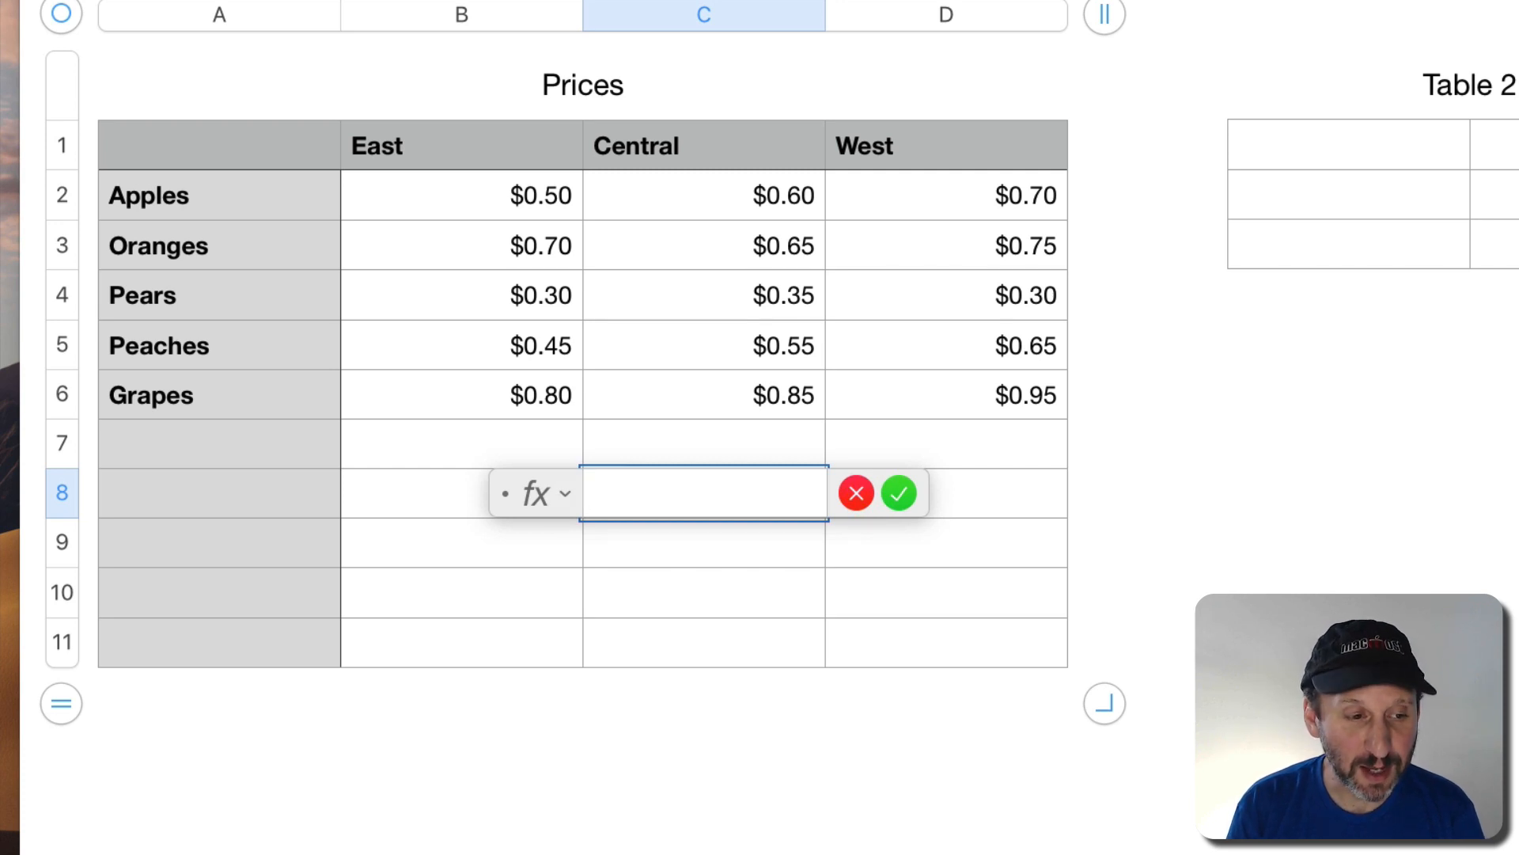
Enter a formula in cell C8 of the Prices table that directly references the Central Apples price in C2
type("C2")
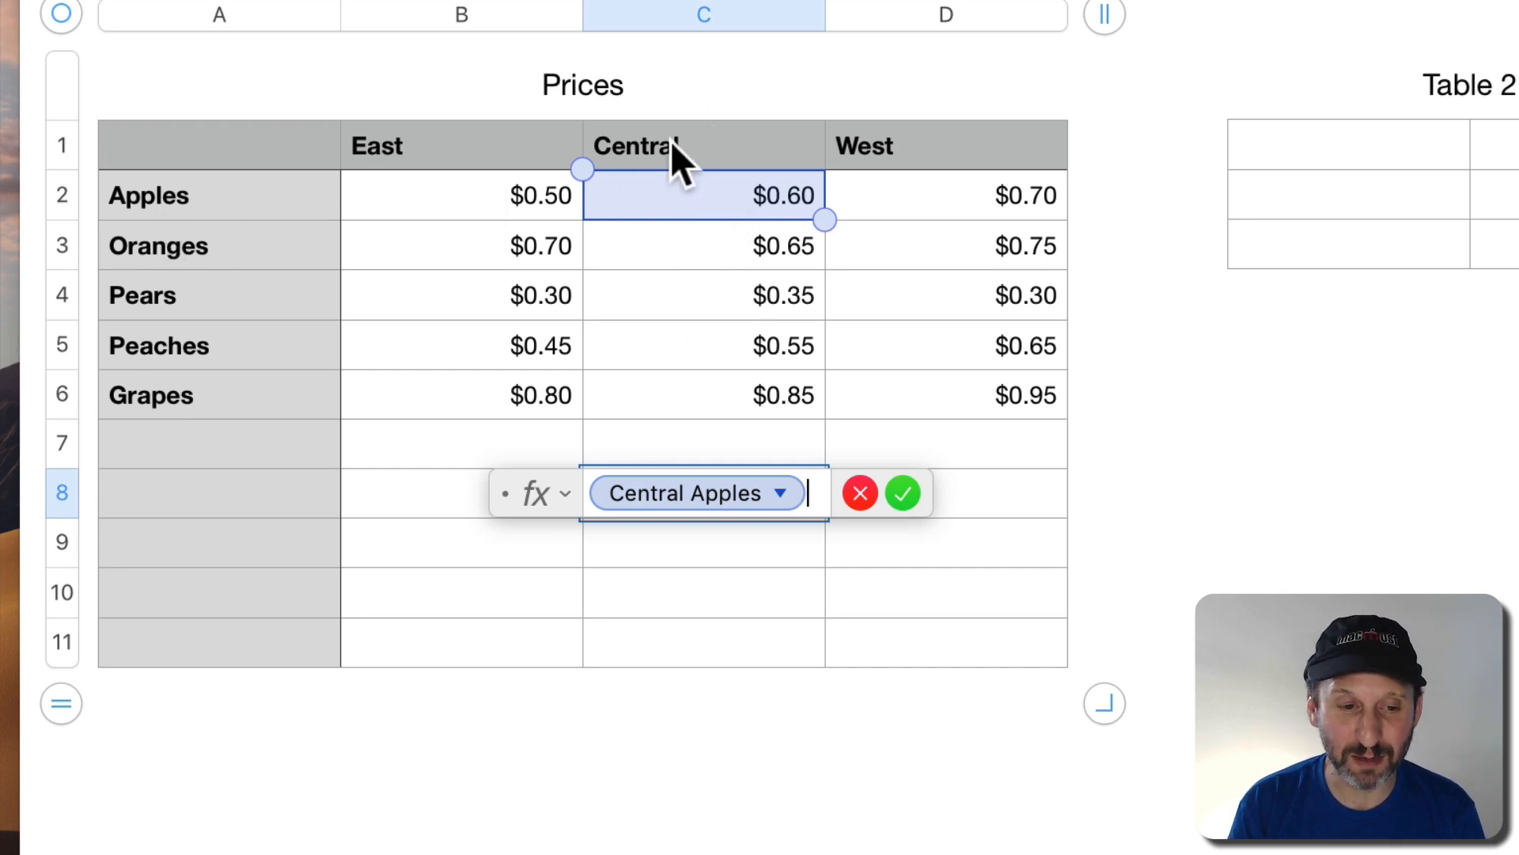
left_click(906, 494)
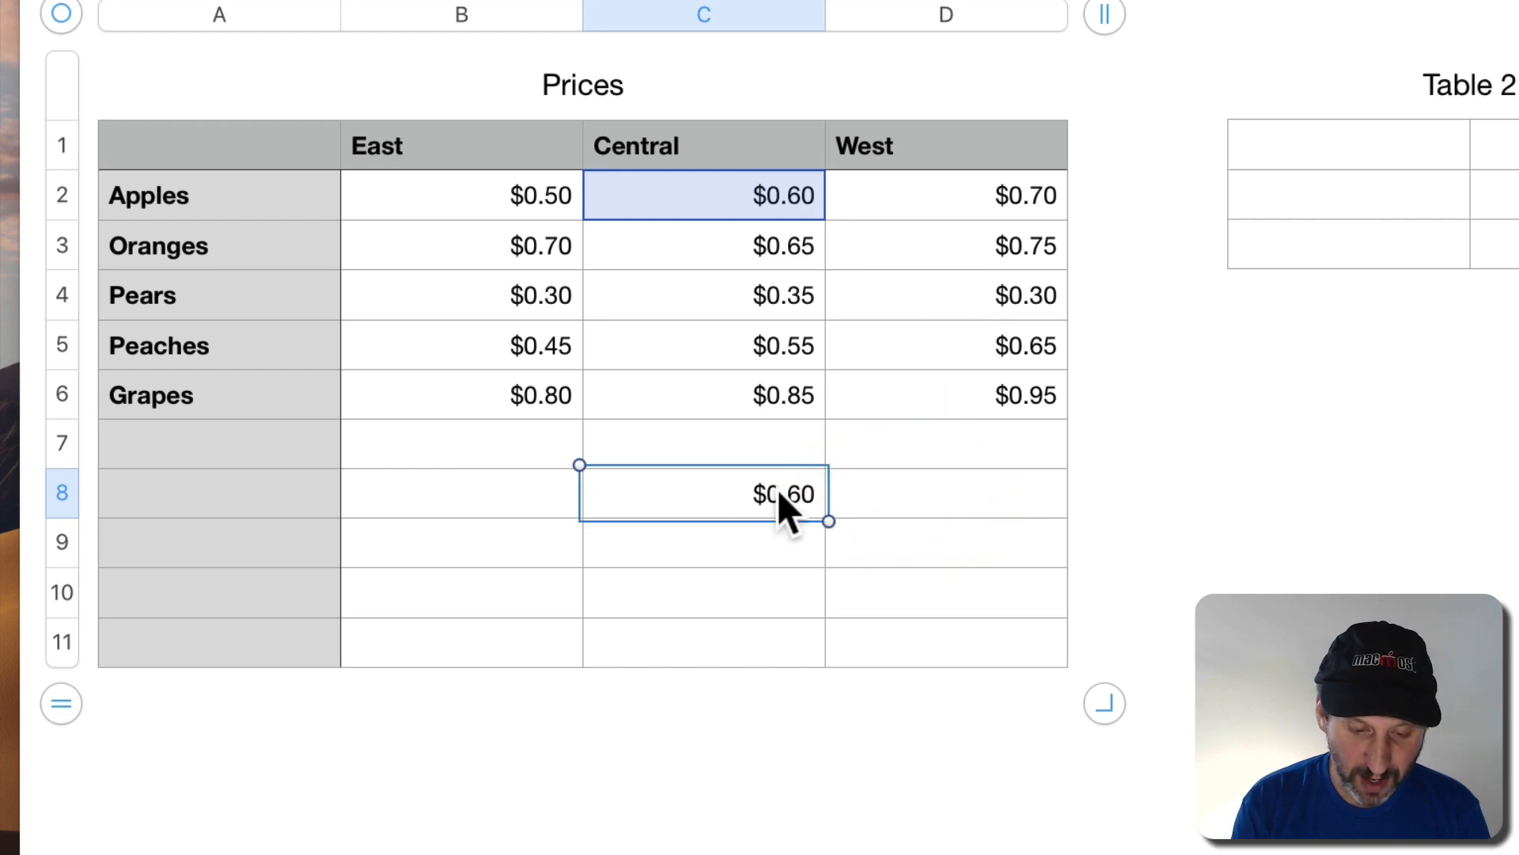
key("BackSpace")
type("=")
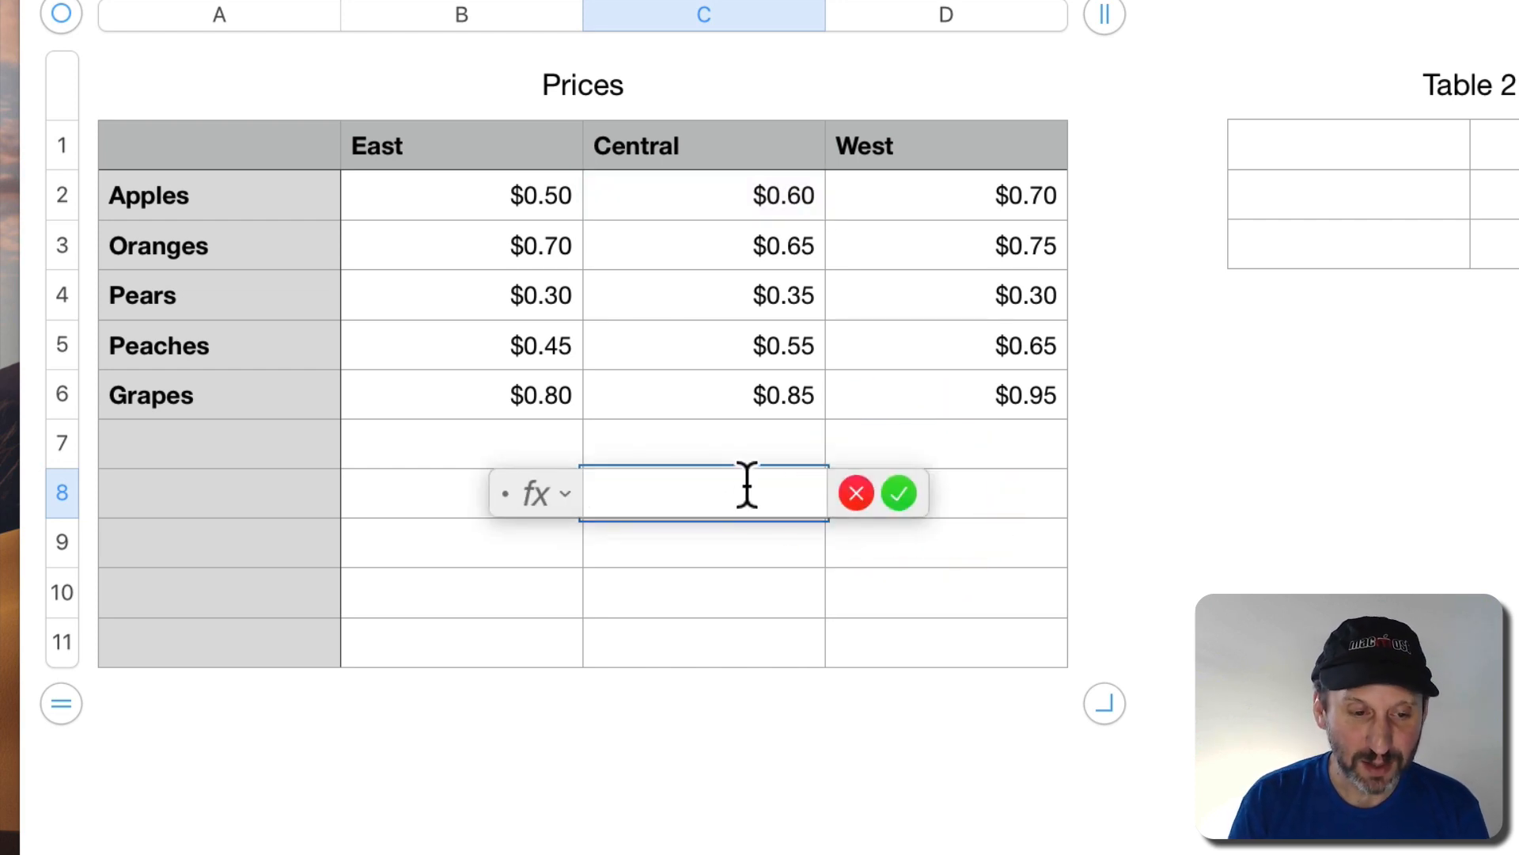
left_click(766, 201)
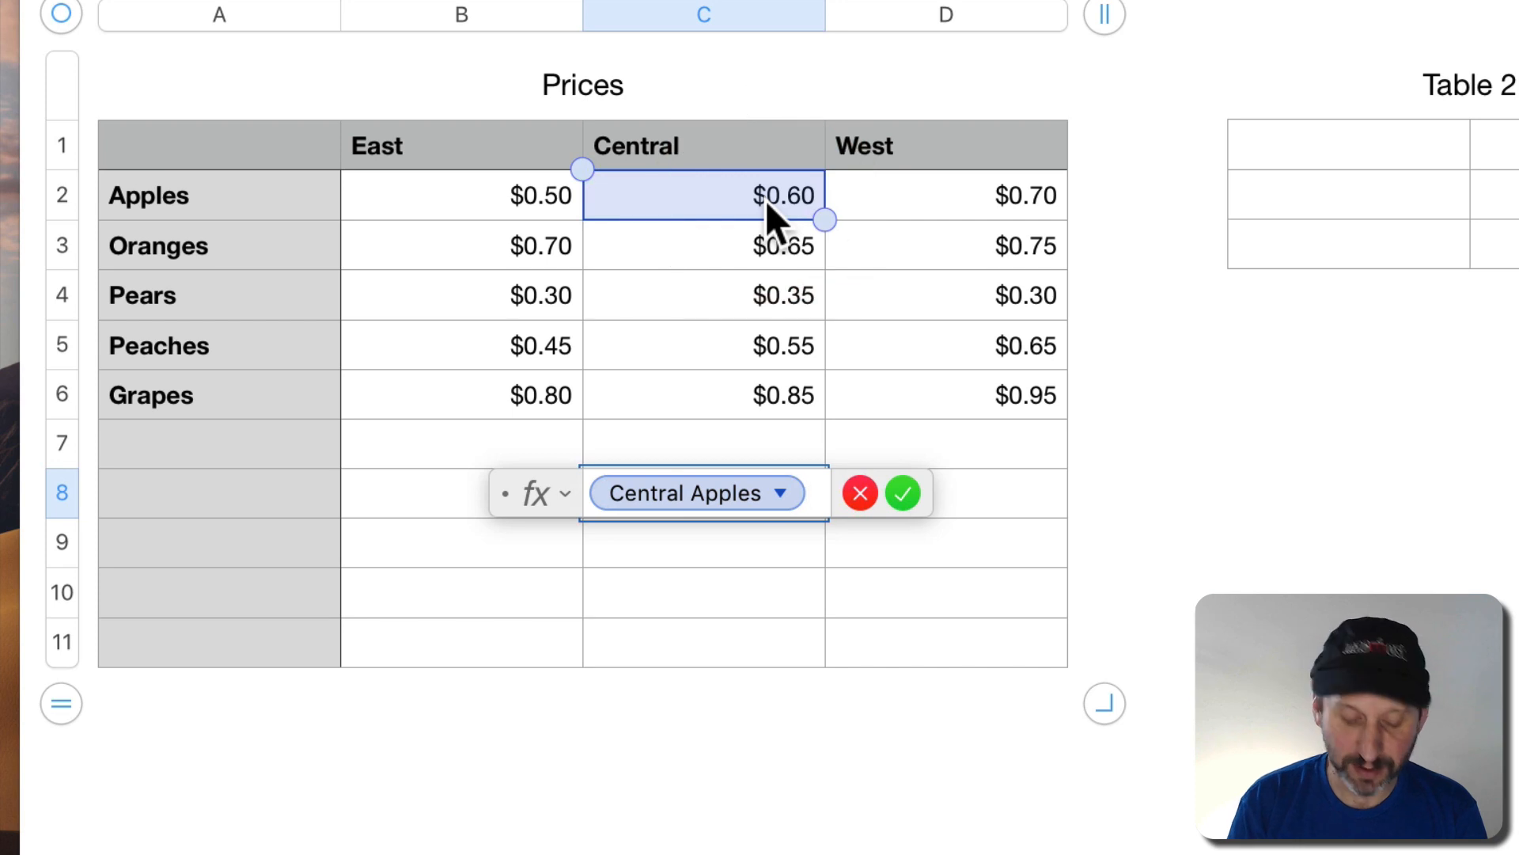
key("Return")
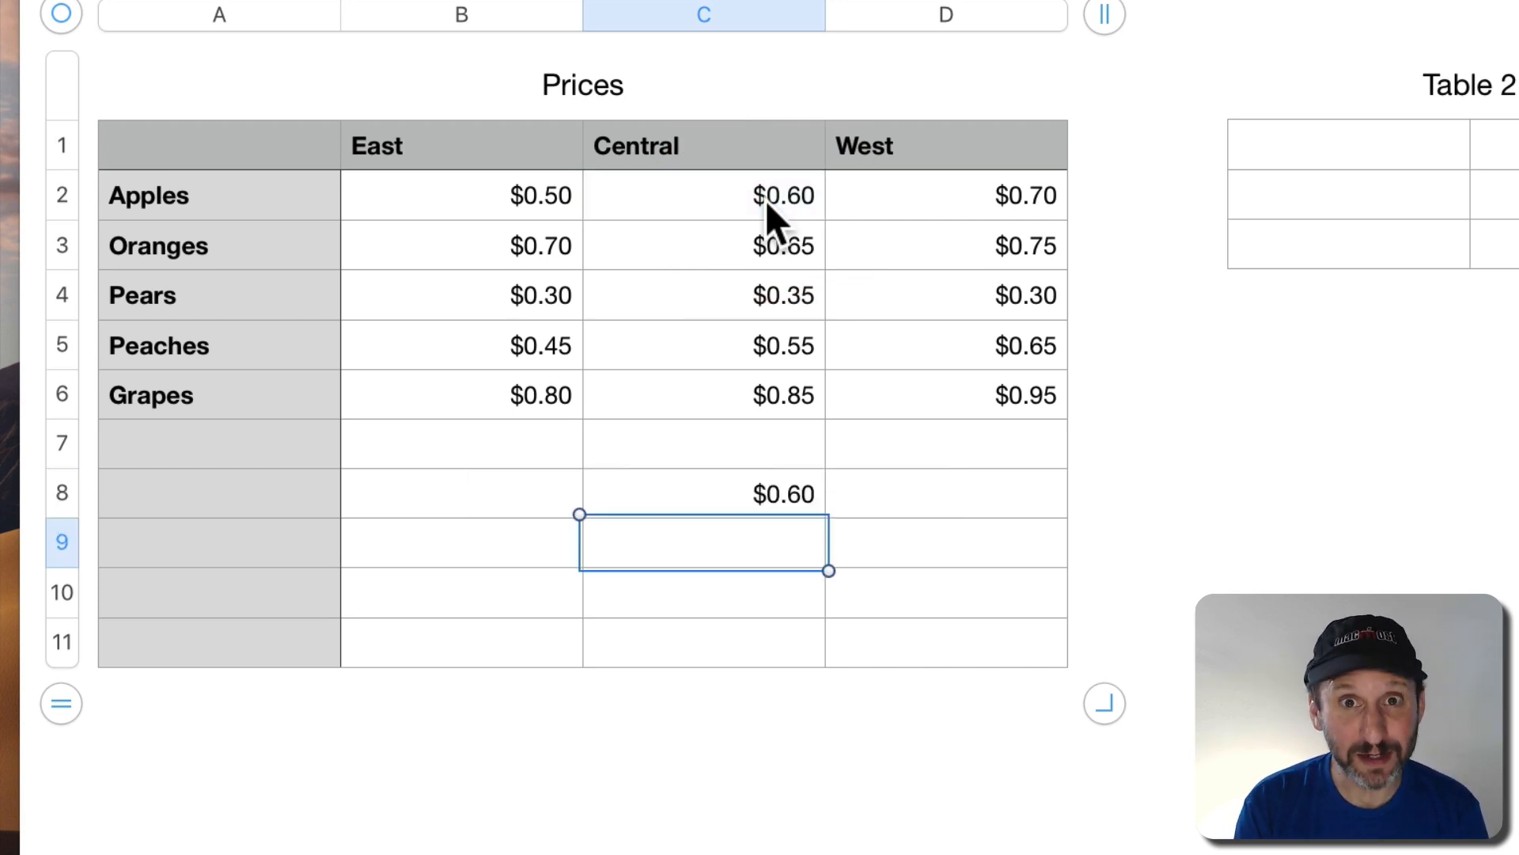
Enter the formula =INDIRECT("C2") in cell C9 of the Prices table
type("=IN")
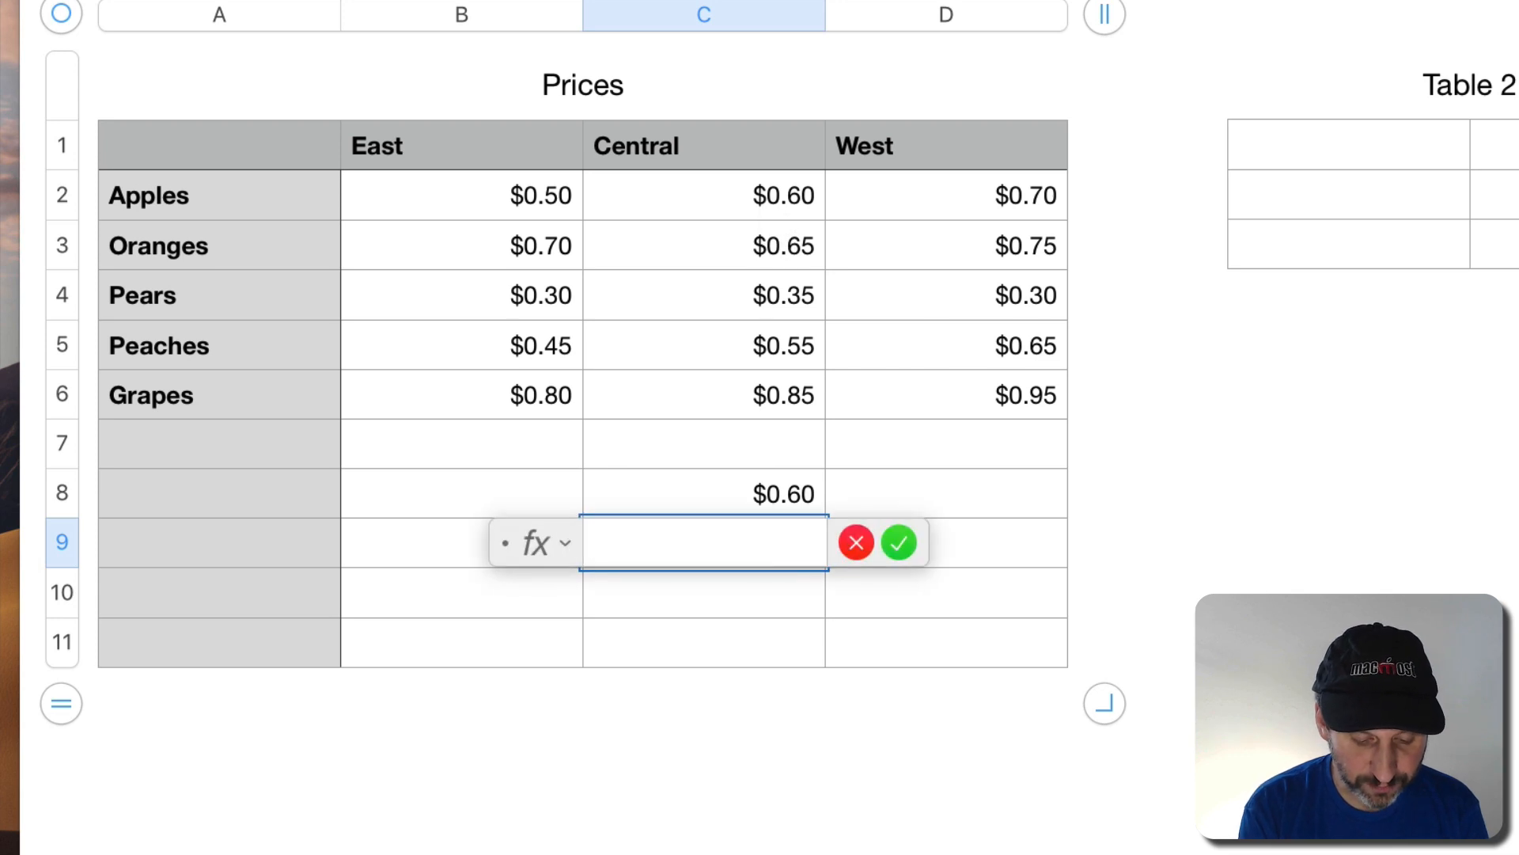
type("DIRECT")
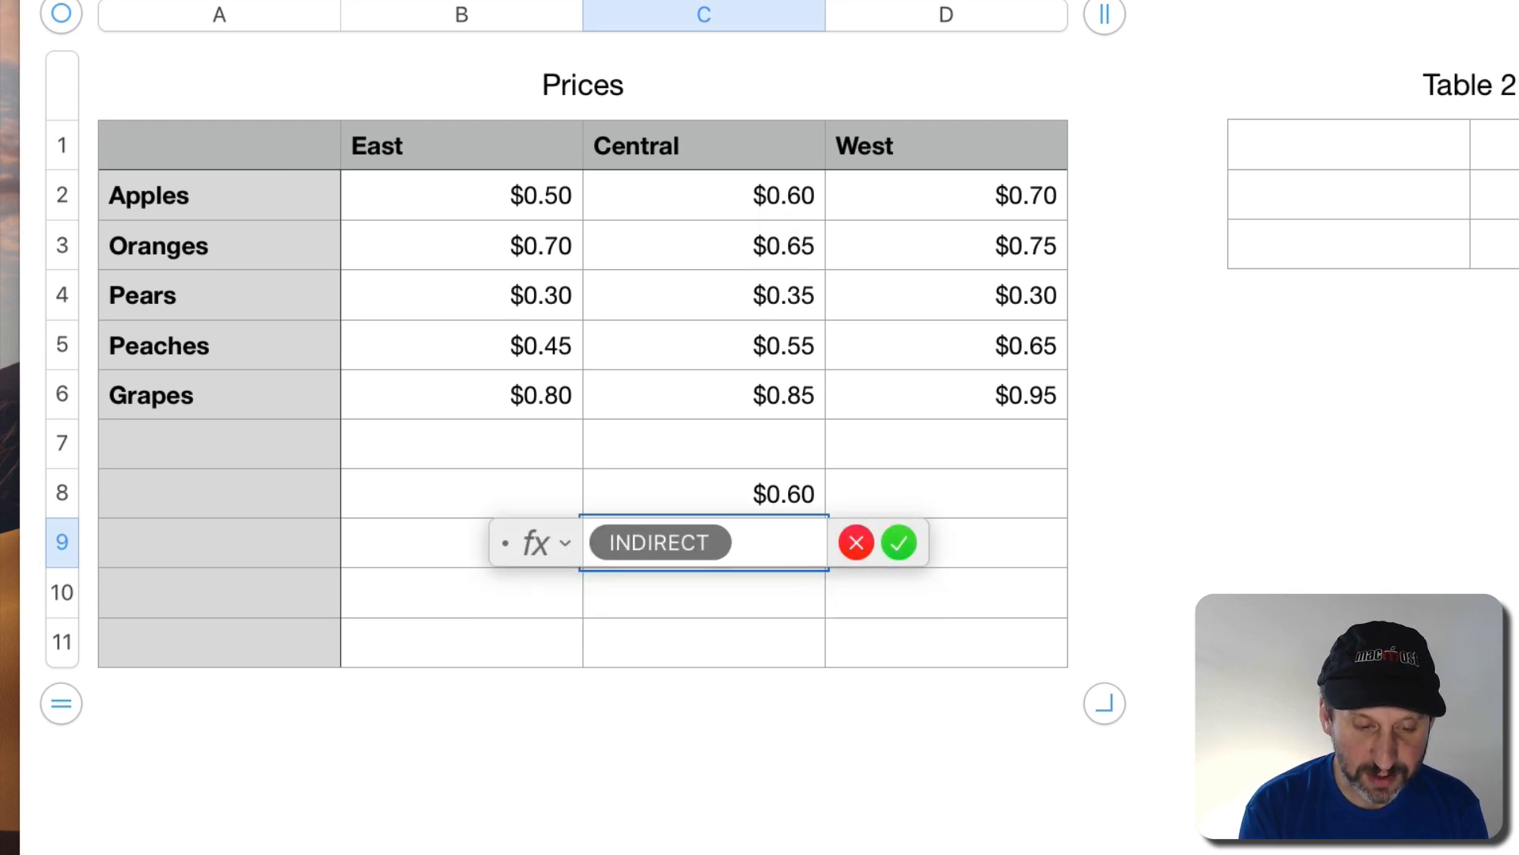
type("(")
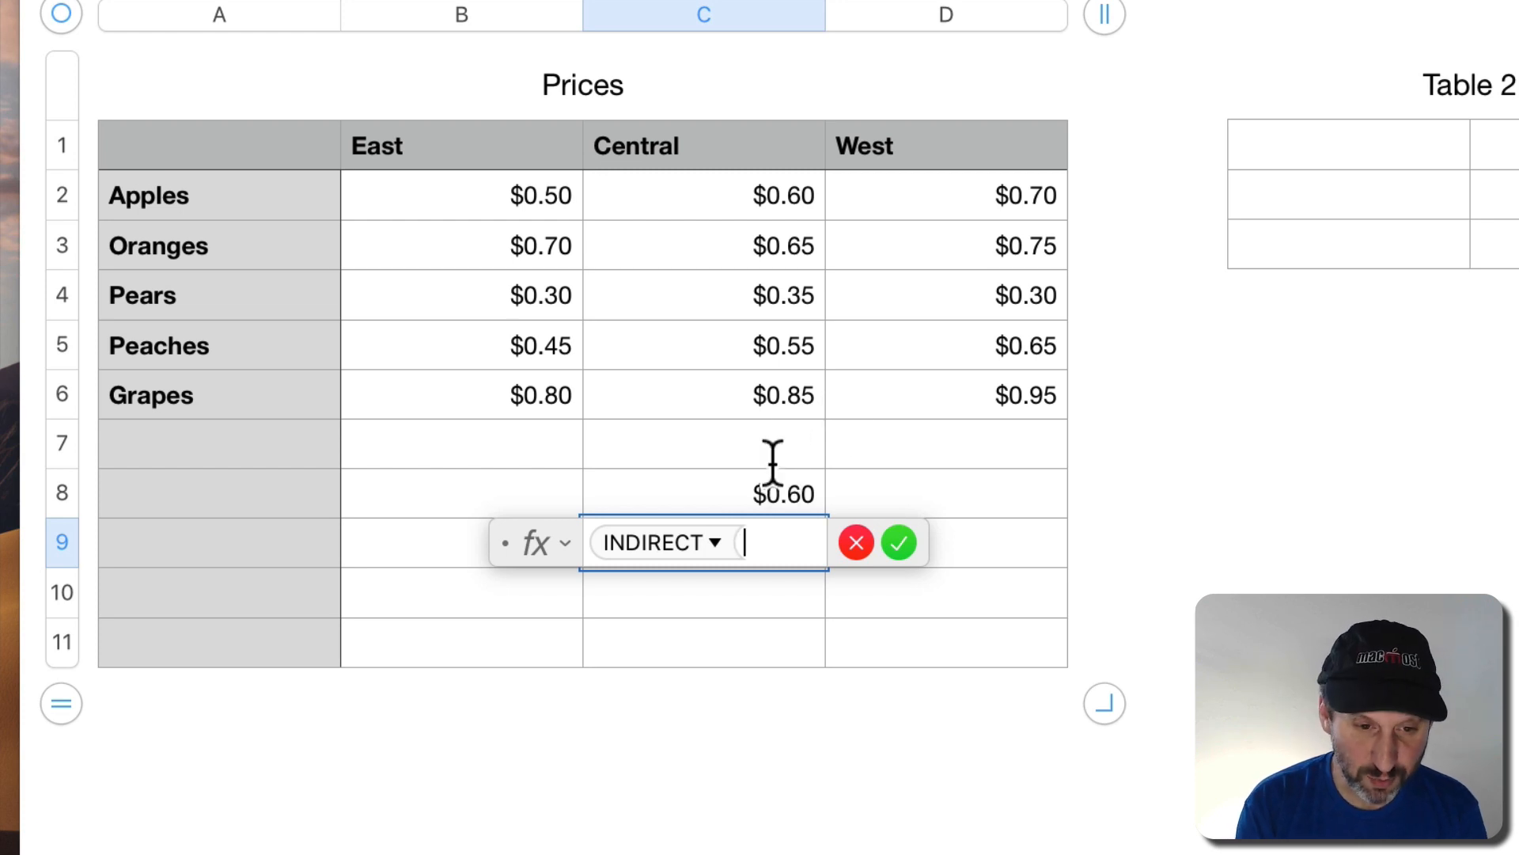
type("\"C")
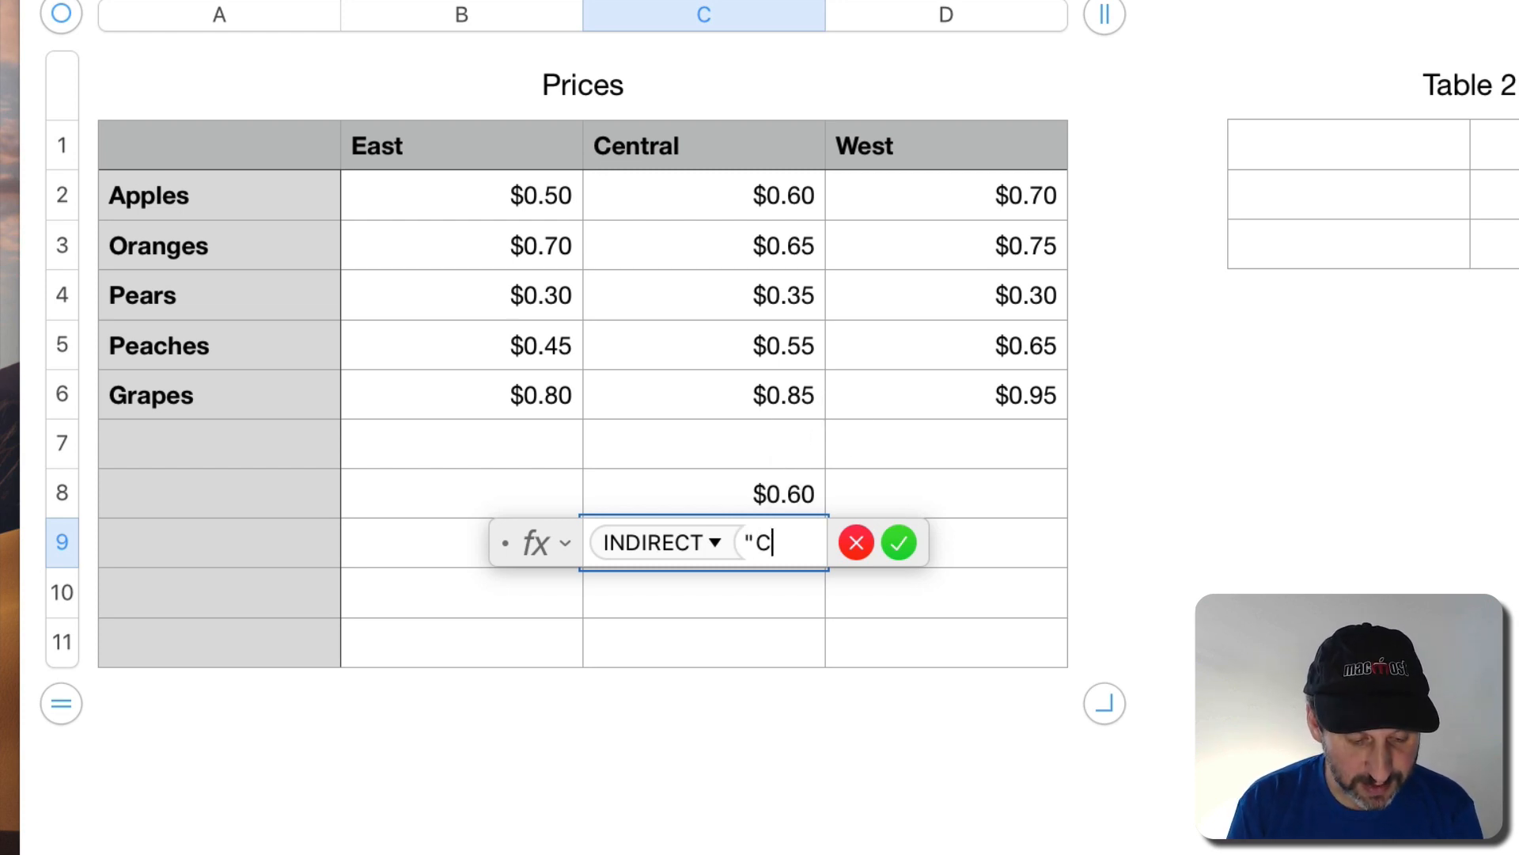
type("2\"")
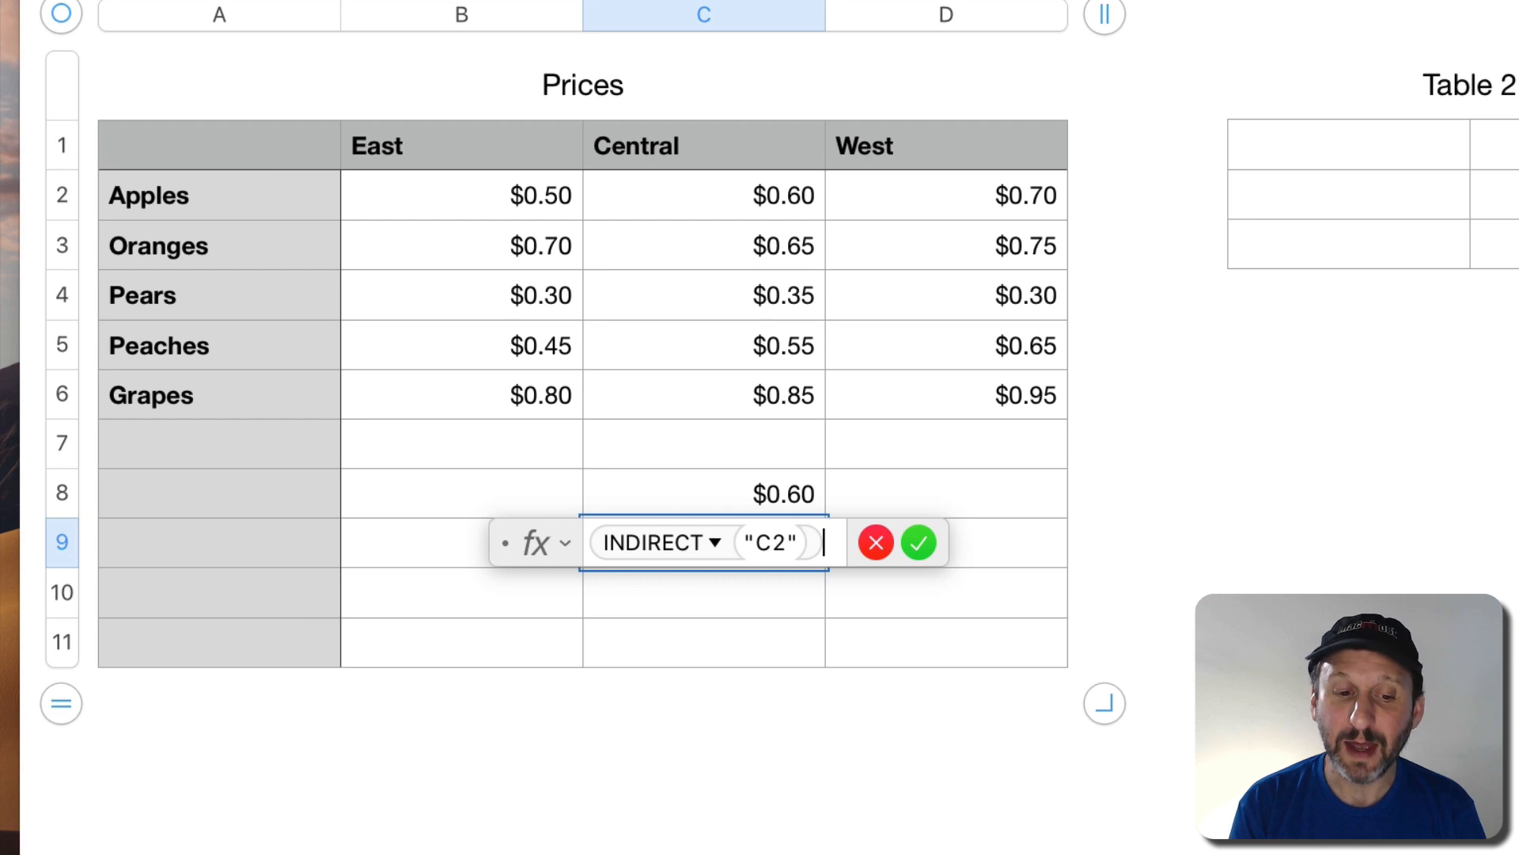
key("Return")
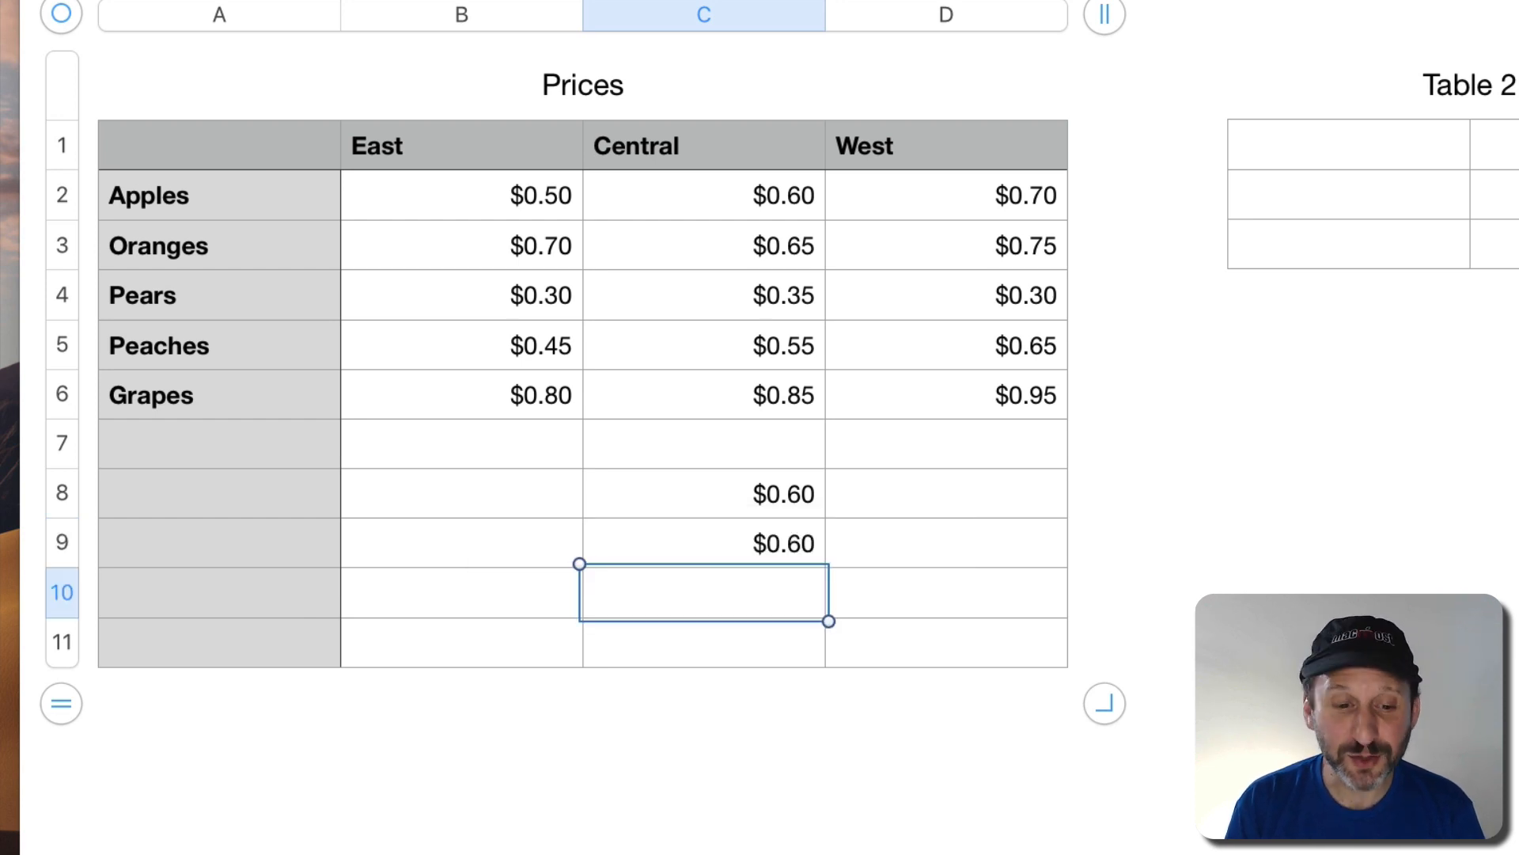
Examine the text argument of the INDIRECT formula in C9 and compare it with the direct reference in C8
left_click(762, 549)
left_click(762, 549)
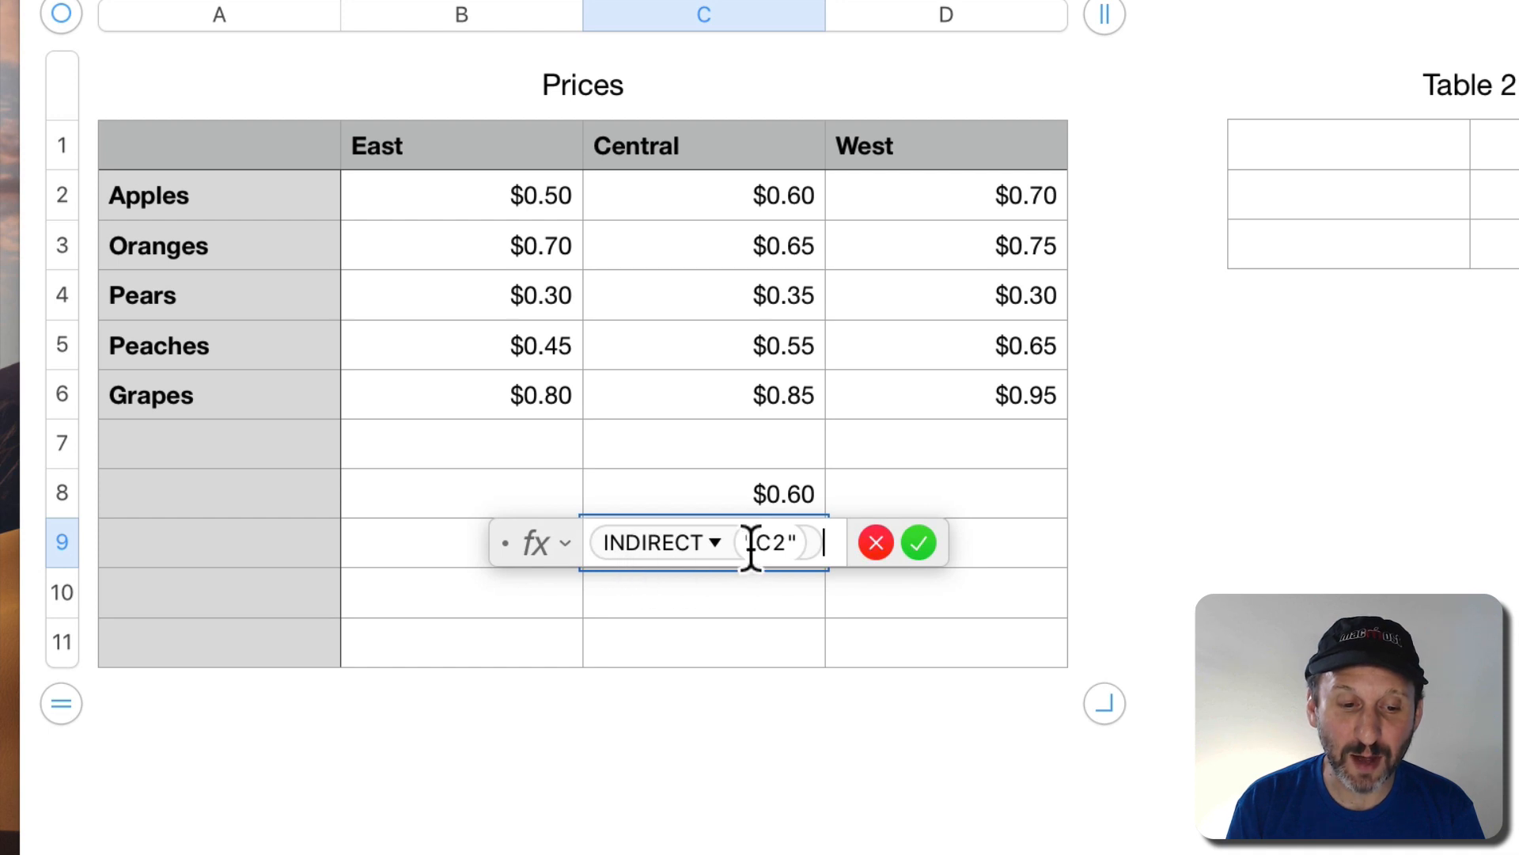
left_click_drag(751, 546, 792, 546)
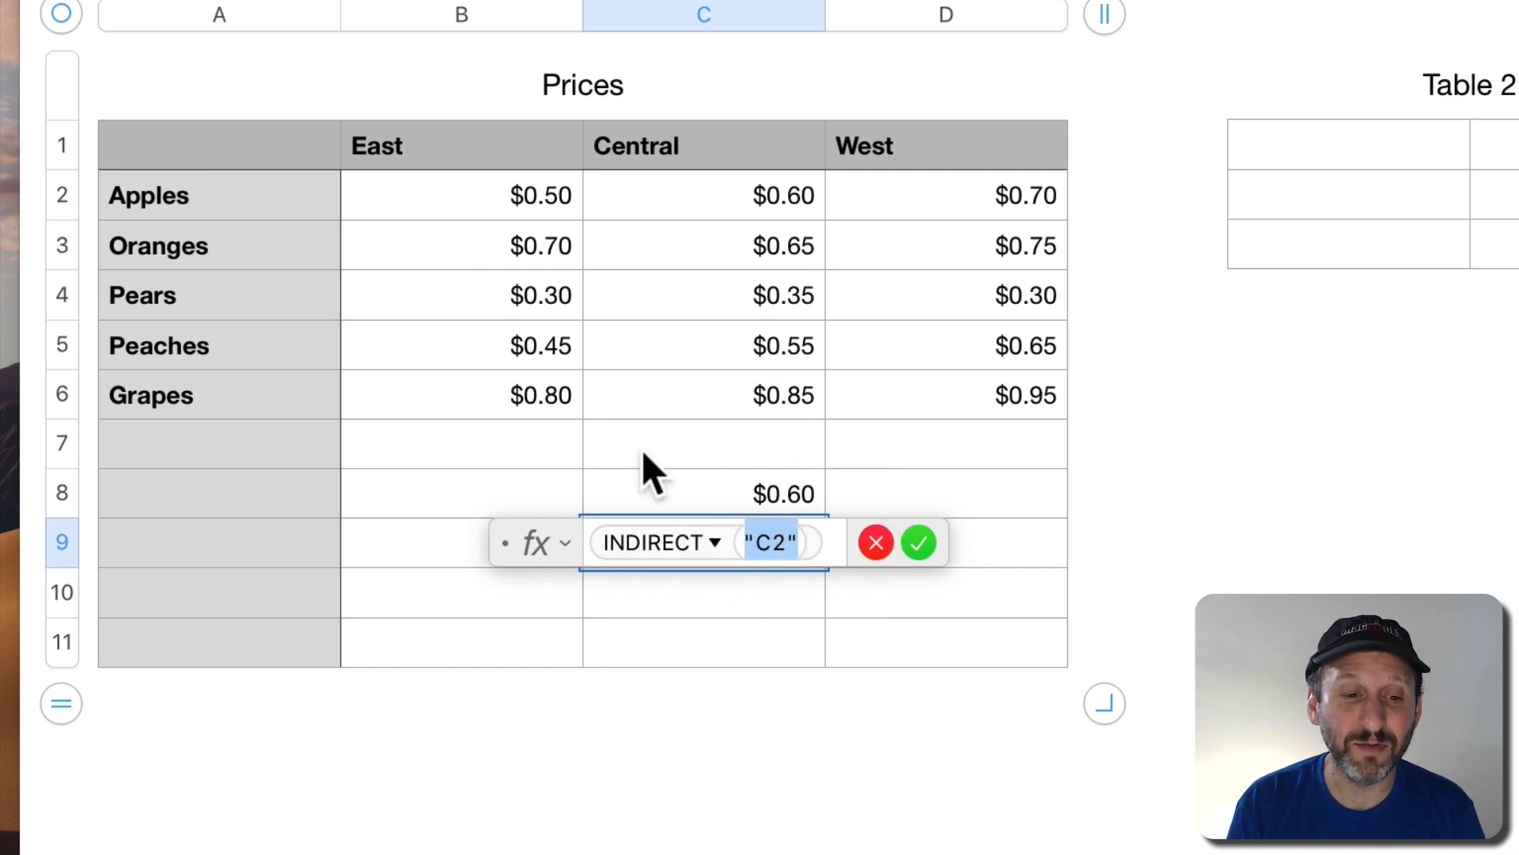
left_click(920, 549)
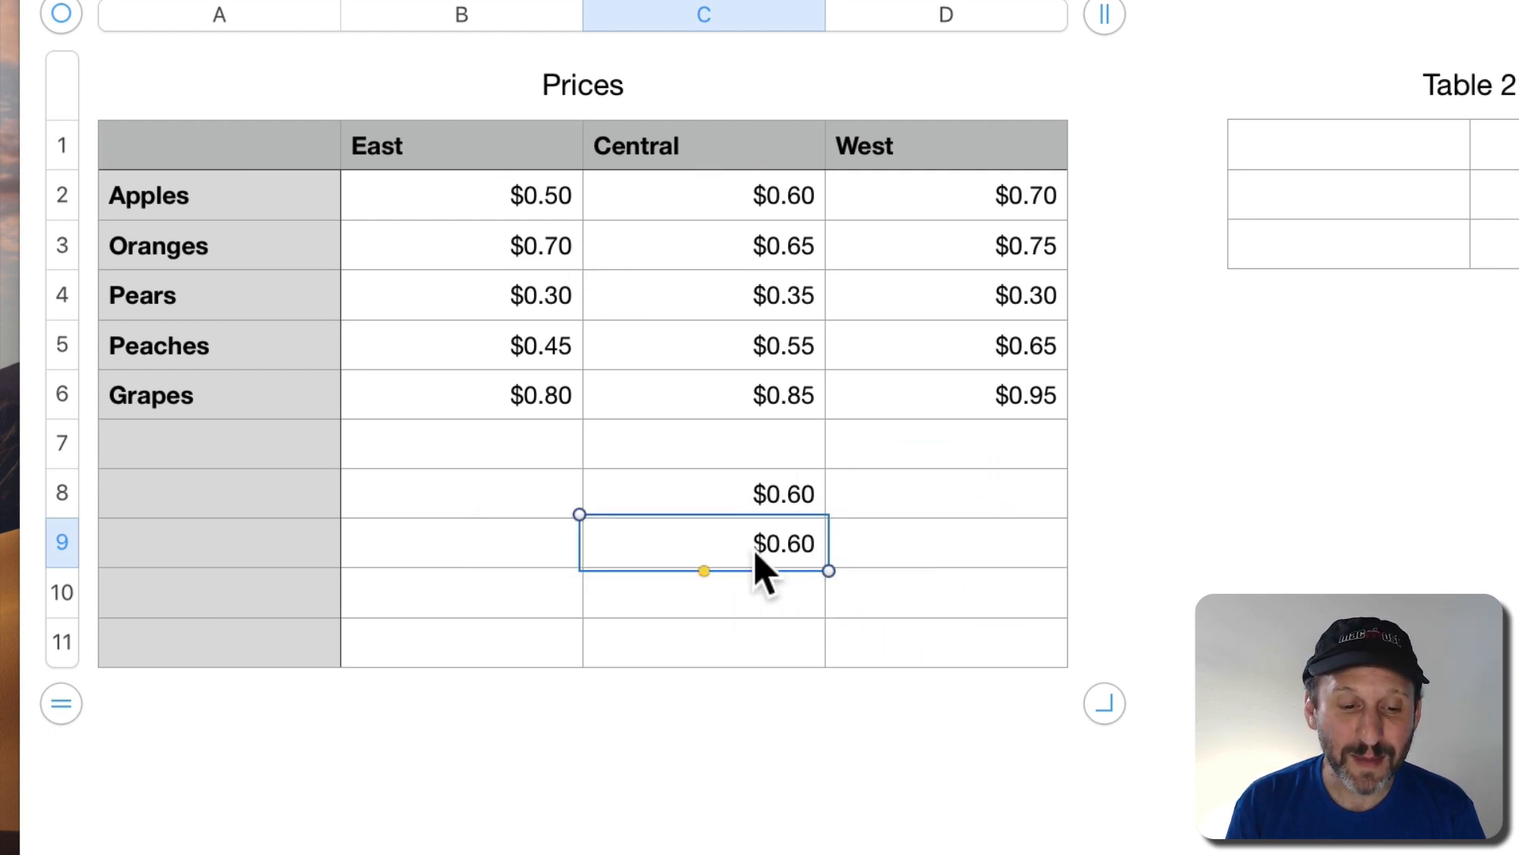
left_click(771, 490)
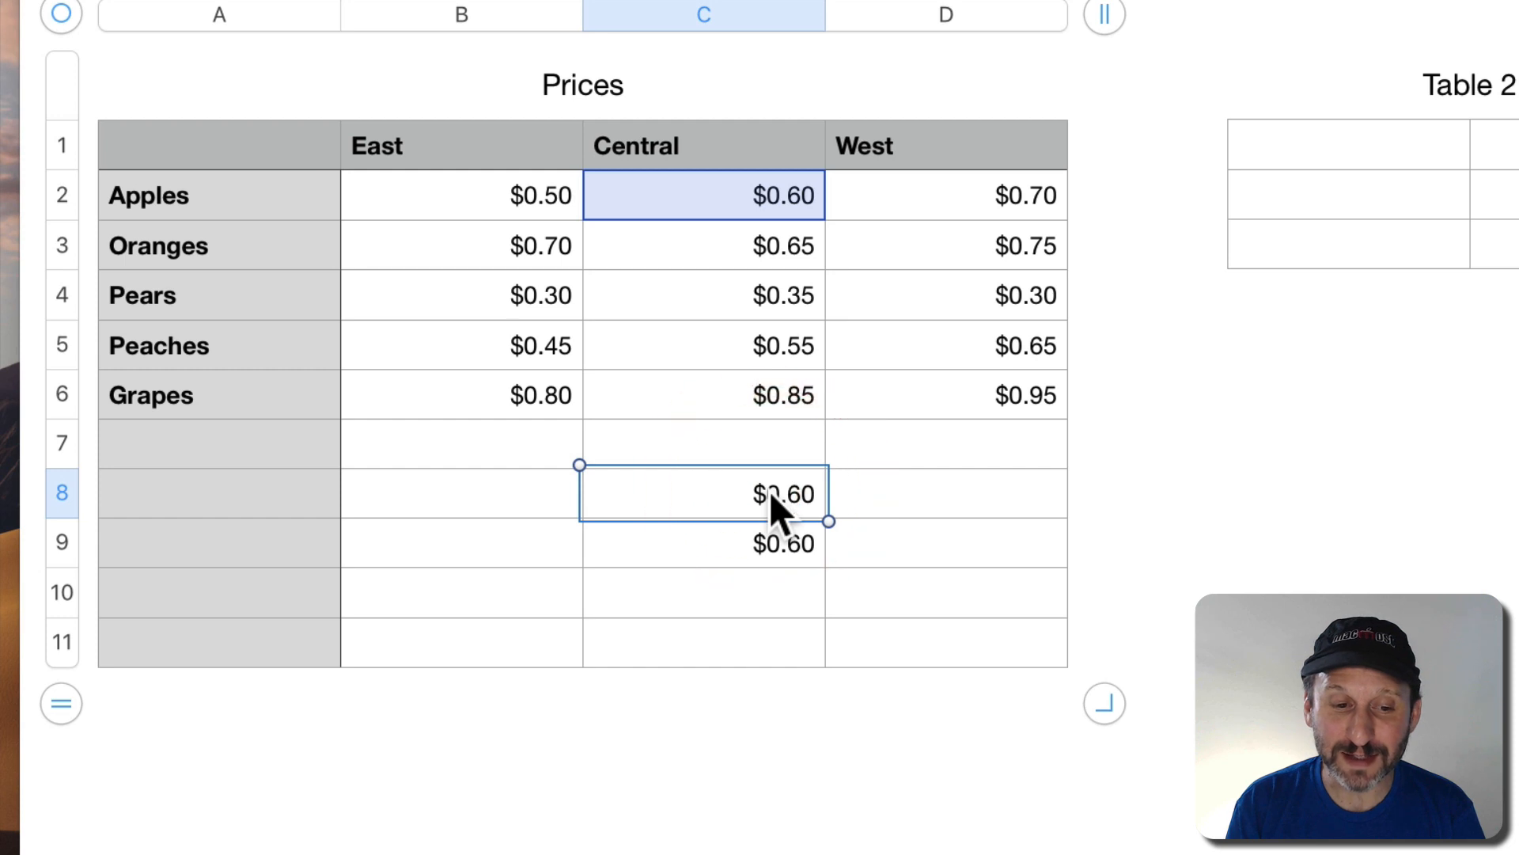
Enter the formula =INDIRECT(B10) in cell C10 so it takes its reference from the neighbouring cell
left_click(761, 600)
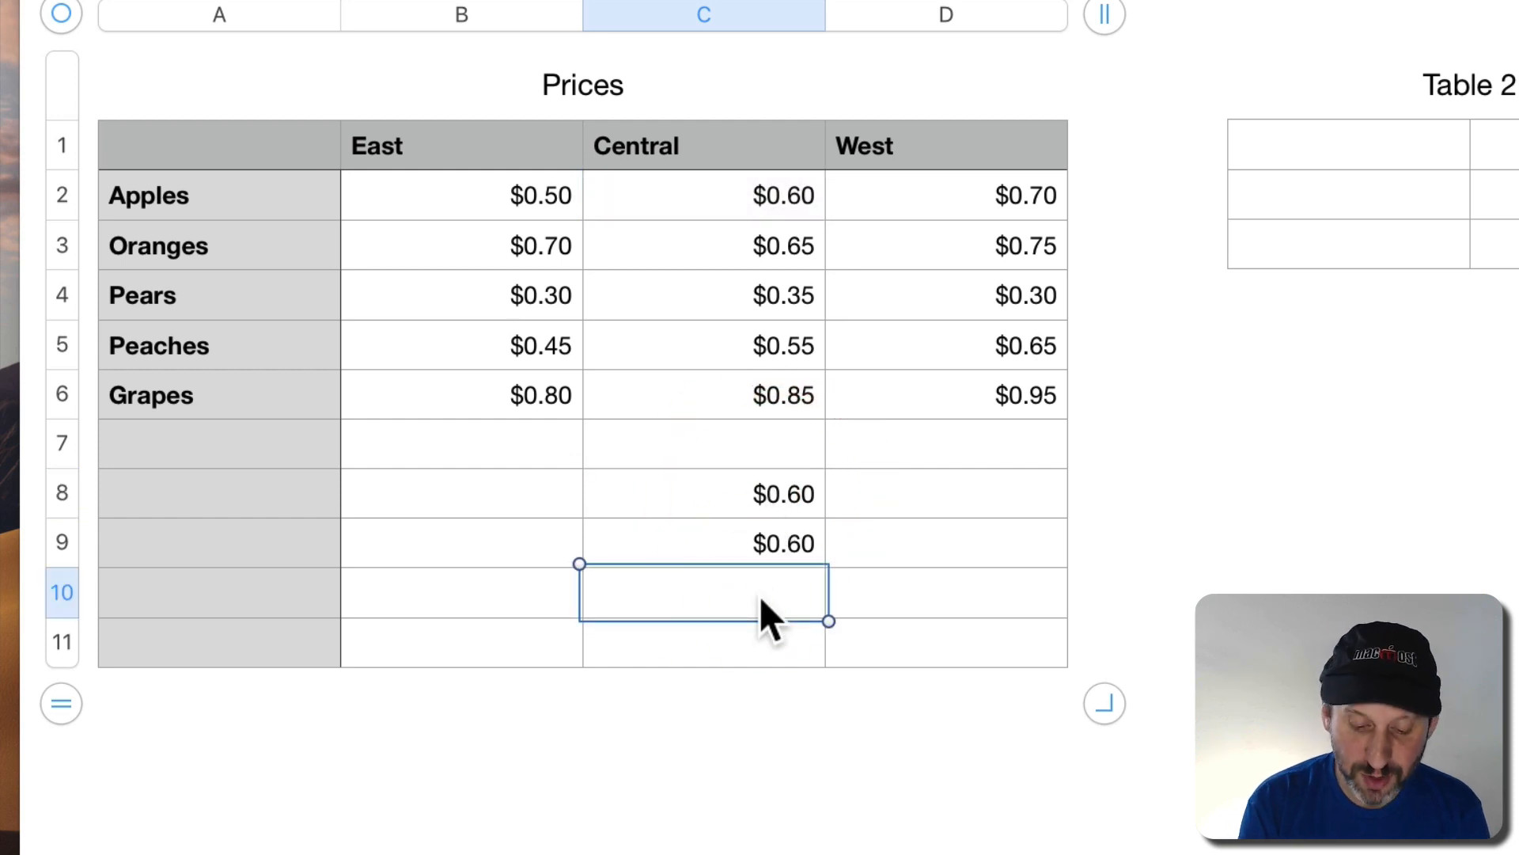
type("=IN")
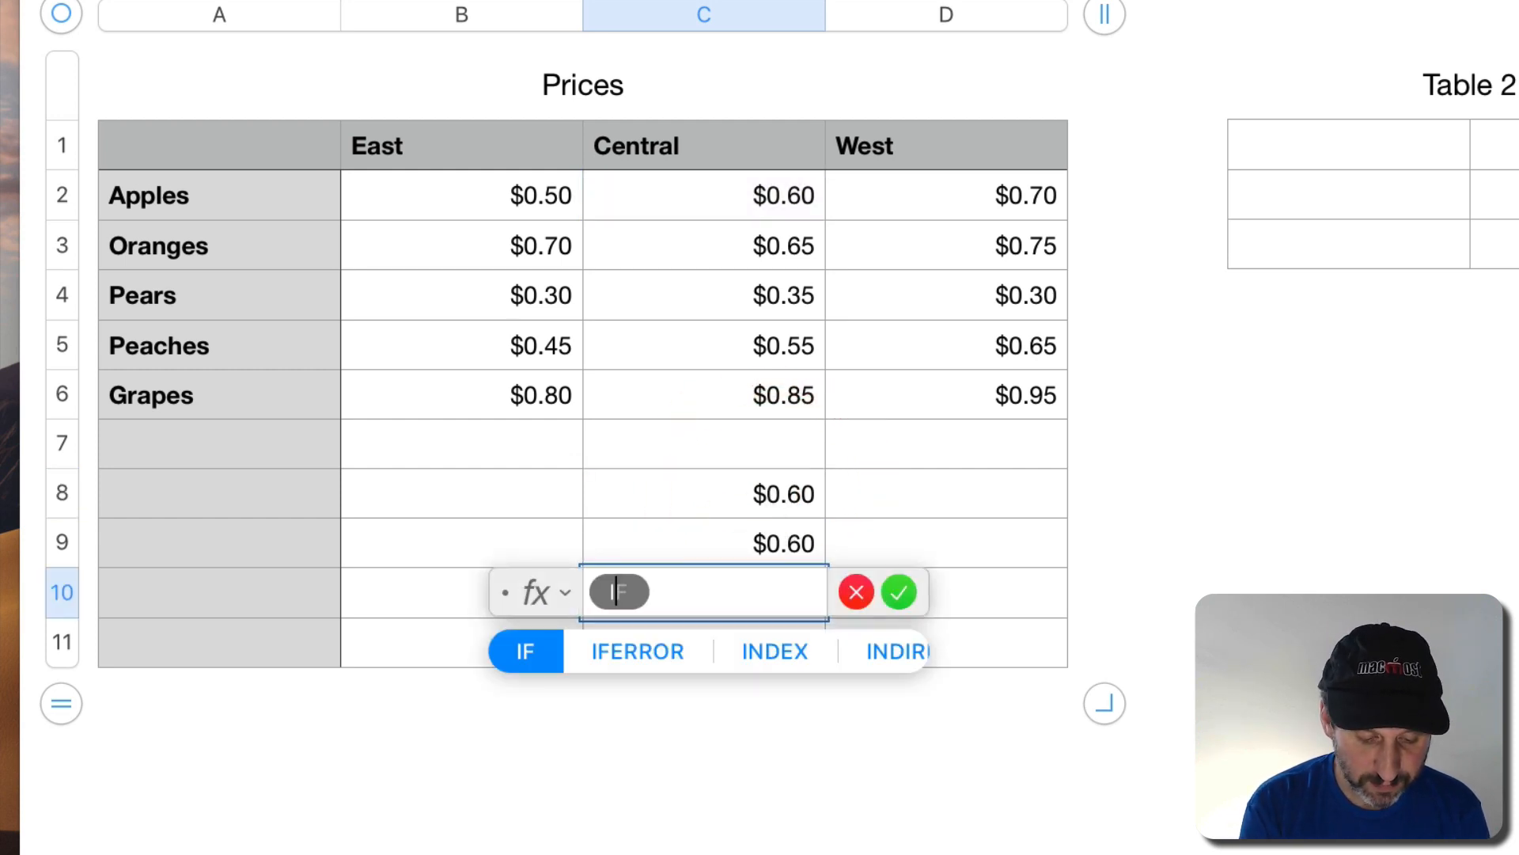
type("DIRECT(")
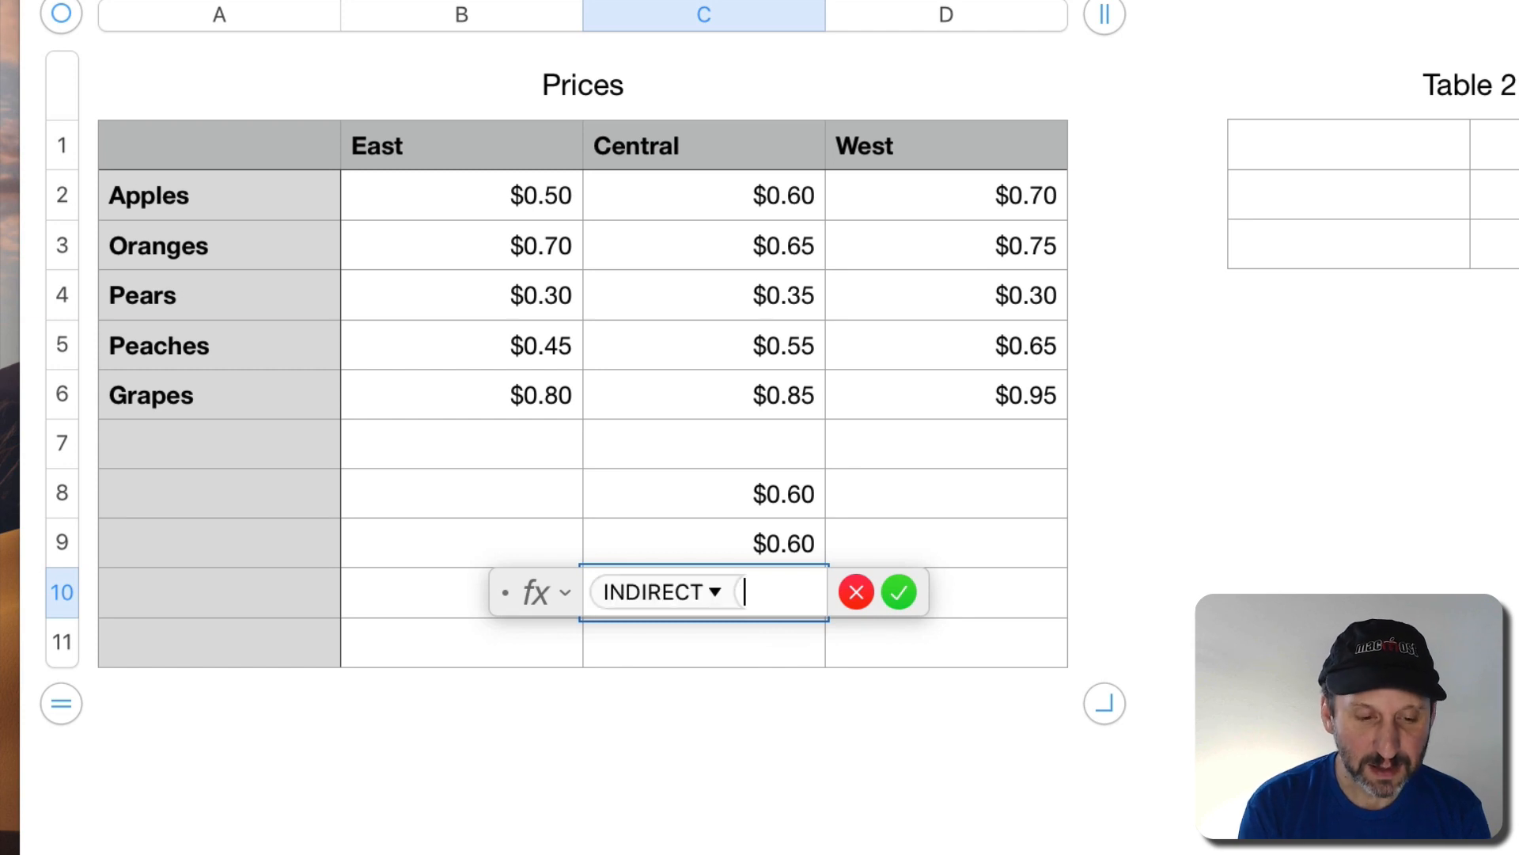
left_click(437, 597)
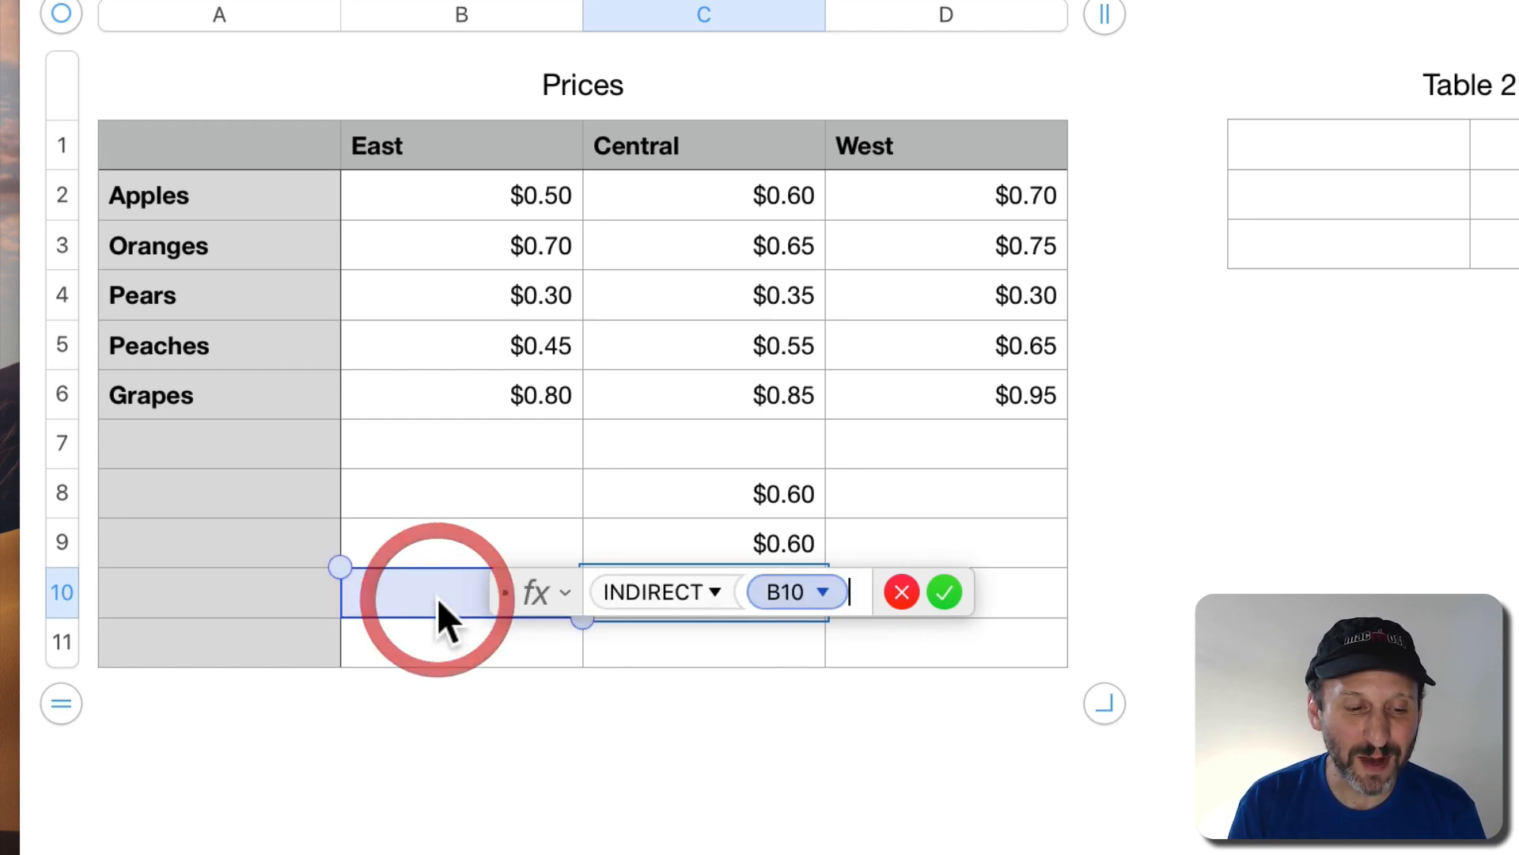
type(")")
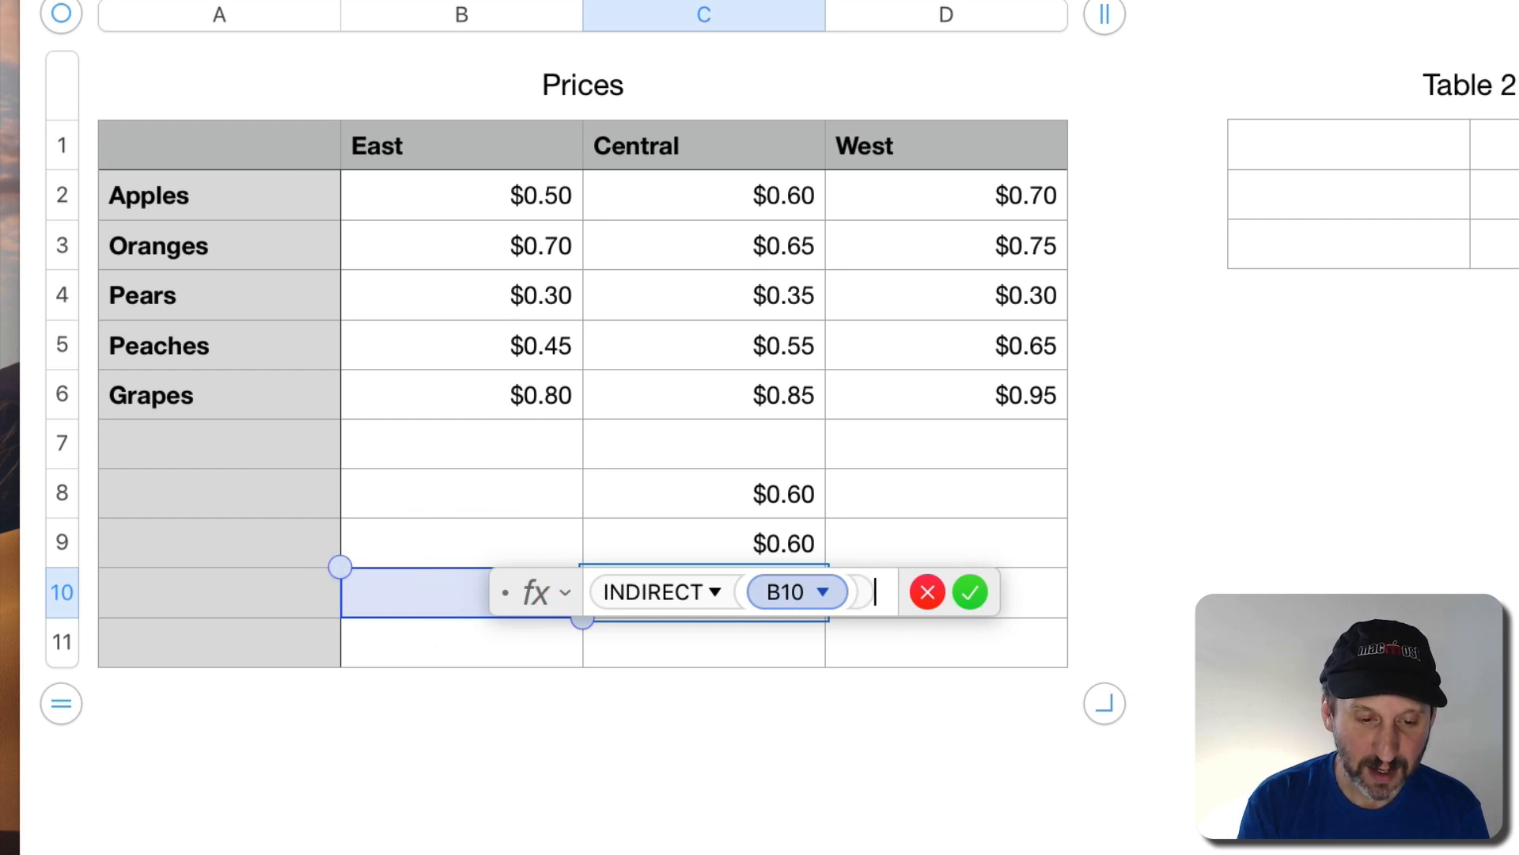
key("Return")
Enter the text C2 in cell B10 as the address for the INDIRECT formula
left_click(469, 587)
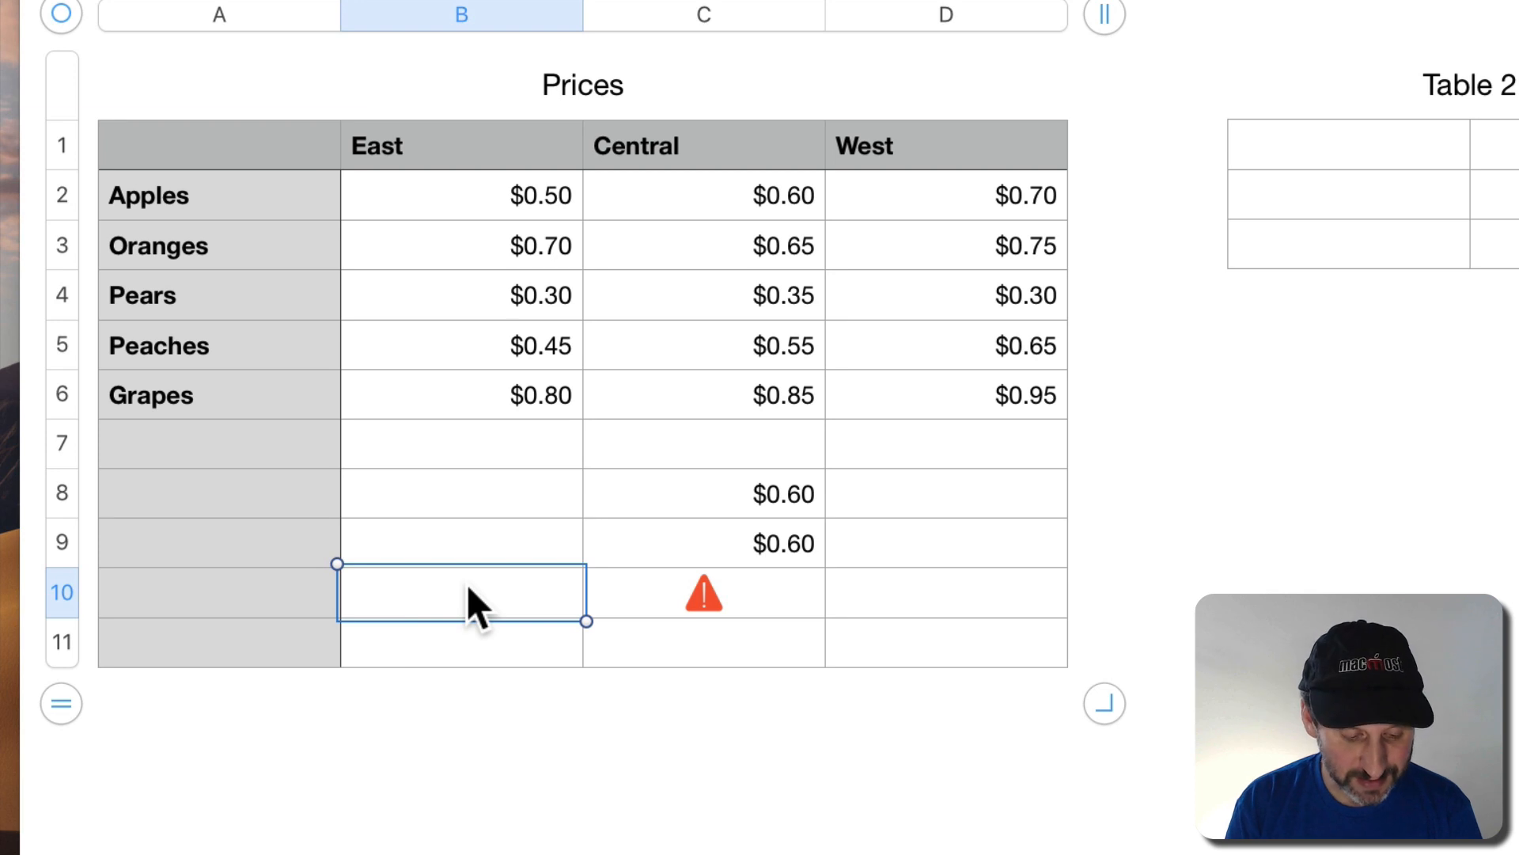
type("C2")
key("Return")
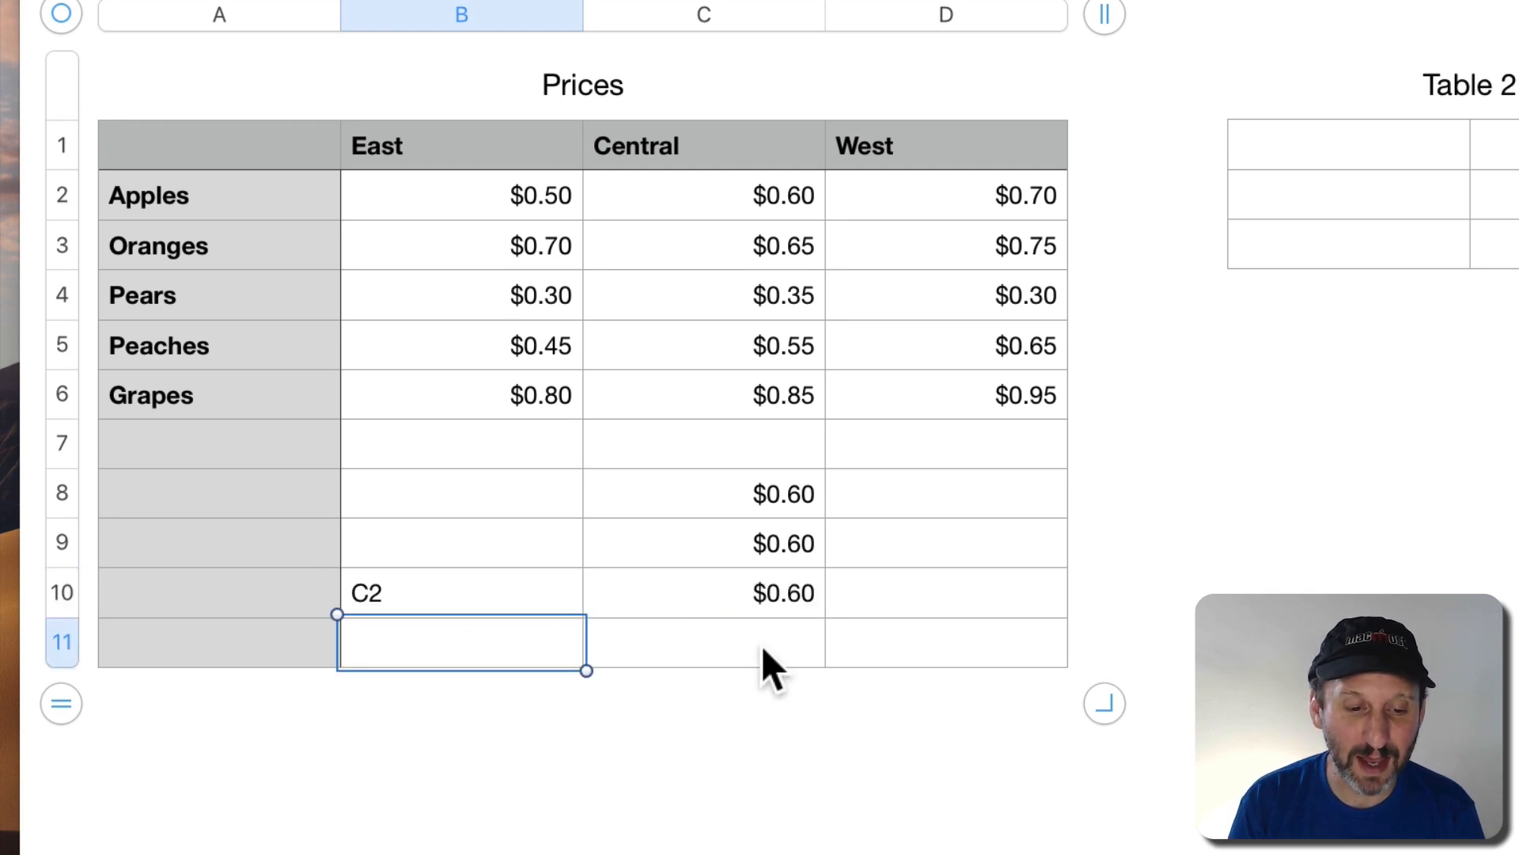
Examine the INDIRECT formula in cell C10 and its reference to B10
left_click(761, 602)
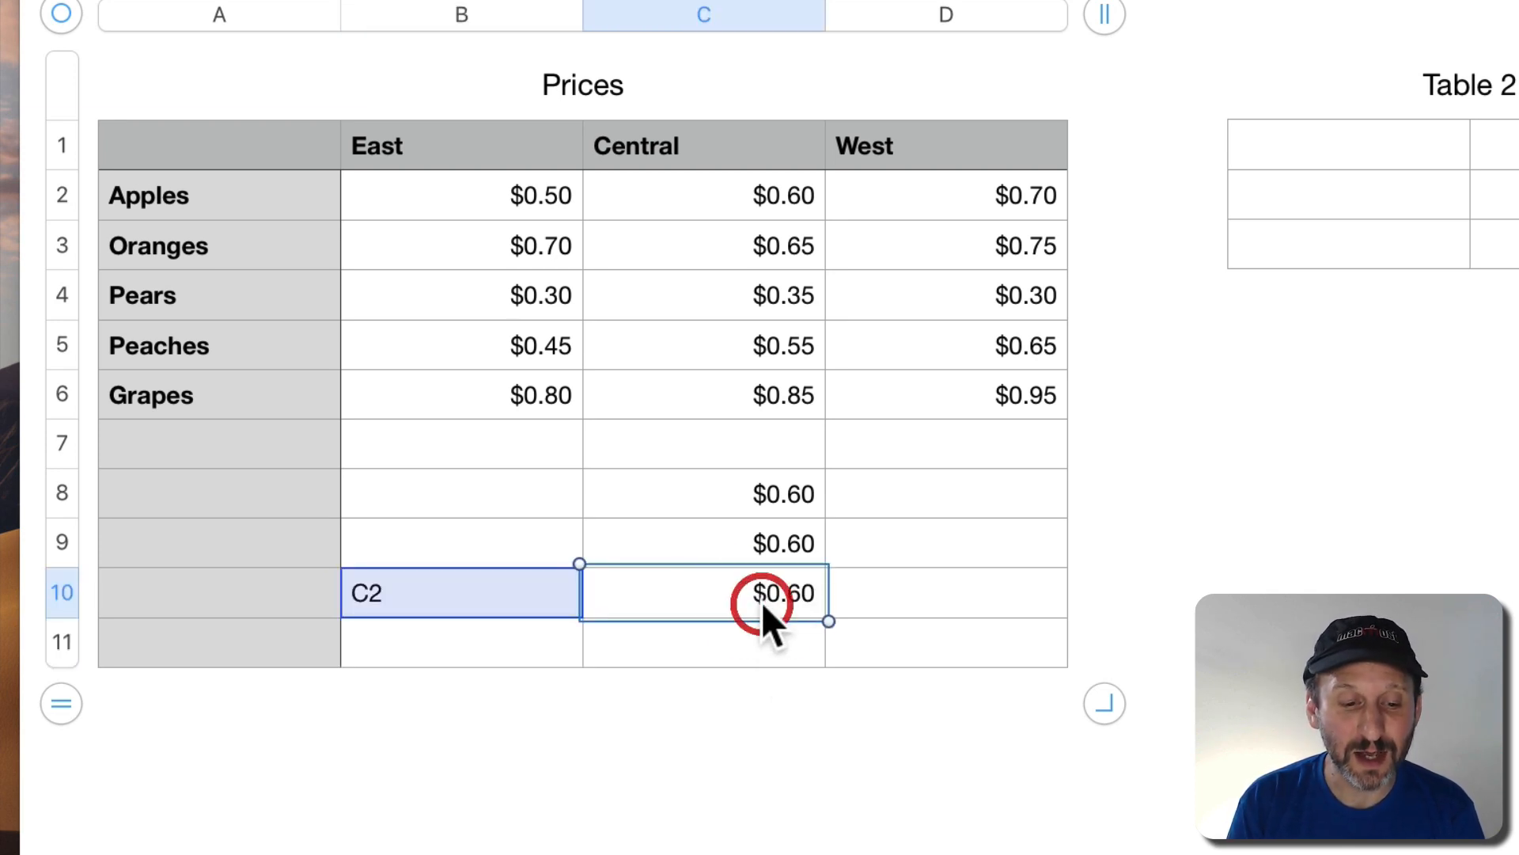
left_click(761, 602)
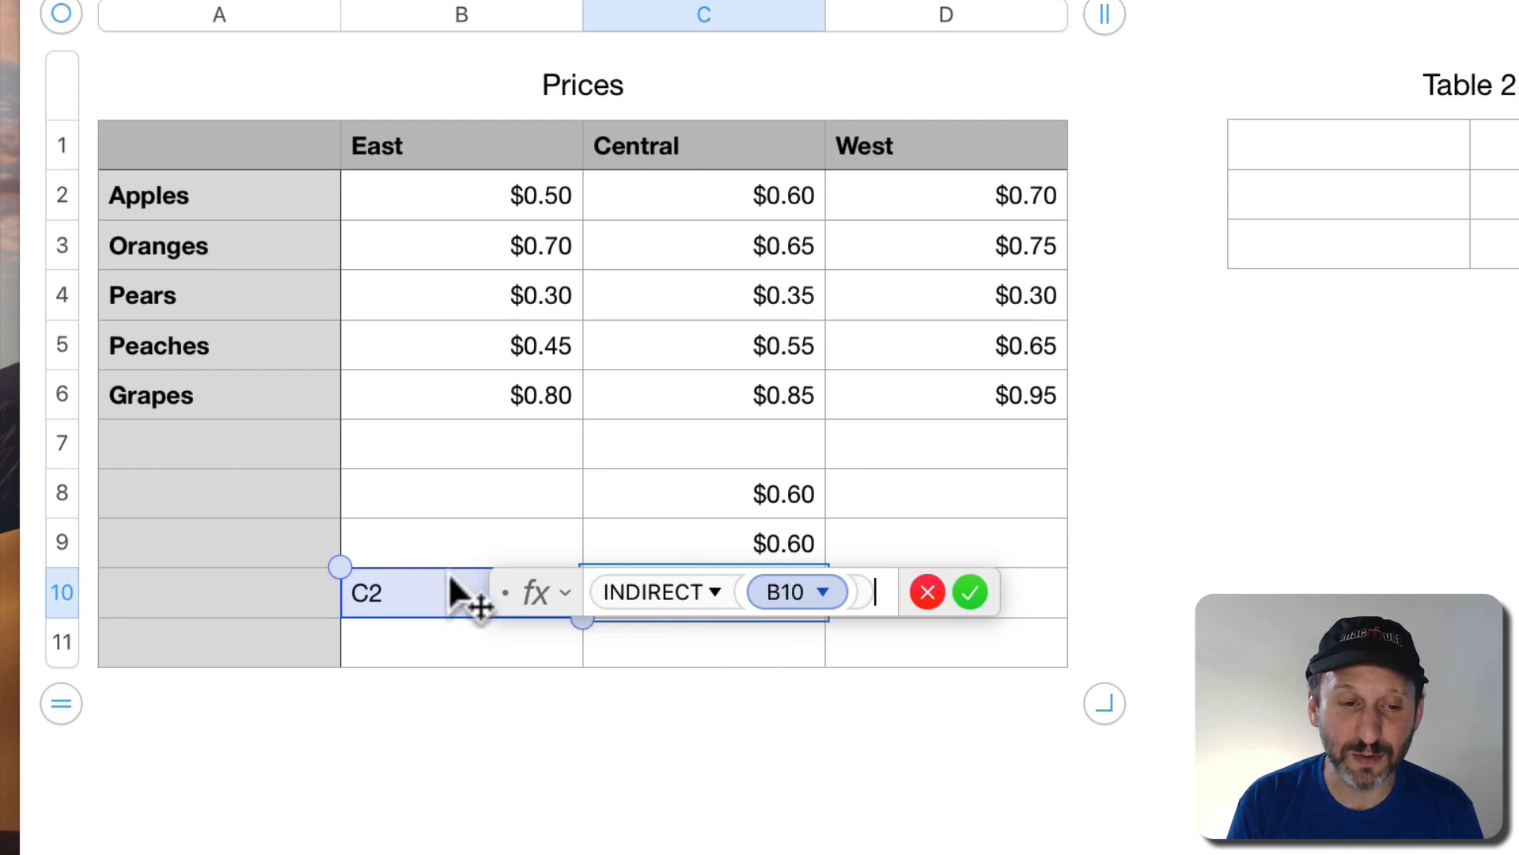
left_click(967, 591)
Change the address text in cell B10 to C3
left_click(386, 596)
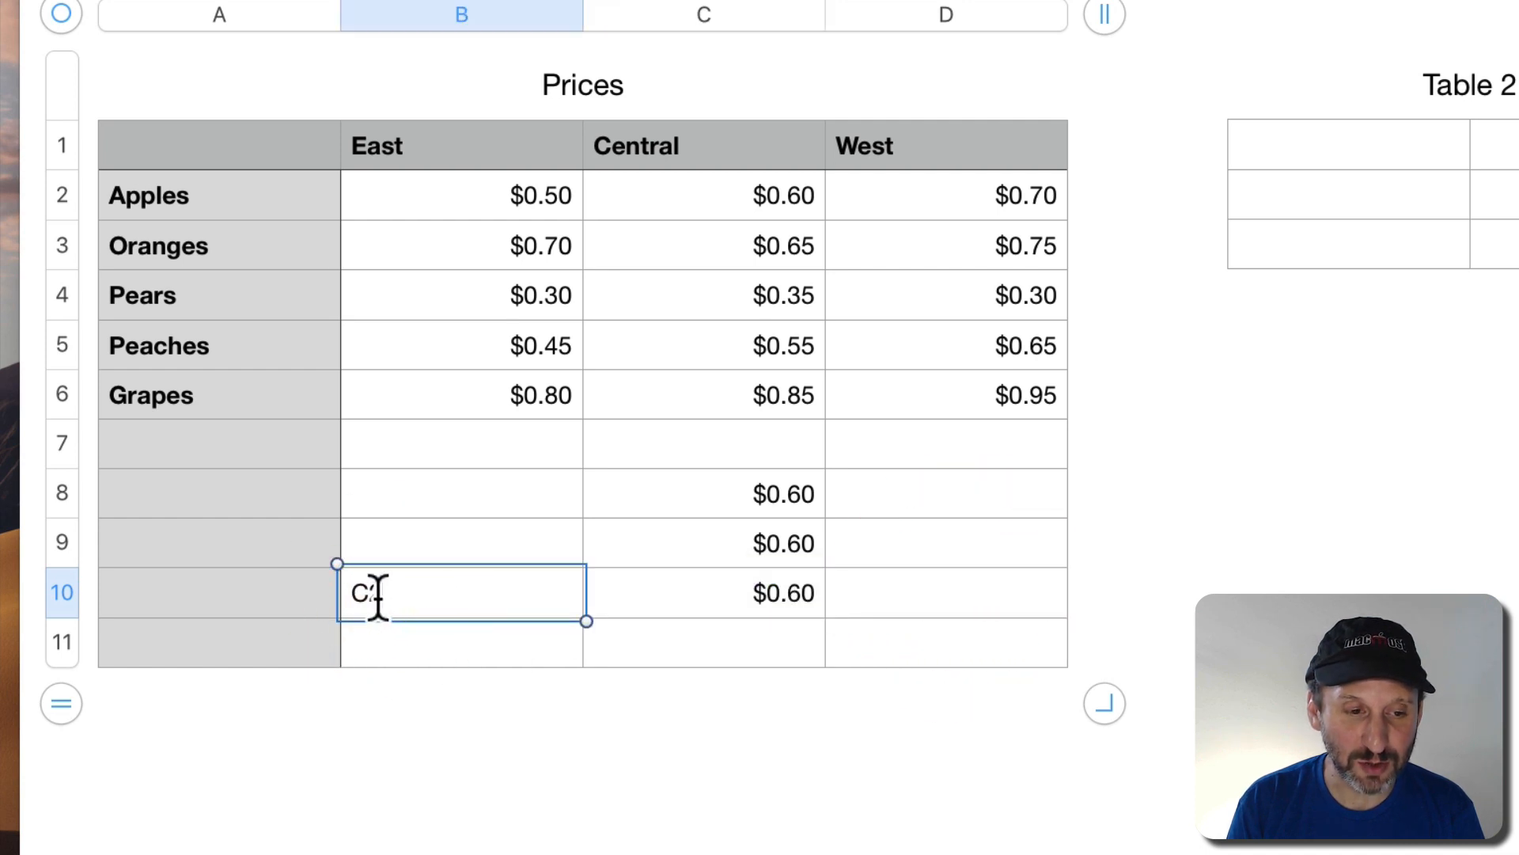
double_click(370, 596)
type("C")
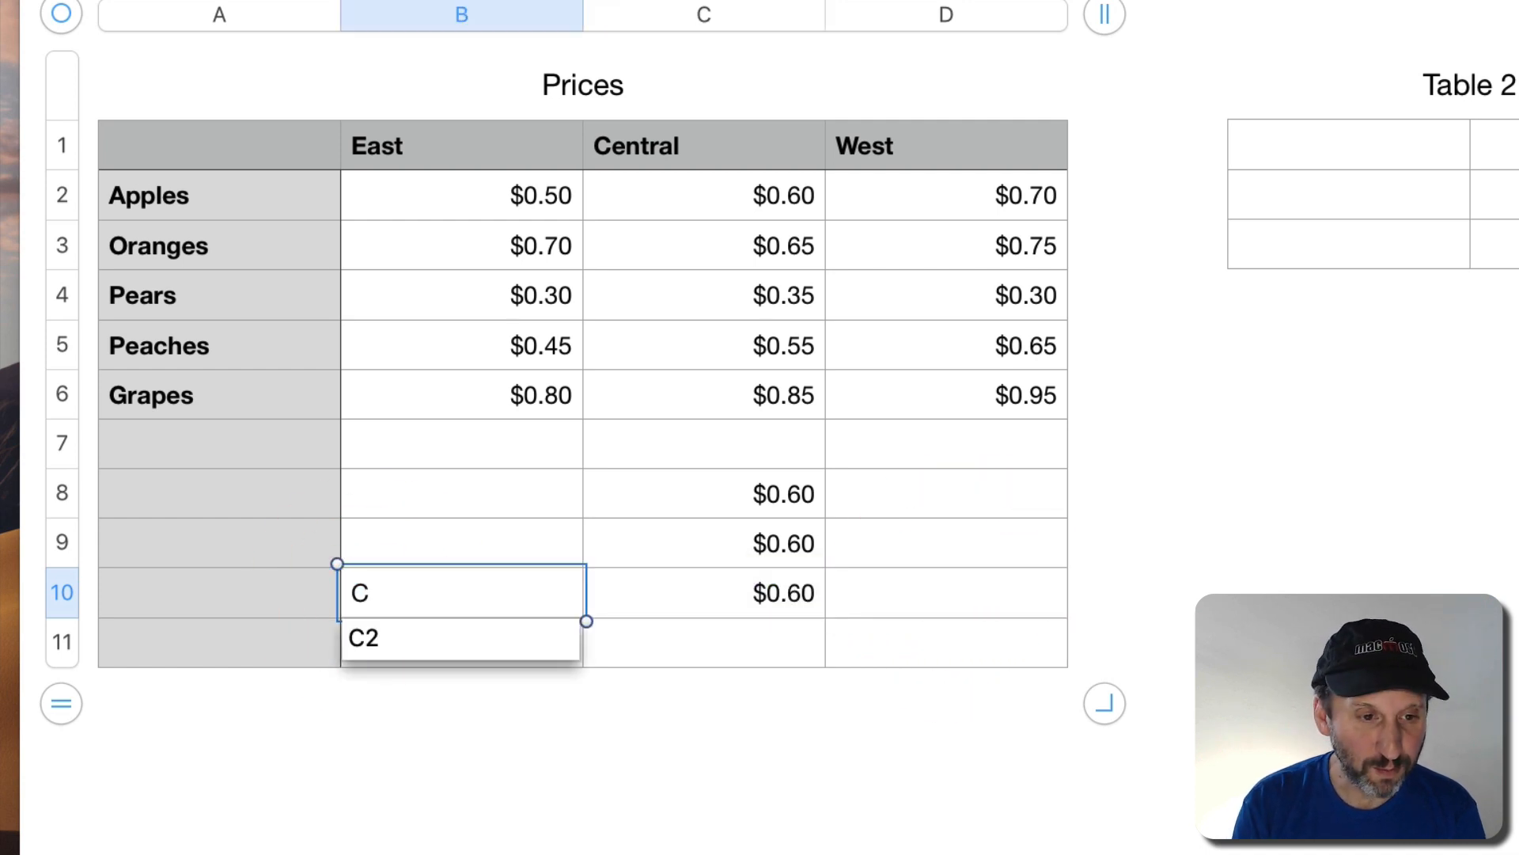
type("3")
key("Return")
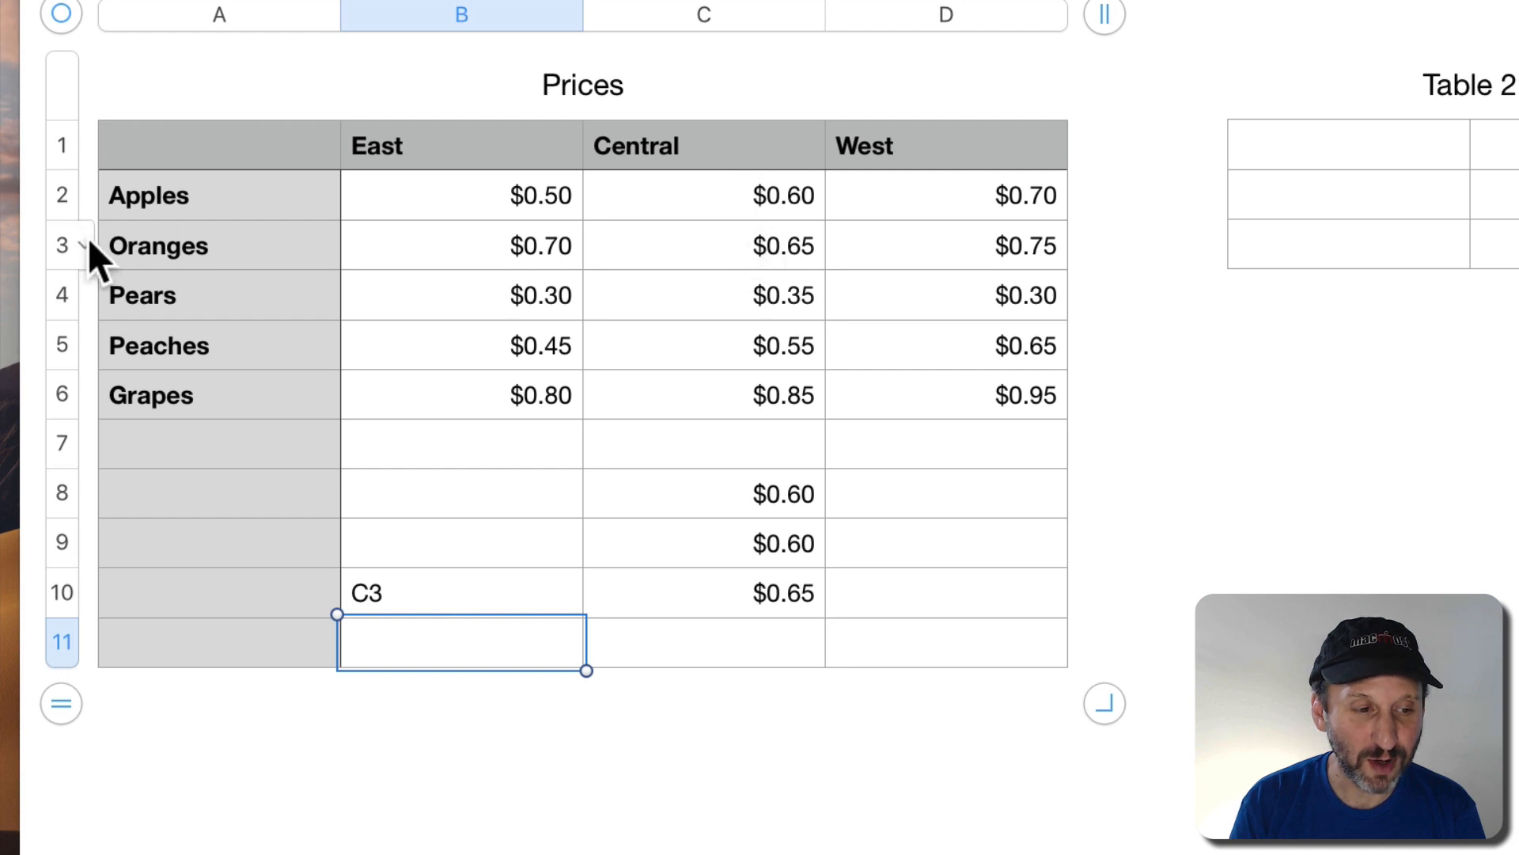
Set the address text in cell B10 back to C2 and check which cell the C10 formula references
left_click(452, 592)
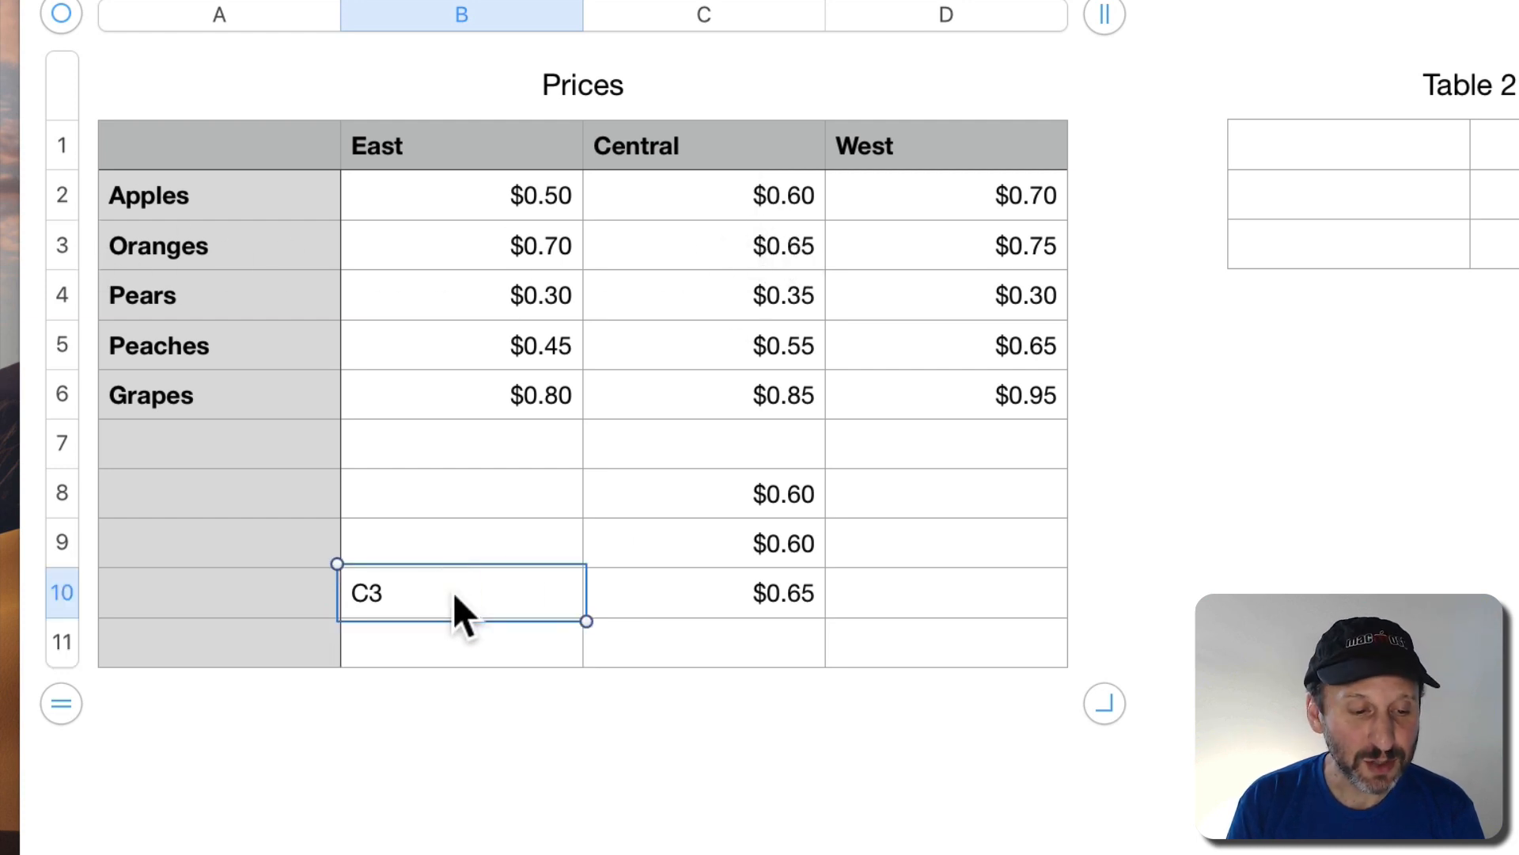
left_click(452, 592)
key("BackSpace")
type("2")
key("Return")
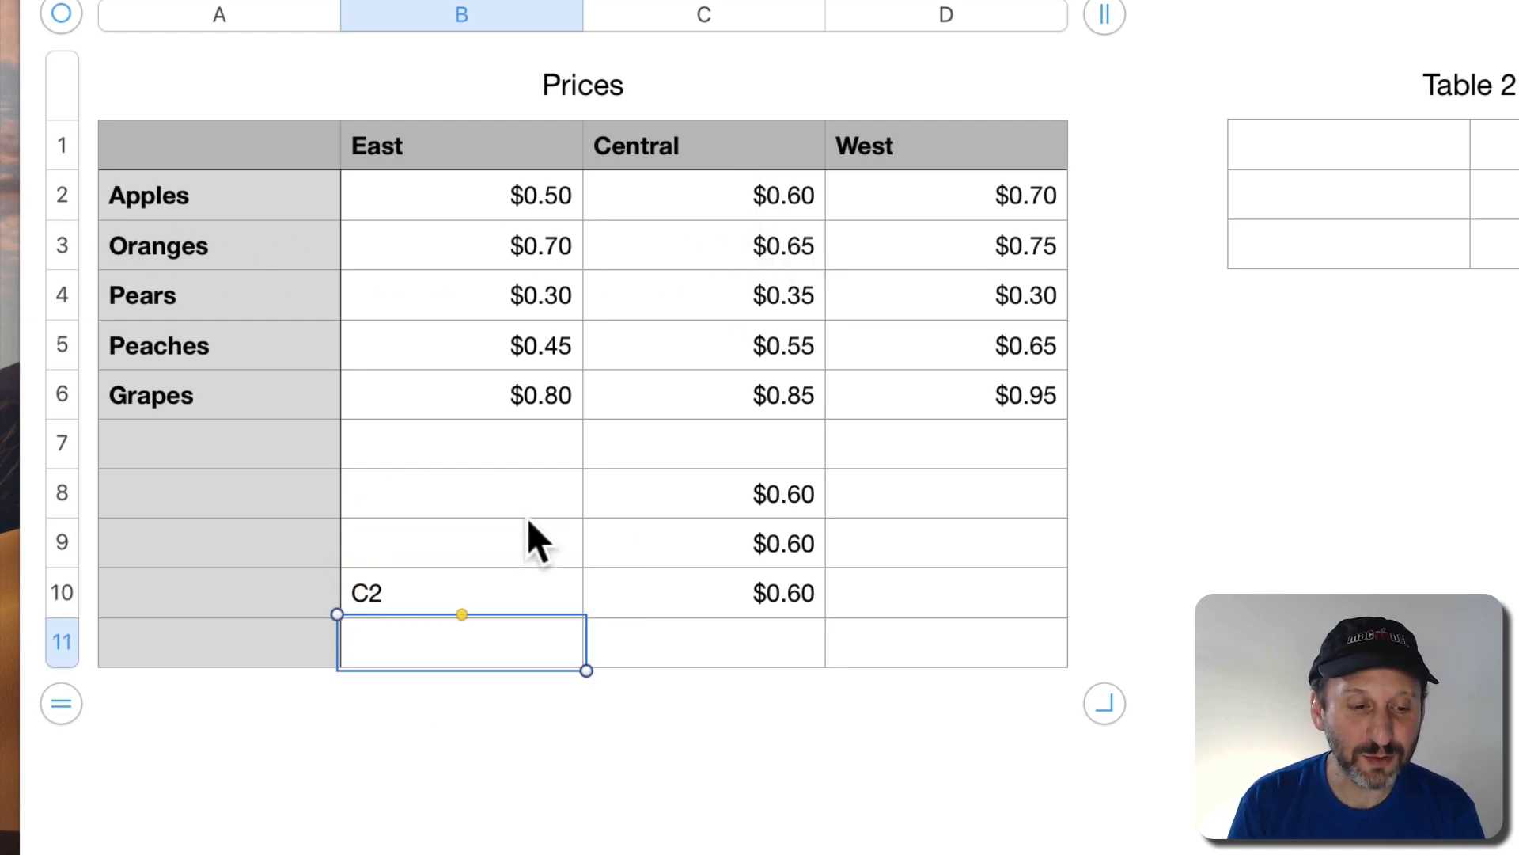
left_click(459, 584)
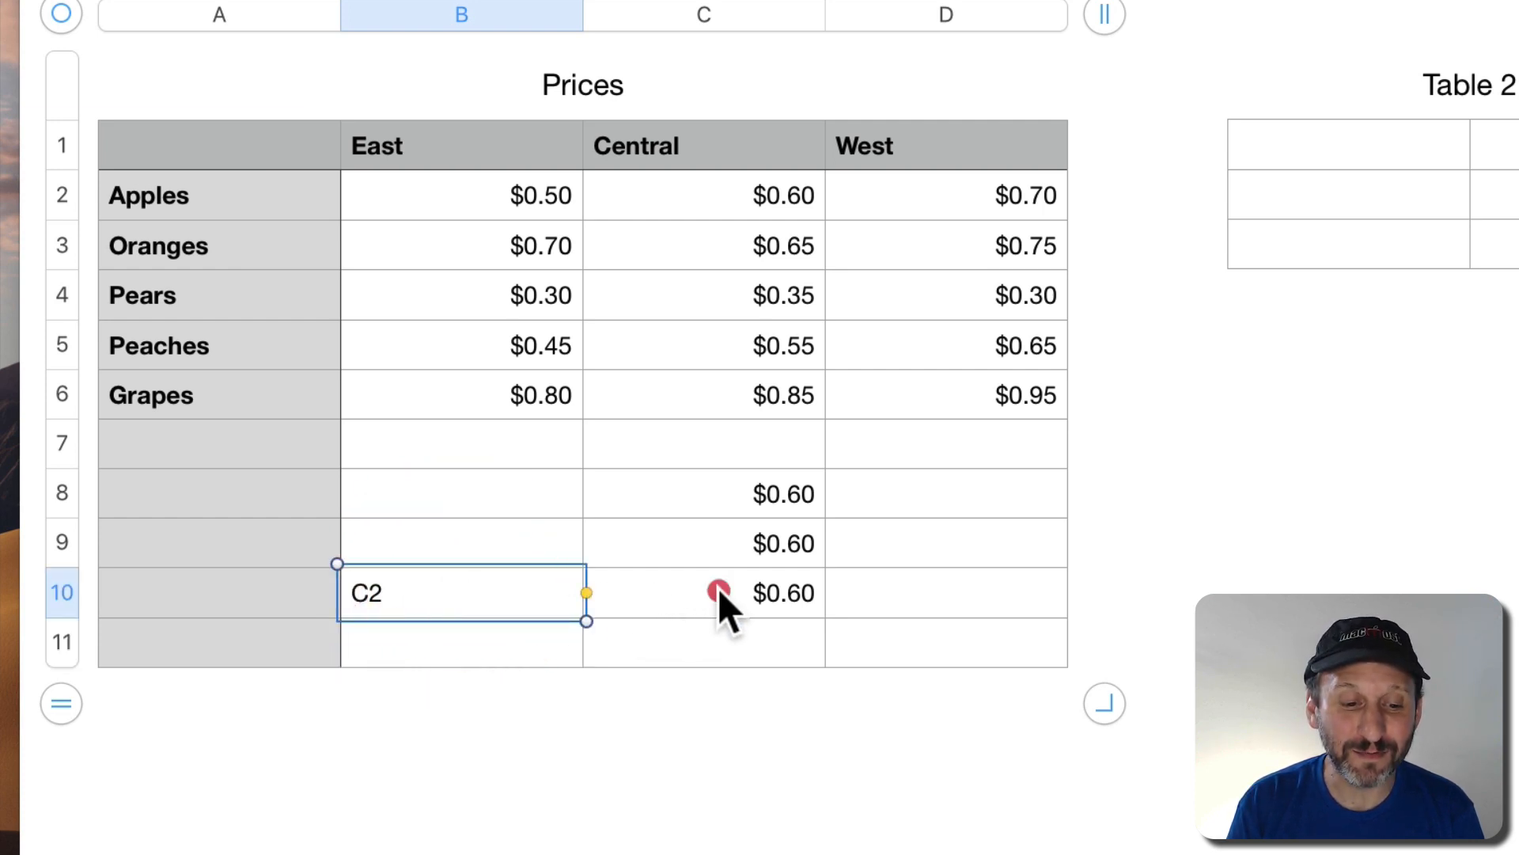
left_click_drag(718, 592, 410, 597)
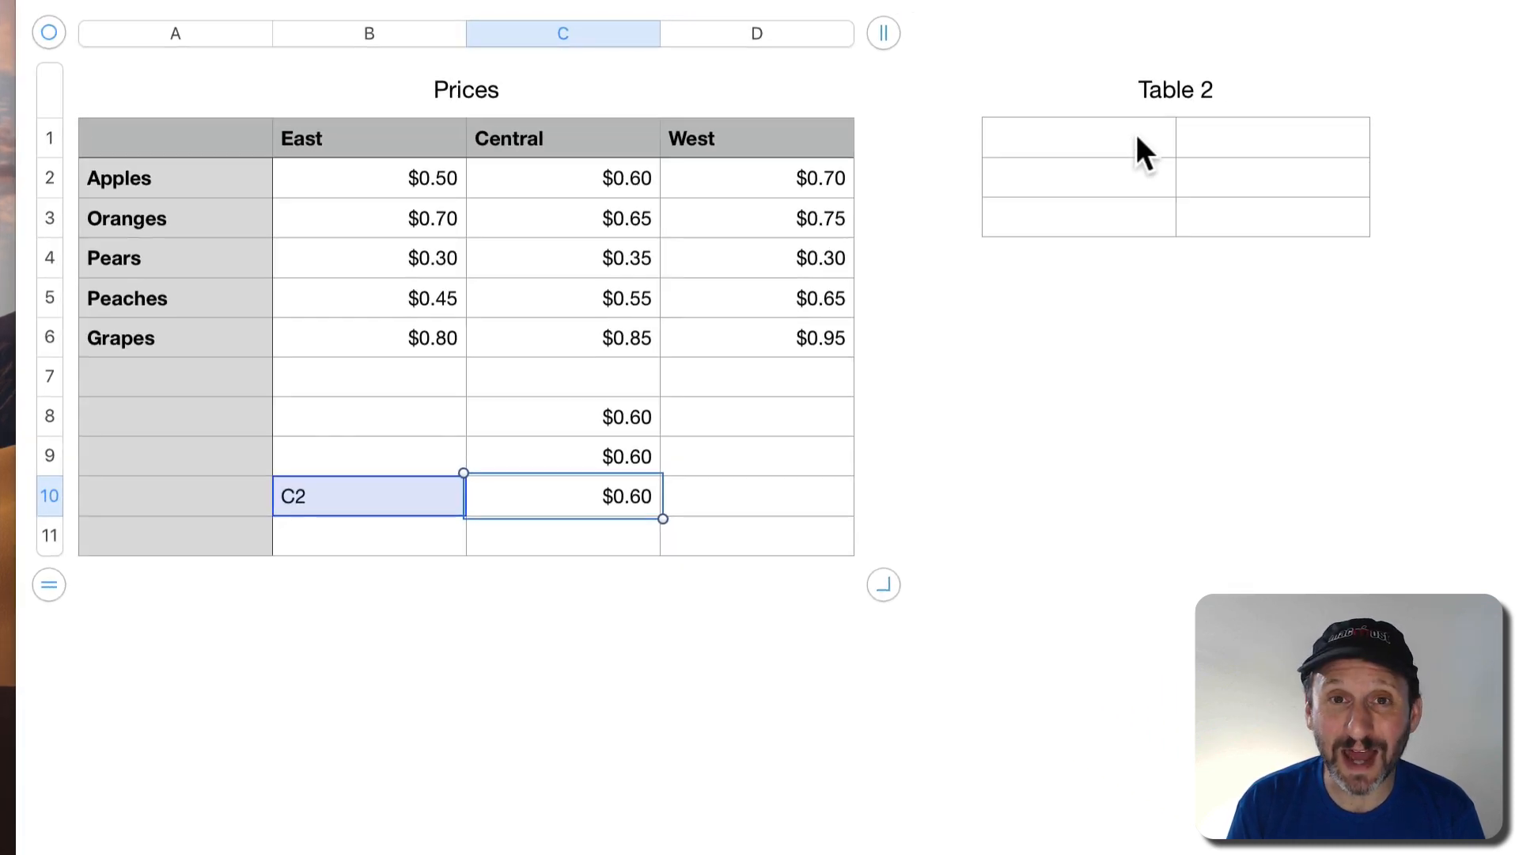
Enter the formula INDIRECT("Prices::C2") in cell A1 of Table 2
left_click(1111, 139)
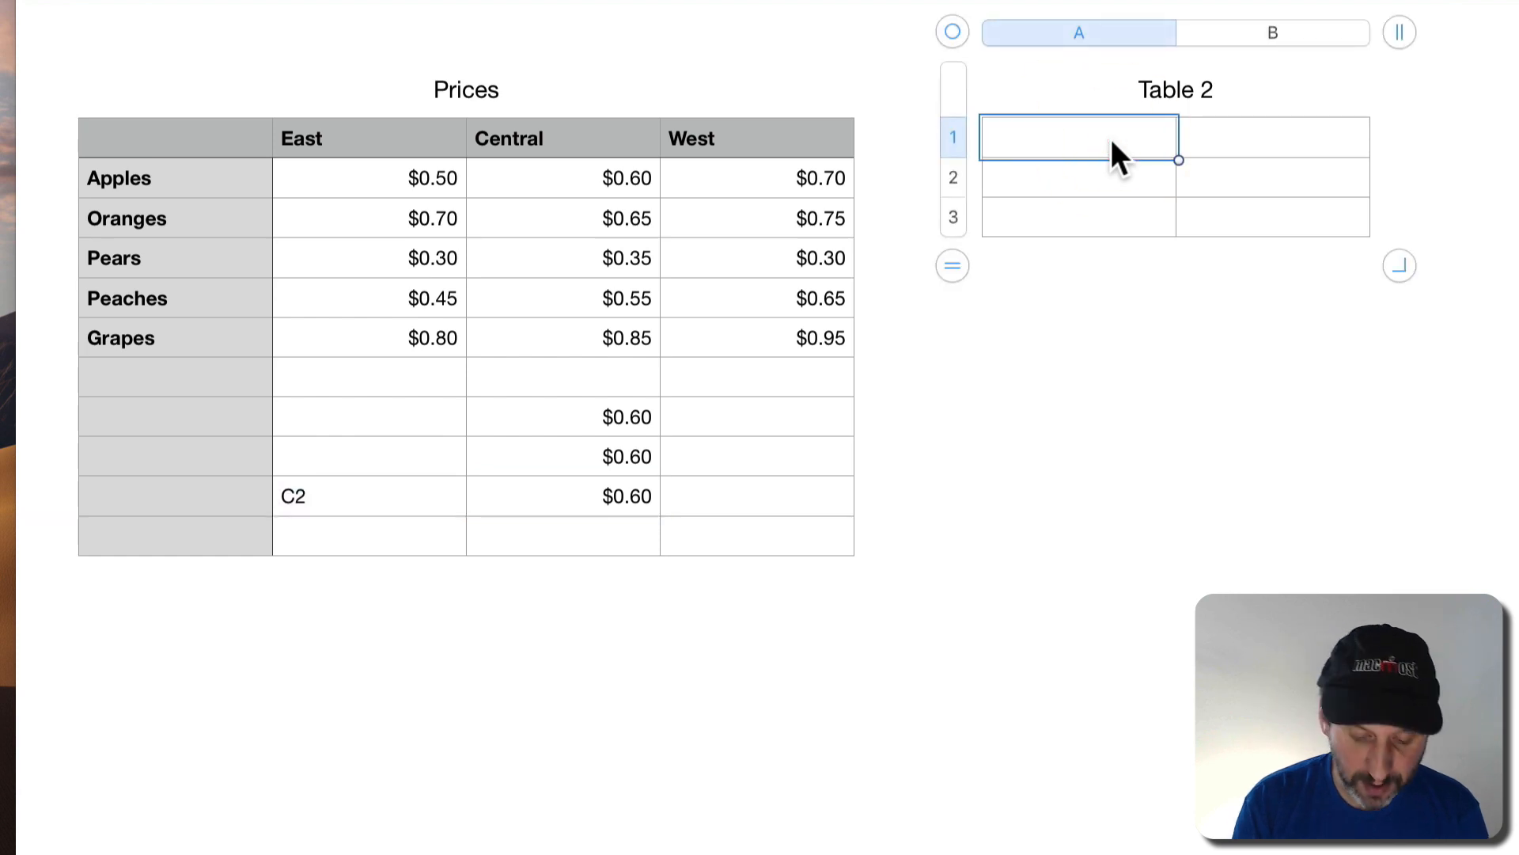
type("=")
type("INDIRECT(")
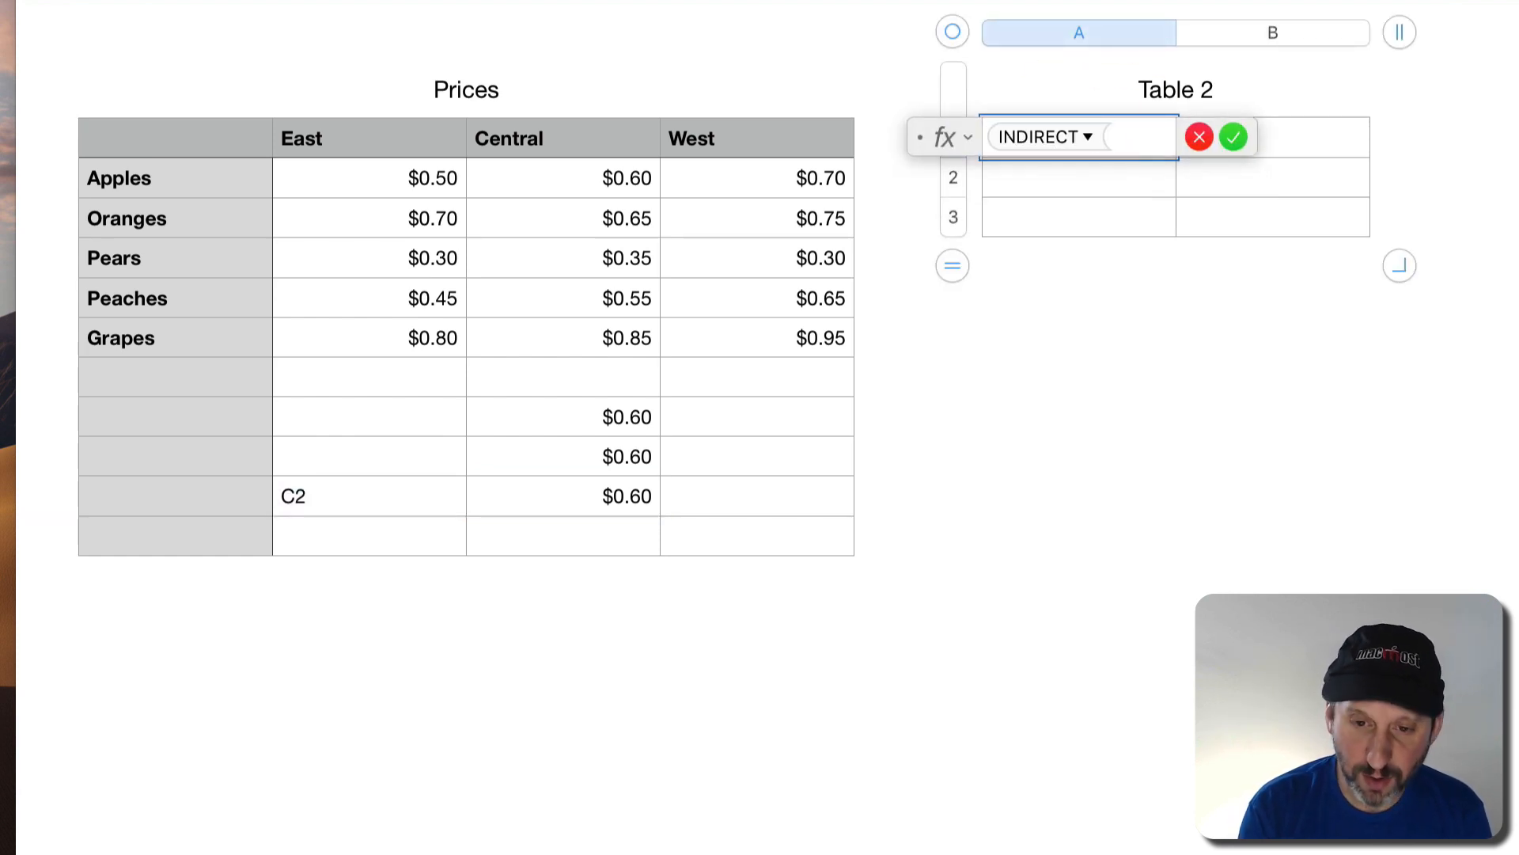
type("\"Prices")
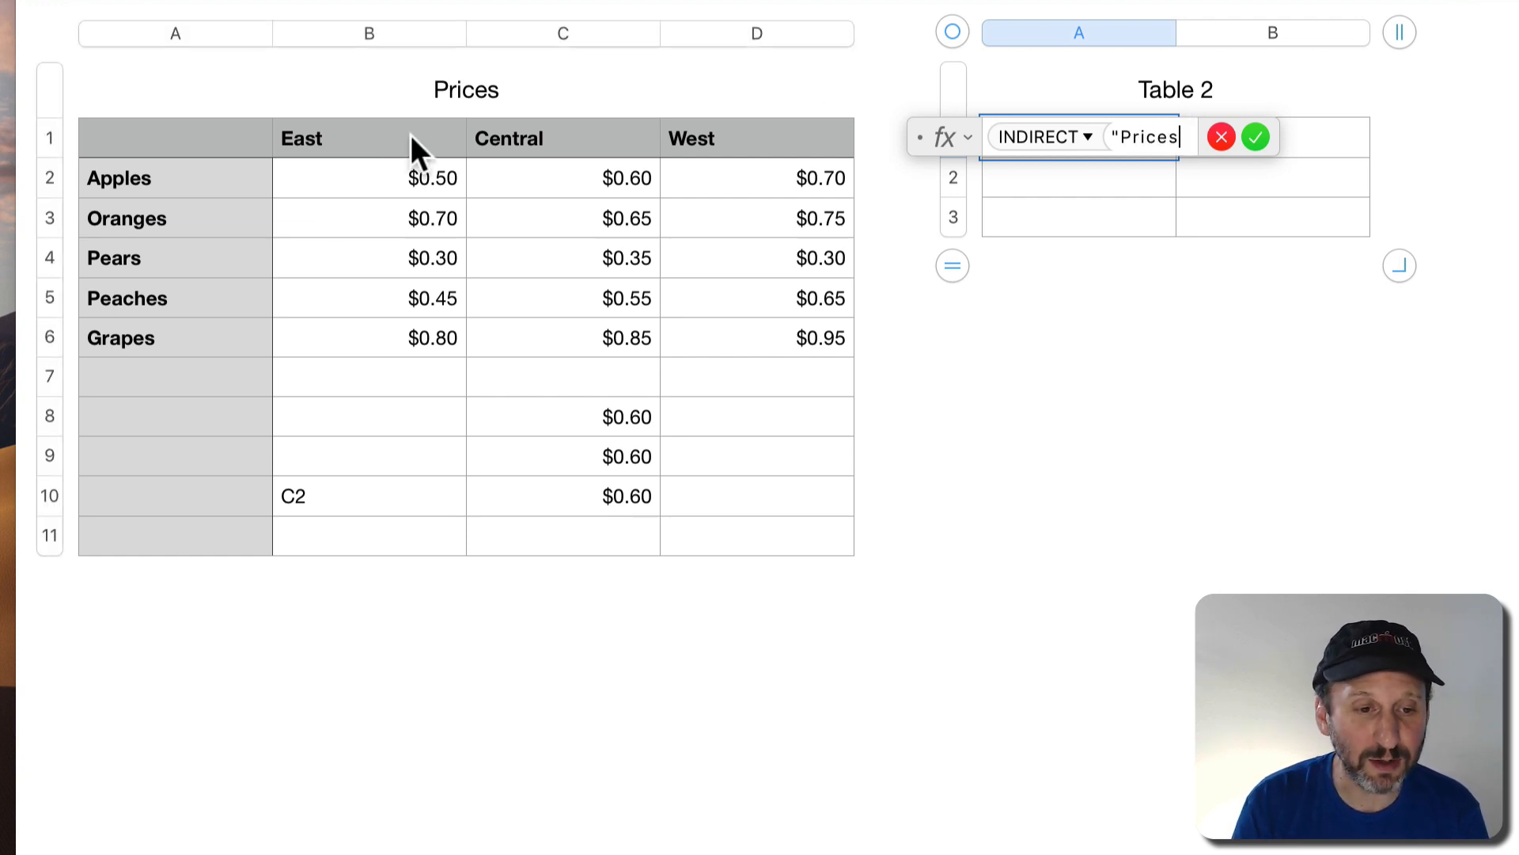
type("::")
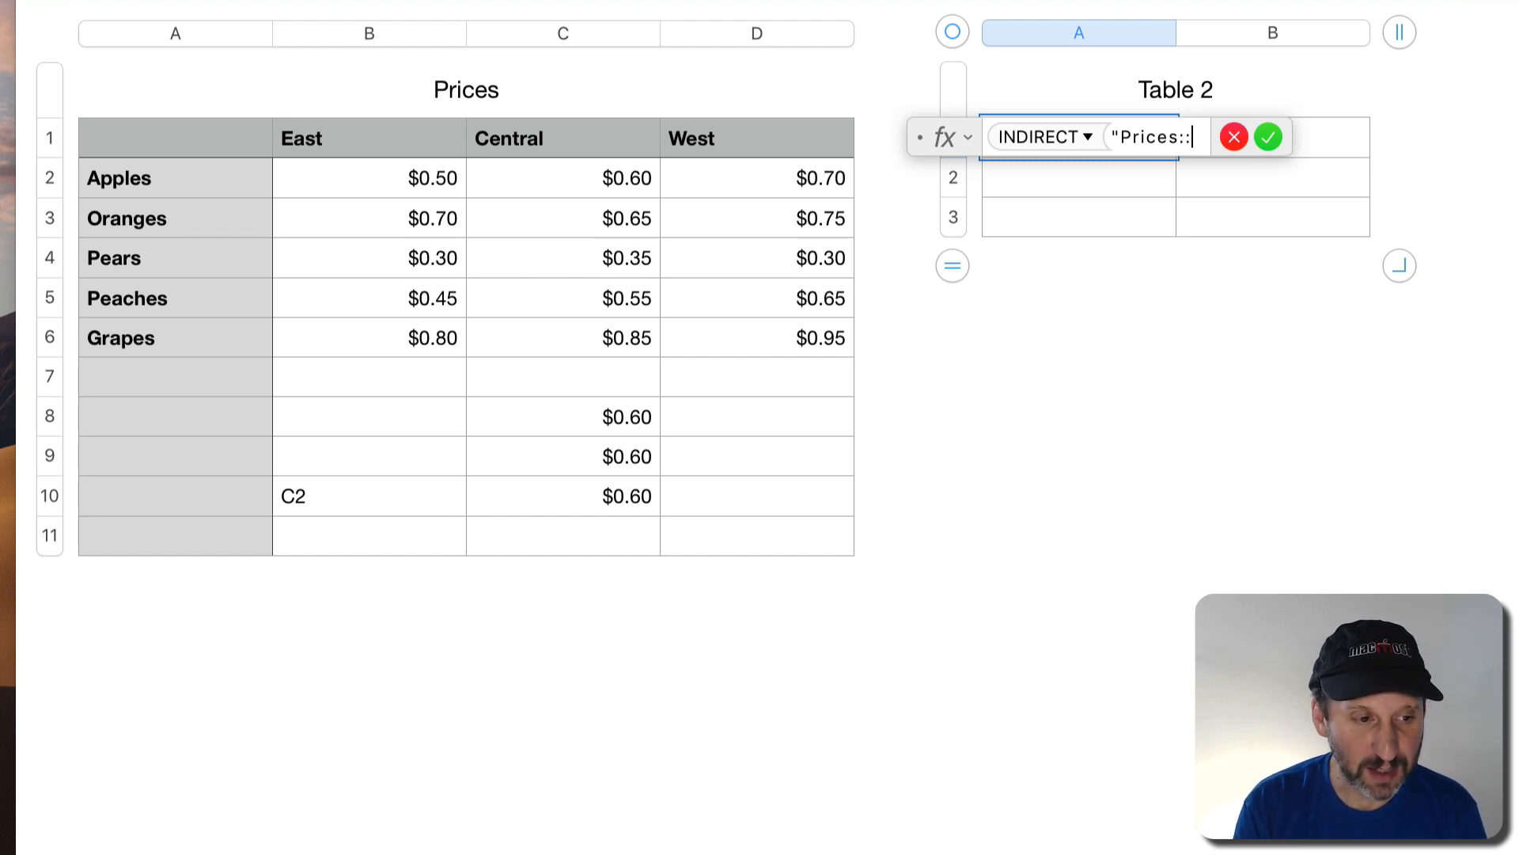
type("C2\"")
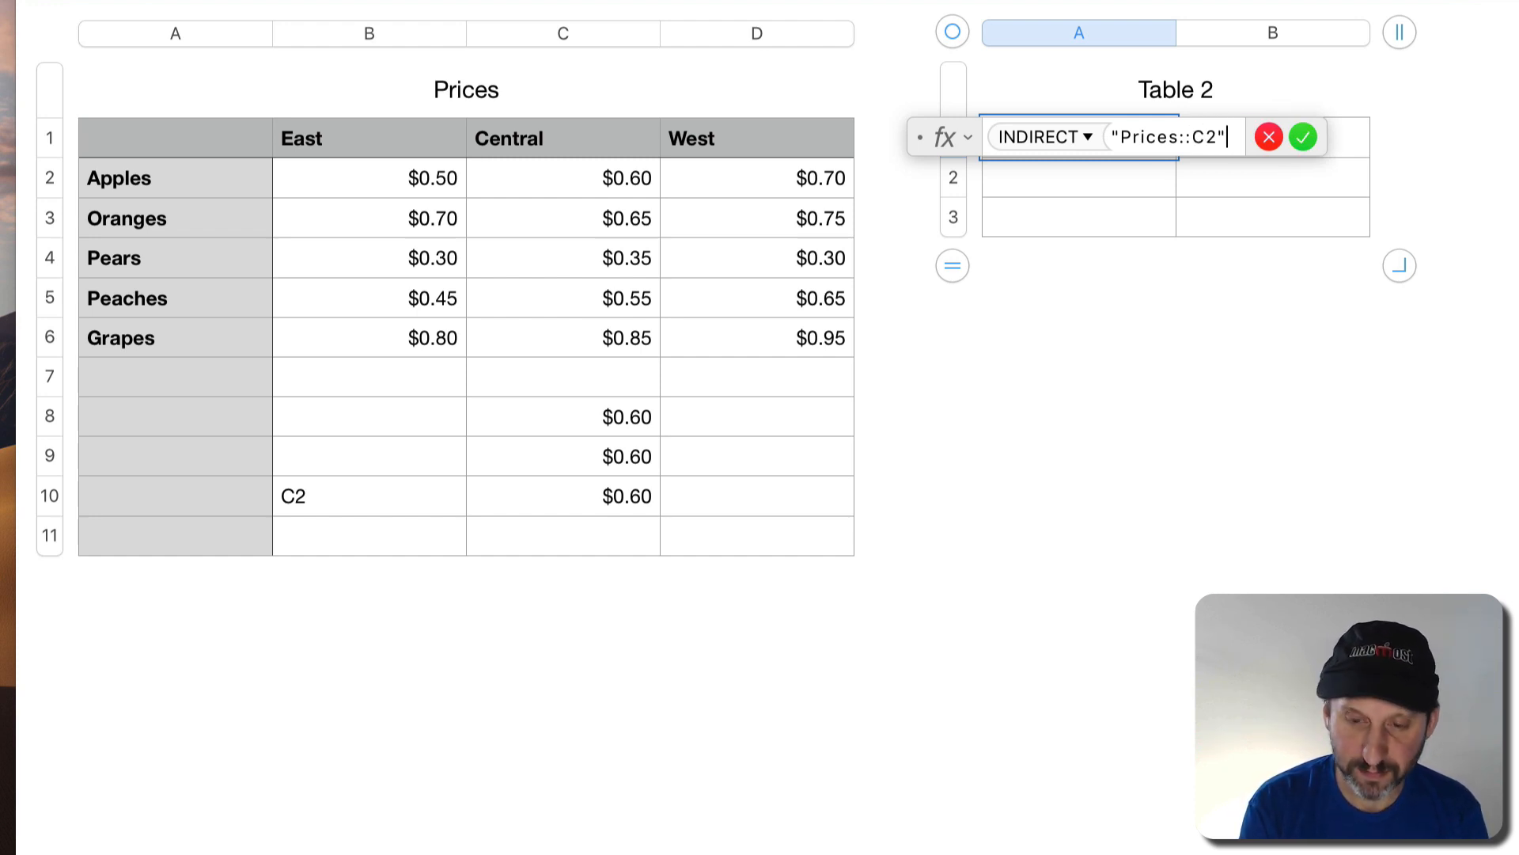
key("Return")
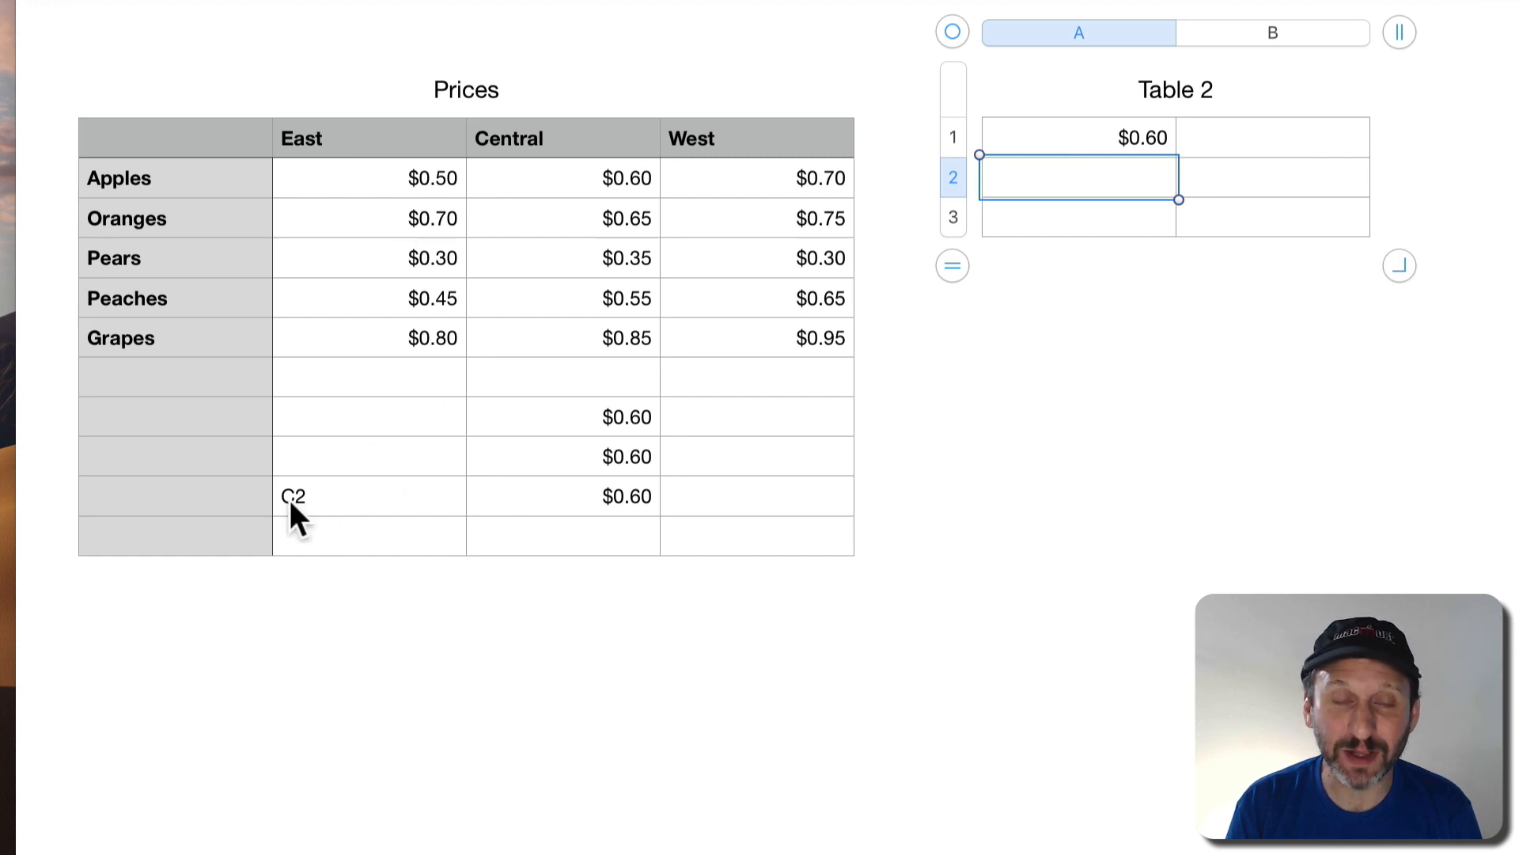
Enter the formula INDIRECT("Central Apples") in cell C11 of the Prices table
left_click(544, 530)
type("=I")
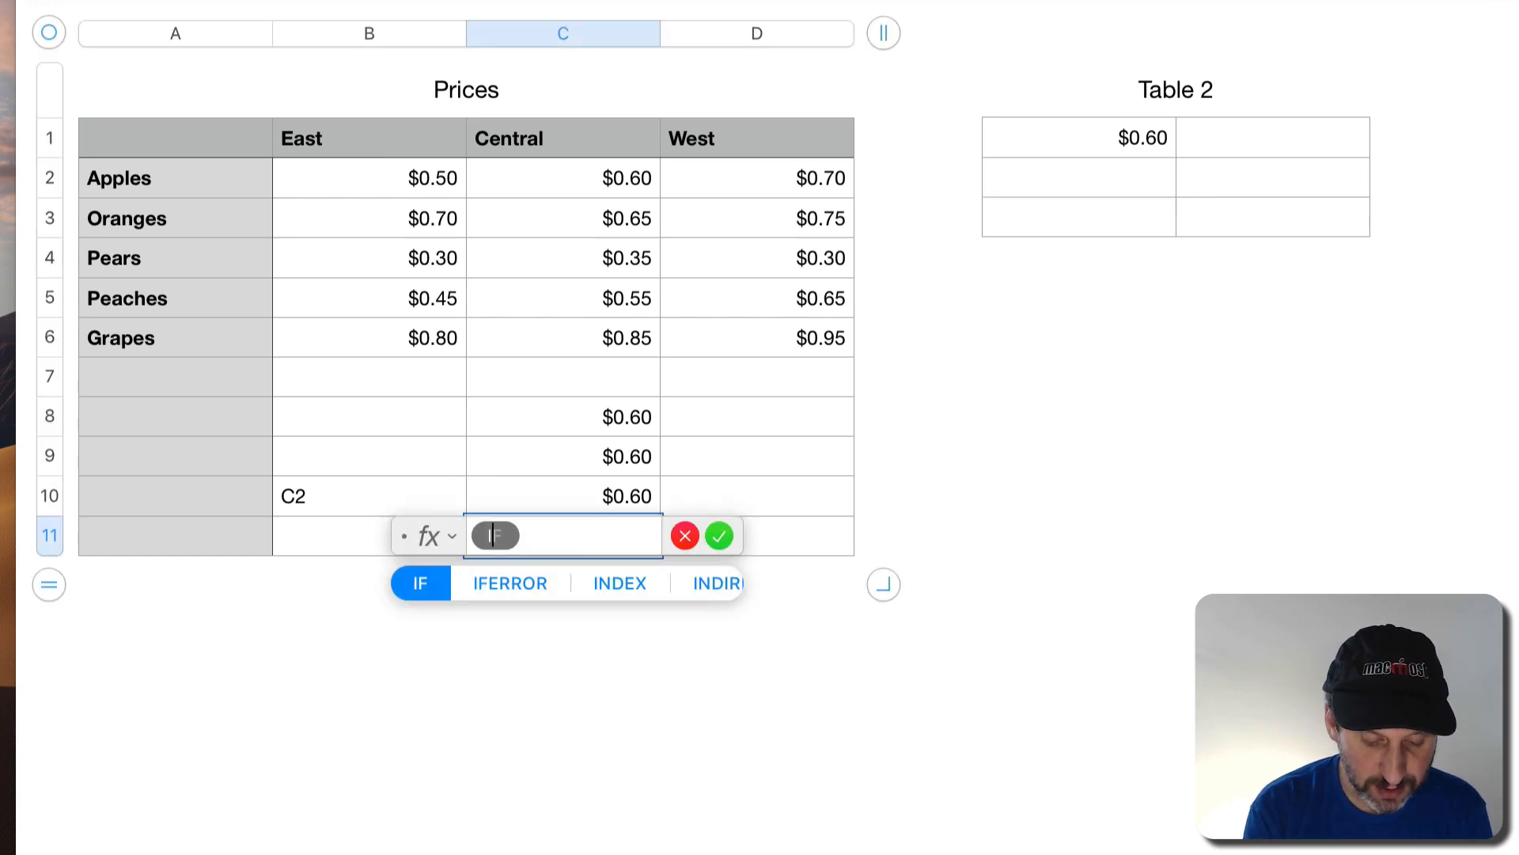
type("NDIRECT")
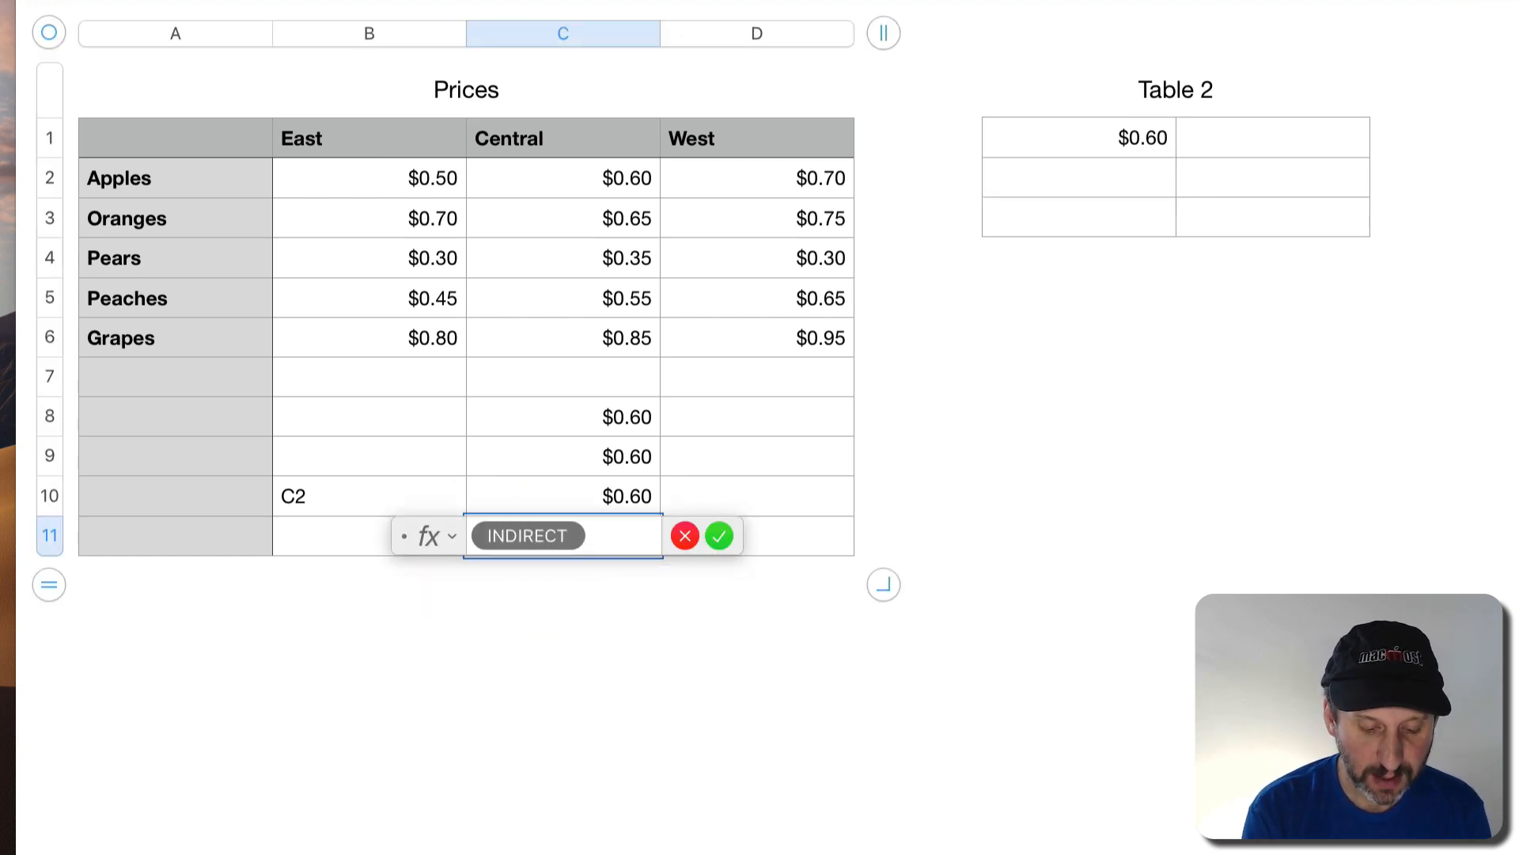
type("(")
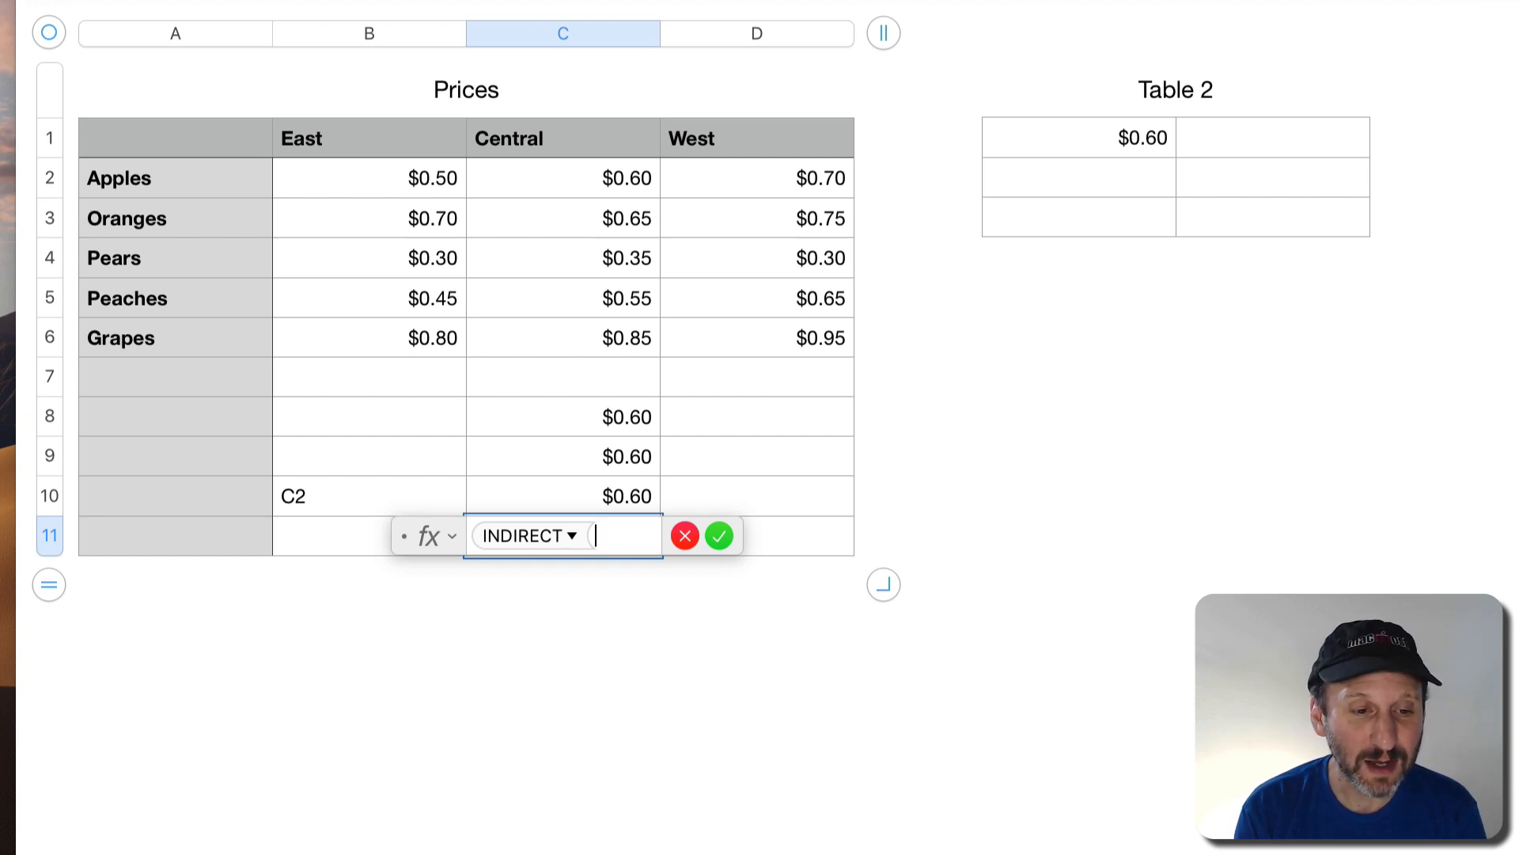
type("\"Centr")
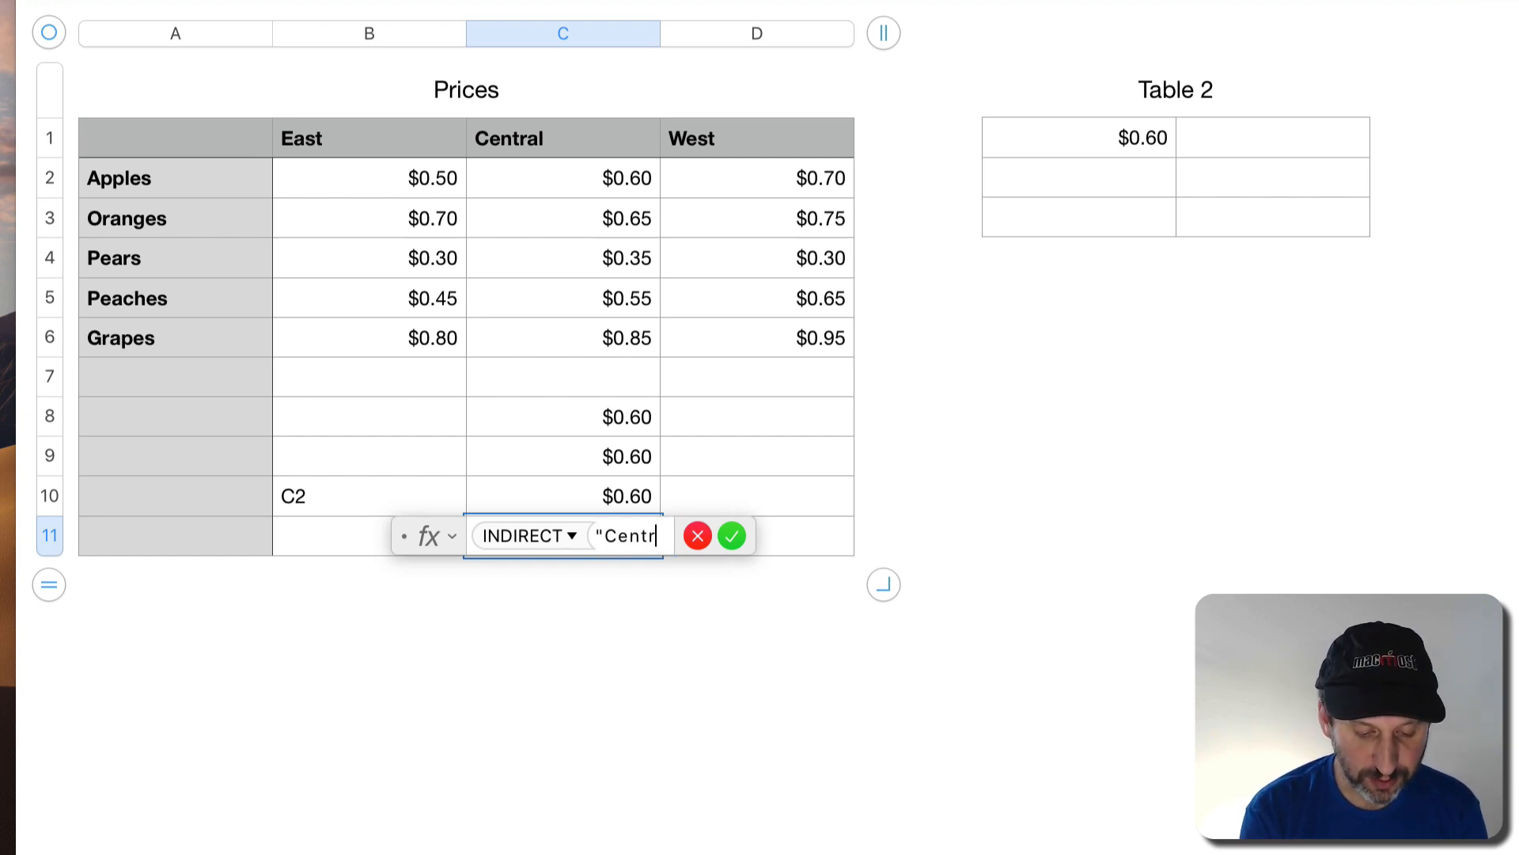
type("al Apples\"")
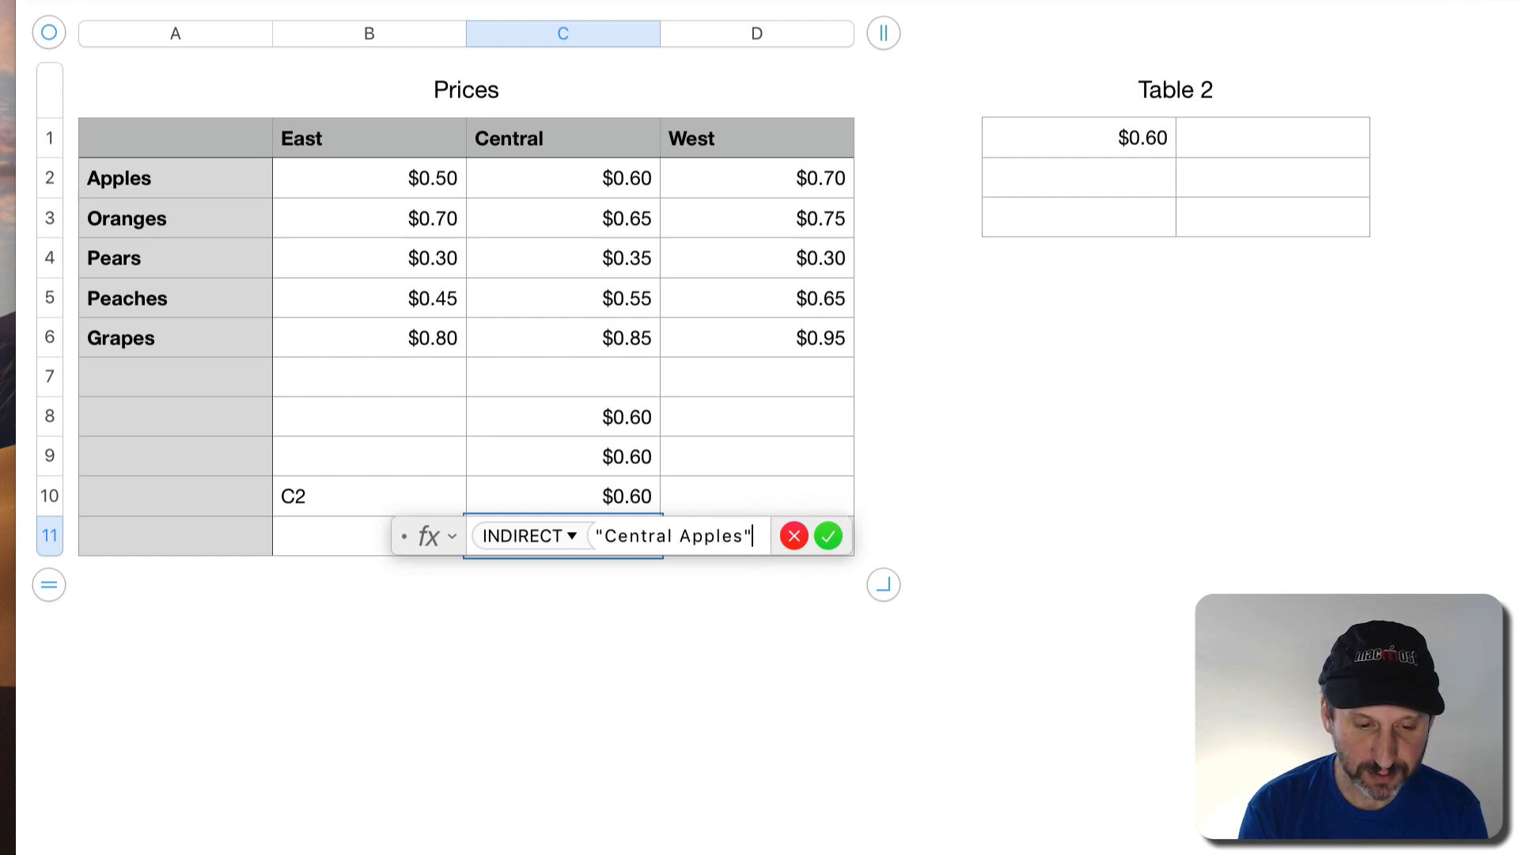
type(")")
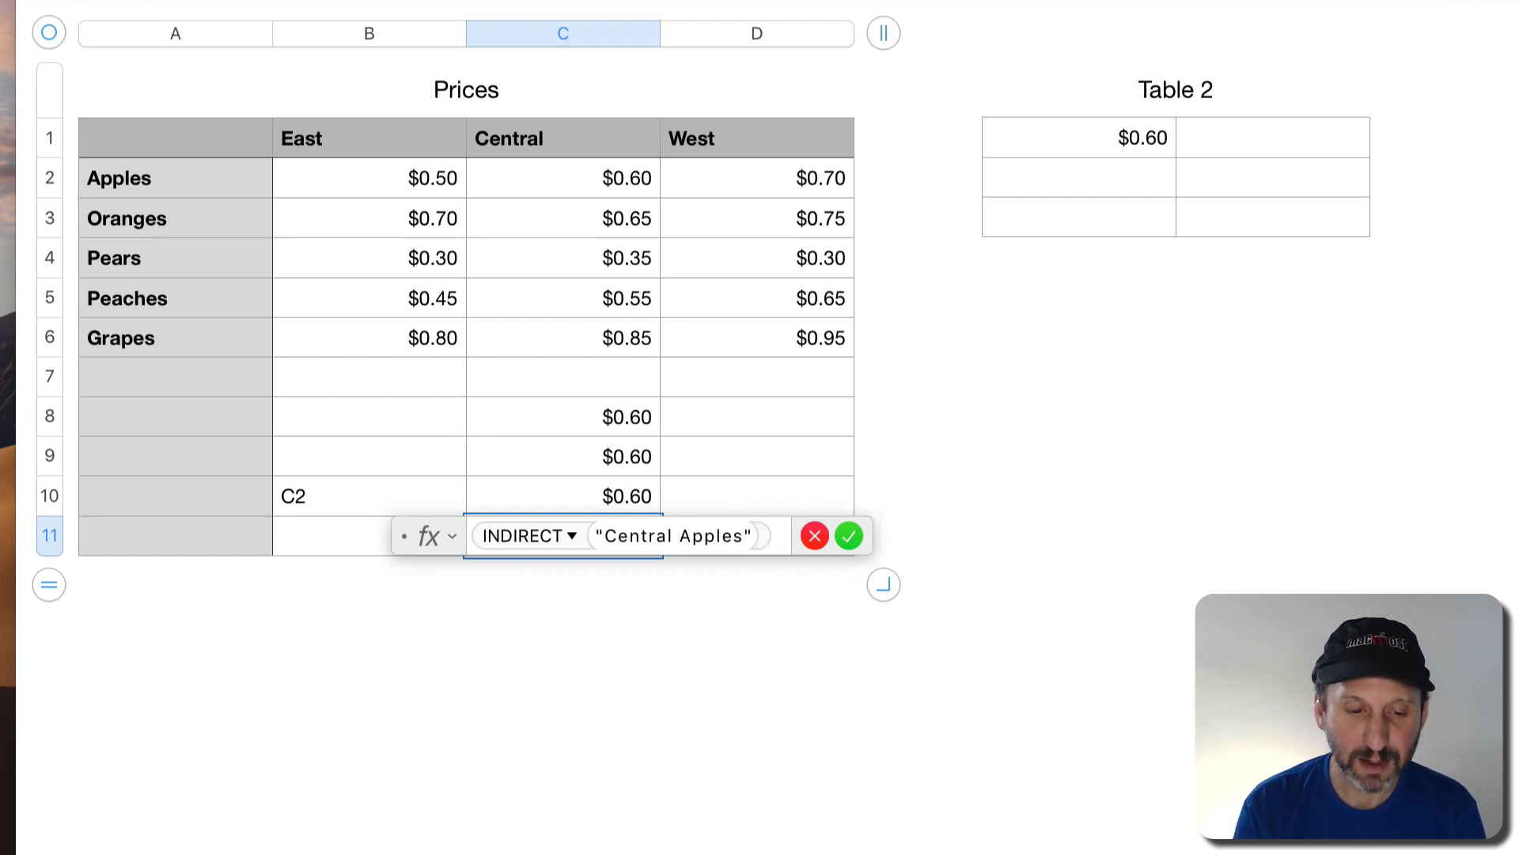
key("Return")
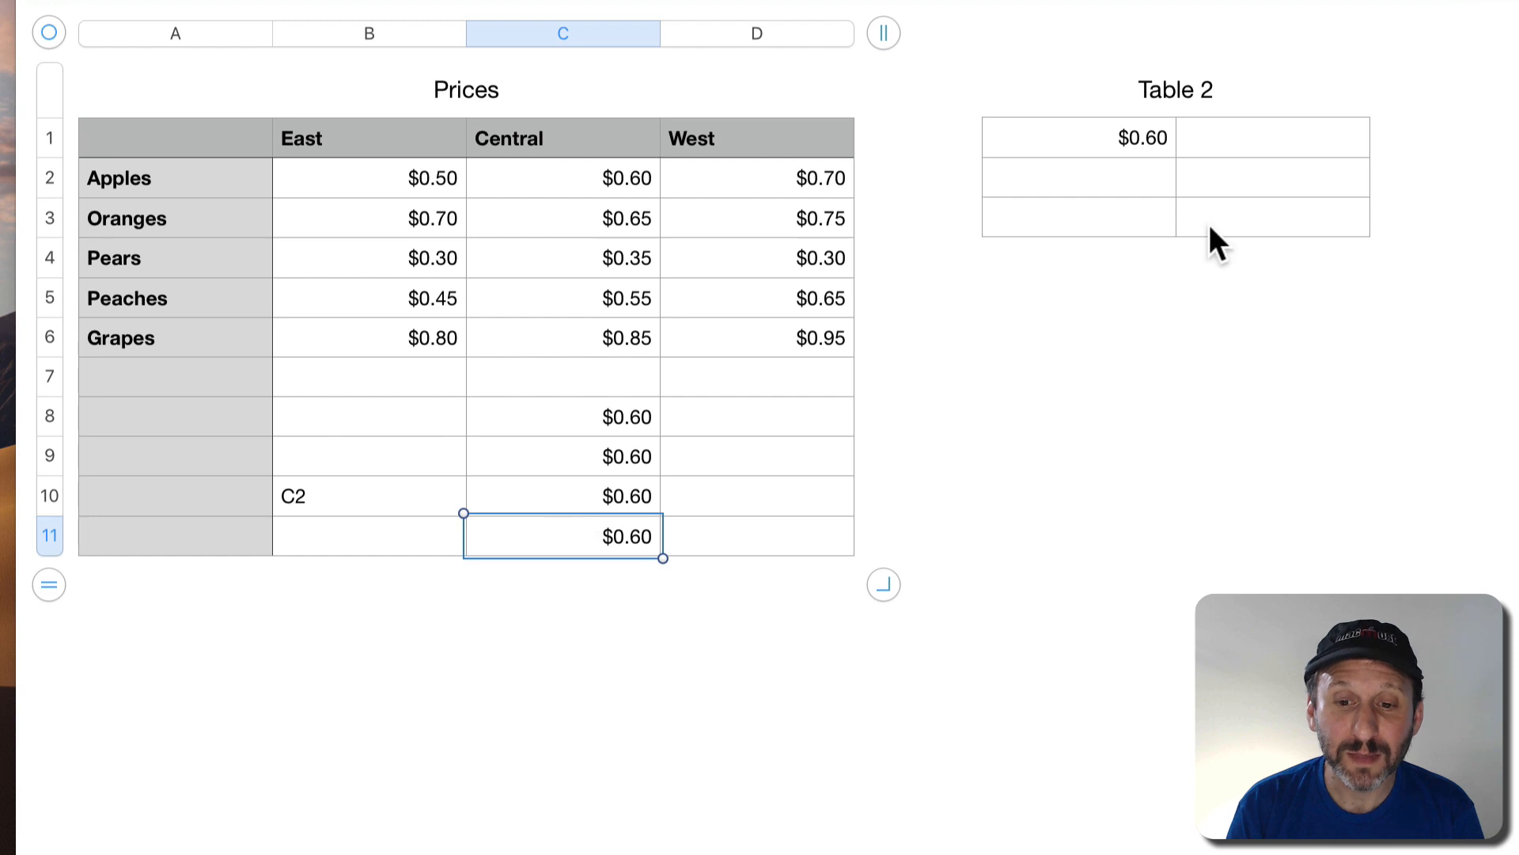
Enter the formula INDIRECT("Prices::Central Apples") in cell A2 of Table 2
left_click(1129, 181)
type("=")
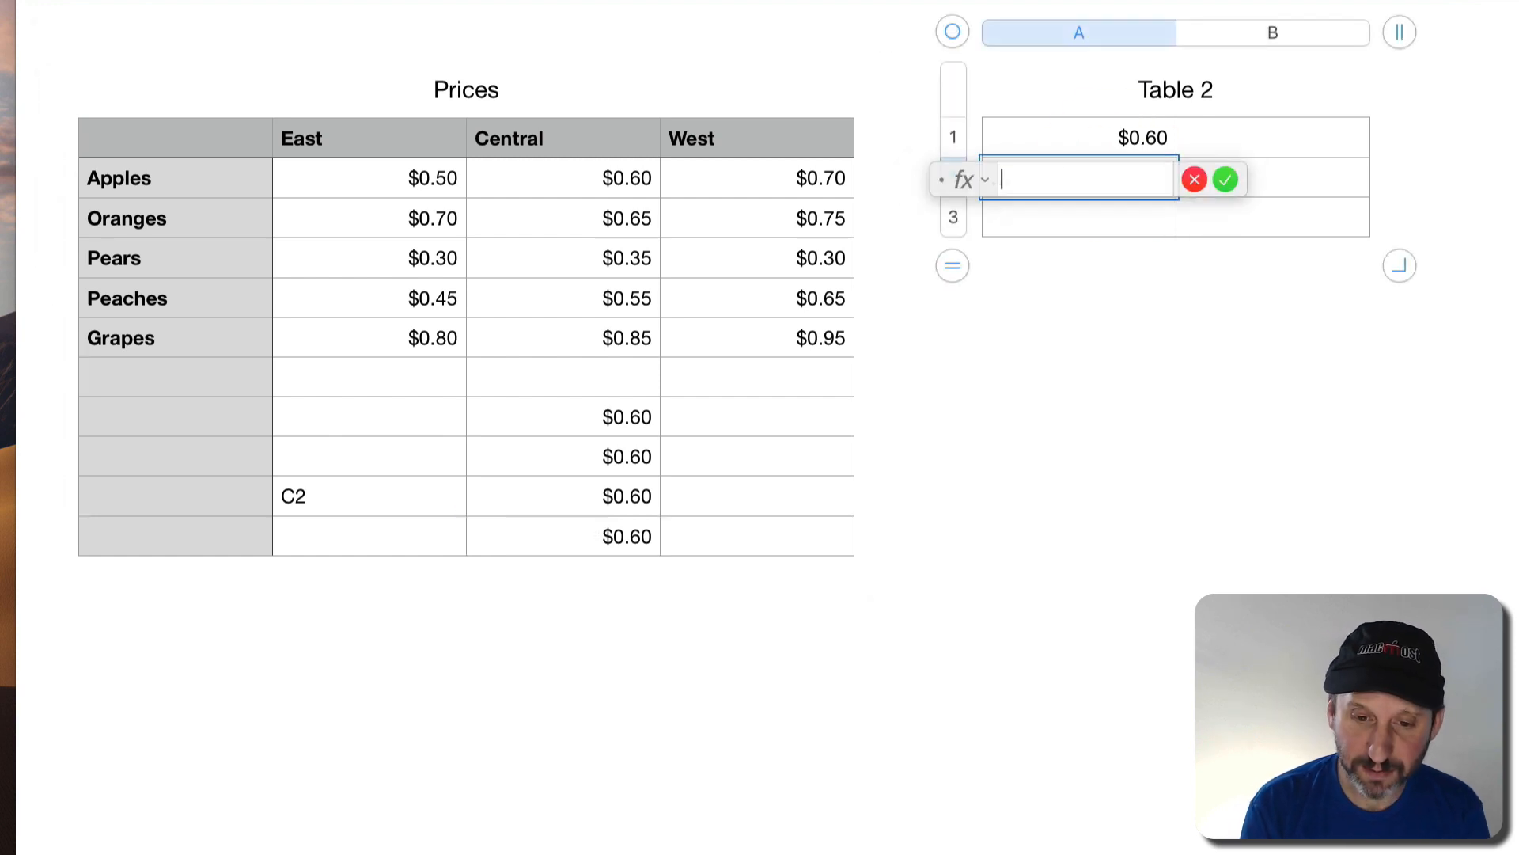
type("indi")
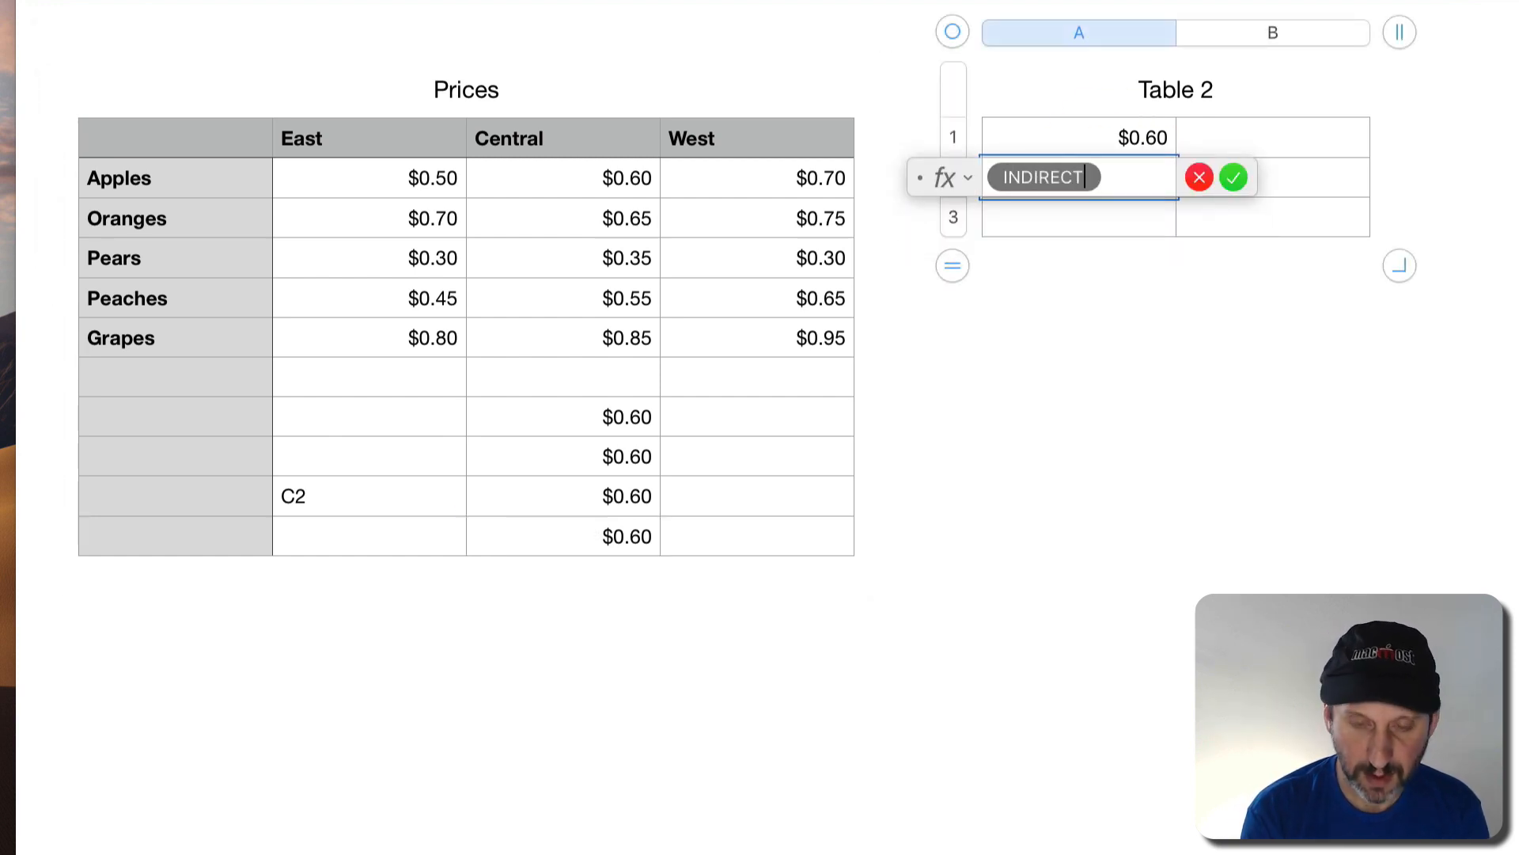
key("Return")
type("\"Prices::")
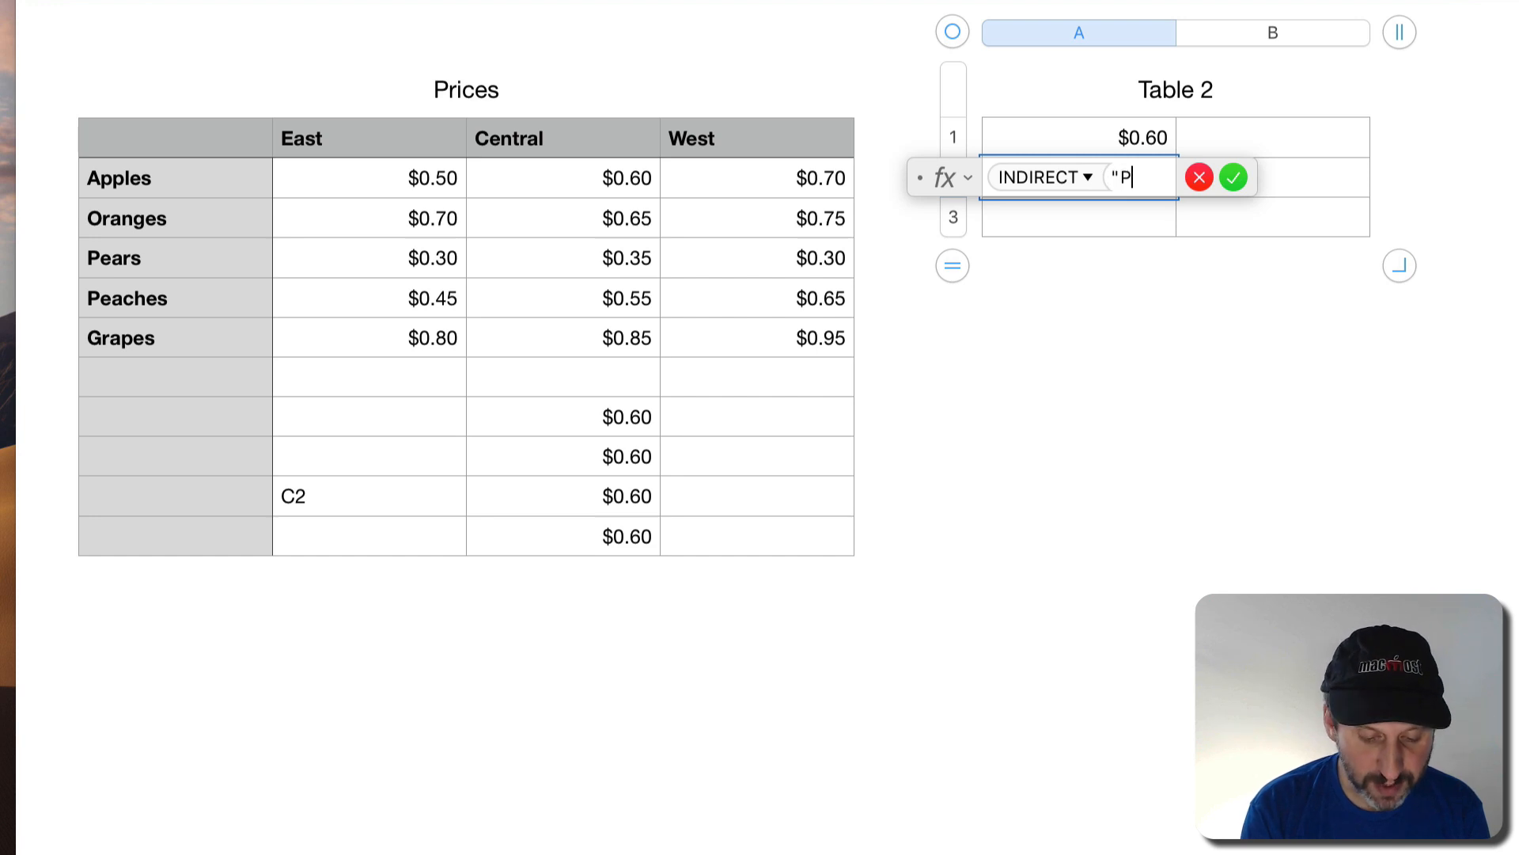
type("C")
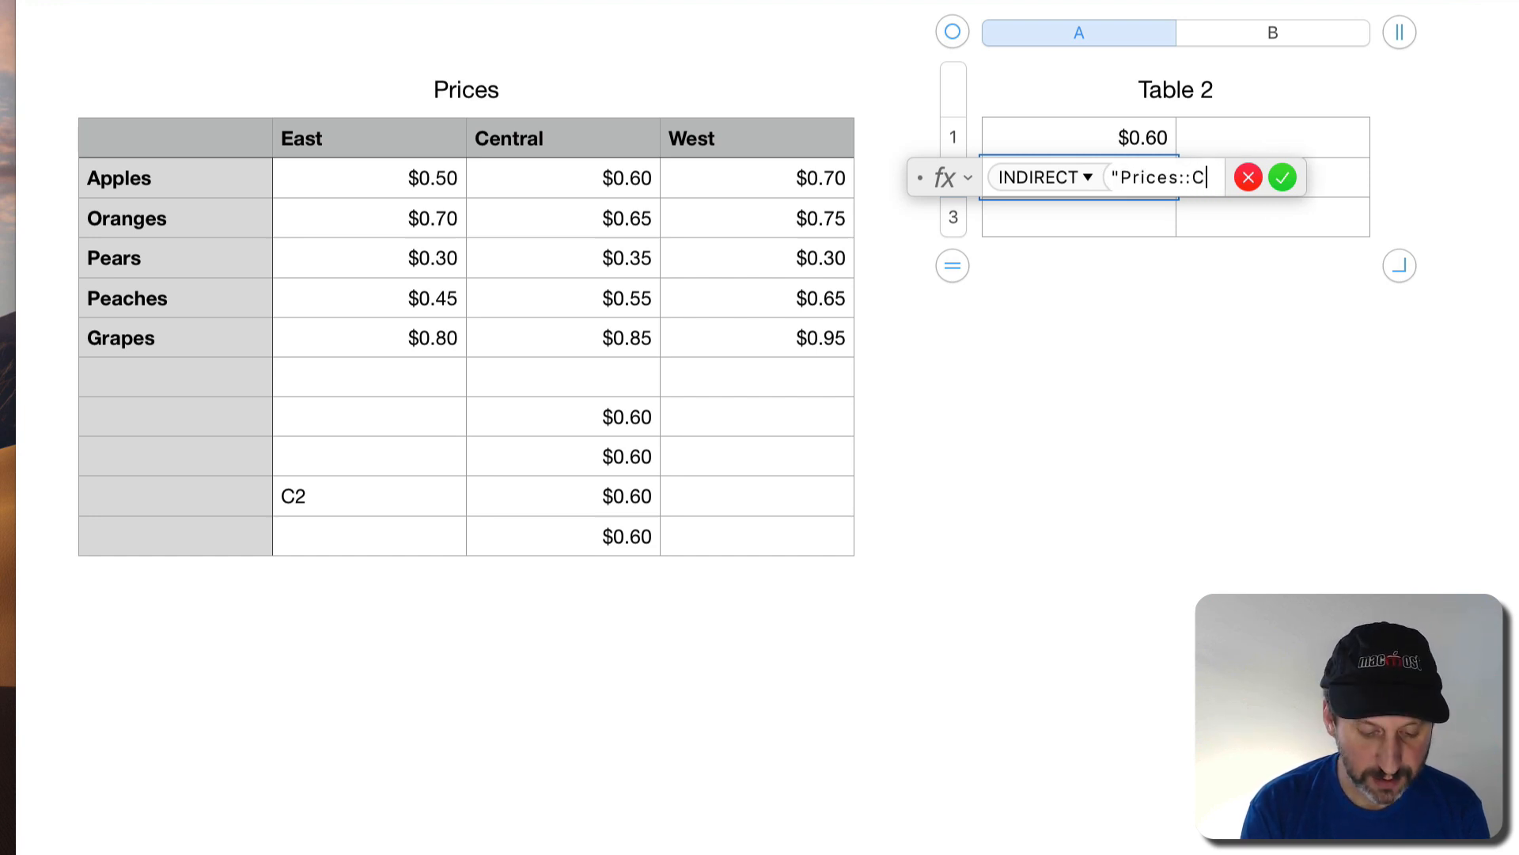
type("entral Apples\"")
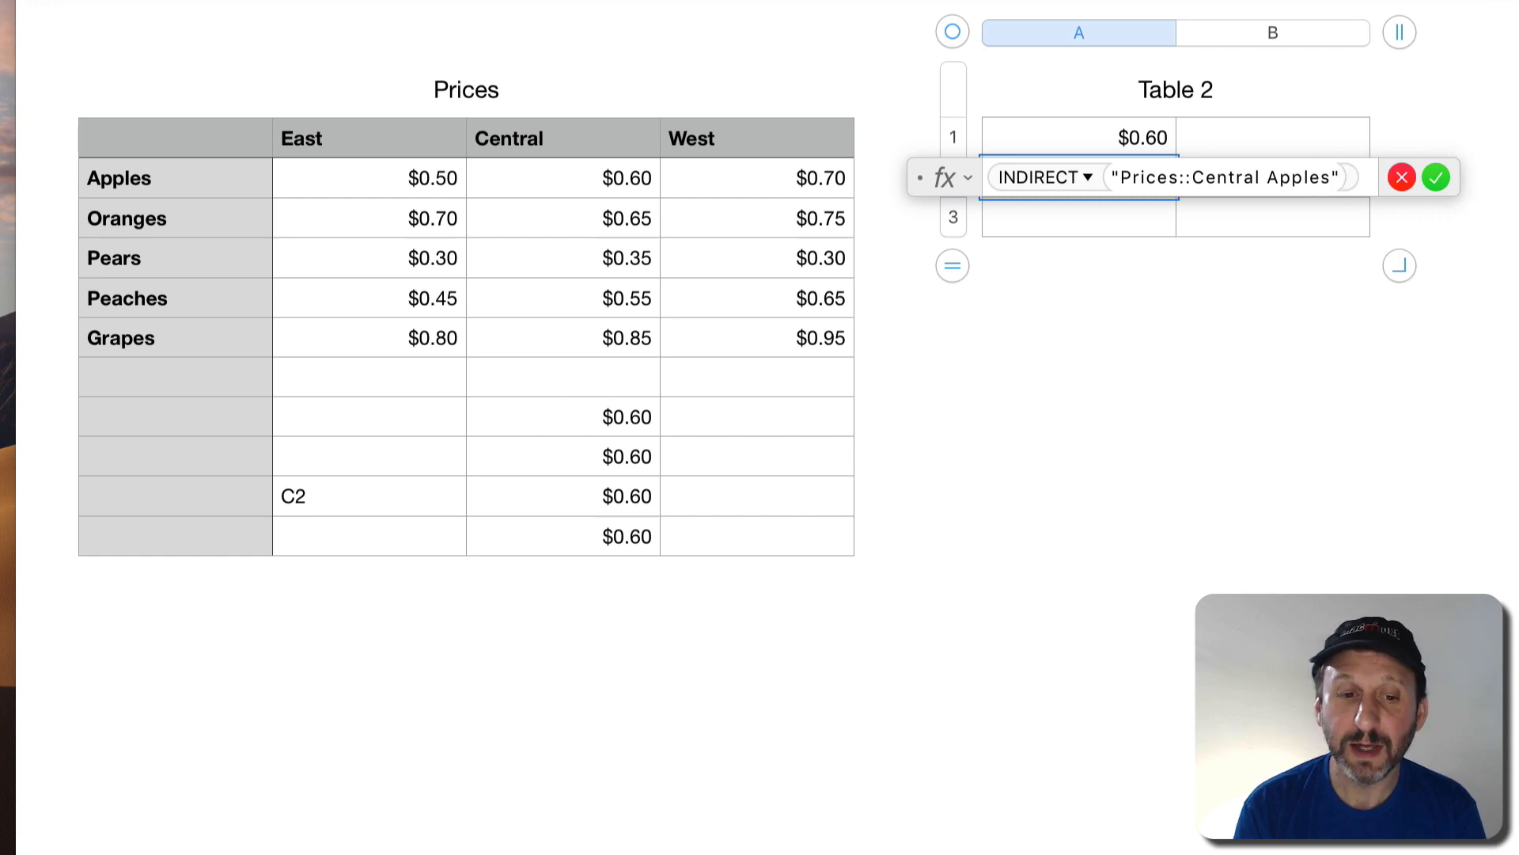
key("Return")
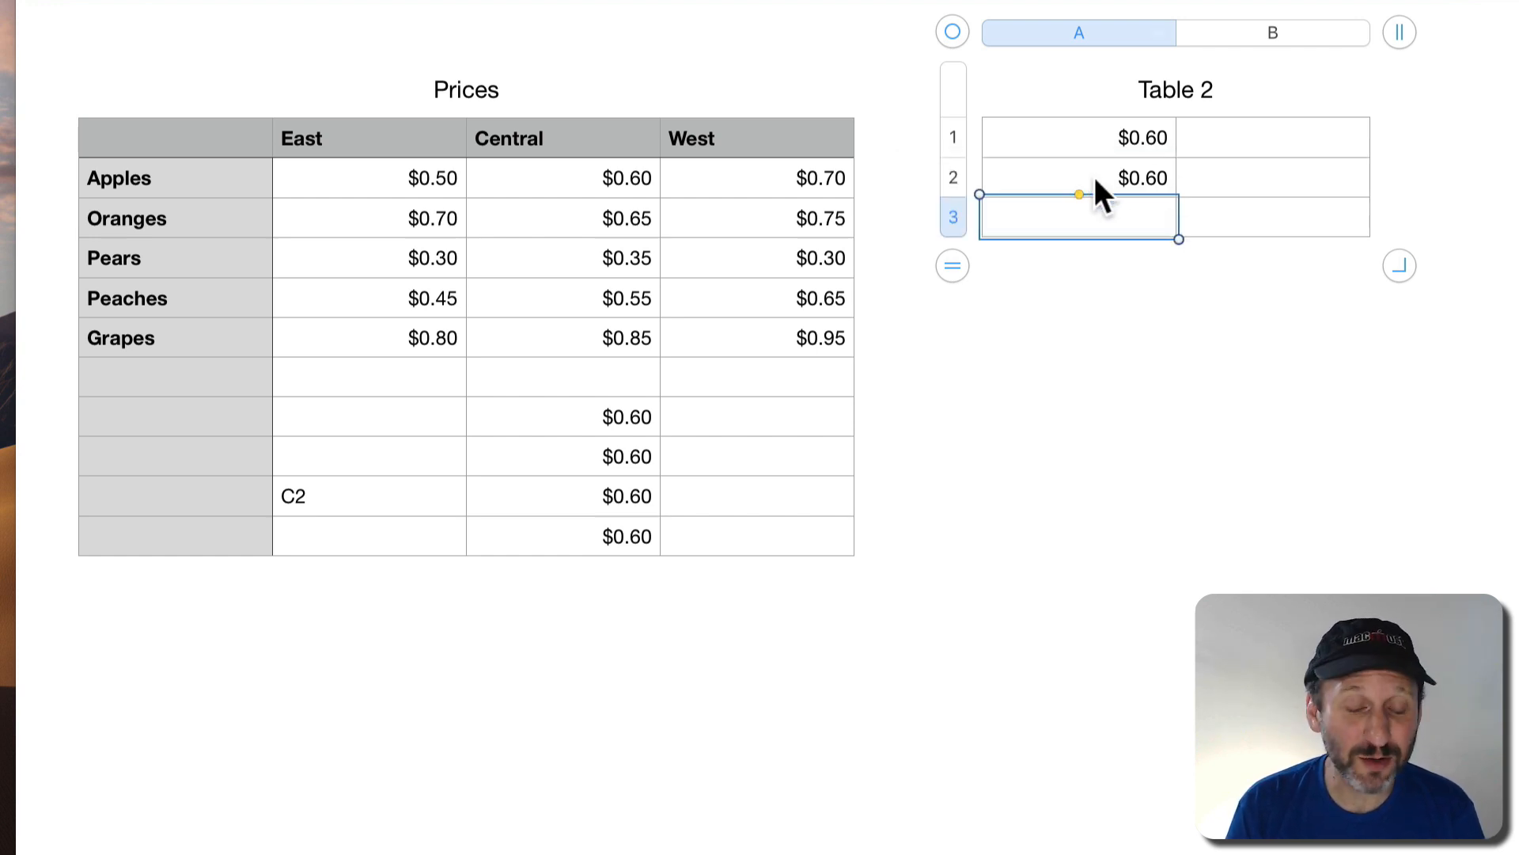
Remove the Prices:: prefix from the INDIRECT formula in cell A2 of Table 2, leaving "Central Apples"
left_click(1133, 182)
left_click(1136, 185)
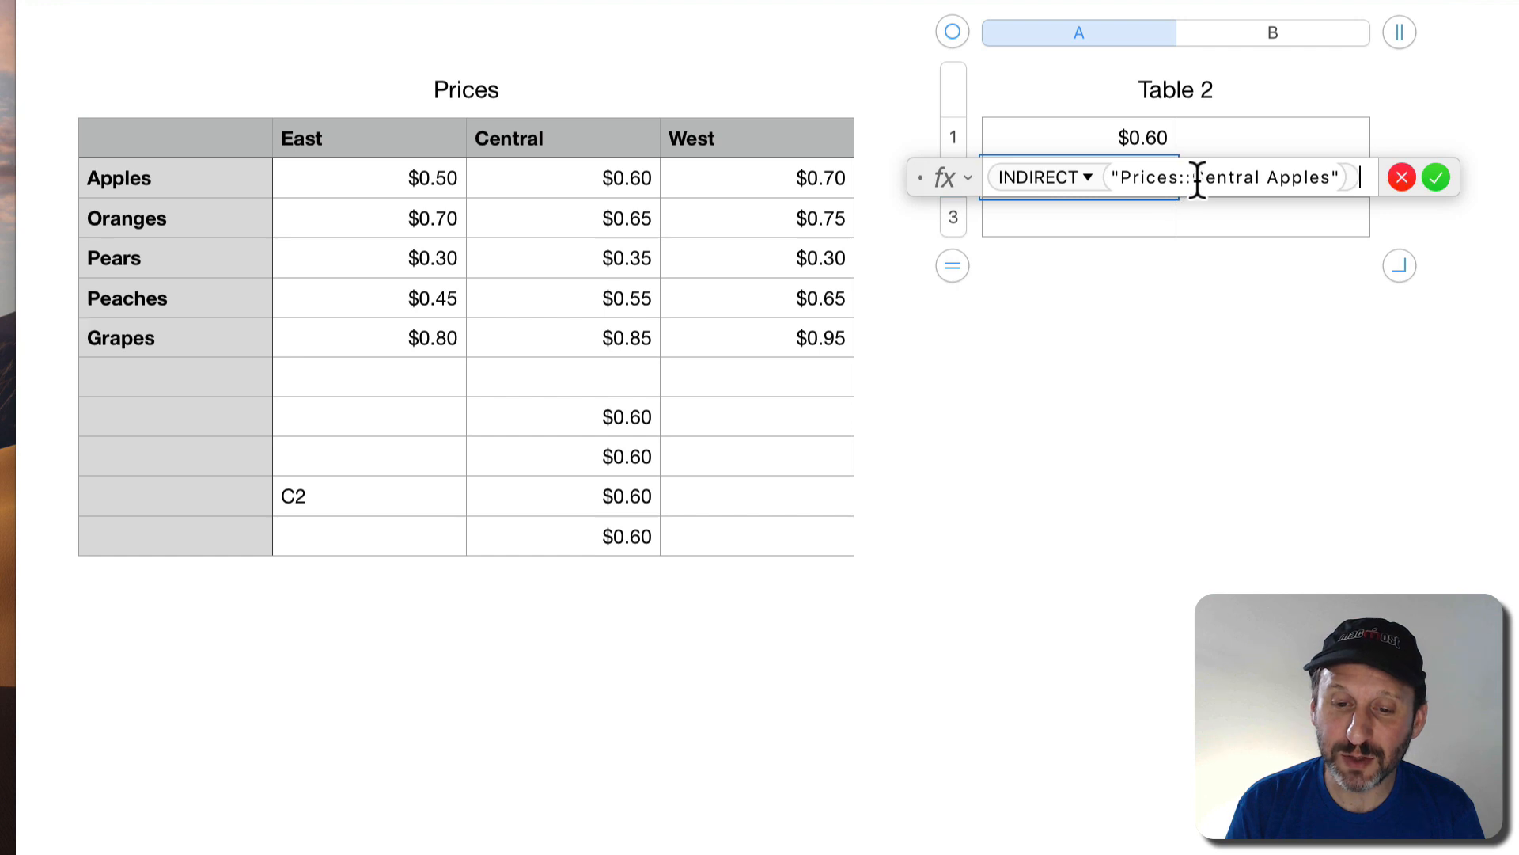
left_click_drag(1192, 179, 1123, 181)
key("BackSpace")
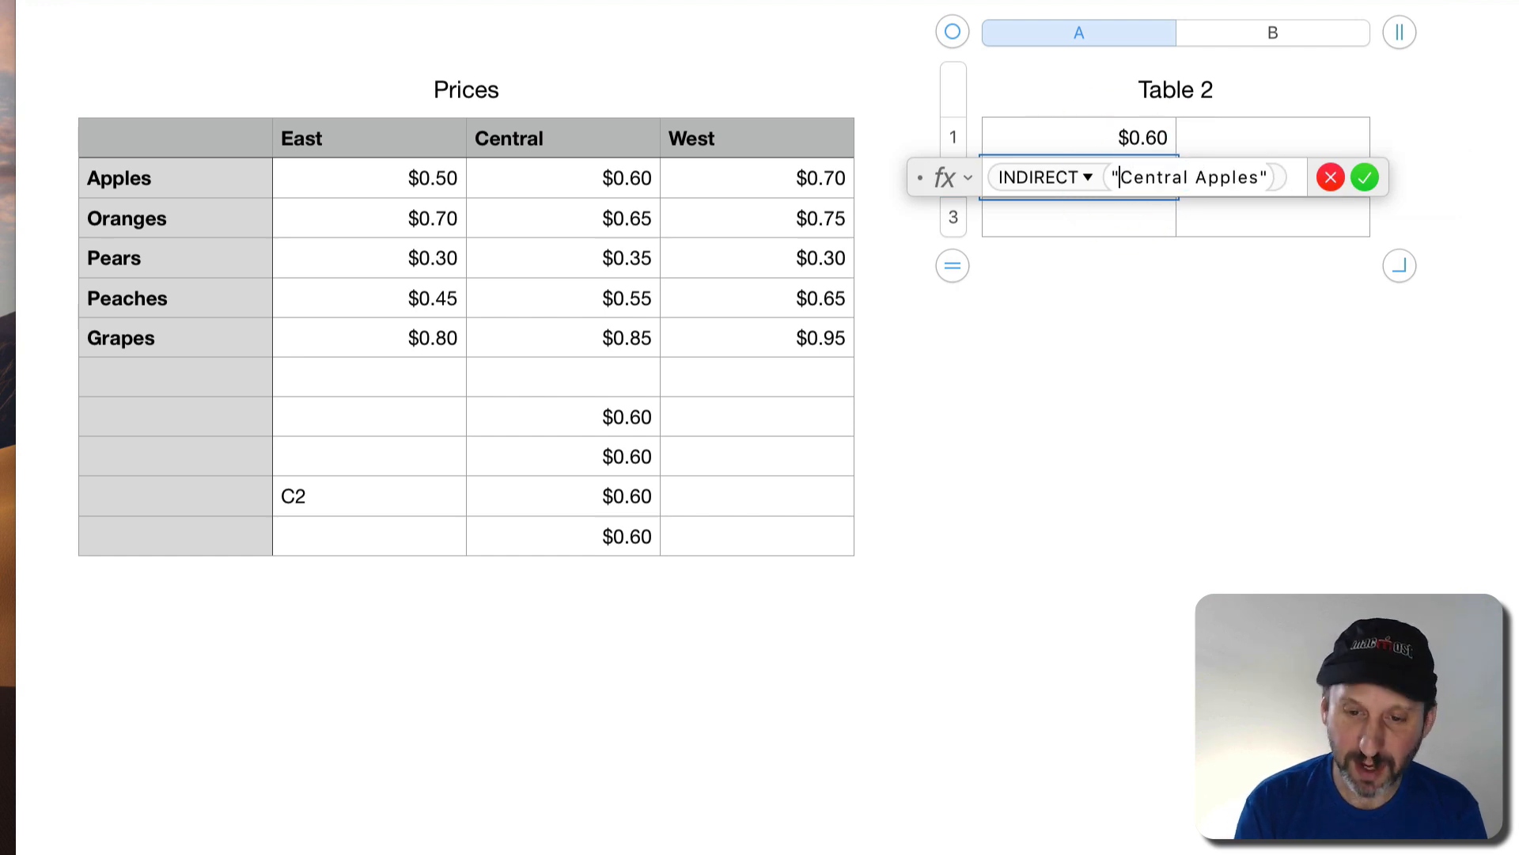
key("Return")
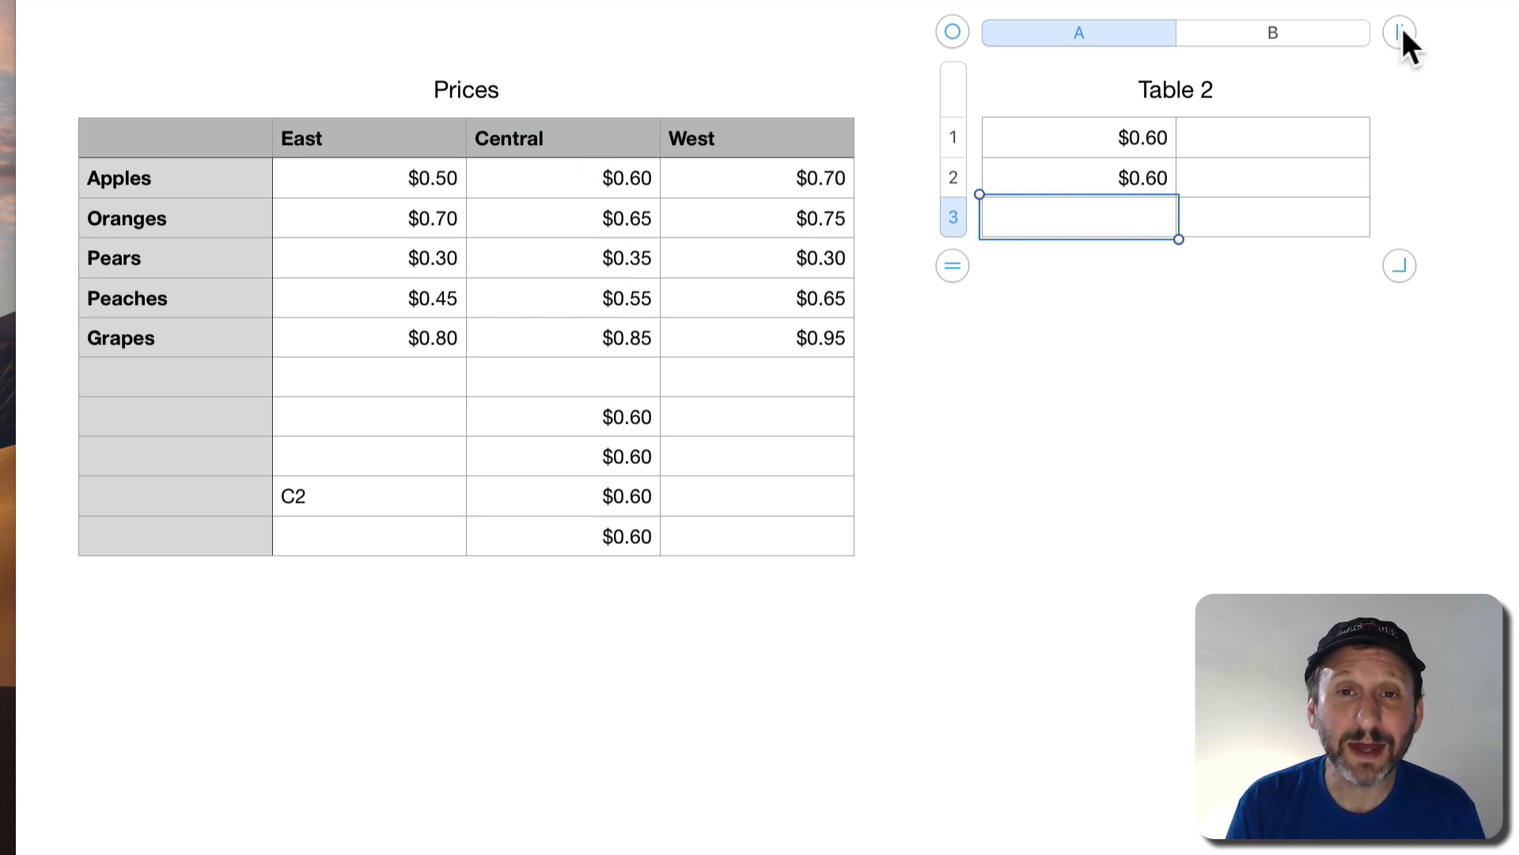
Add a third column to Table 2 and enter Central in cell A3 and Apples in cell B3
left_click_drag(1401, 30, 1518, 30)
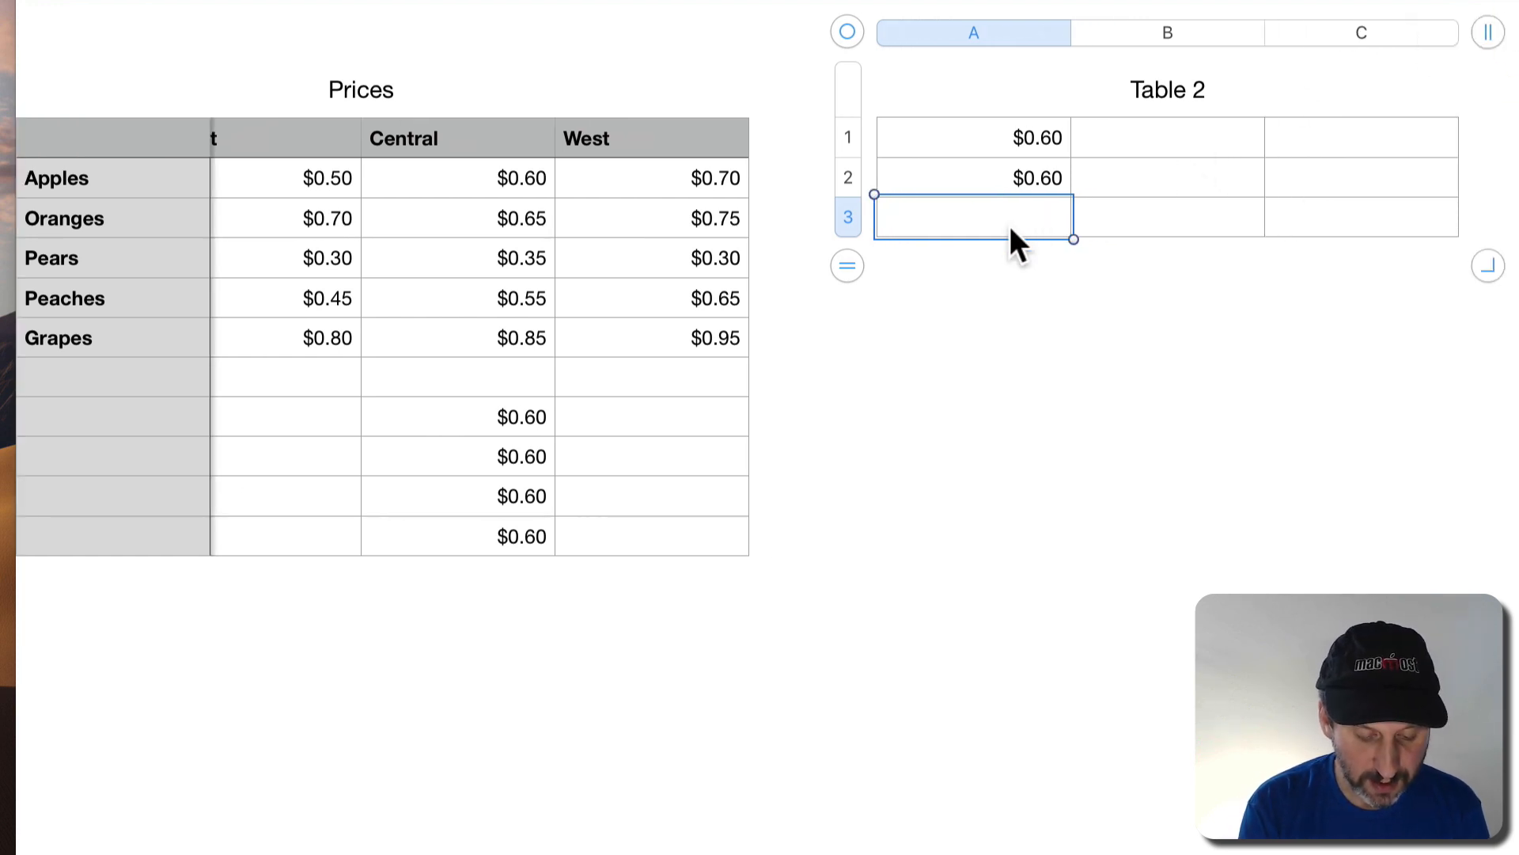
type("Central")
key("Tab")
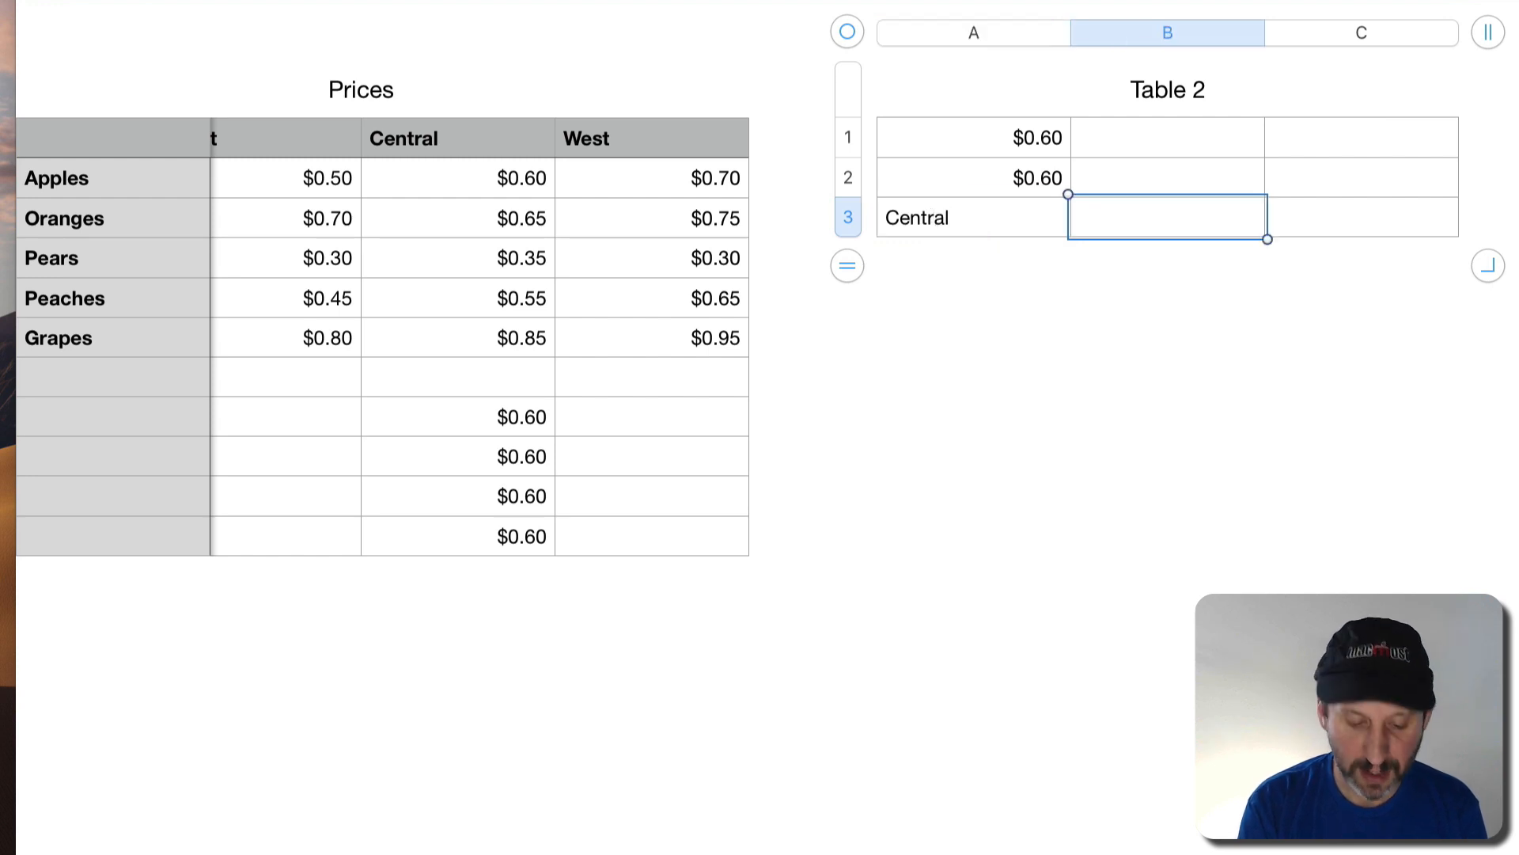
type("Apples")
key("Tab")
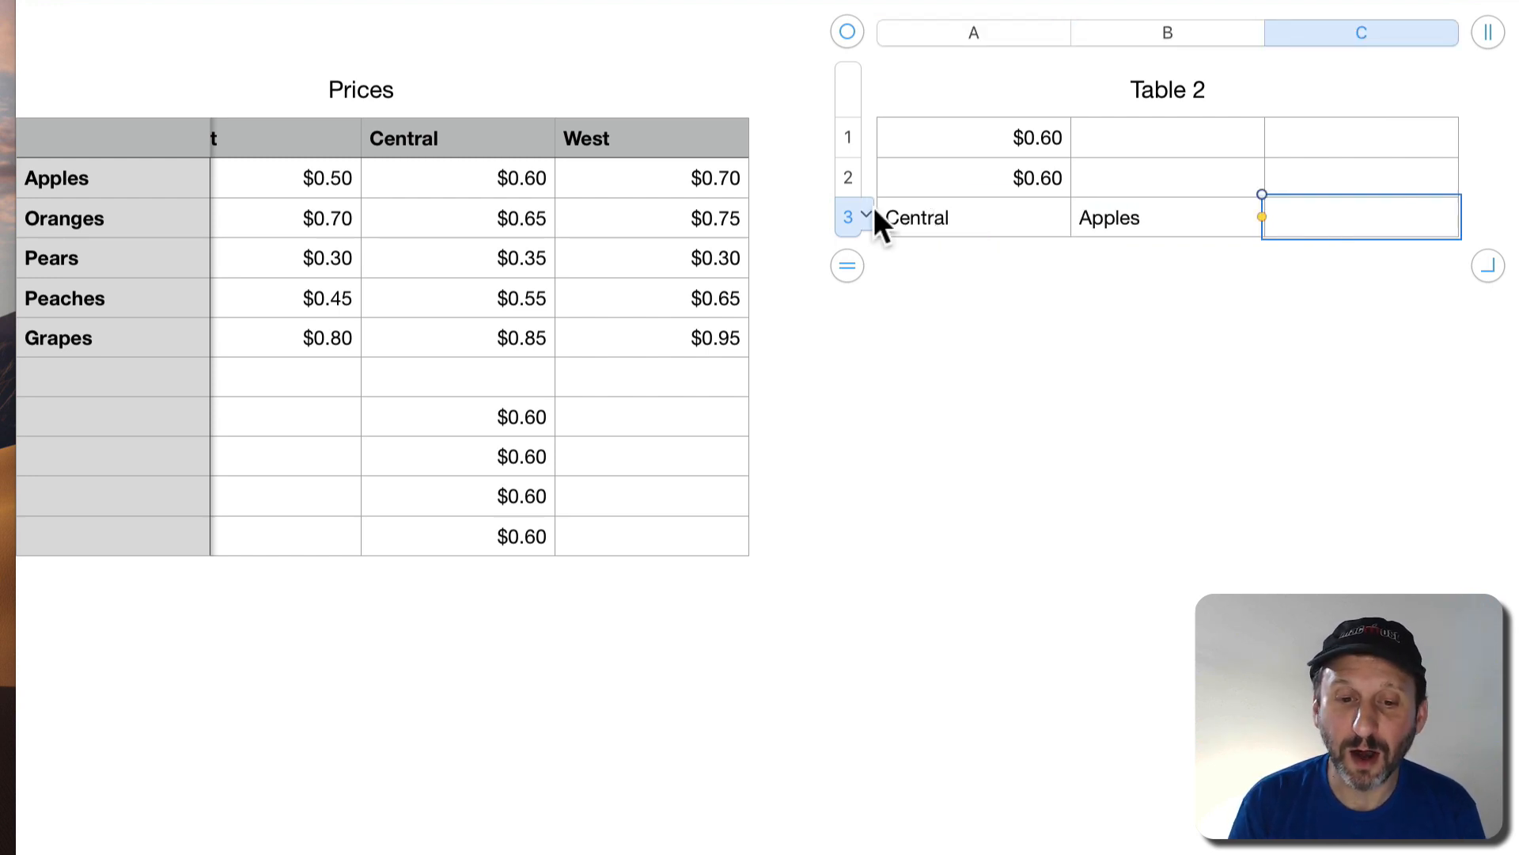
left_click(916, 214)
left_click(1137, 222)
Enter the formula INDIRECT(A3&" "&B3) in cell C3 of Table 2, joining the two text cells with a space
left_click(1329, 222)
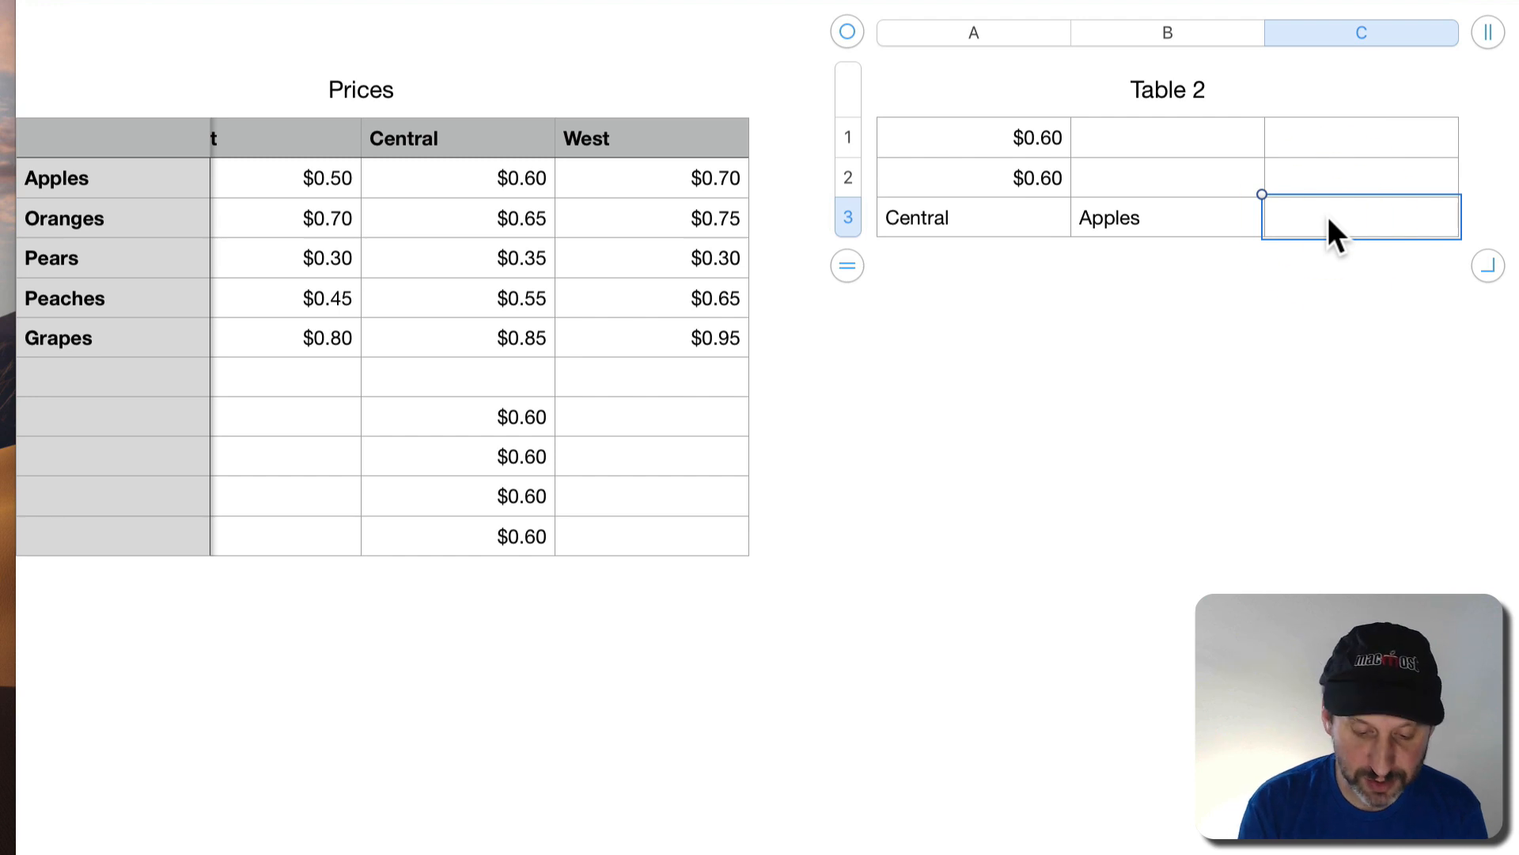
type("=INDIRECT")
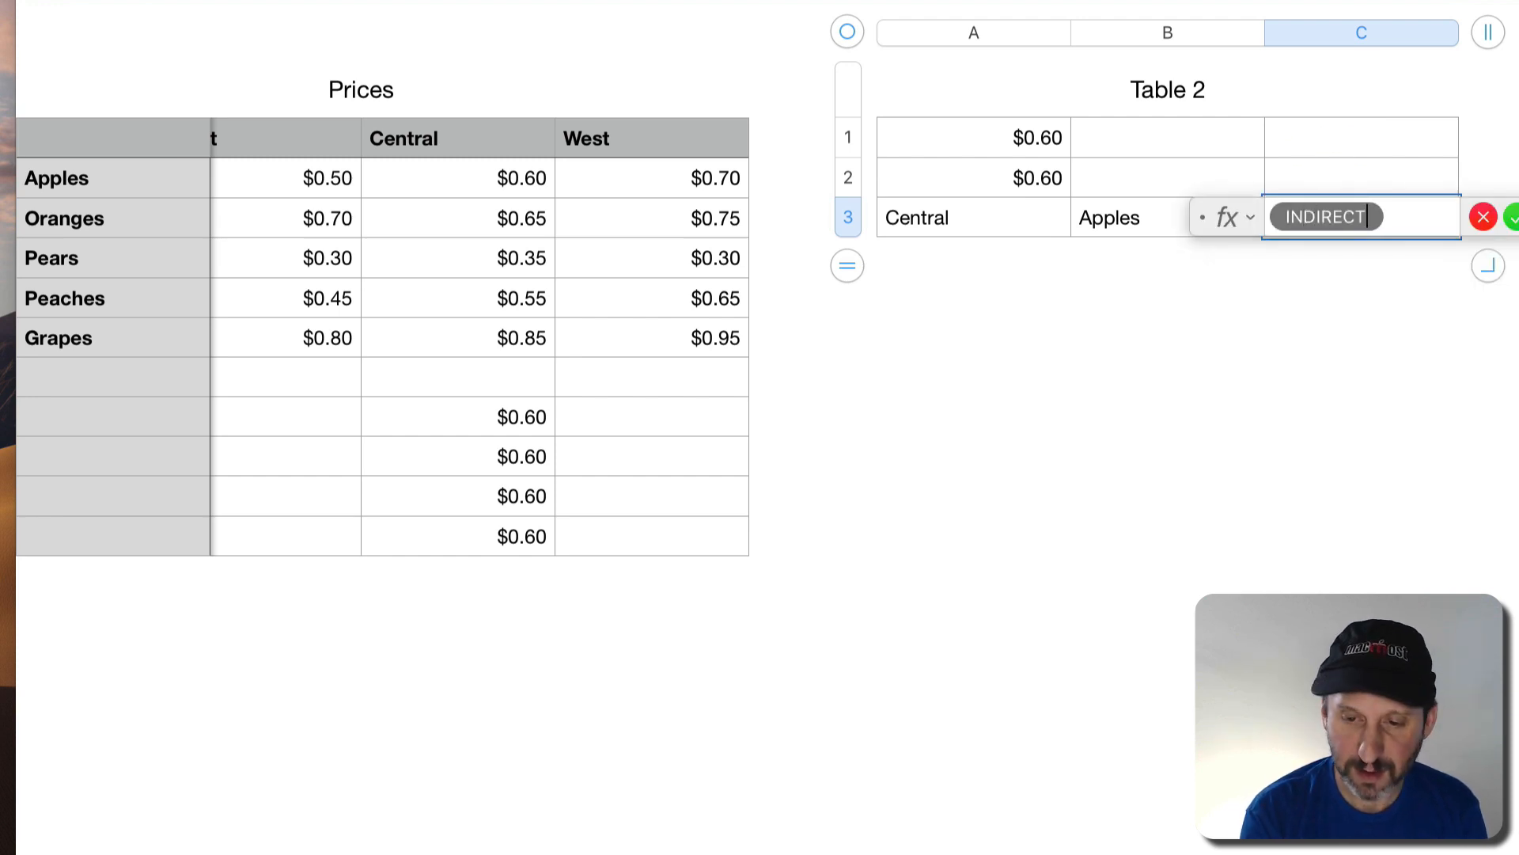
type("(")
left_click(1014, 211)
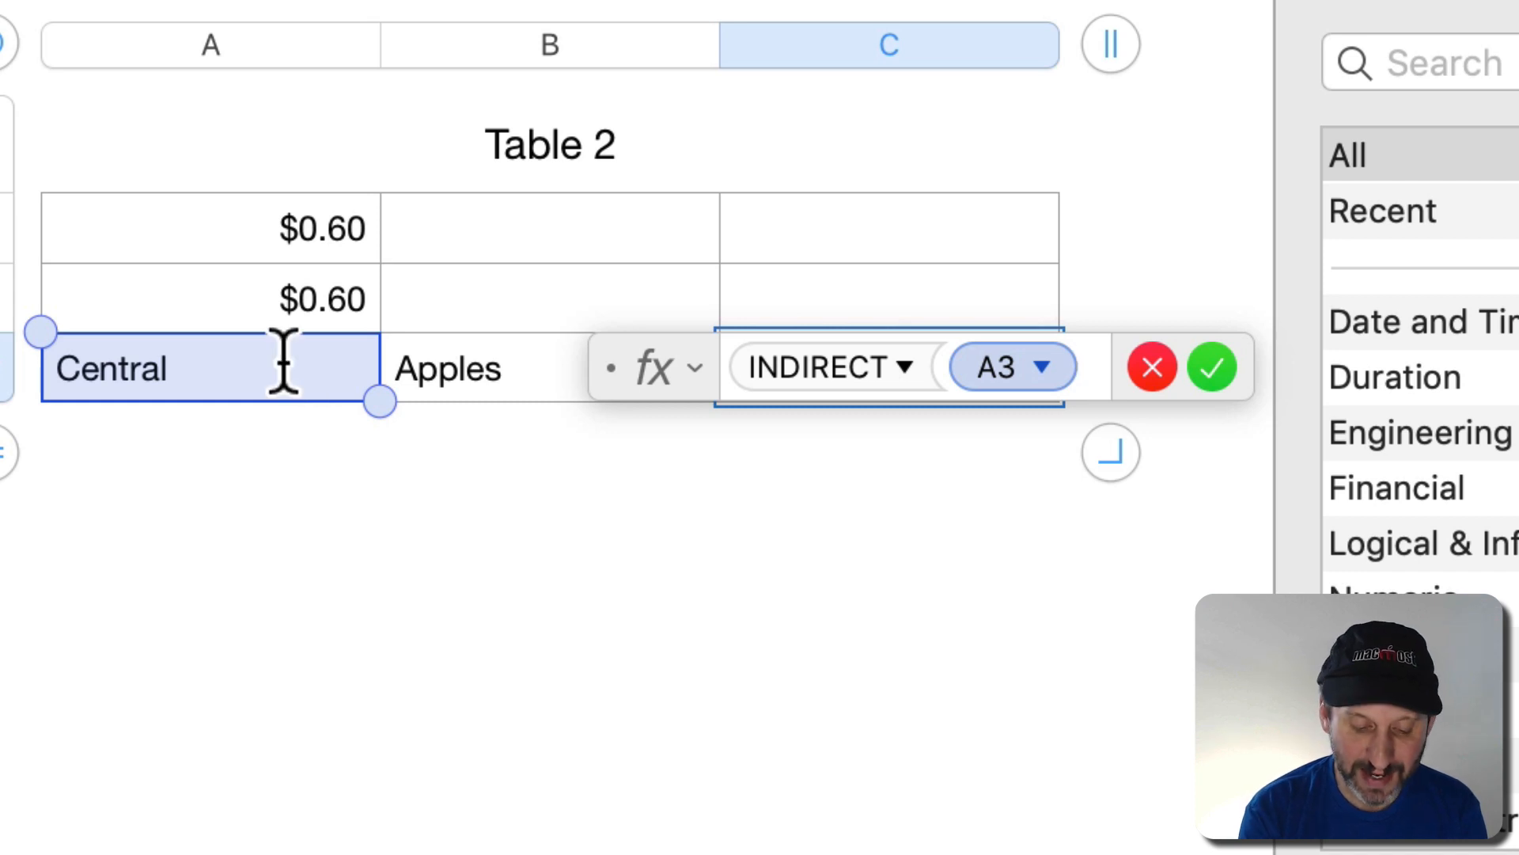
type("&")
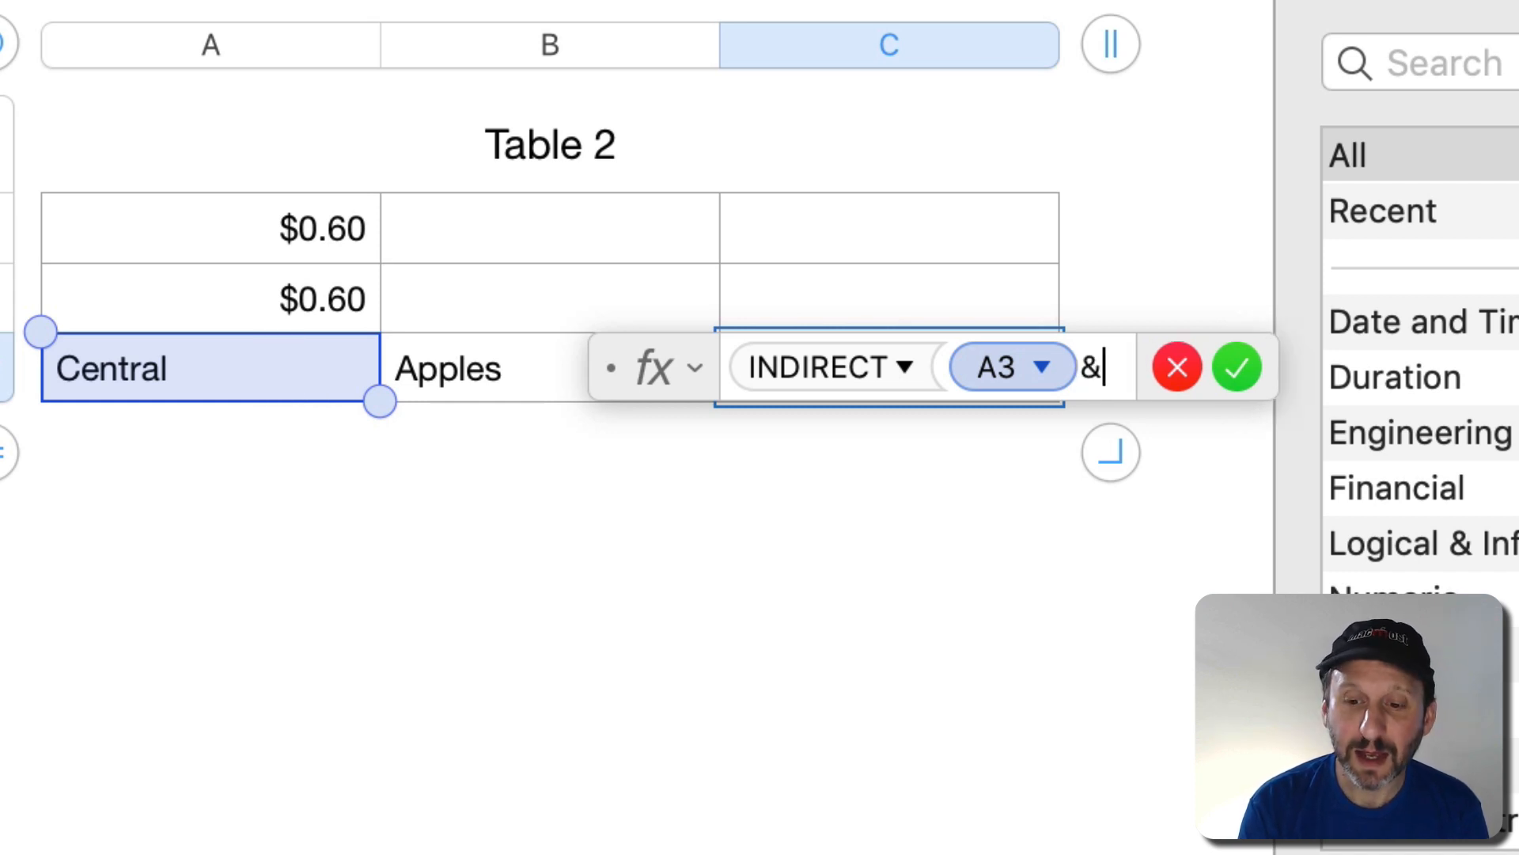
type("\" ")
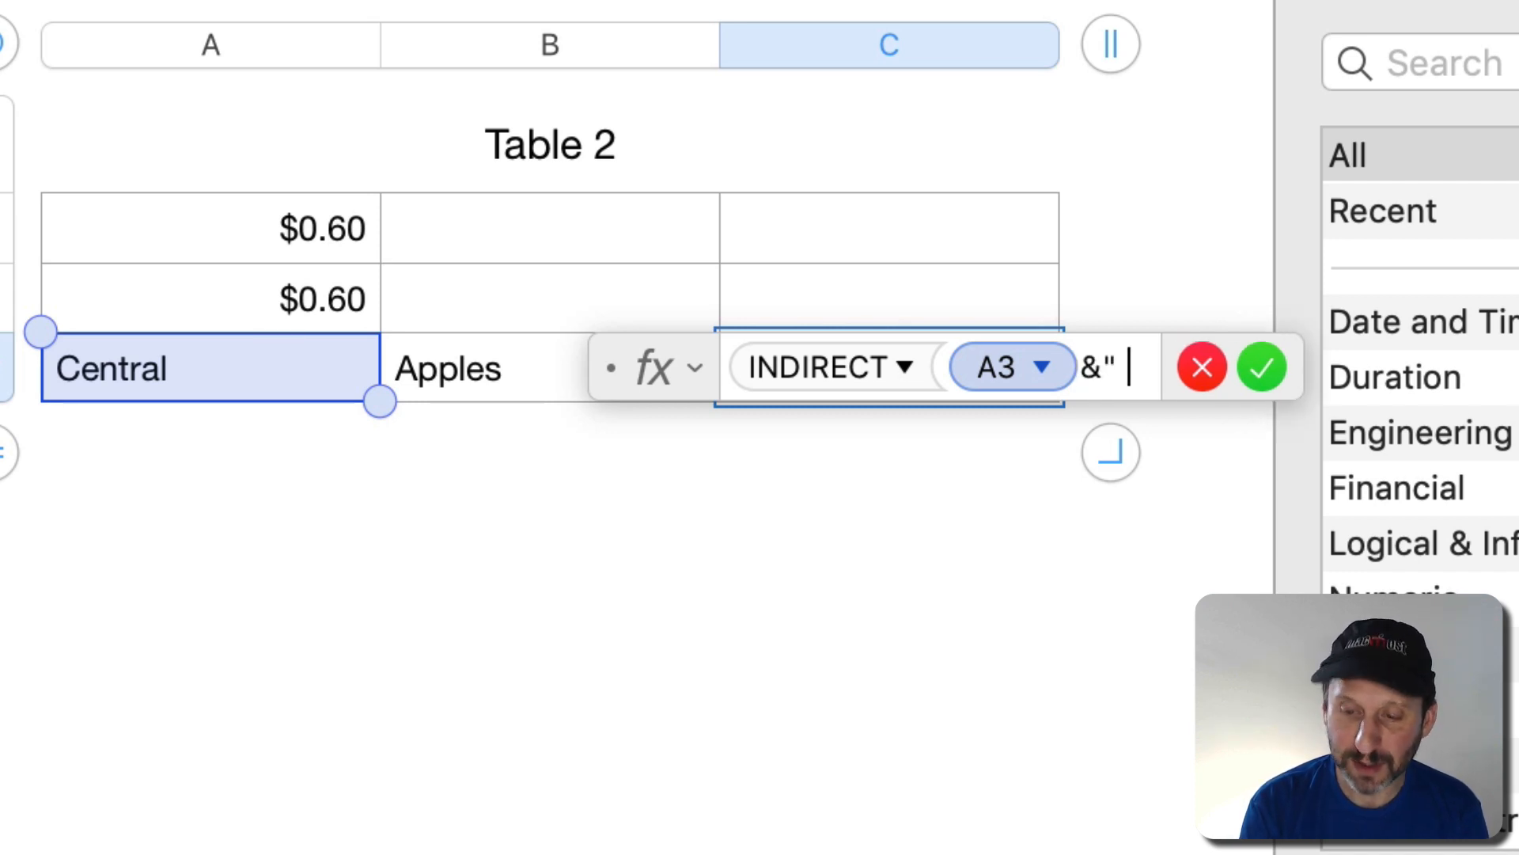
type("\"")
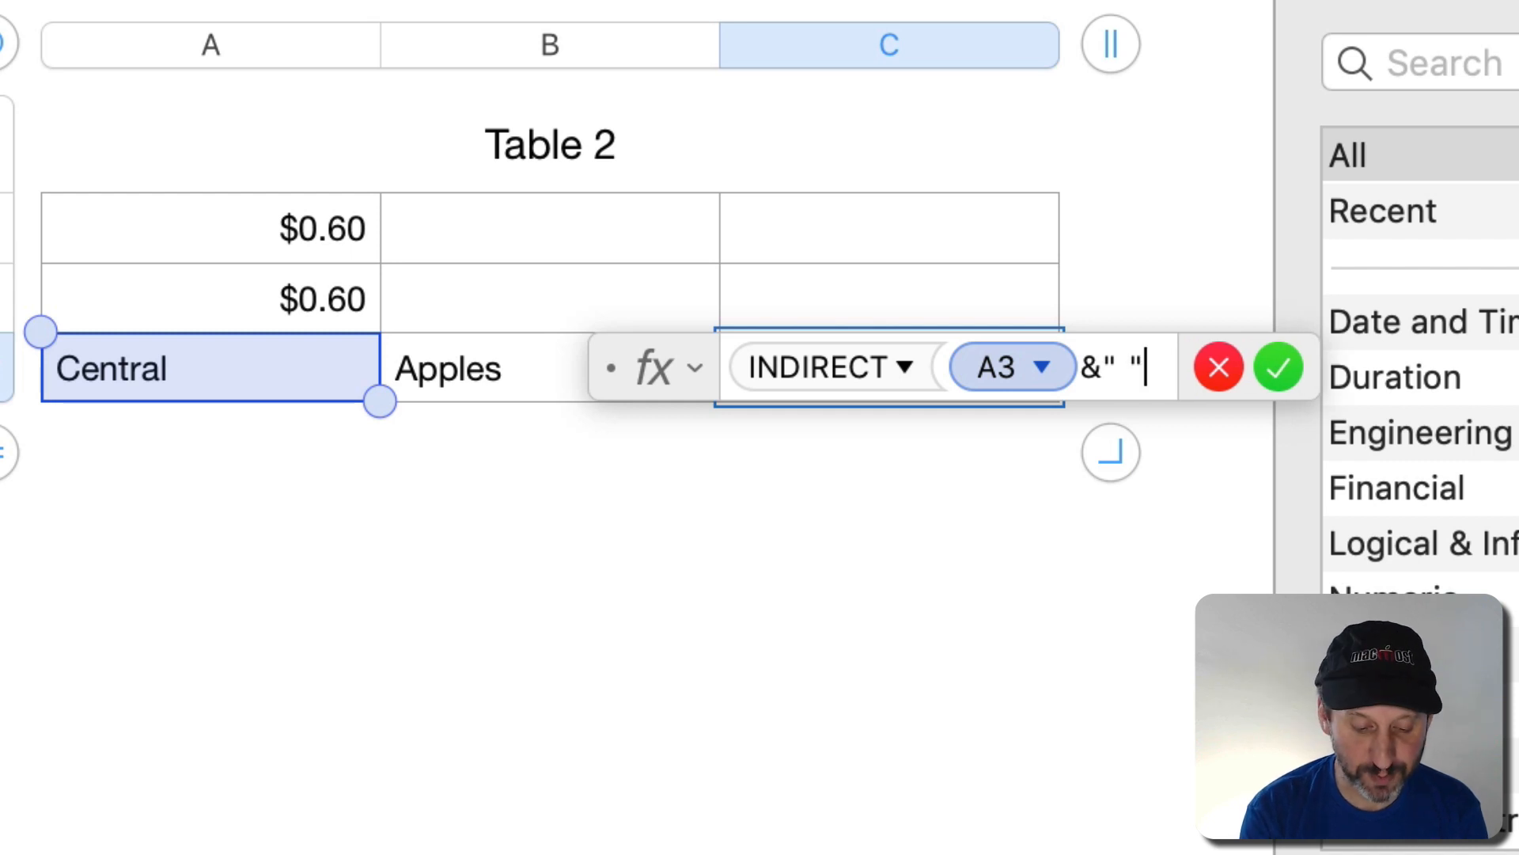
type("&")
left_click(449, 361)
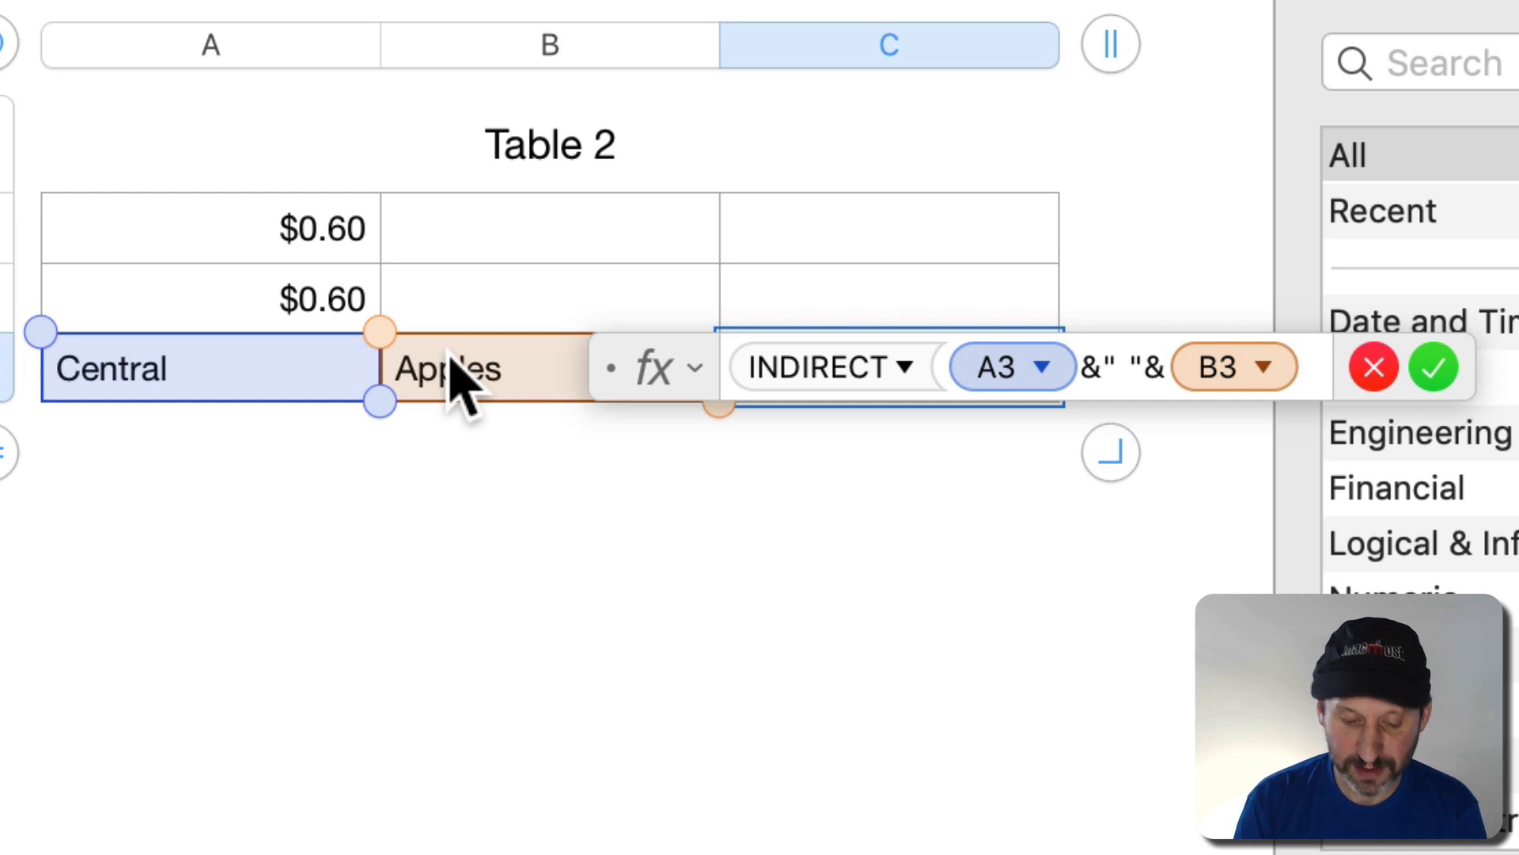
type(")")
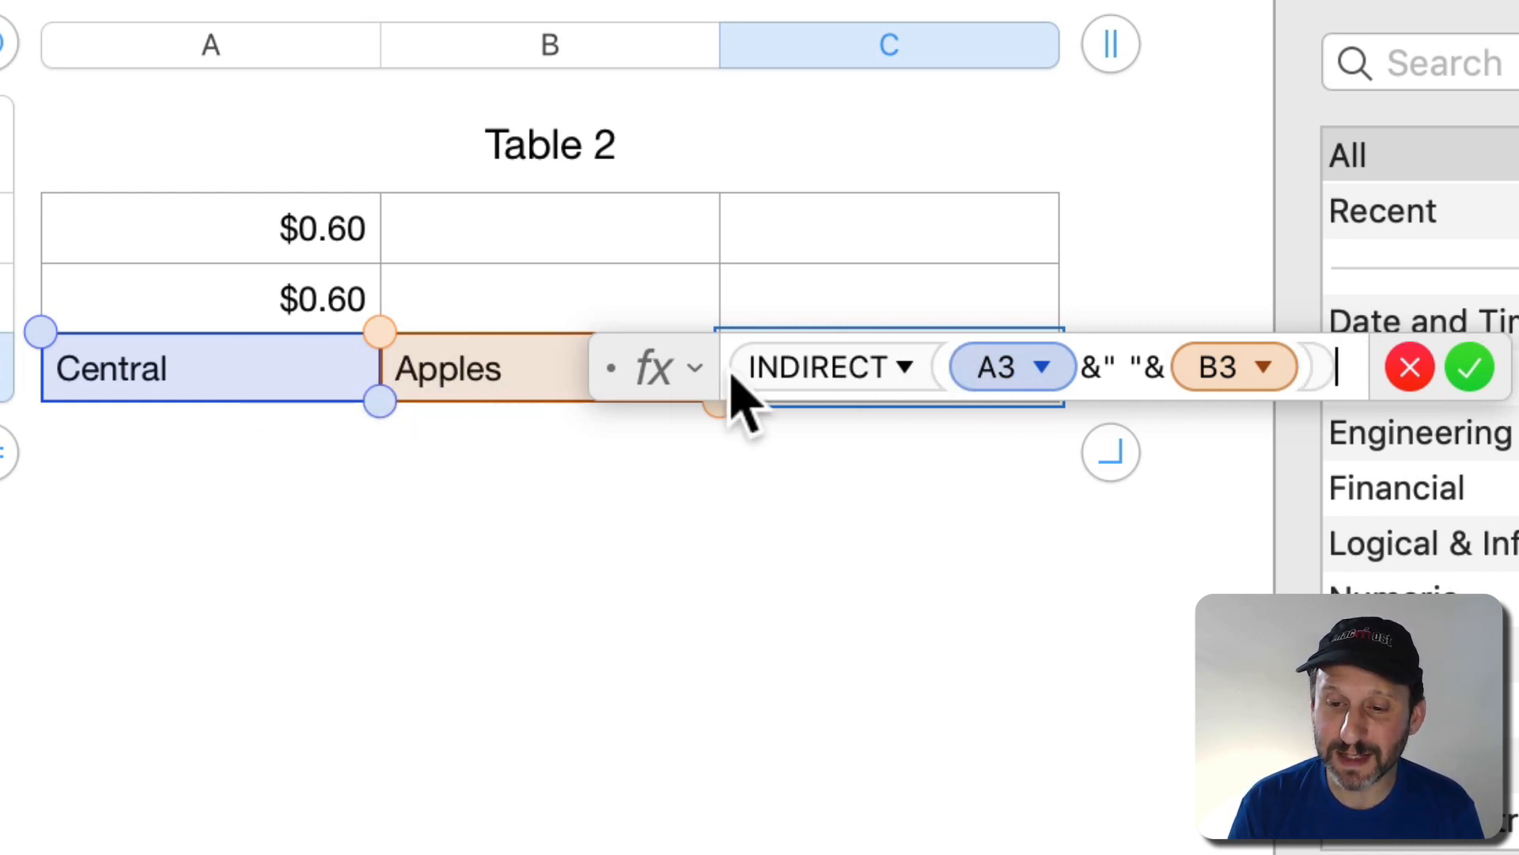
left_click(1470, 367)
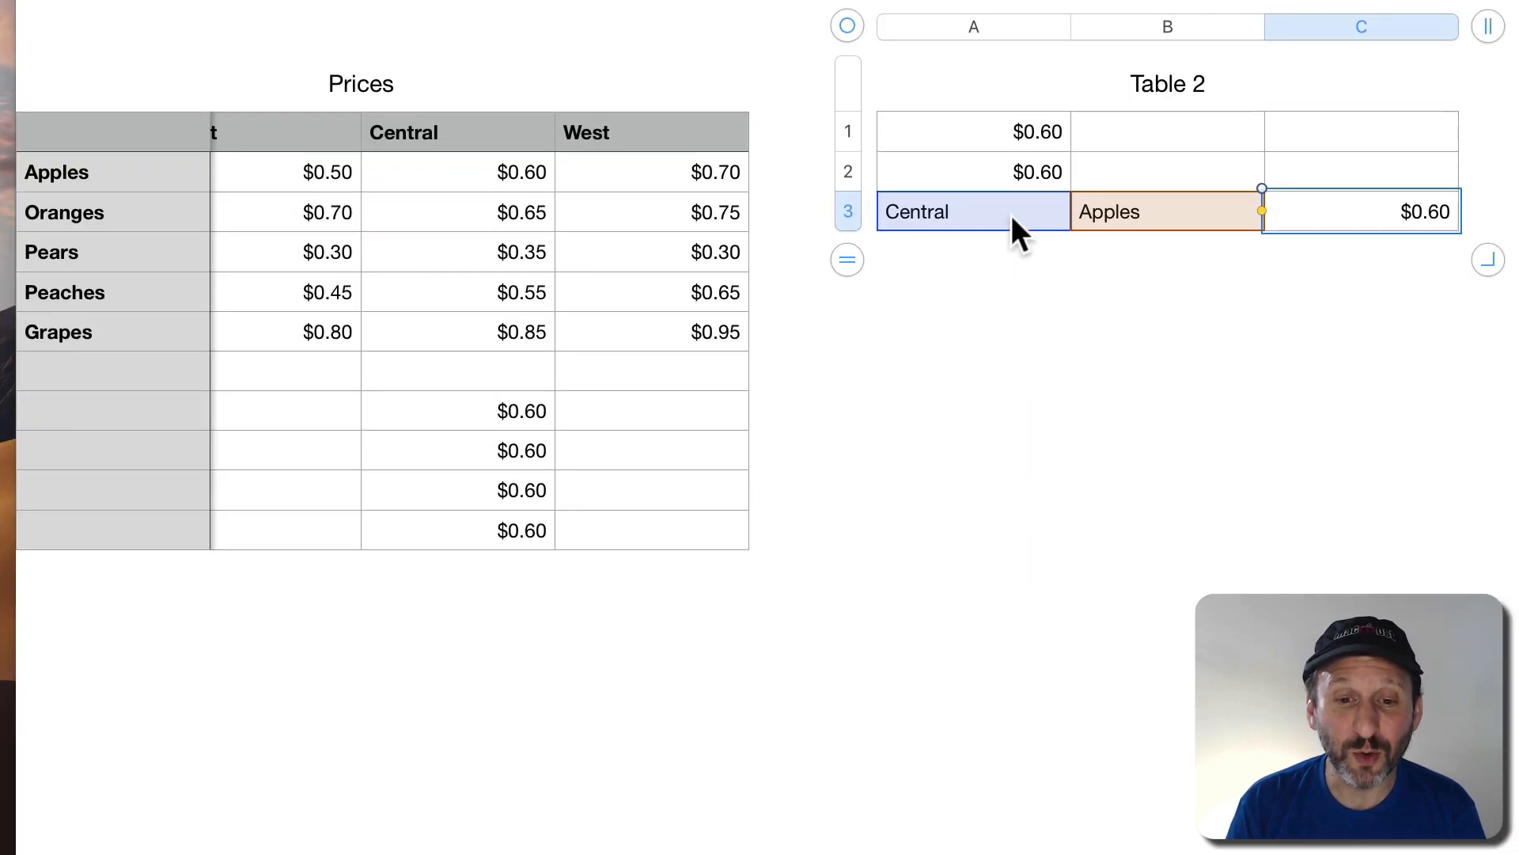
Change cell A3 of Table 2 to West and cell B3 to Grapes
left_click(967, 210)
double_click(967, 209)
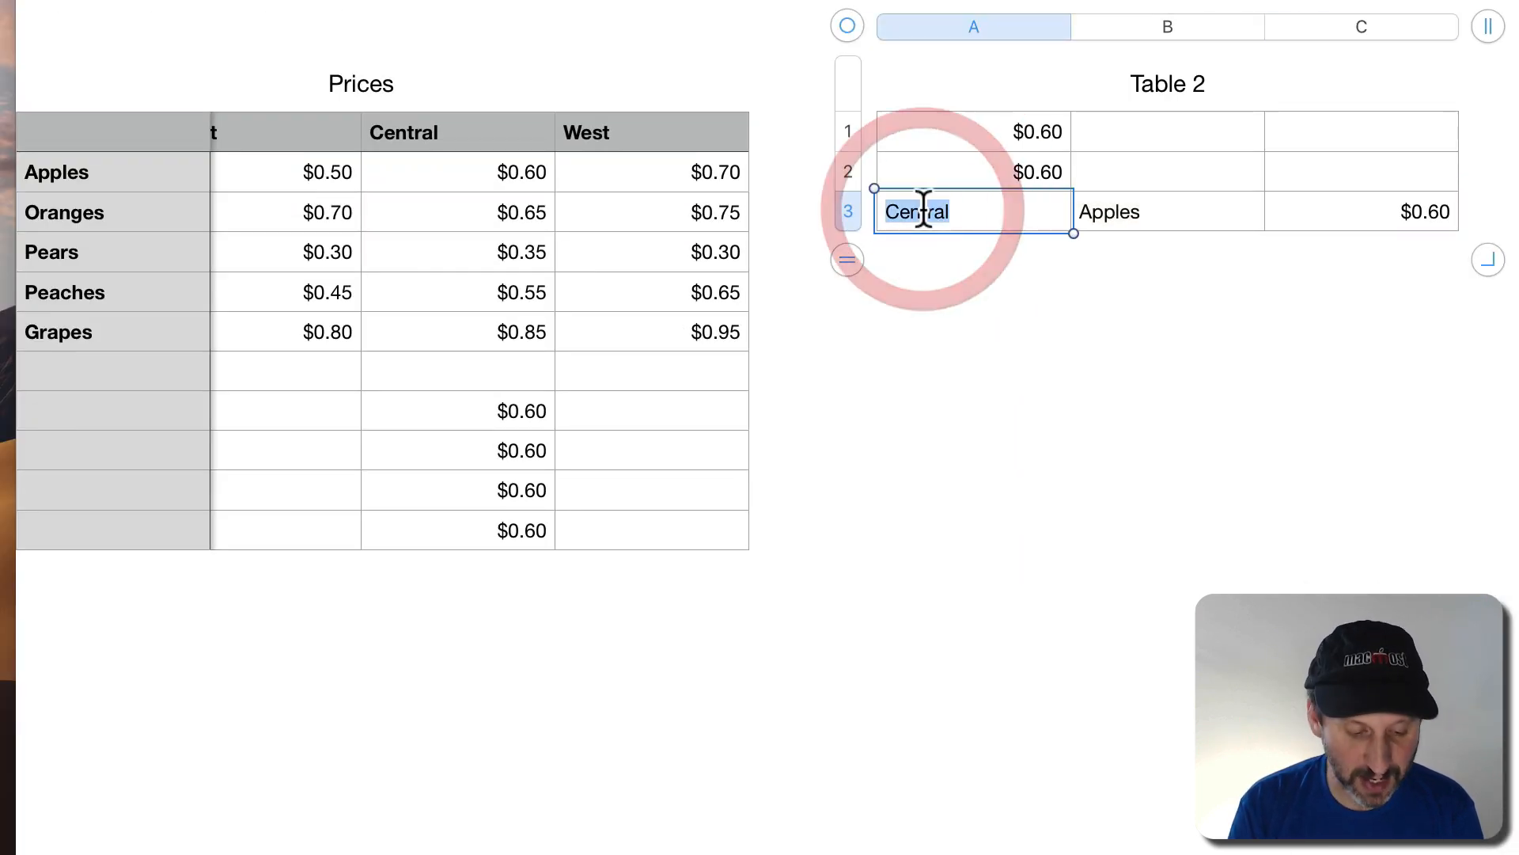
type("West")
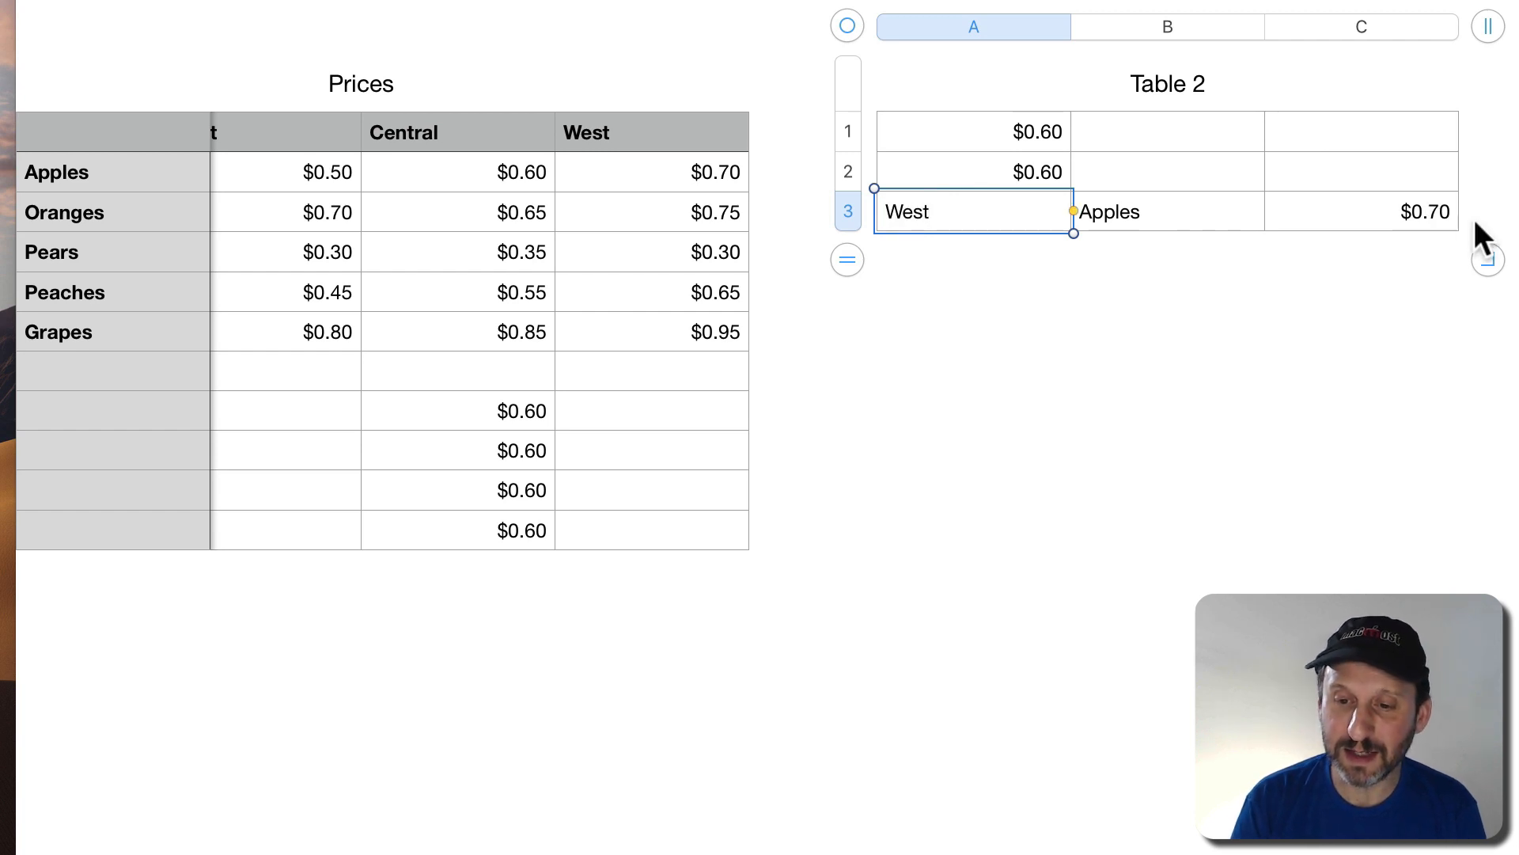
double_click(1205, 215)
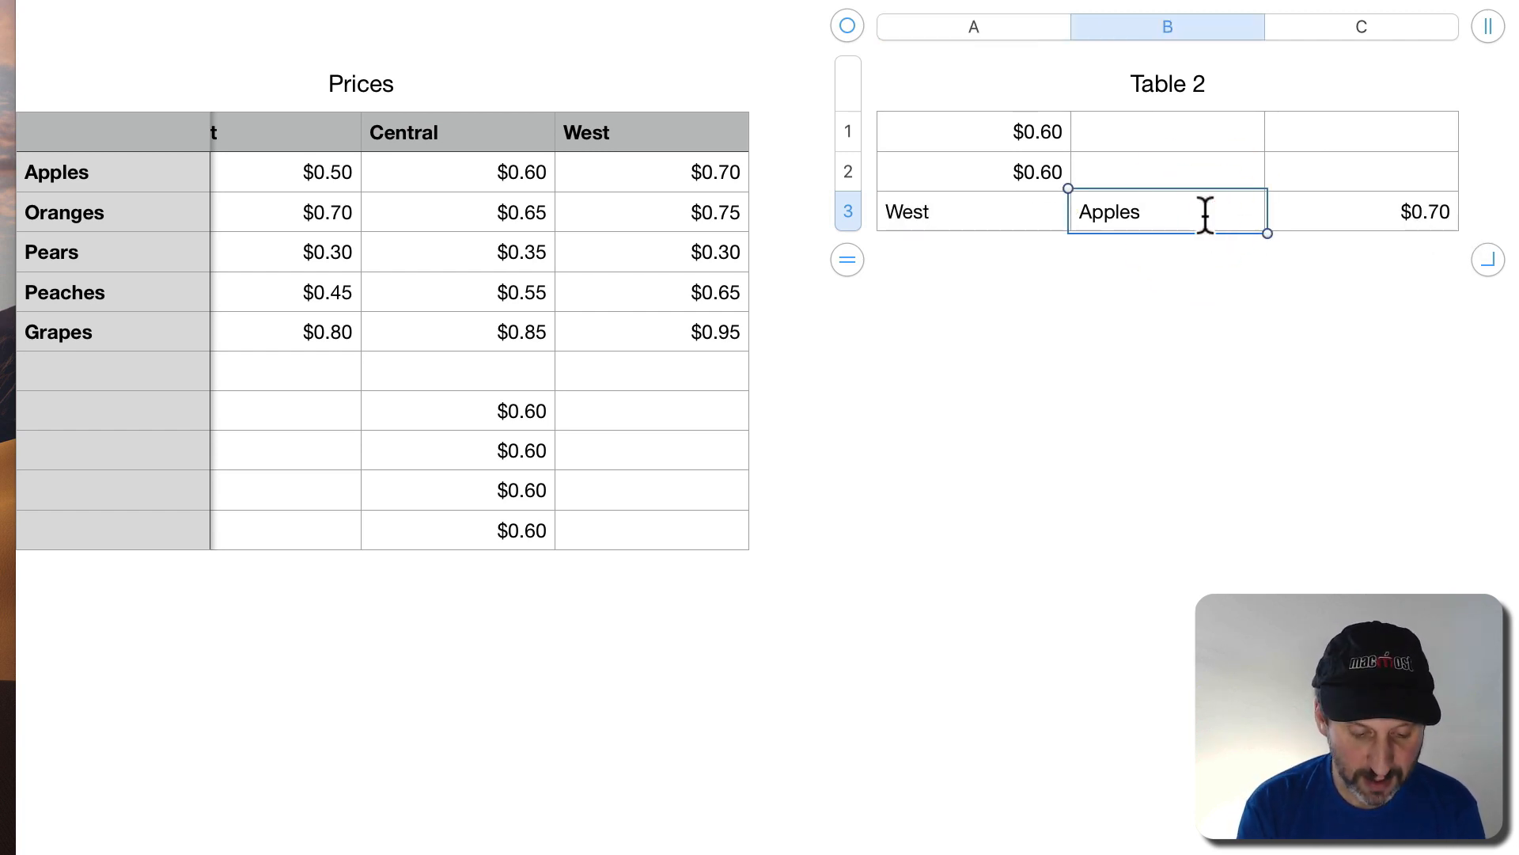
key("super+a")
type("Grapes")
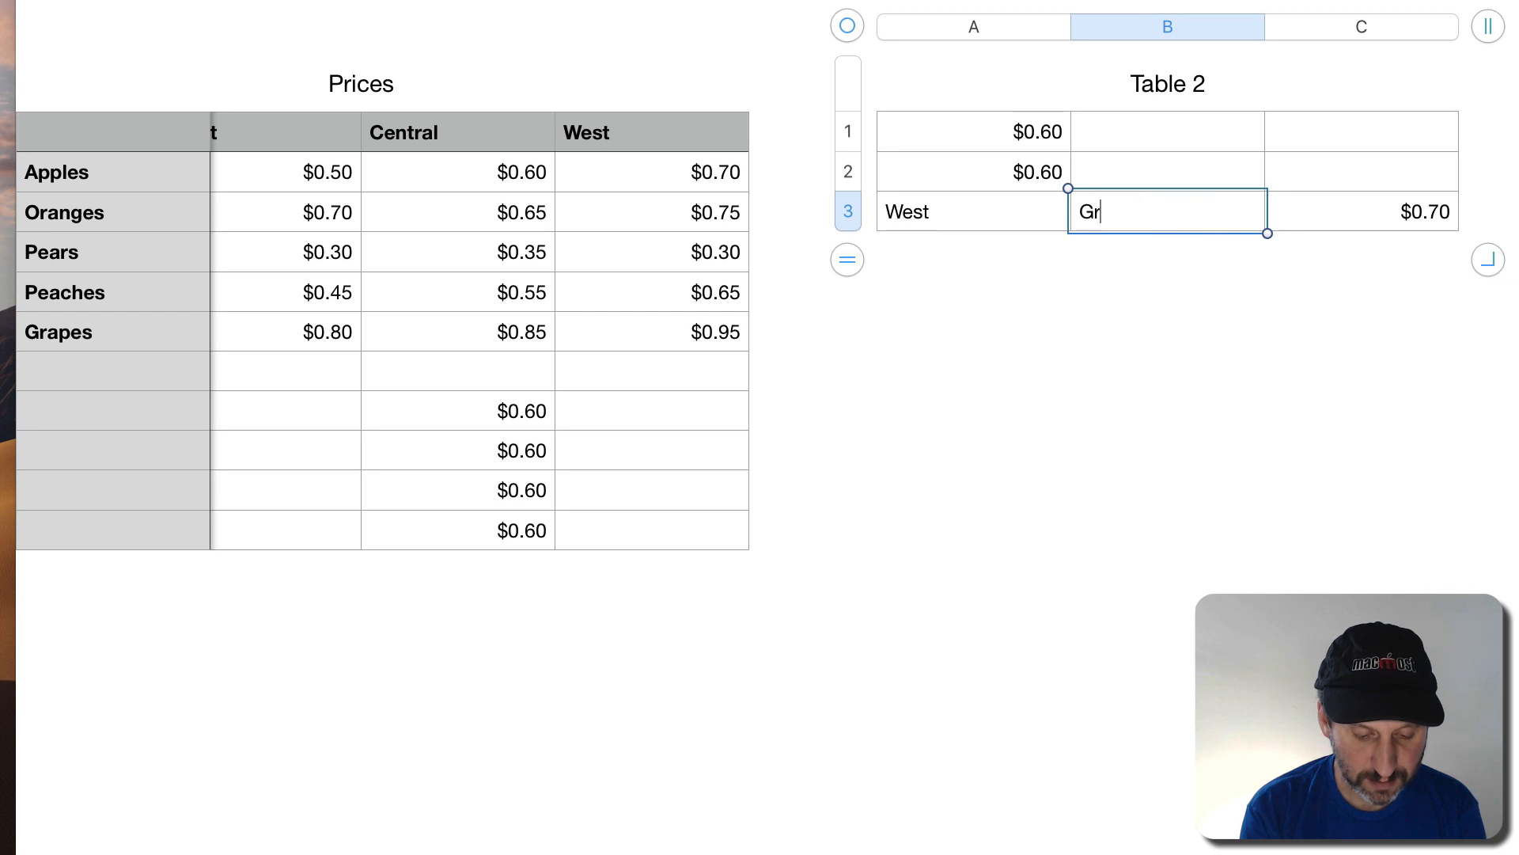
key("Return")
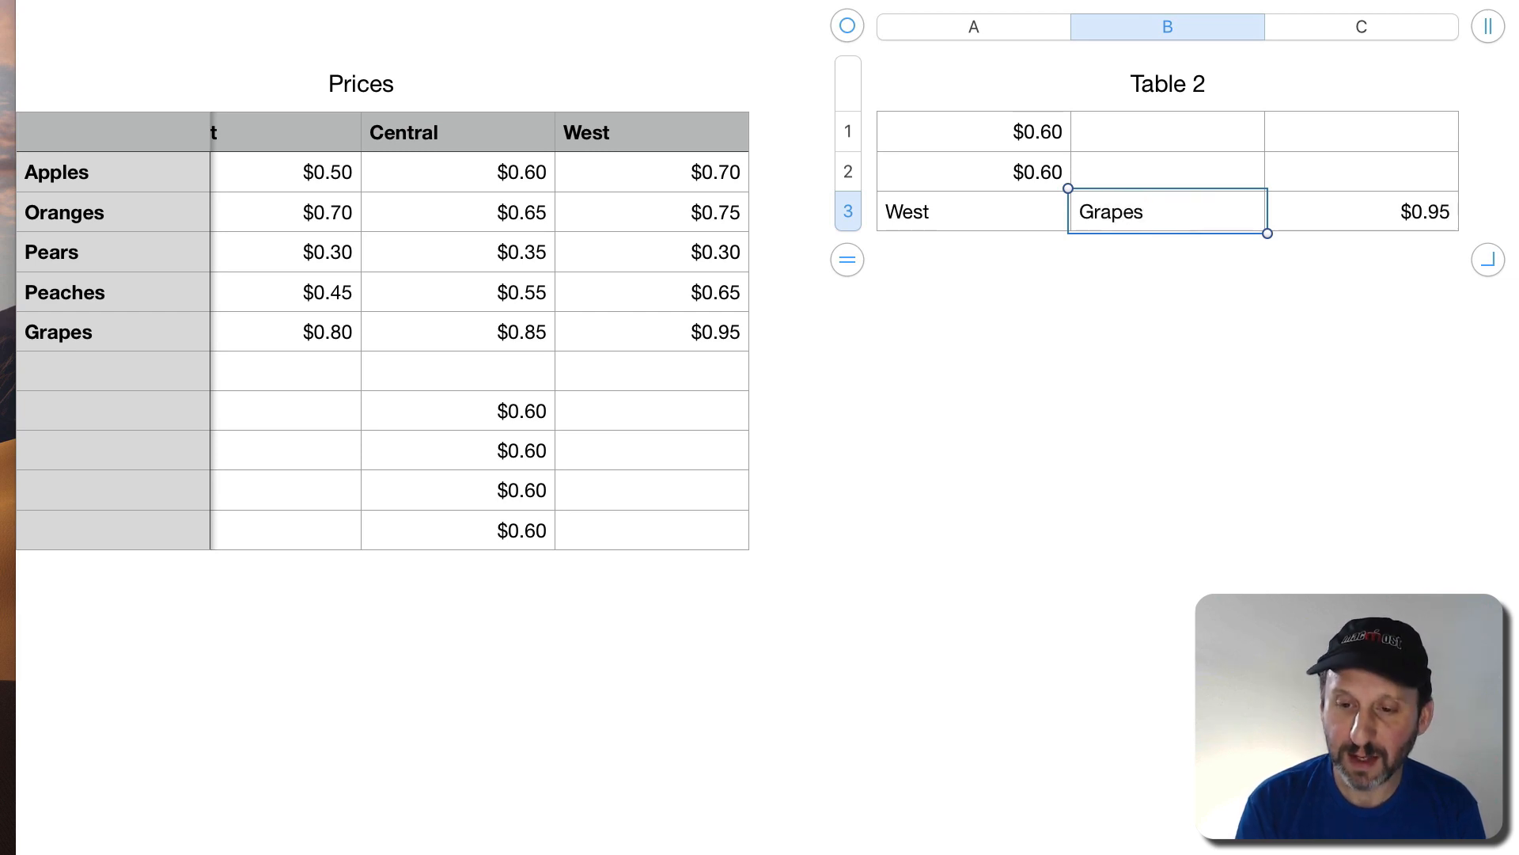
left_click(964, 209)
left_click(1163, 208)
left_click(991, 209)
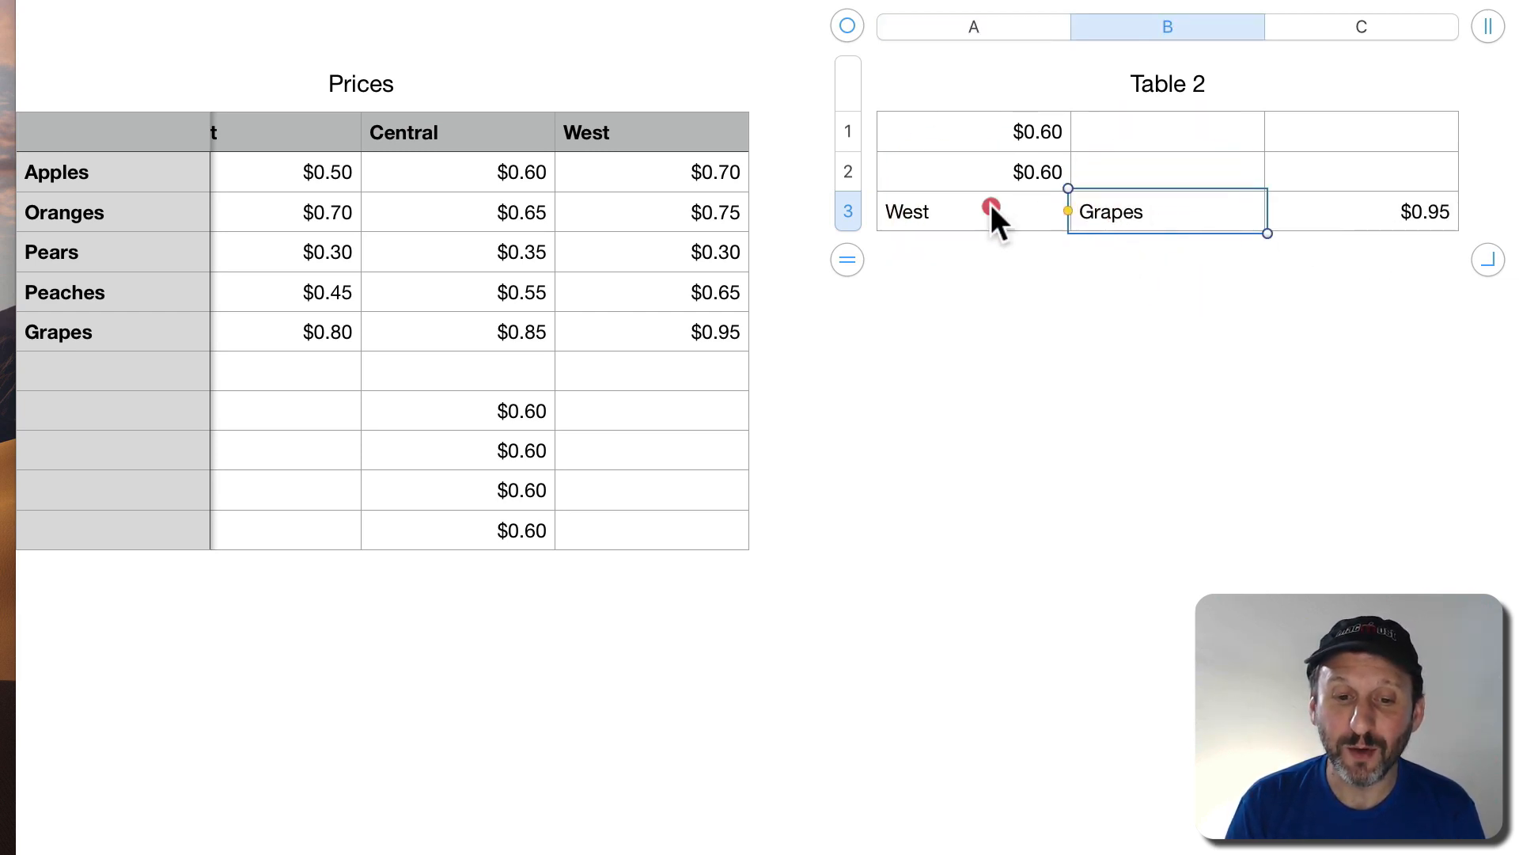
left_click(1143, 209)
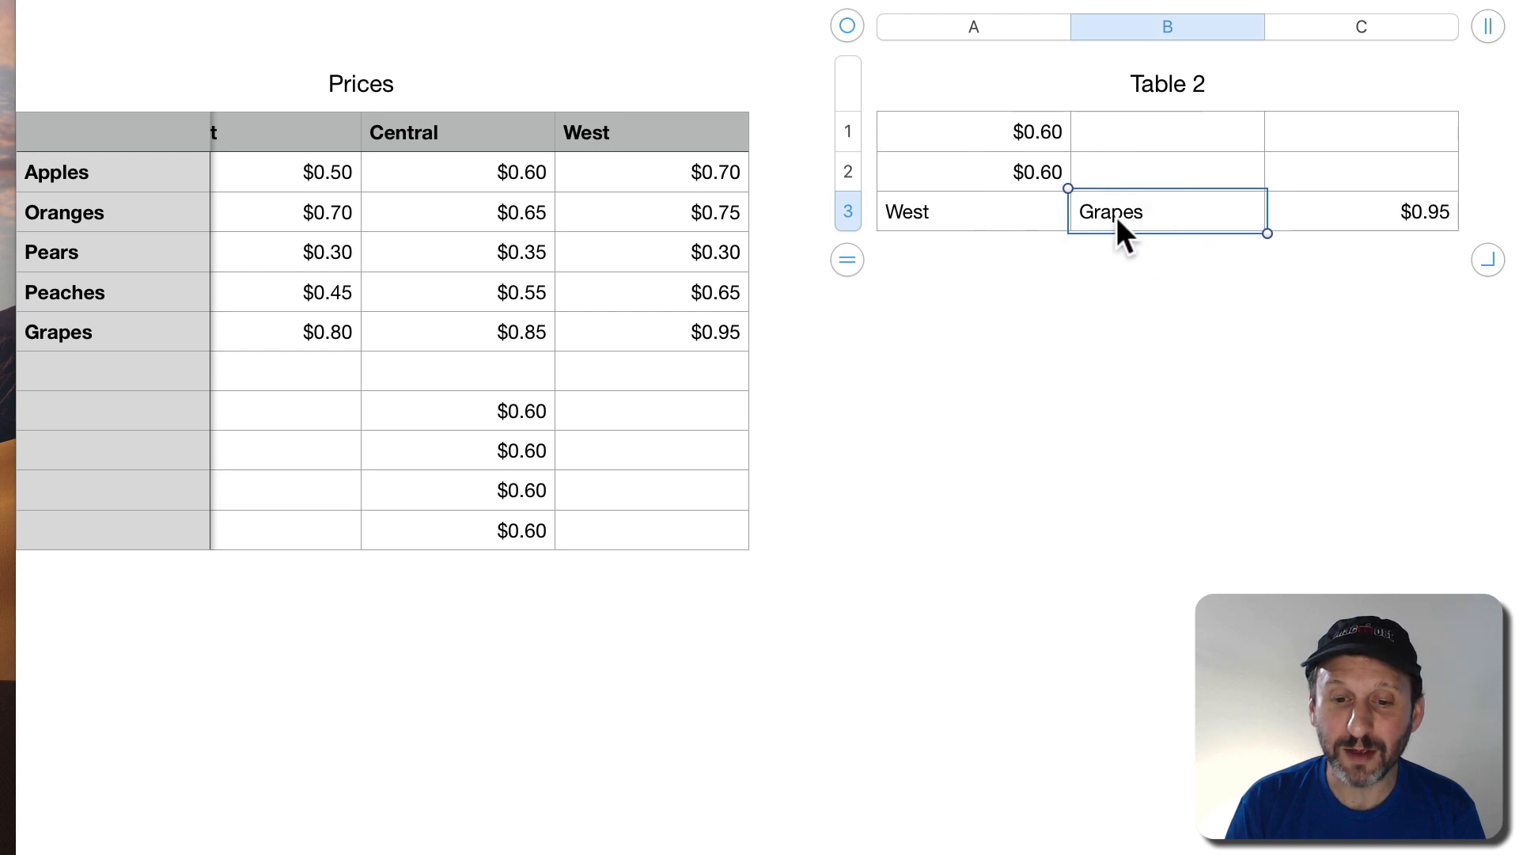
double_click(1432, 209)
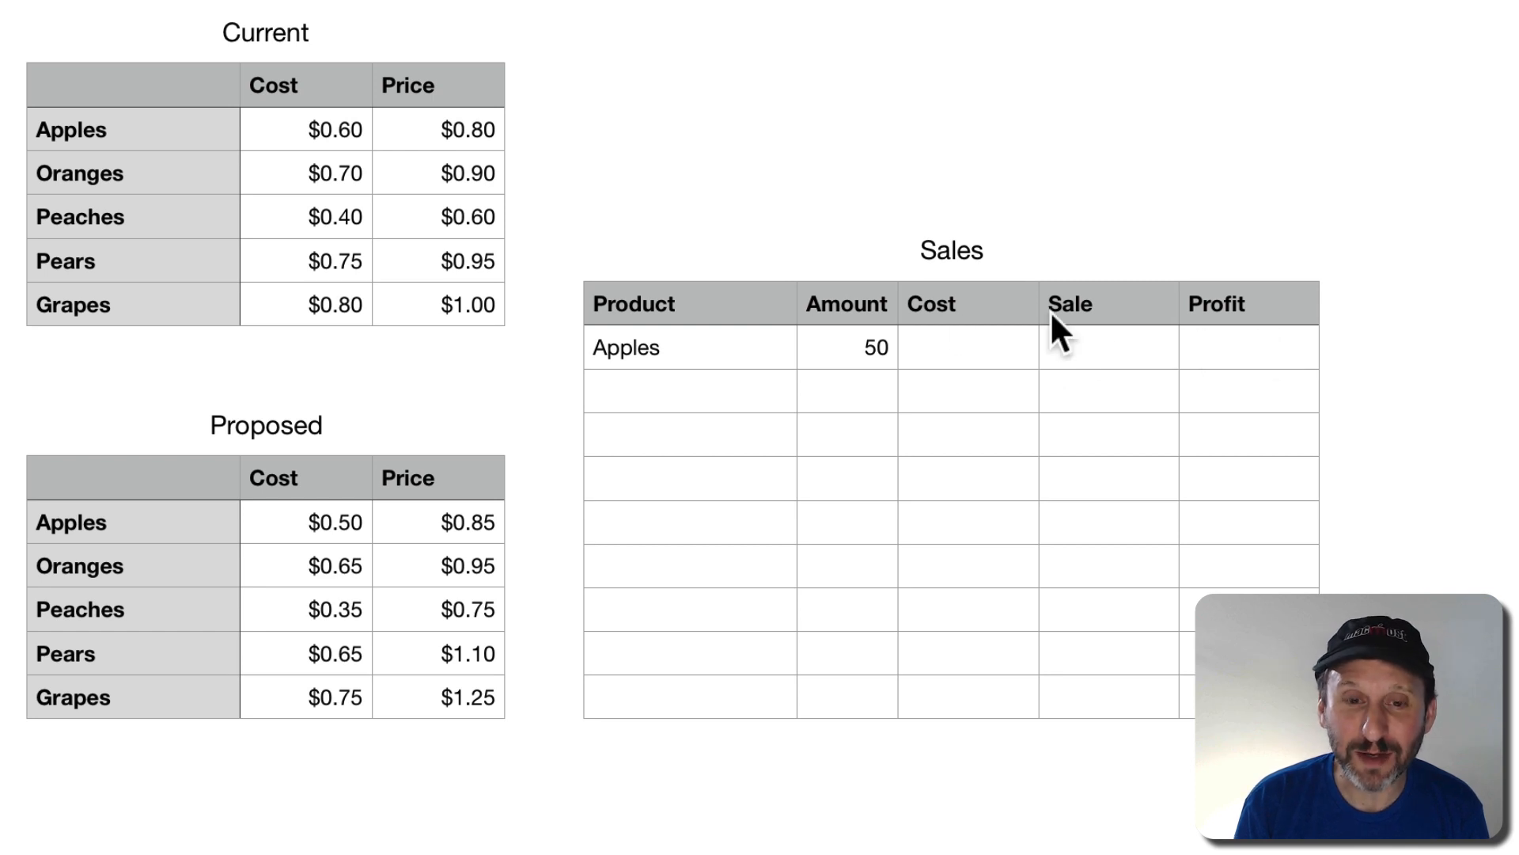
Enter the formula INDIRECT("Current::"&A2&" Cost") in cell C2 of the Sales table
left_click(638, 353)
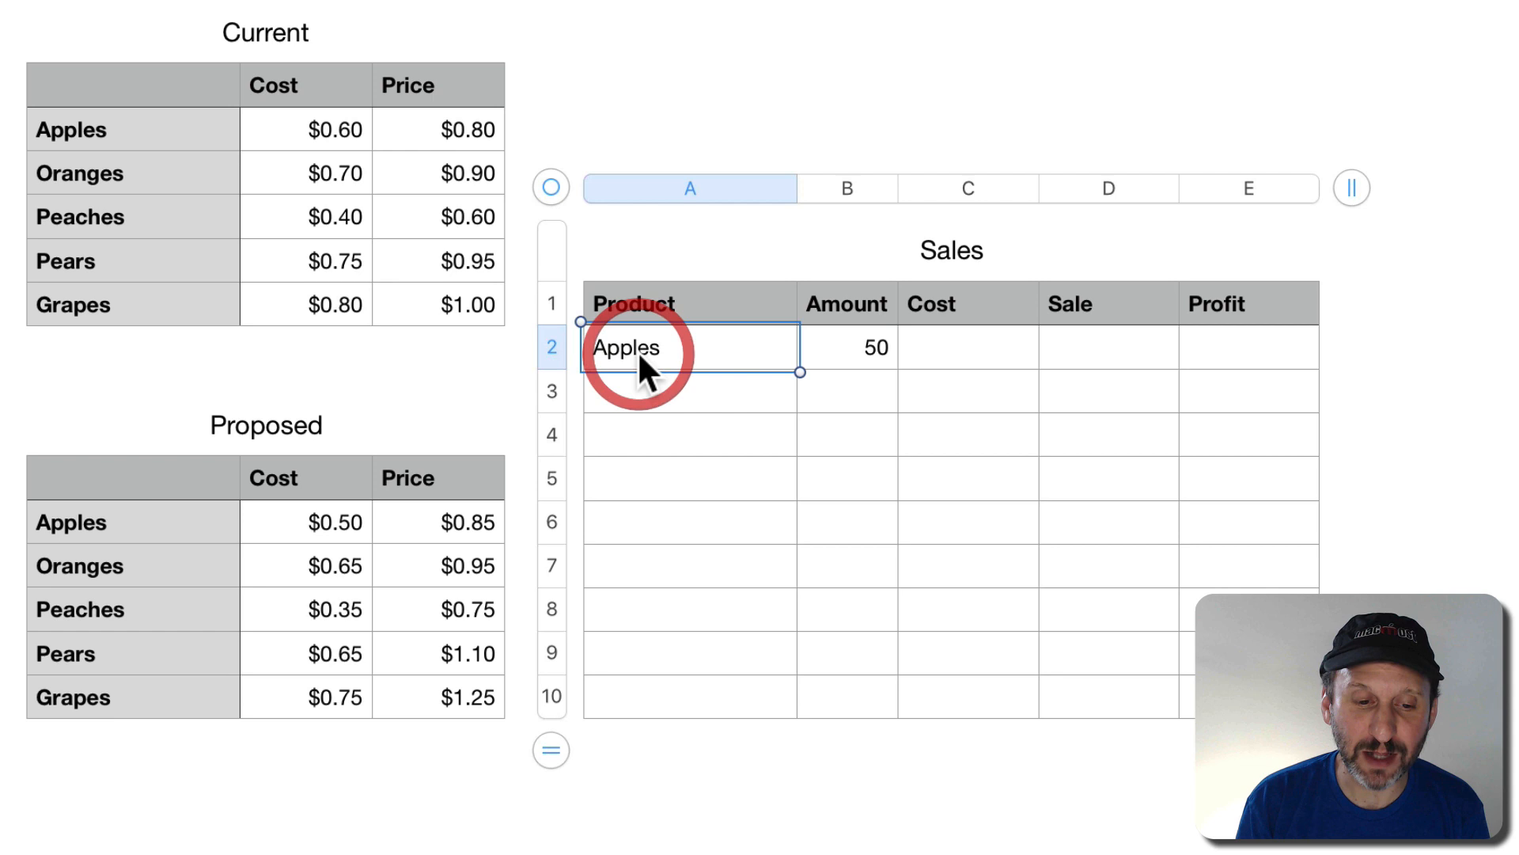
left_click(843, 348)
left_click(977, 348)
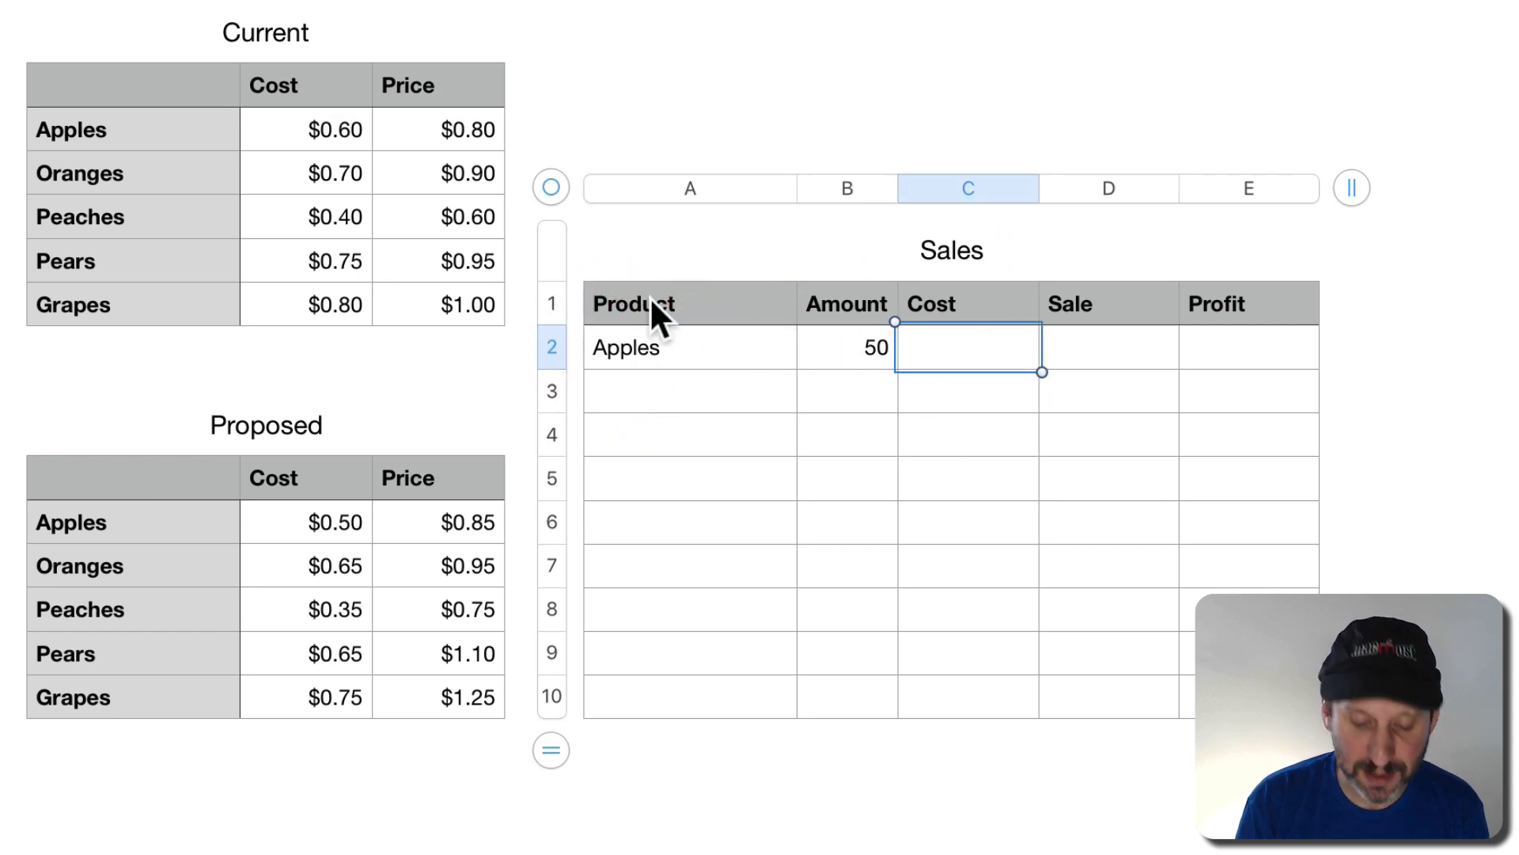
key("equal")
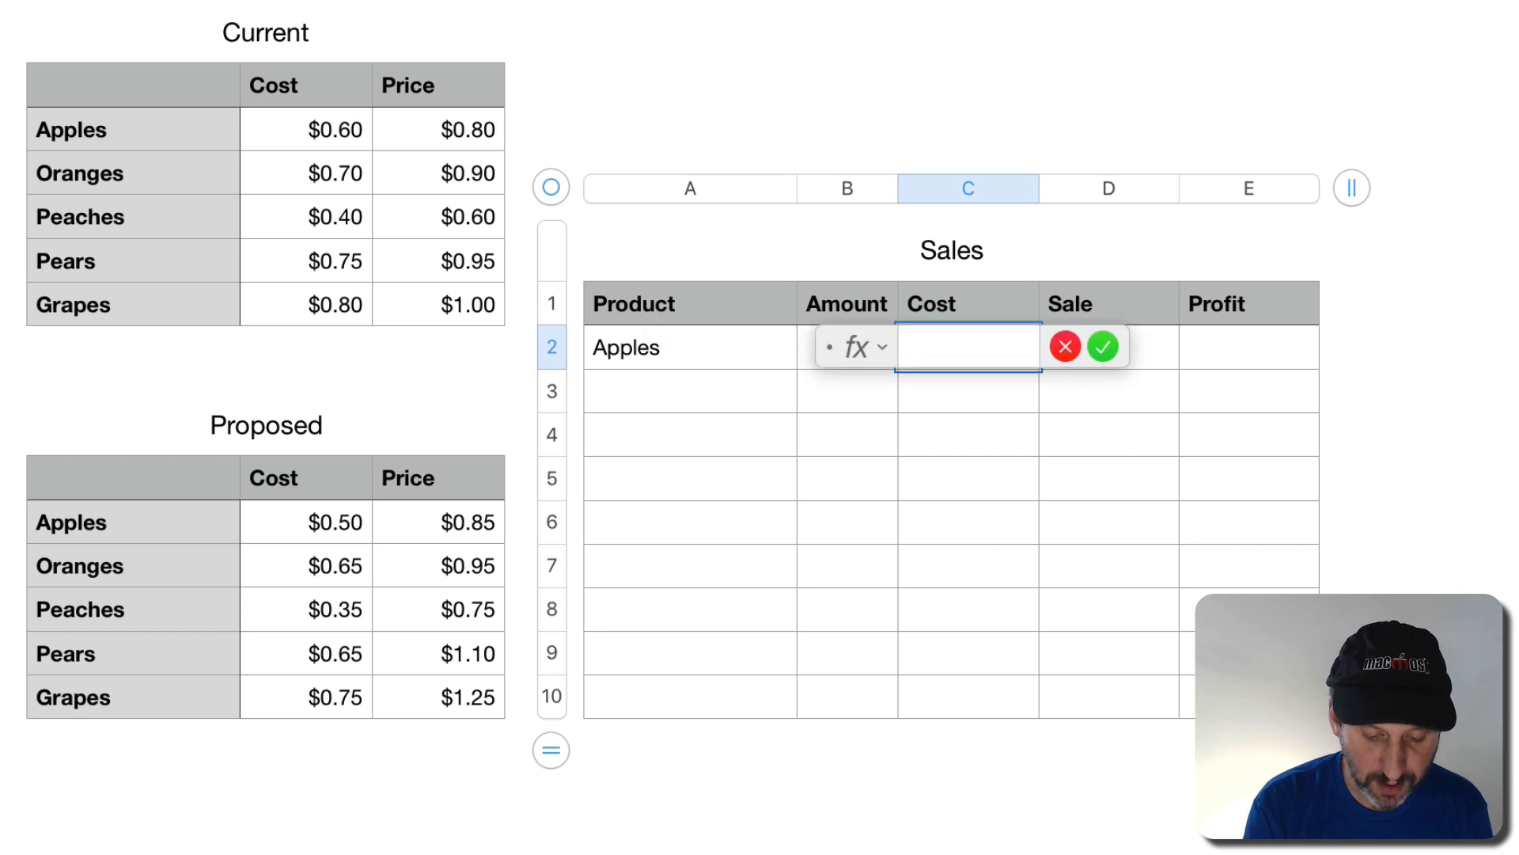
type("INDIRECT")
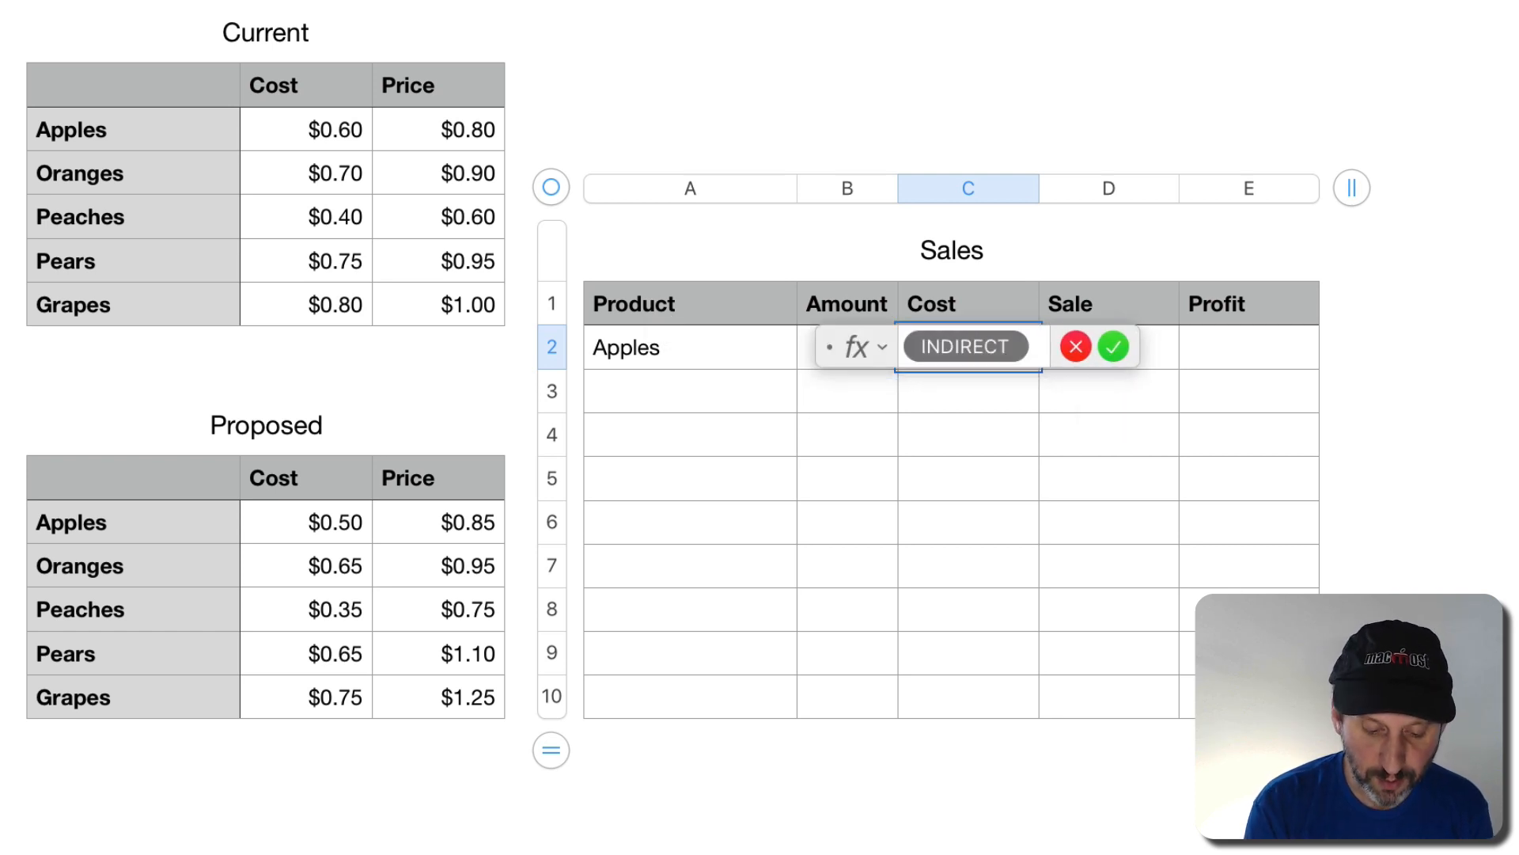
type("(")
type("\"")
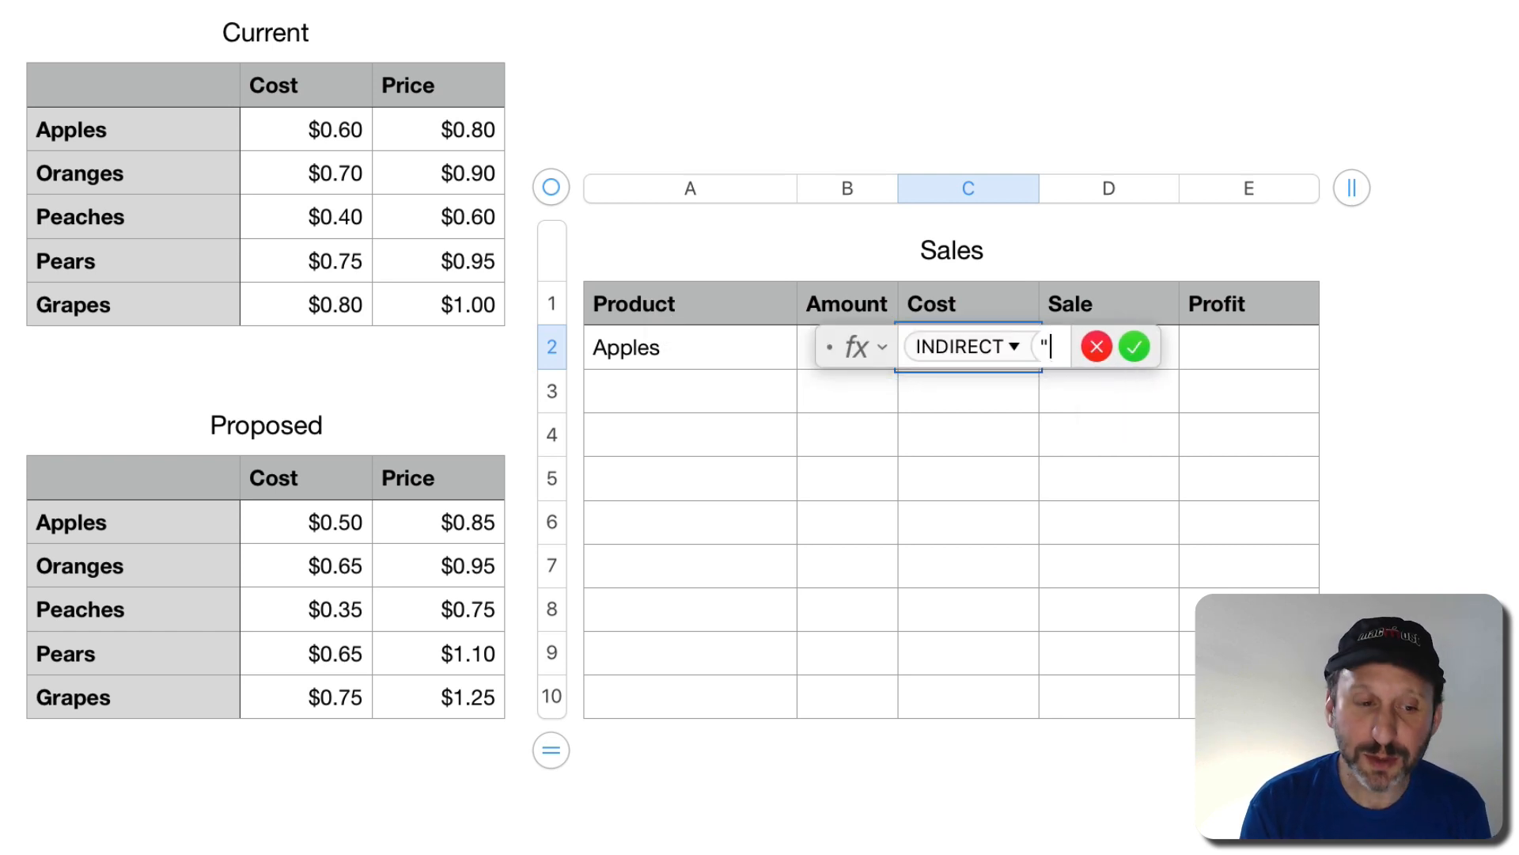
type("Current")
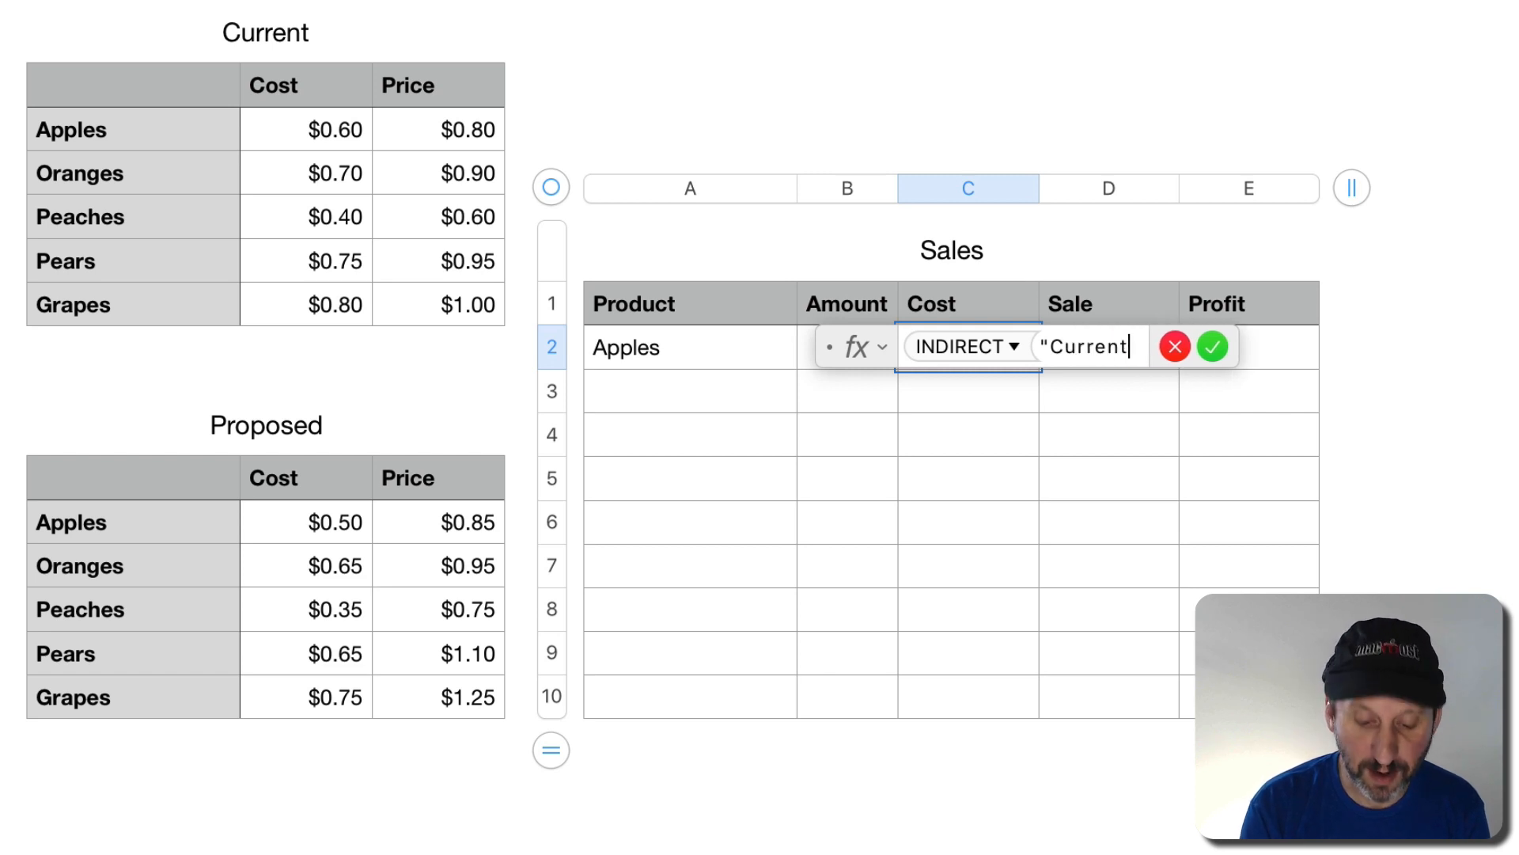
type("::\"")
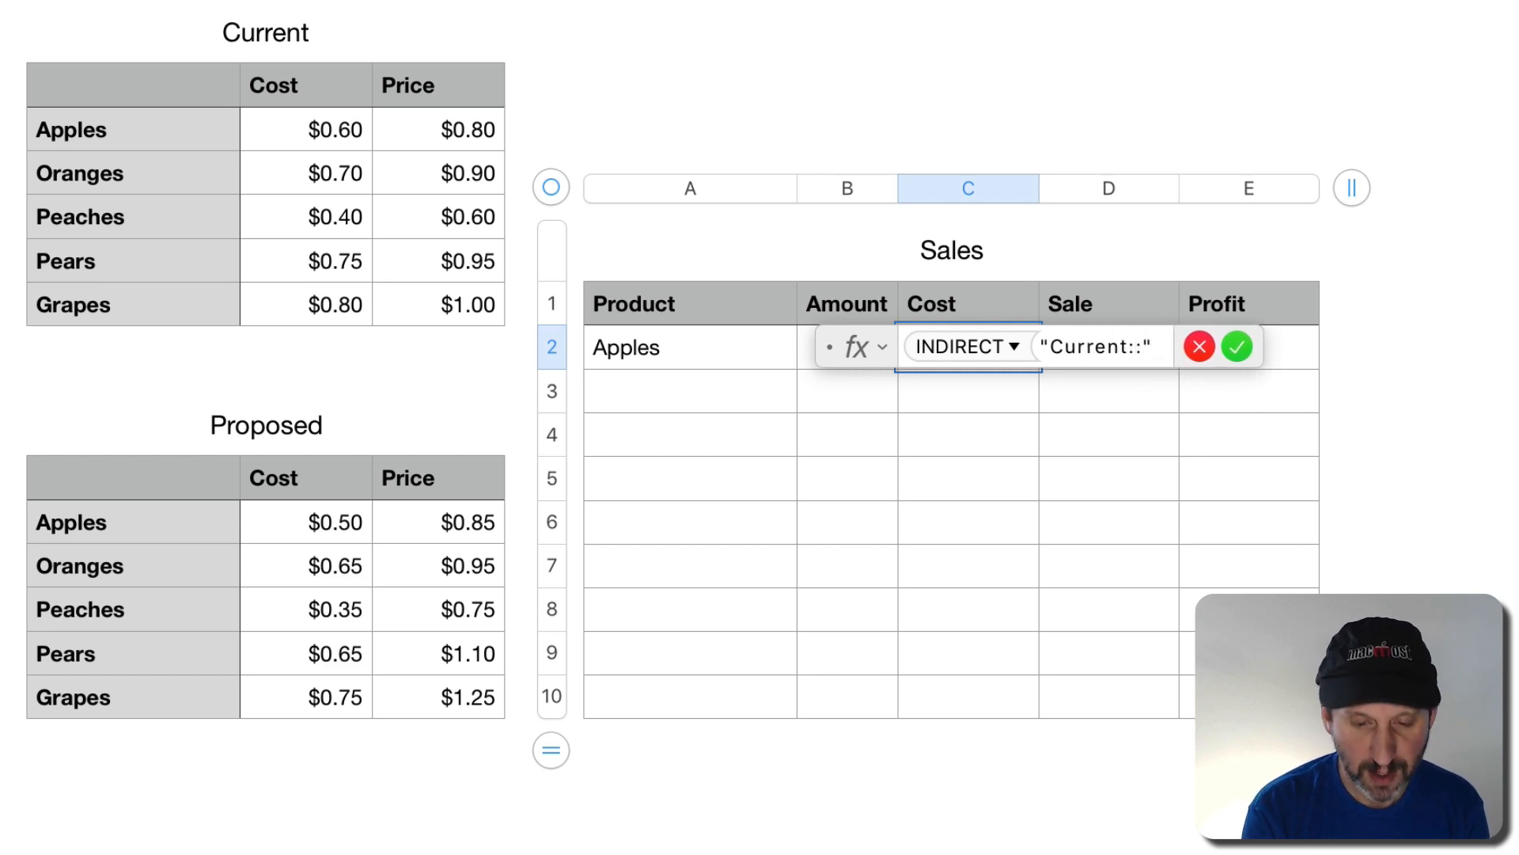
type("&")
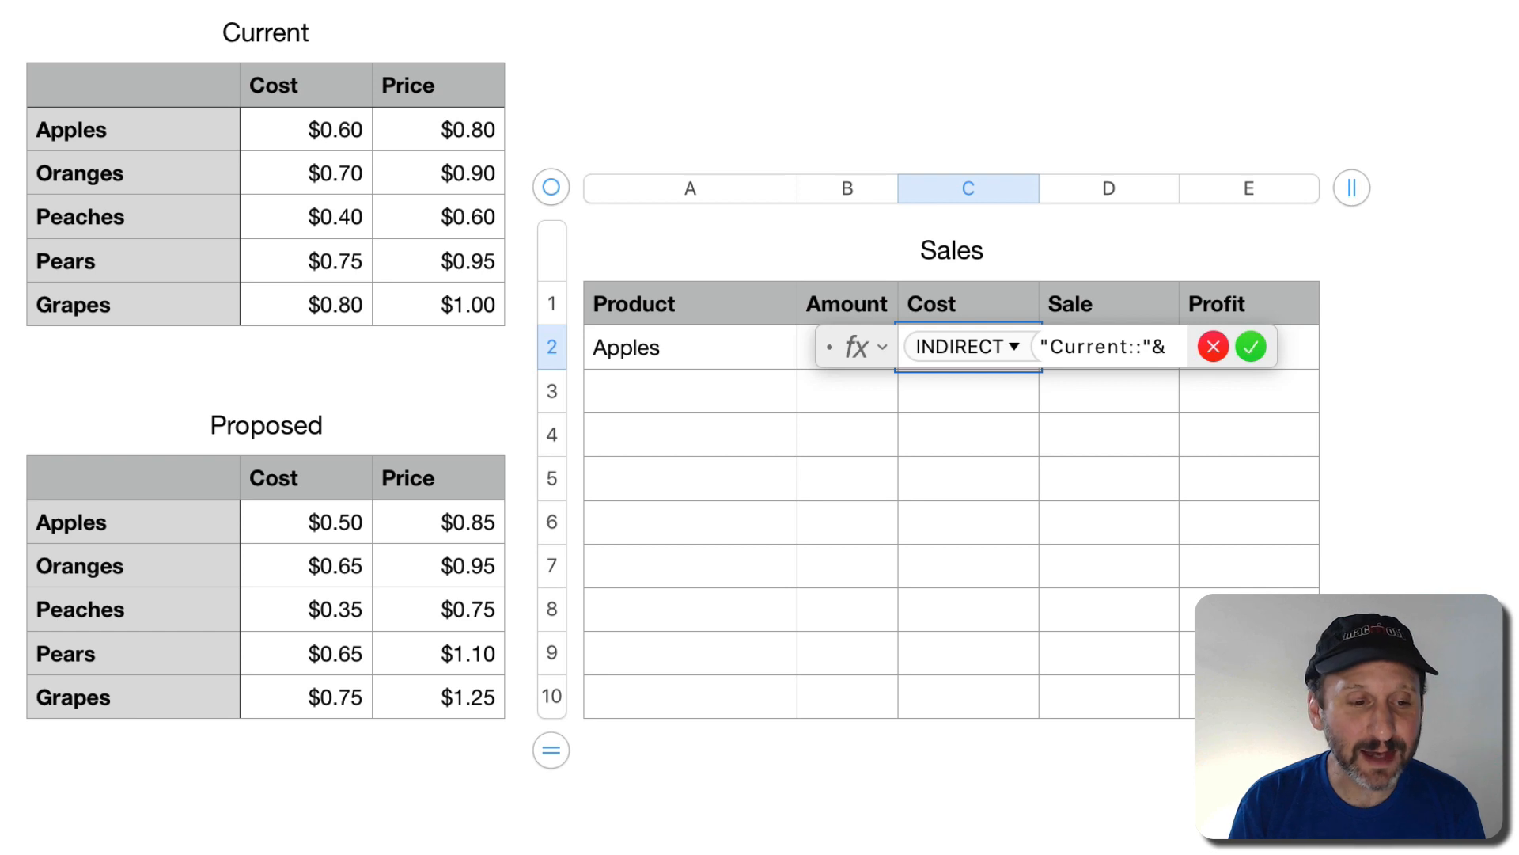
left_click(656, 346)
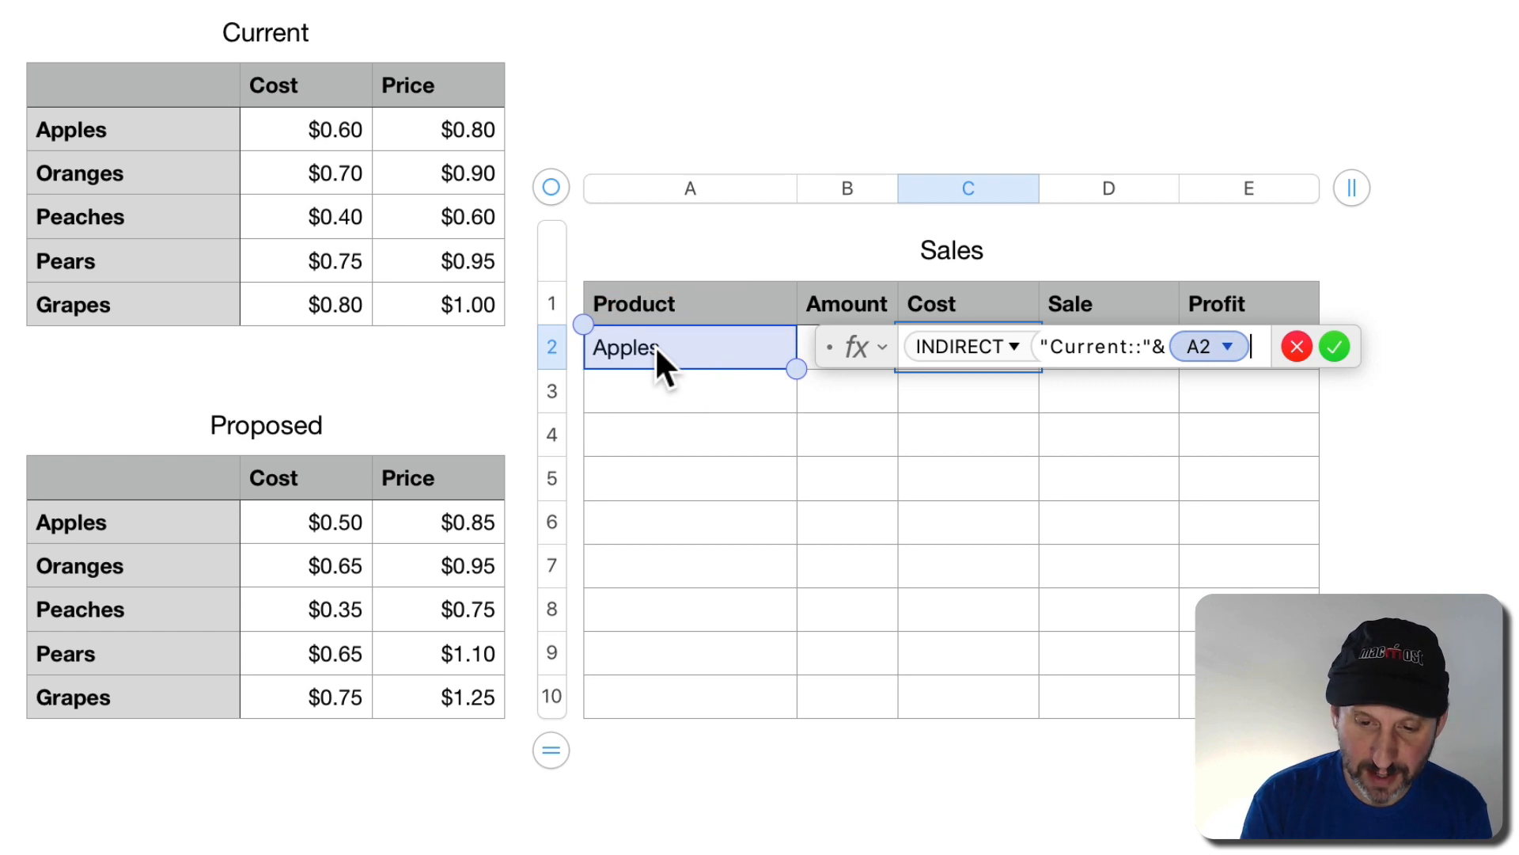
type("&\"")
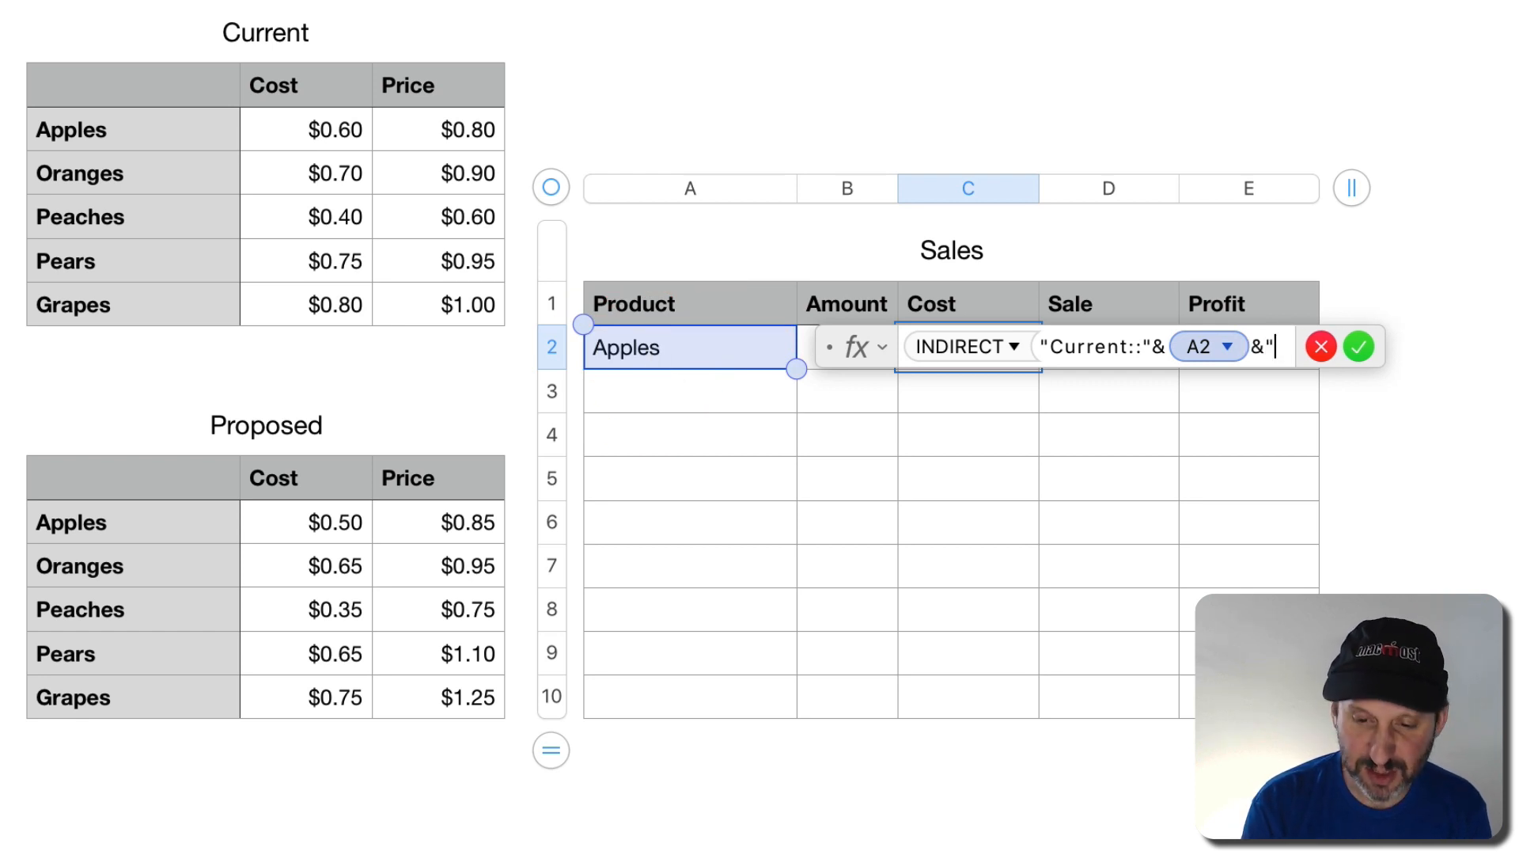
type(" Cost\"")
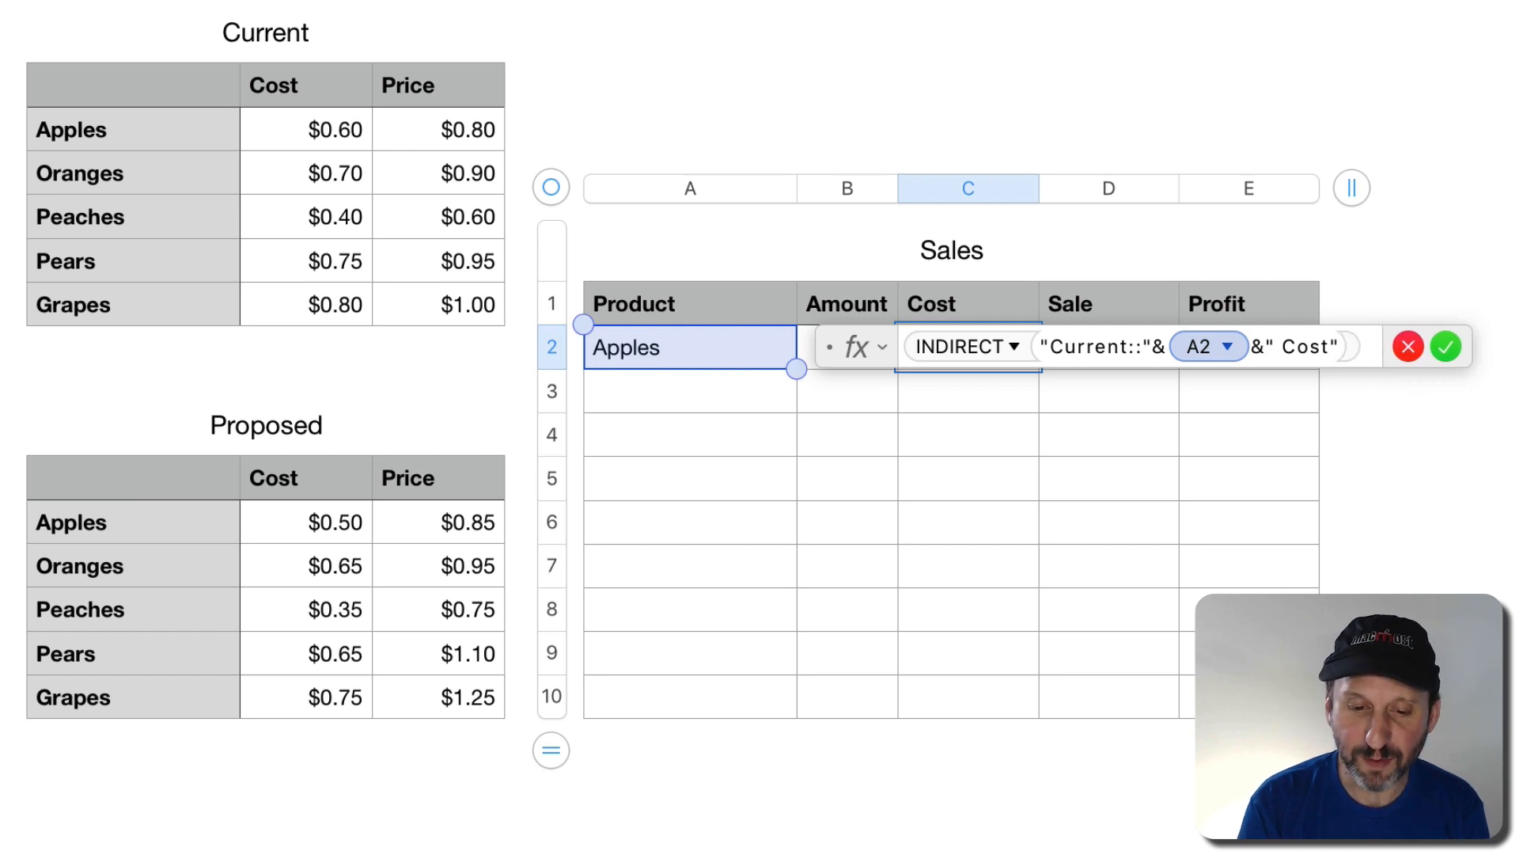
key("Return")
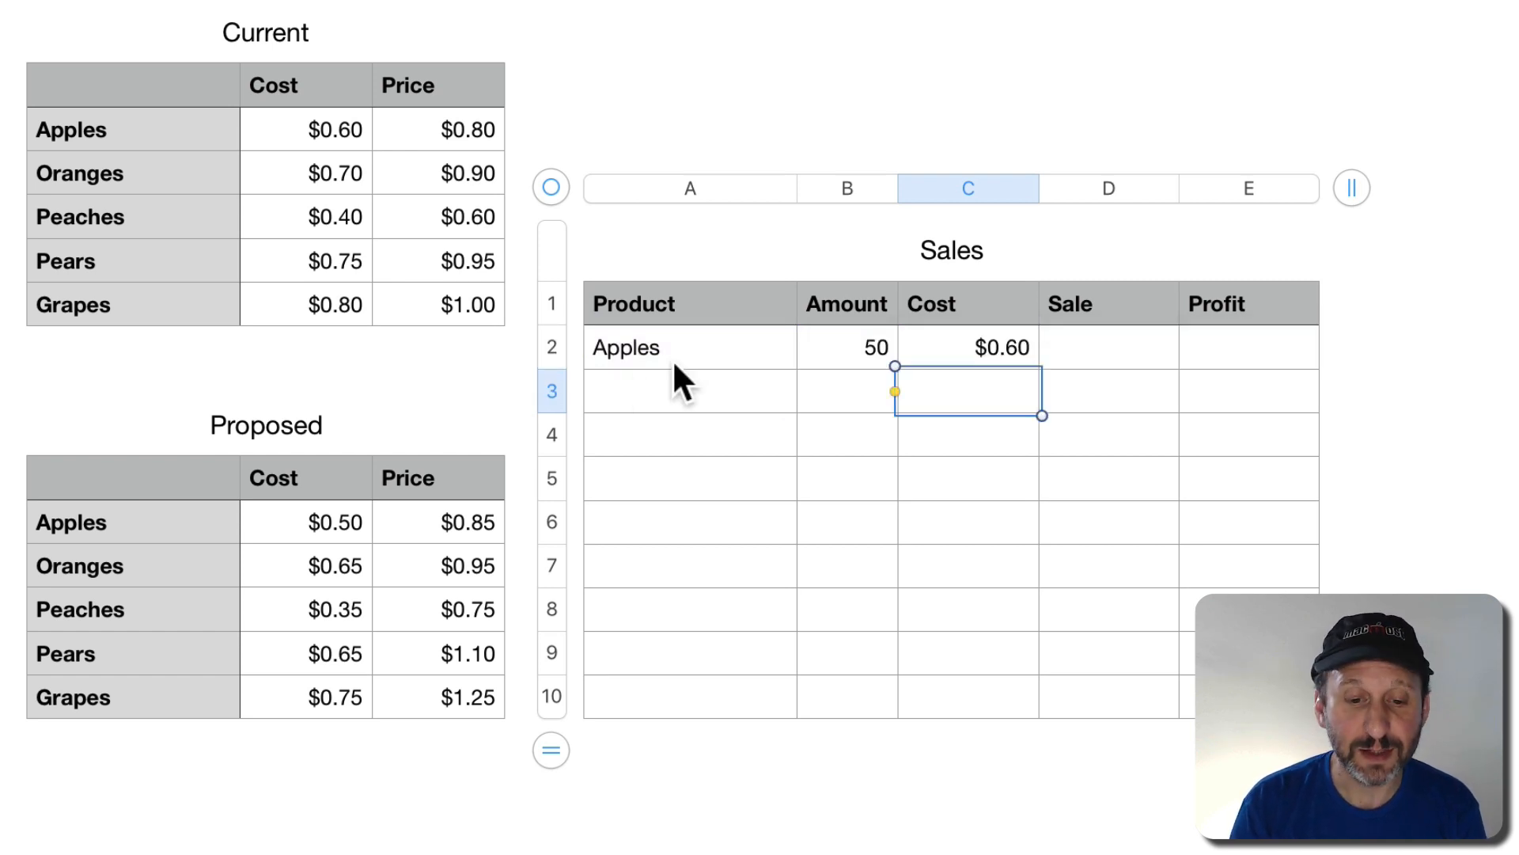
Multiply the INDIRECT formula in cell C2 of the Sales table by the amount in cell B2
left_click(978, 348)
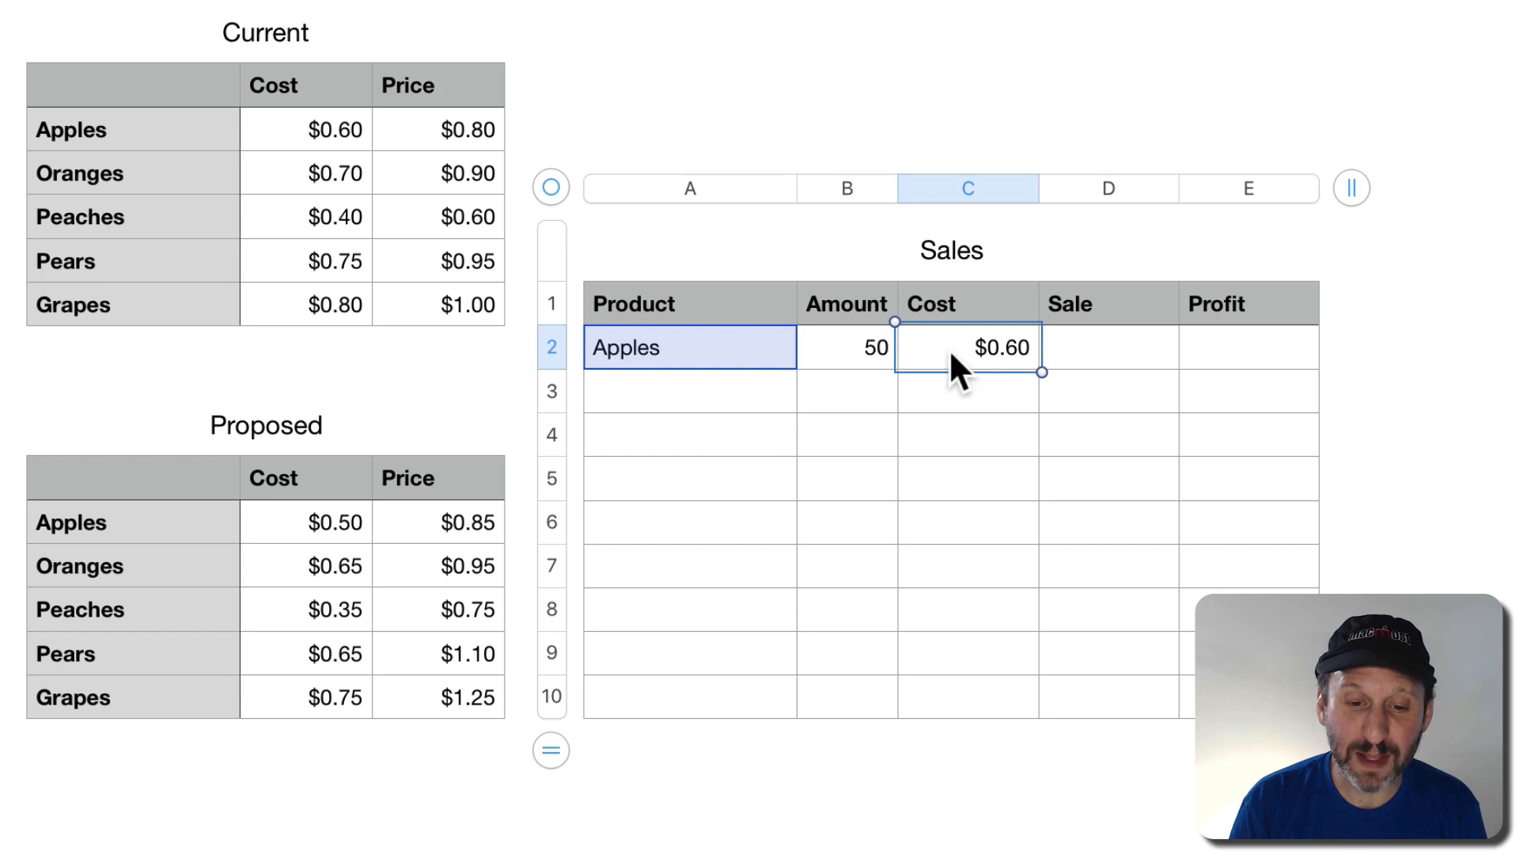
double_click(948, 348)
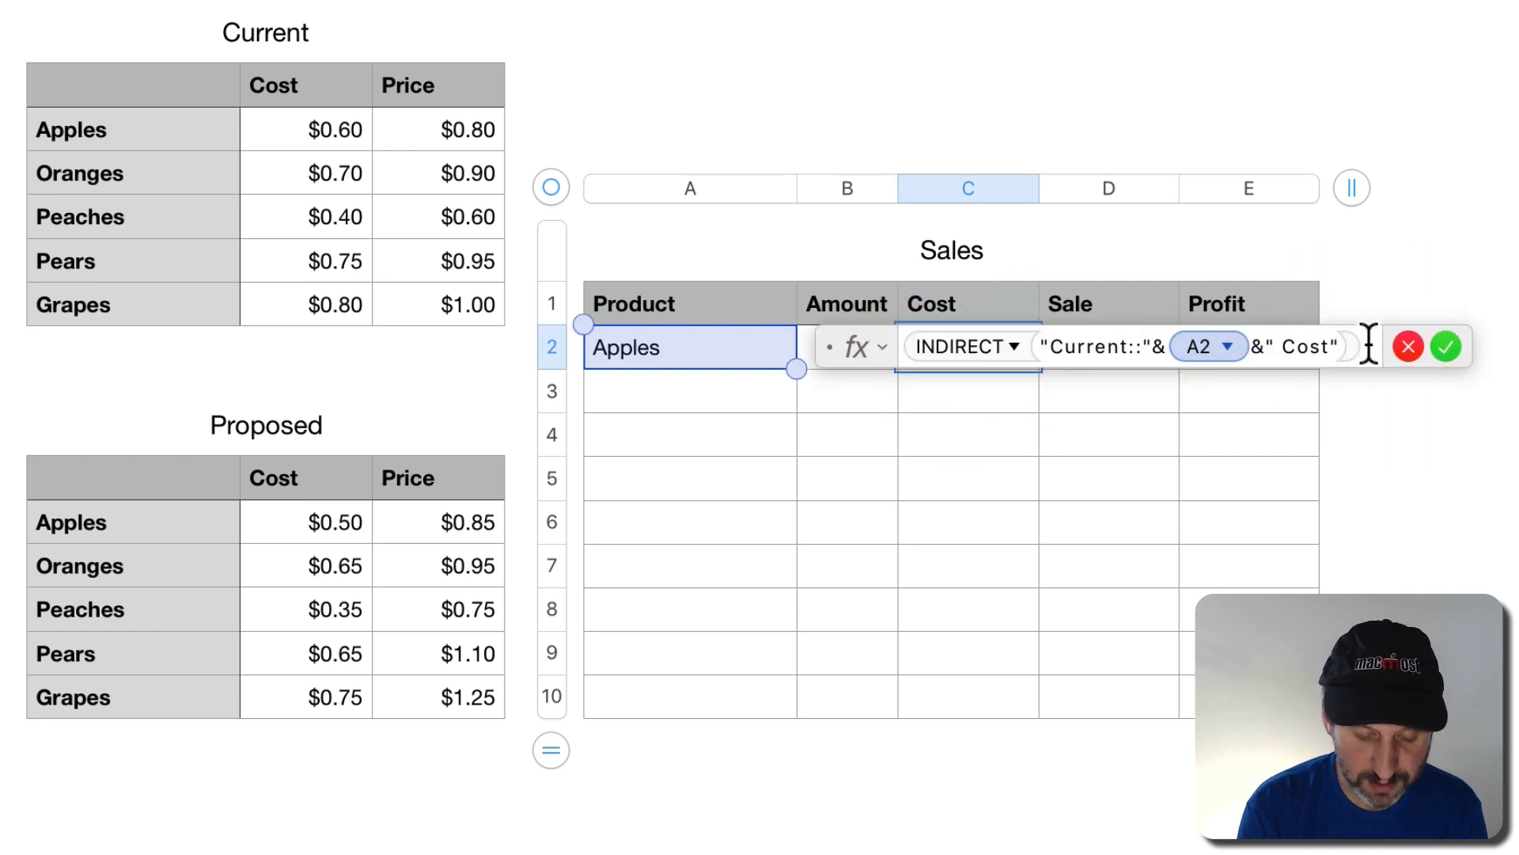
type("*")
left_click_drag(865, 332, 860, 475)
left_click(868, 353)
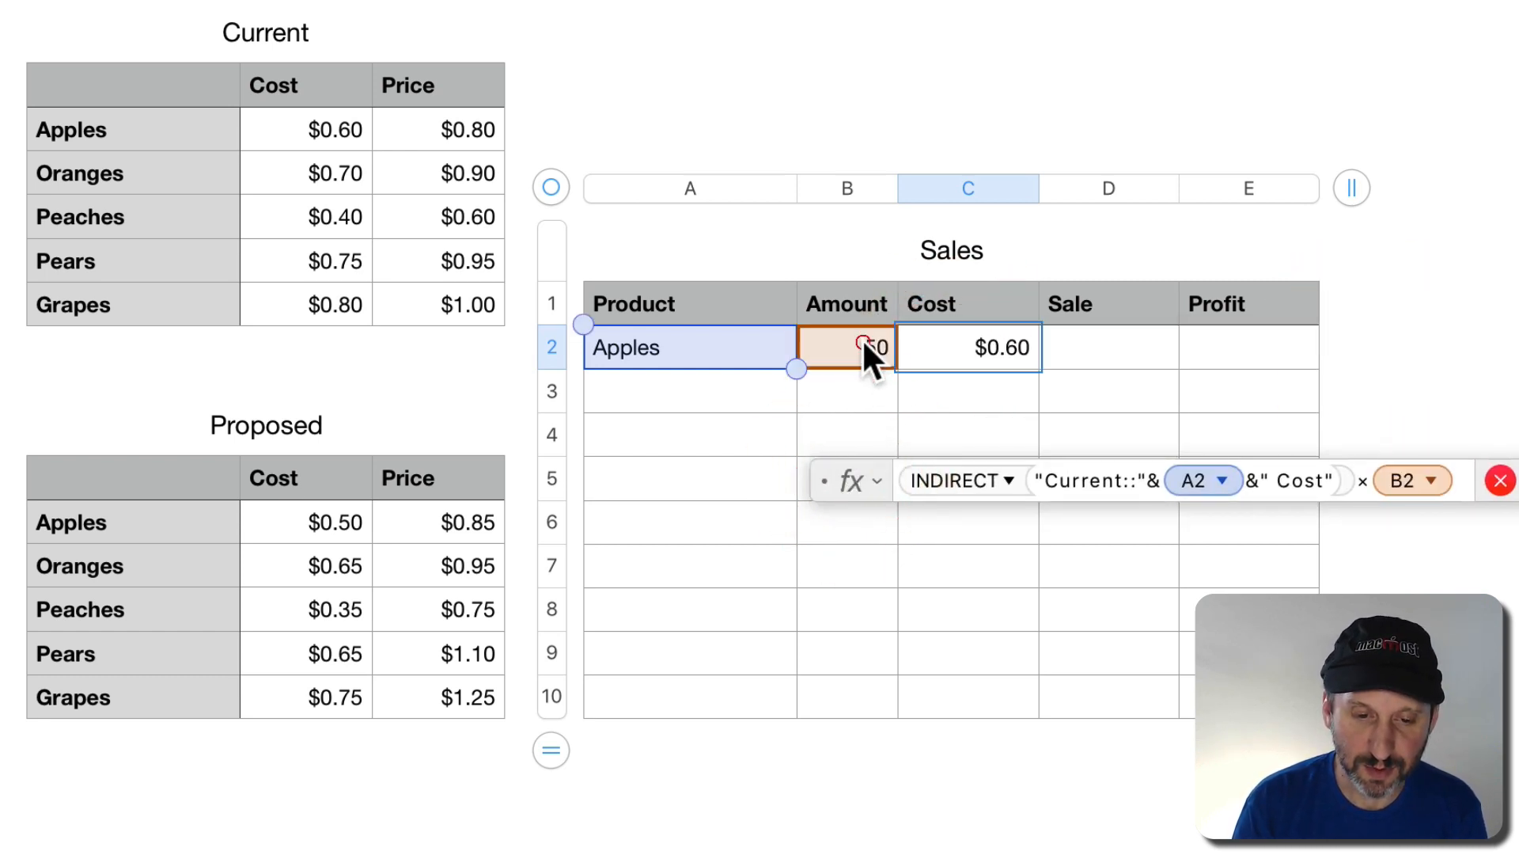
key("Return")
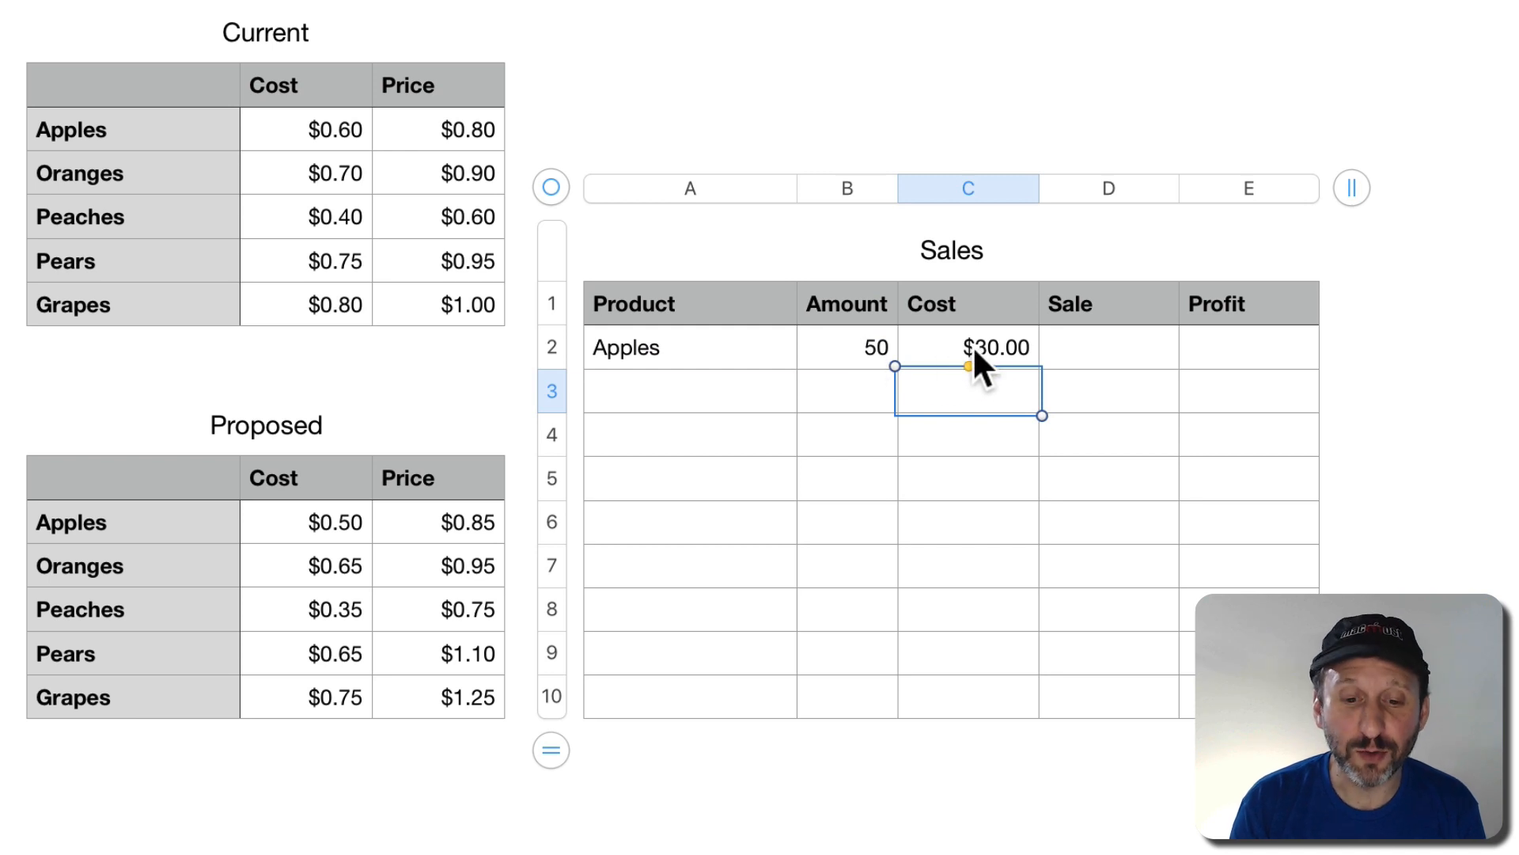
Build an INDIRECT formula in cell D2 of the Sales table with the address string "Current::"&A2&" Price"
left_click(1091, 349)
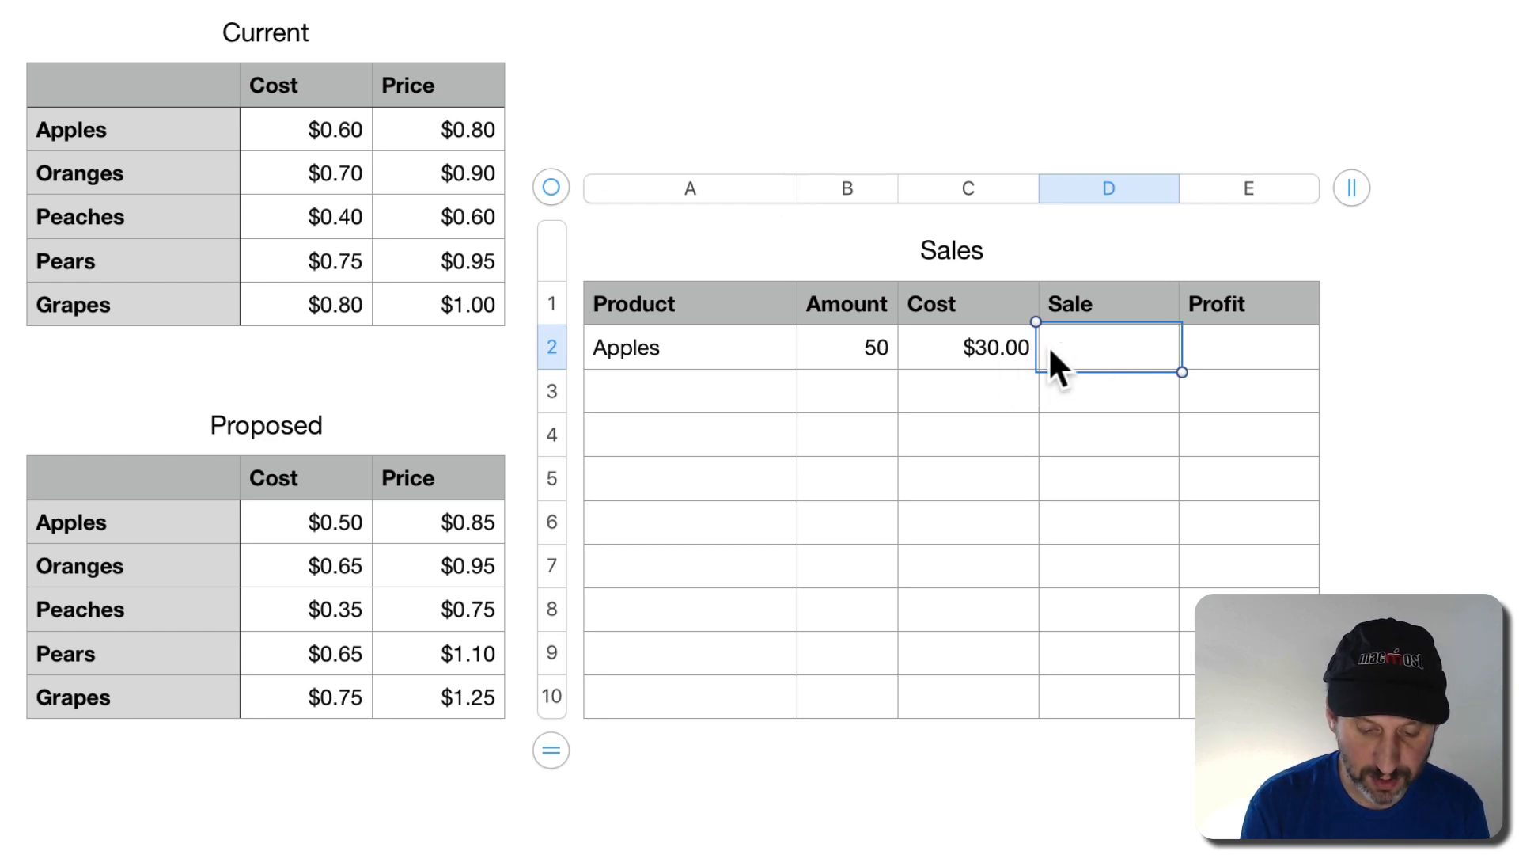
type("=IN")
type("D")
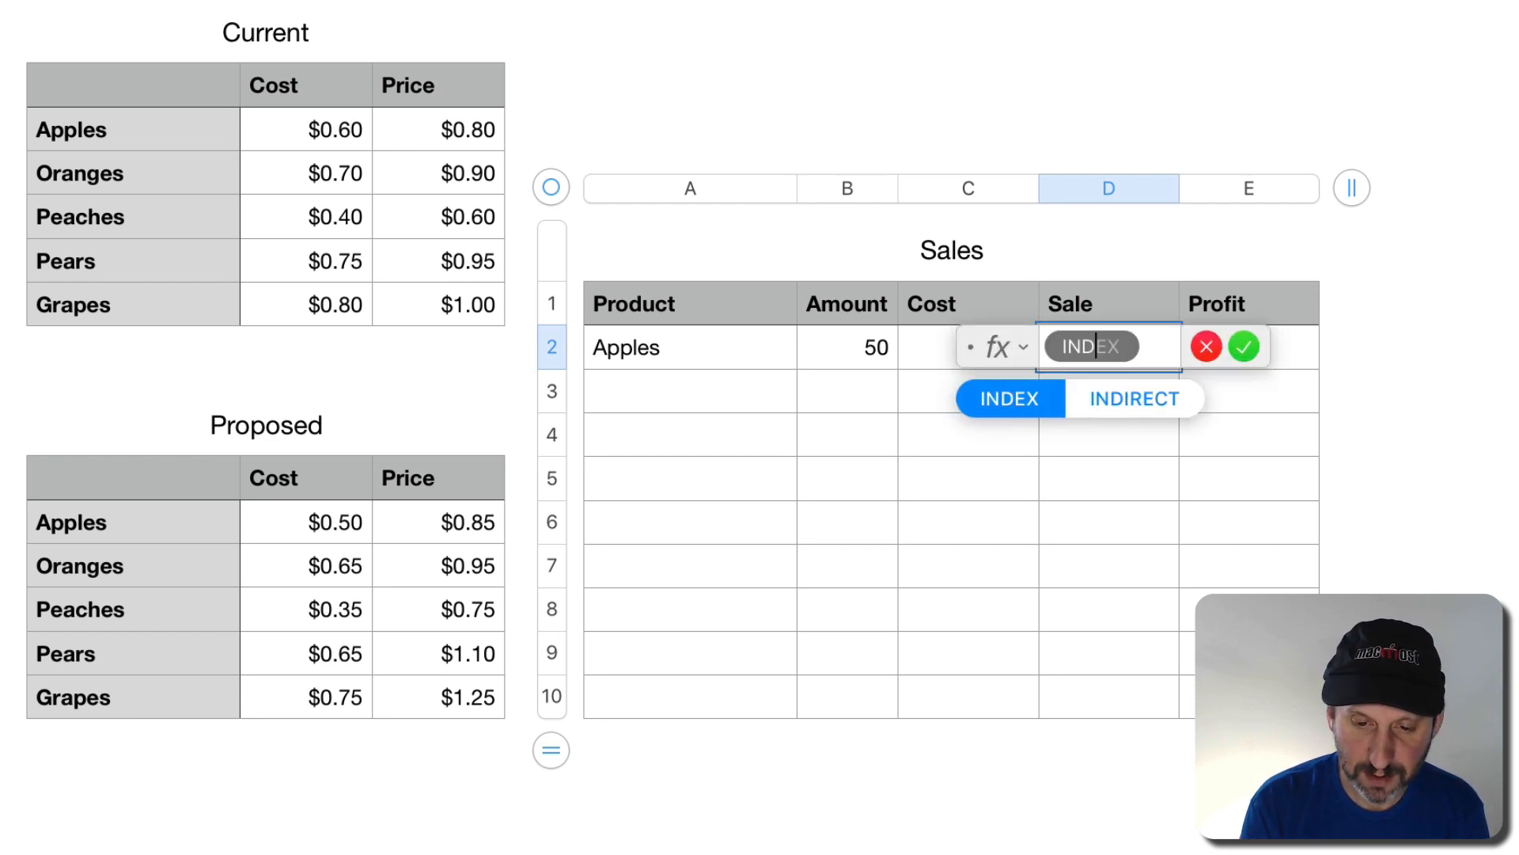
key("Right")
key("Return")
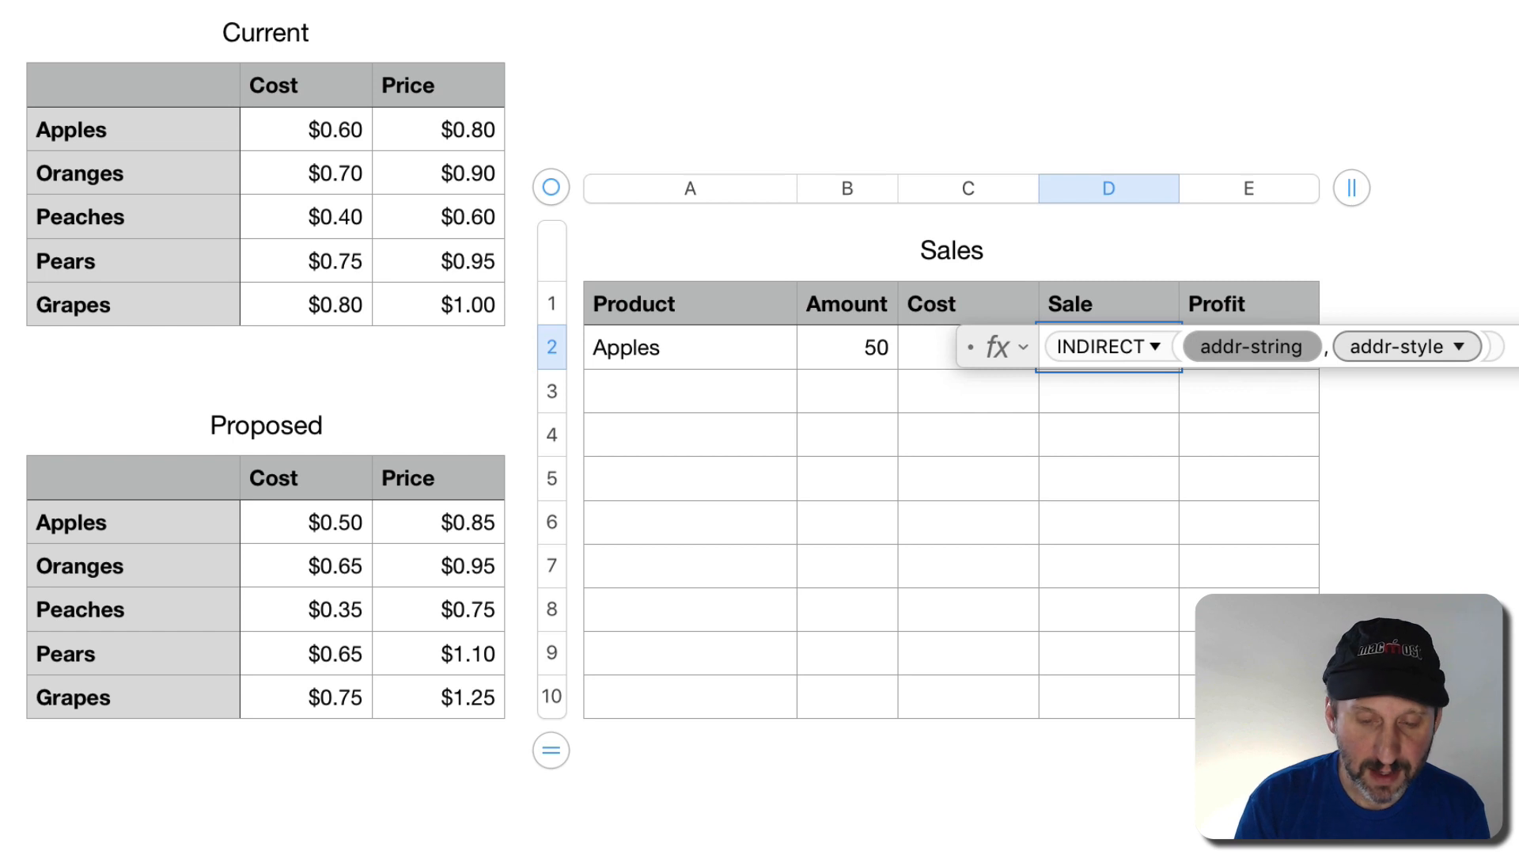
type("\"")
type("Current")
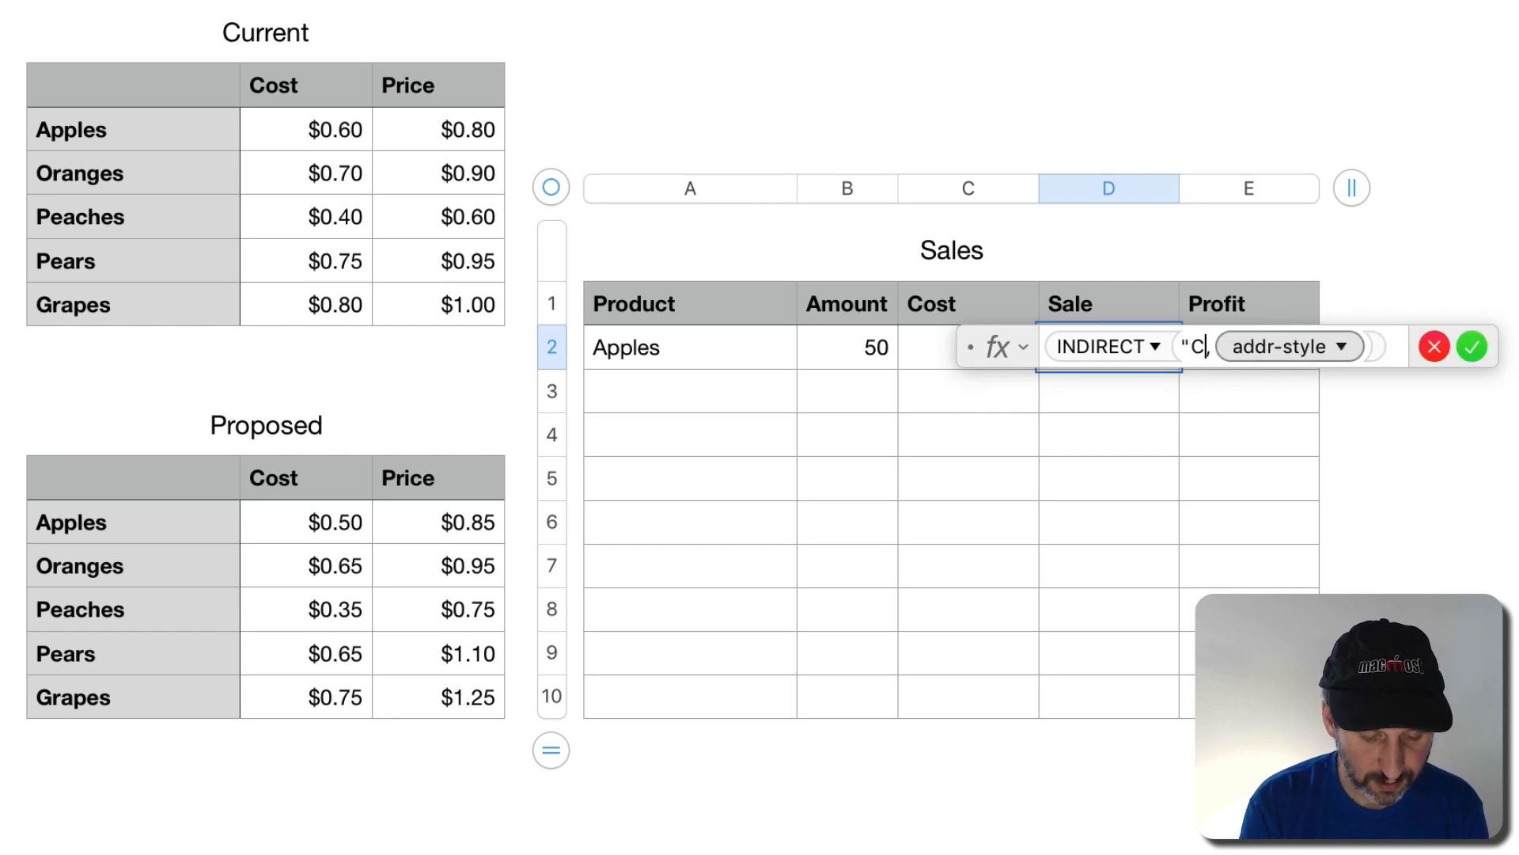
type("::\"")
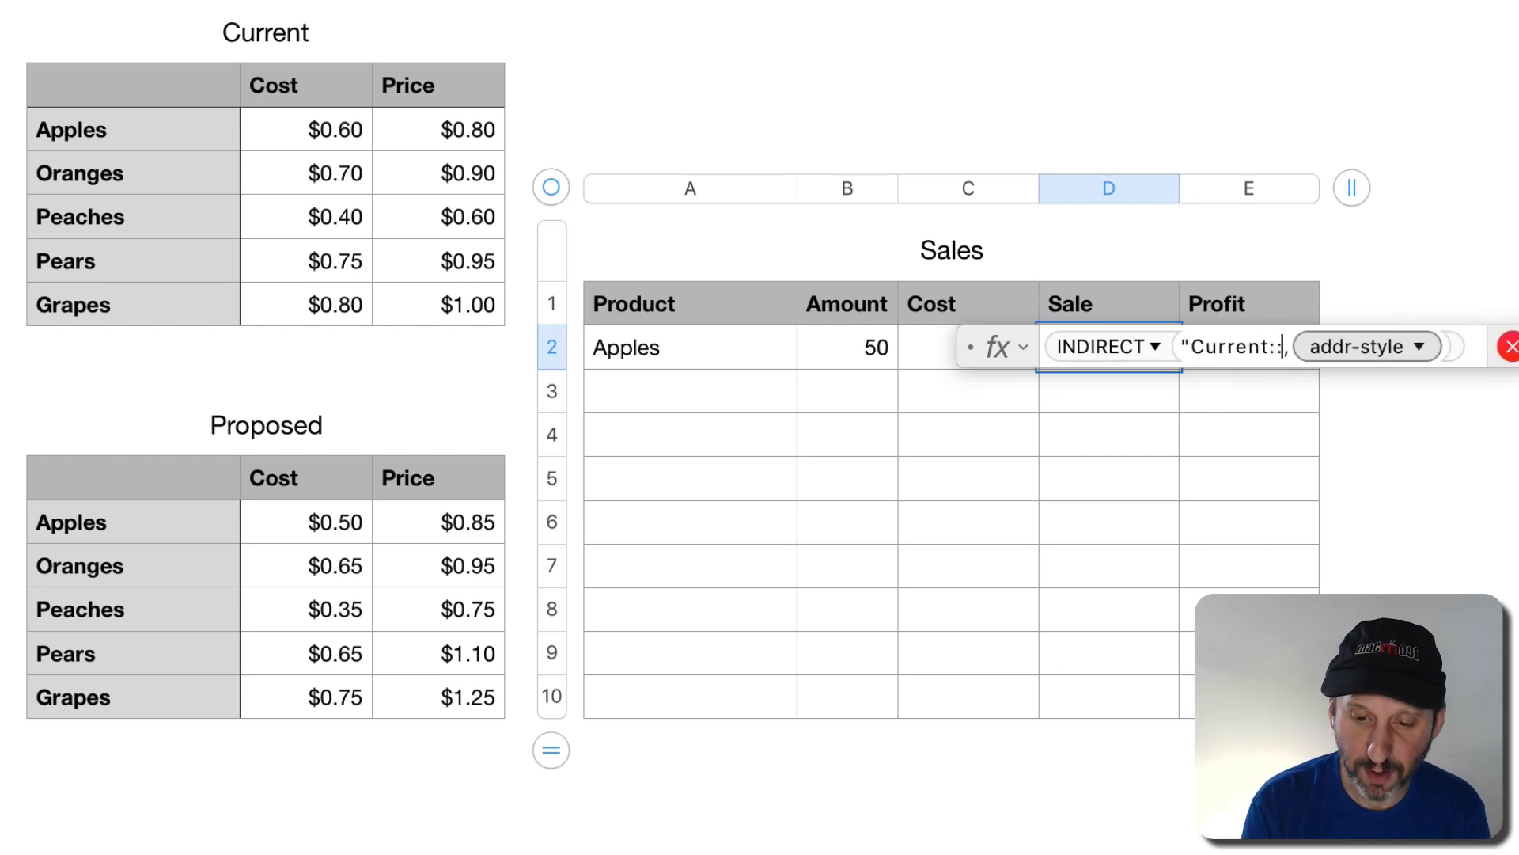
type("&")
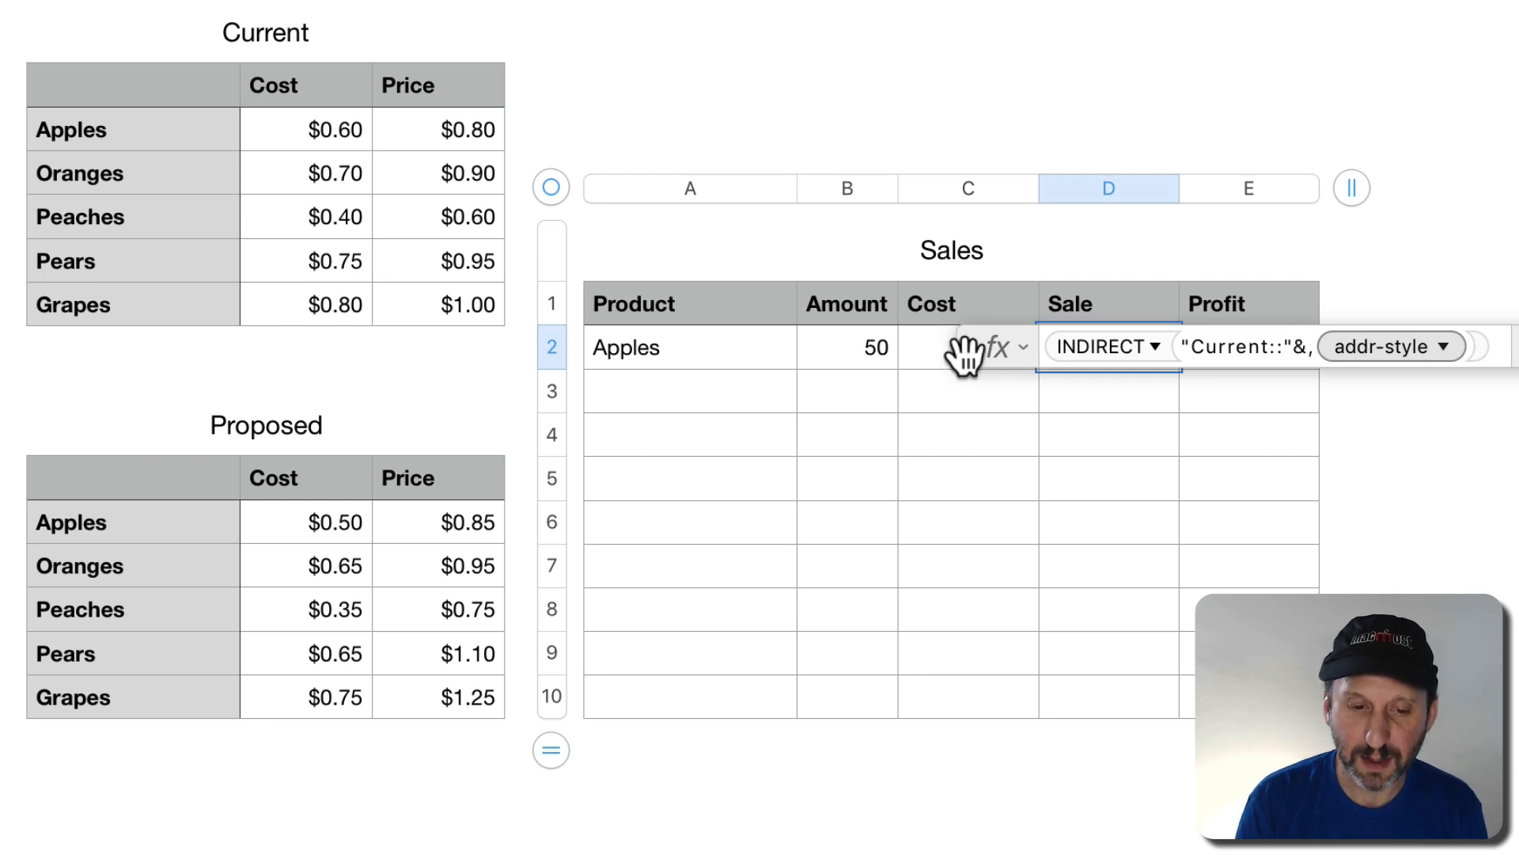
left_click(671, 344)
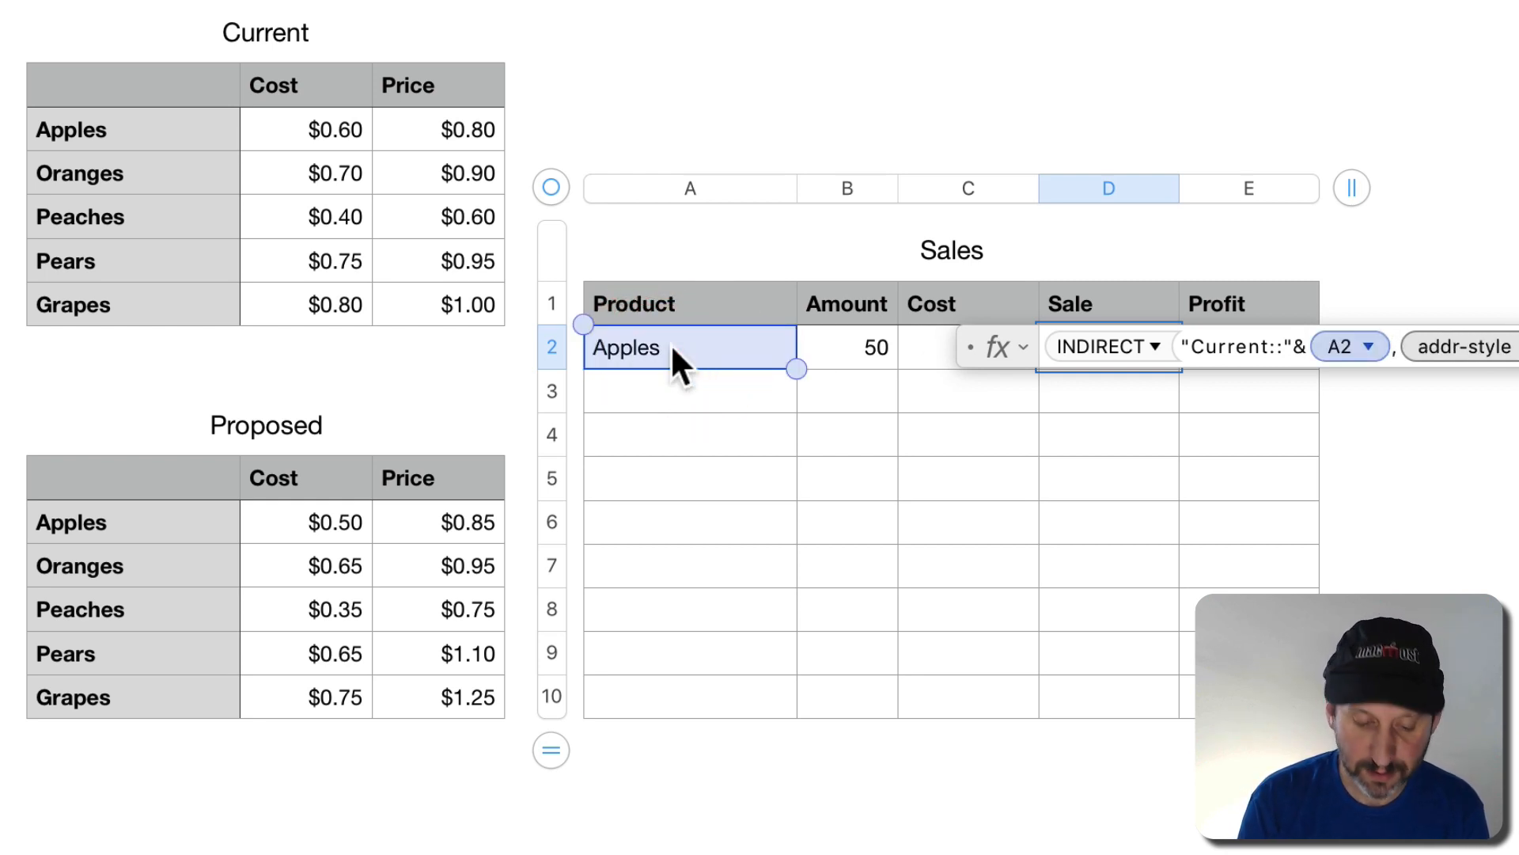
type("&\"")
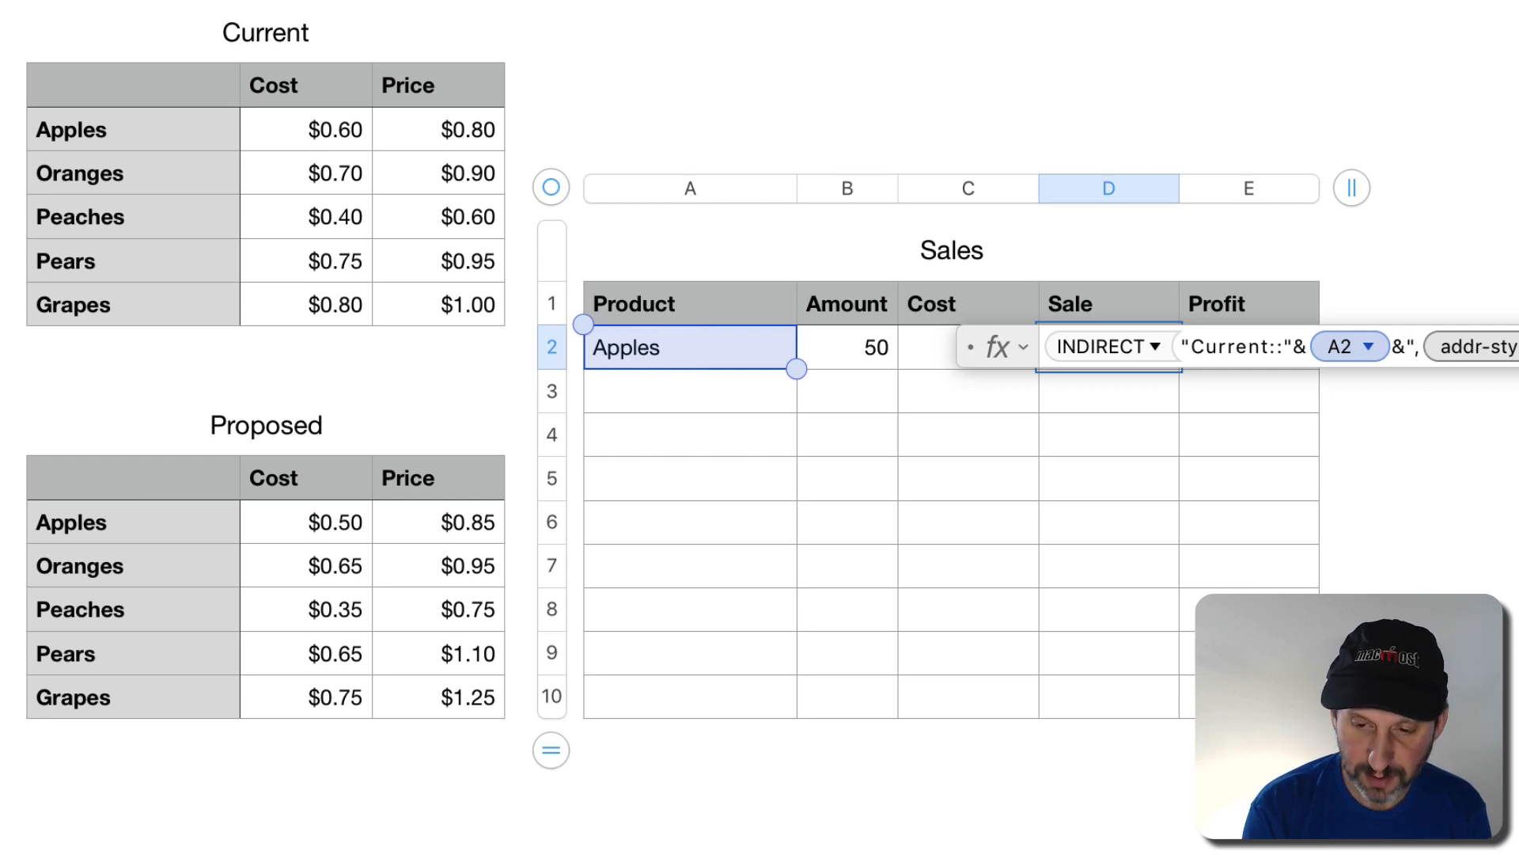
type(" Price\"")
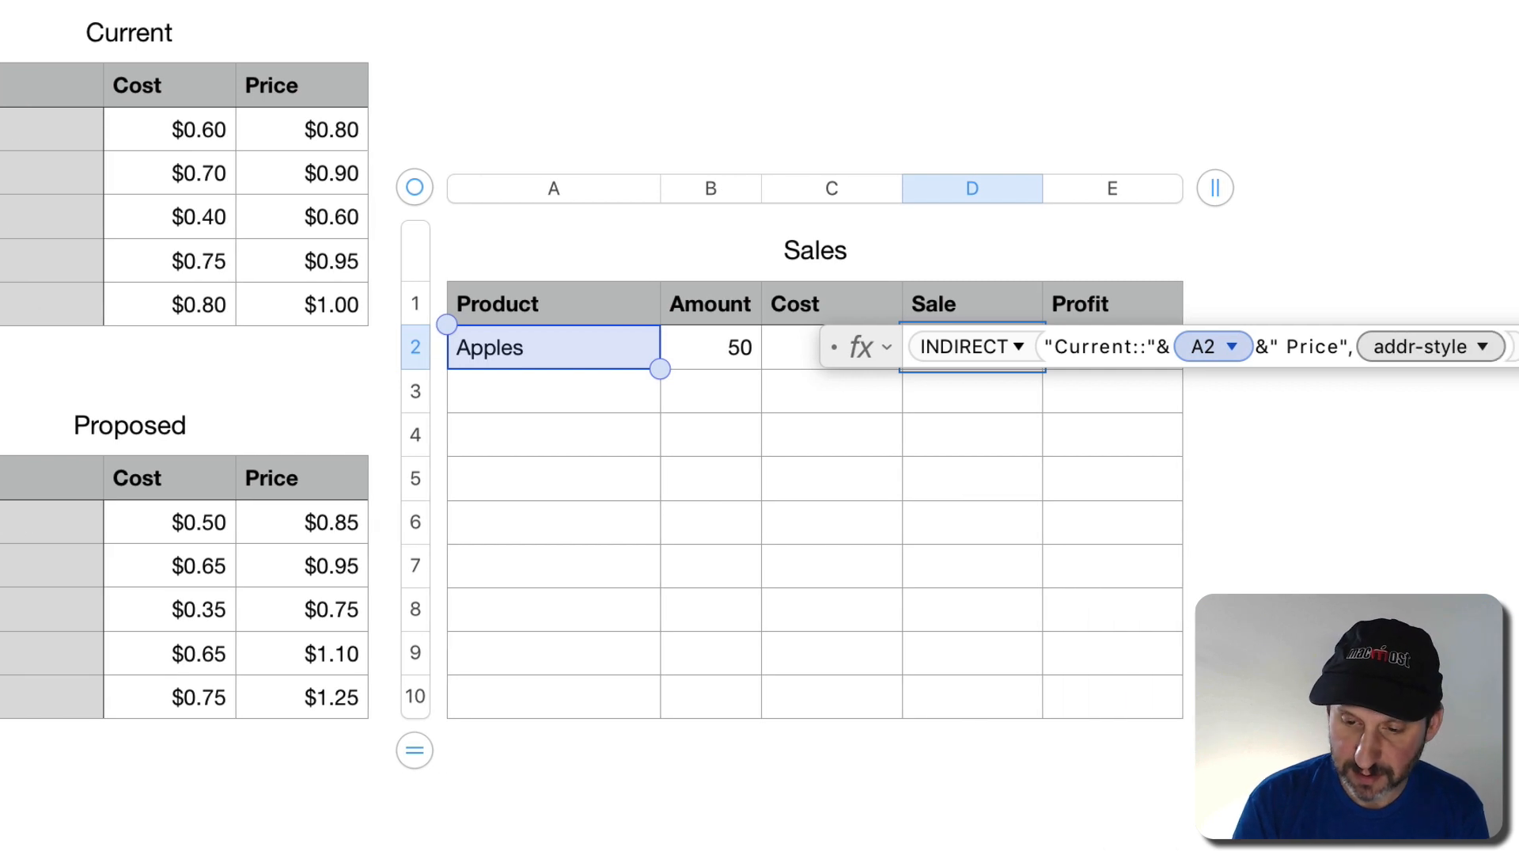
Remove the addr-style argument from the INDIRECT formula in cell D2 of the Sales table and multiply it by the amount in B2
key("shift+Right")
key("shift+Right")
key("BackSpace")
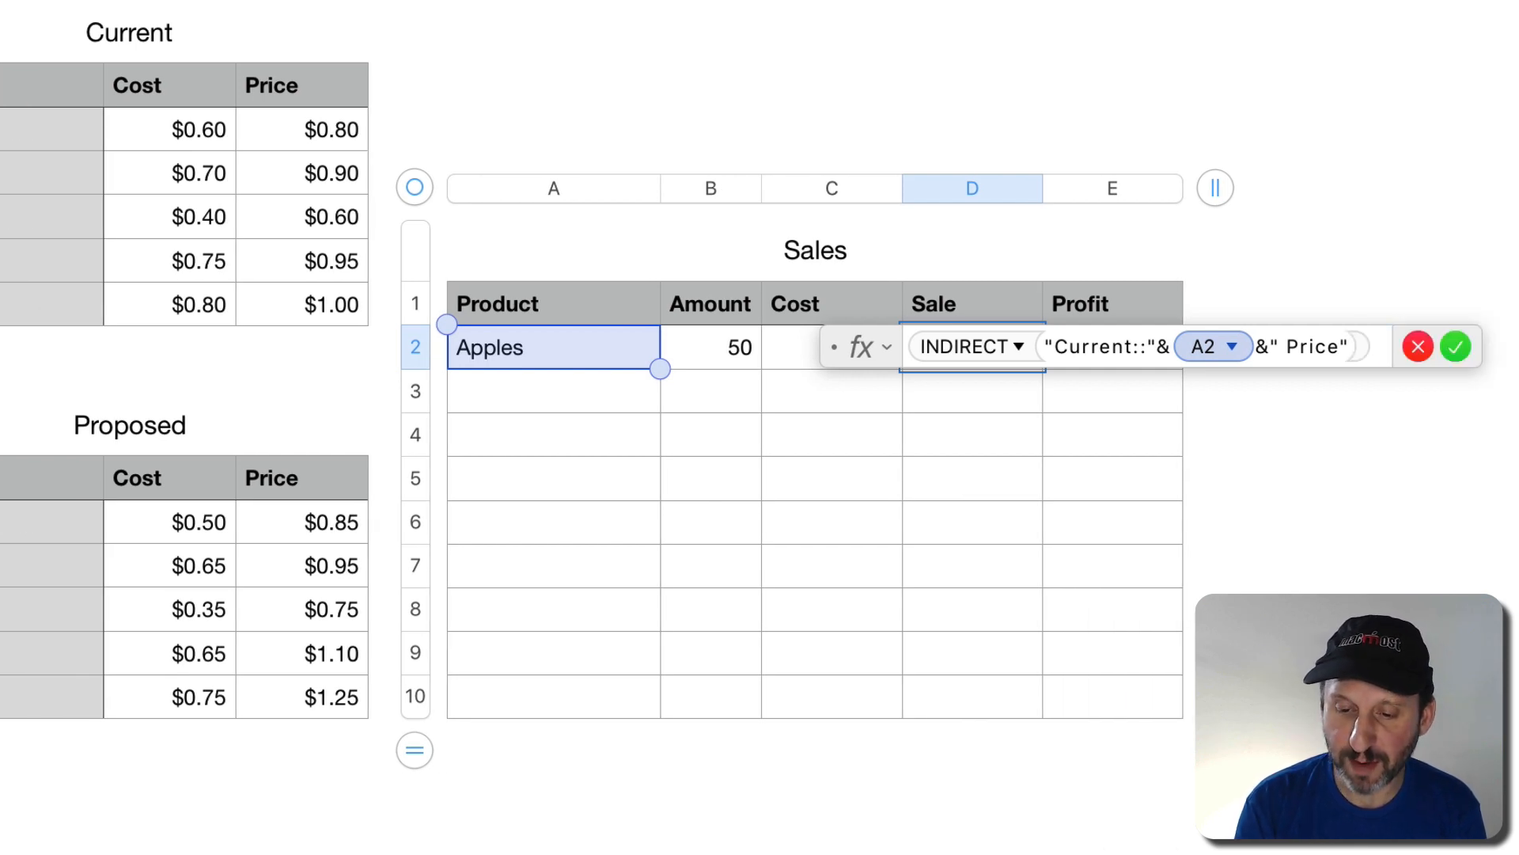
type("*")
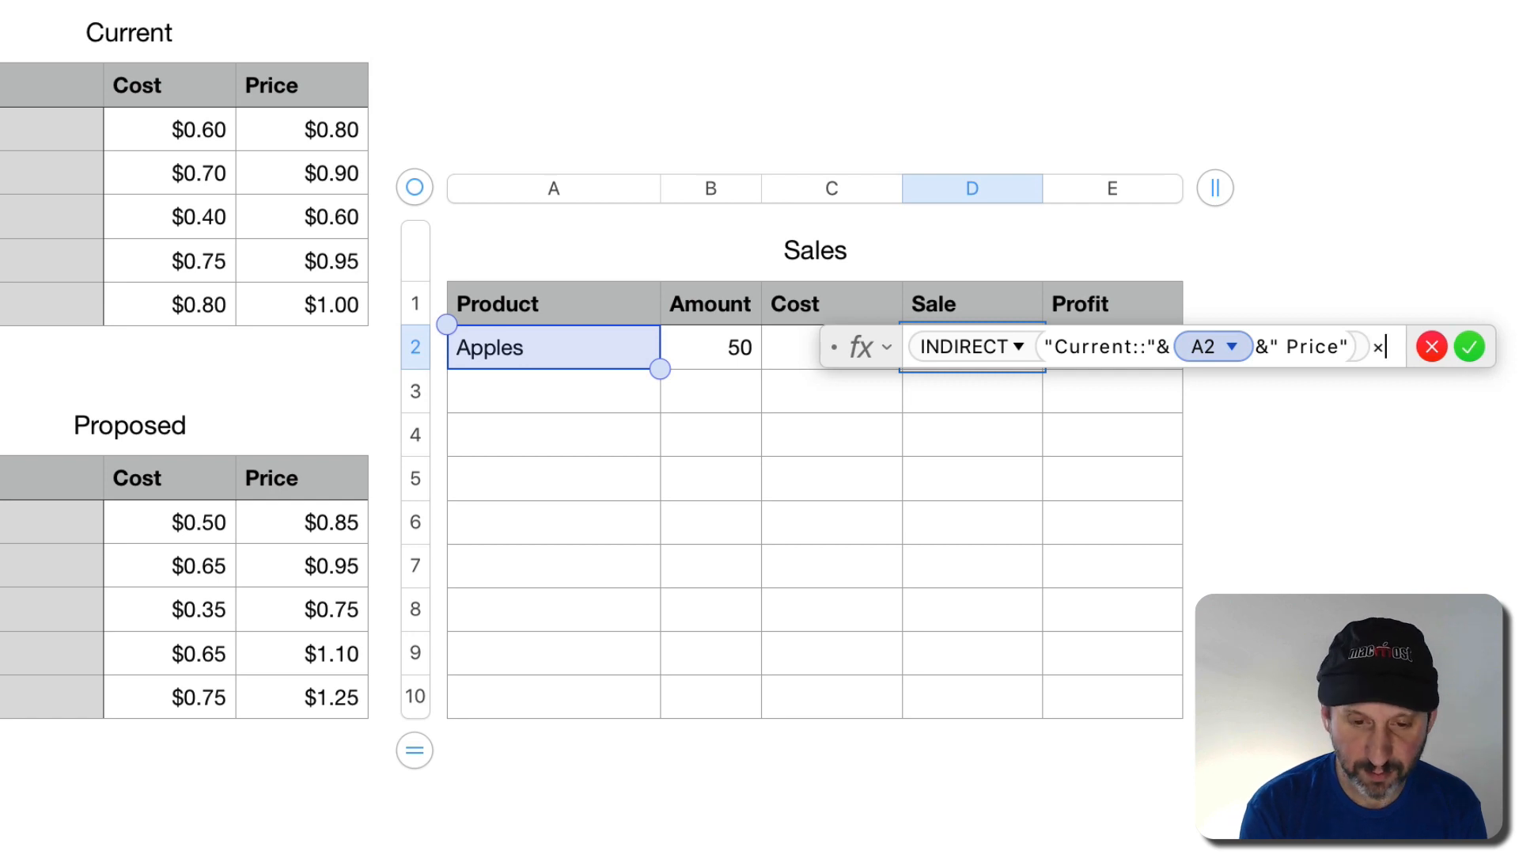
left_click(732, 342)
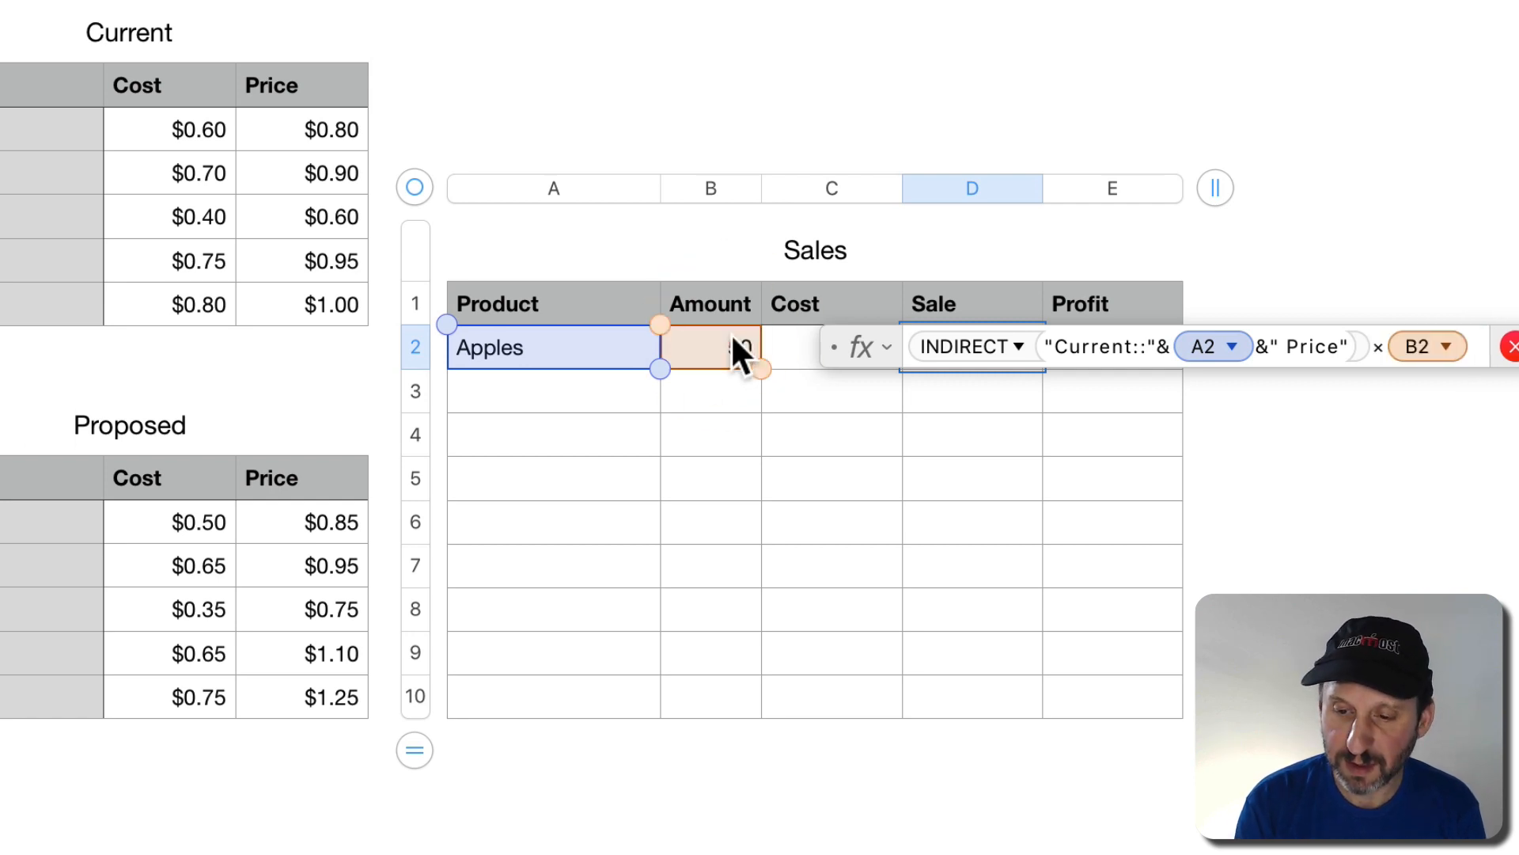
key("Return")
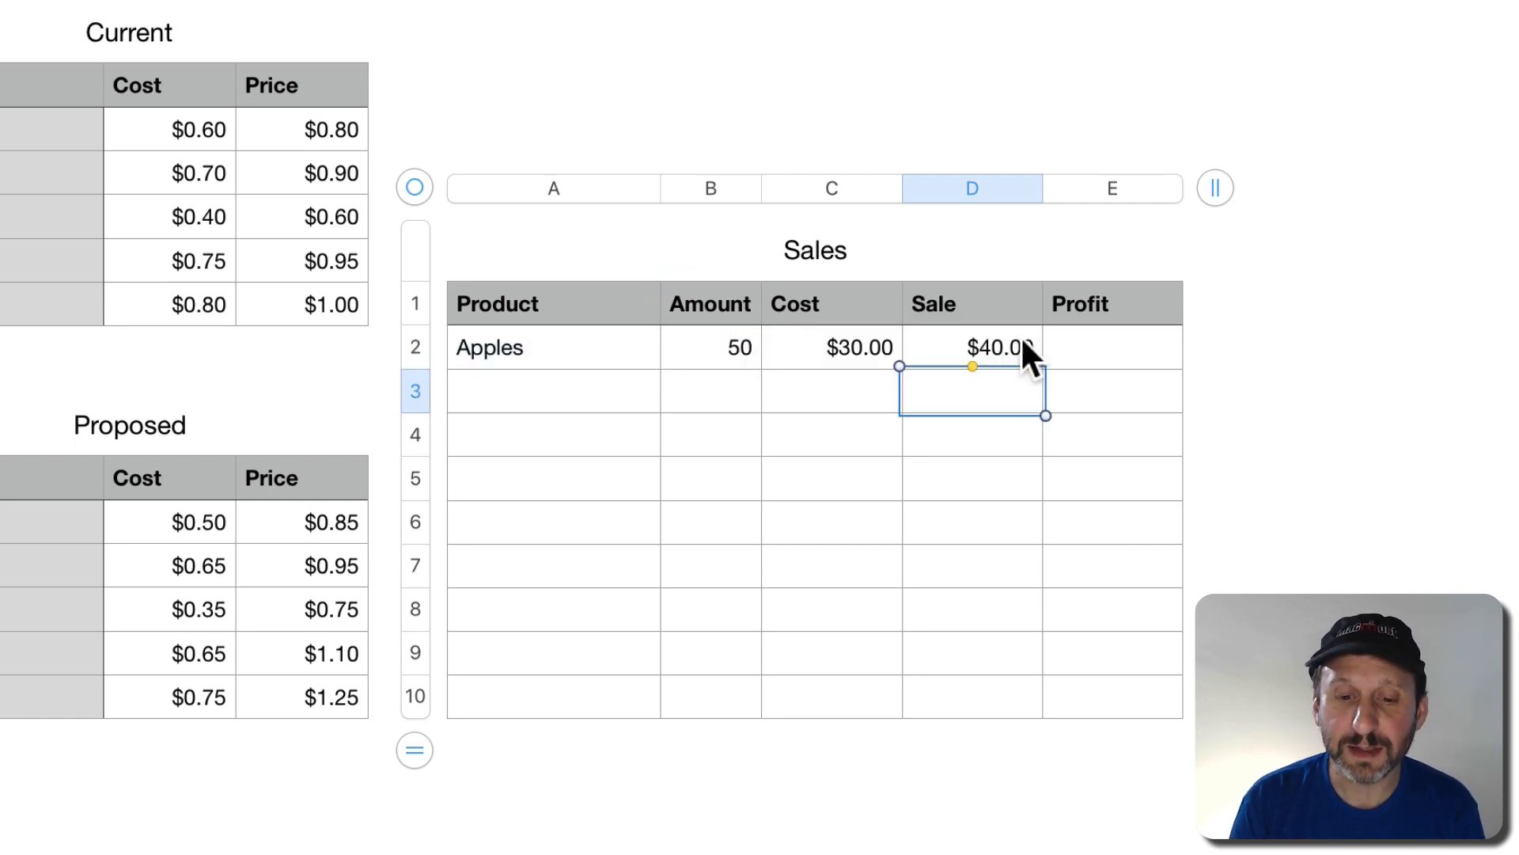
Calculate the profit in cell E2 of the Sales table as the sale in D2 minus the cost in C2
left_click(1070, 342)
type("=")
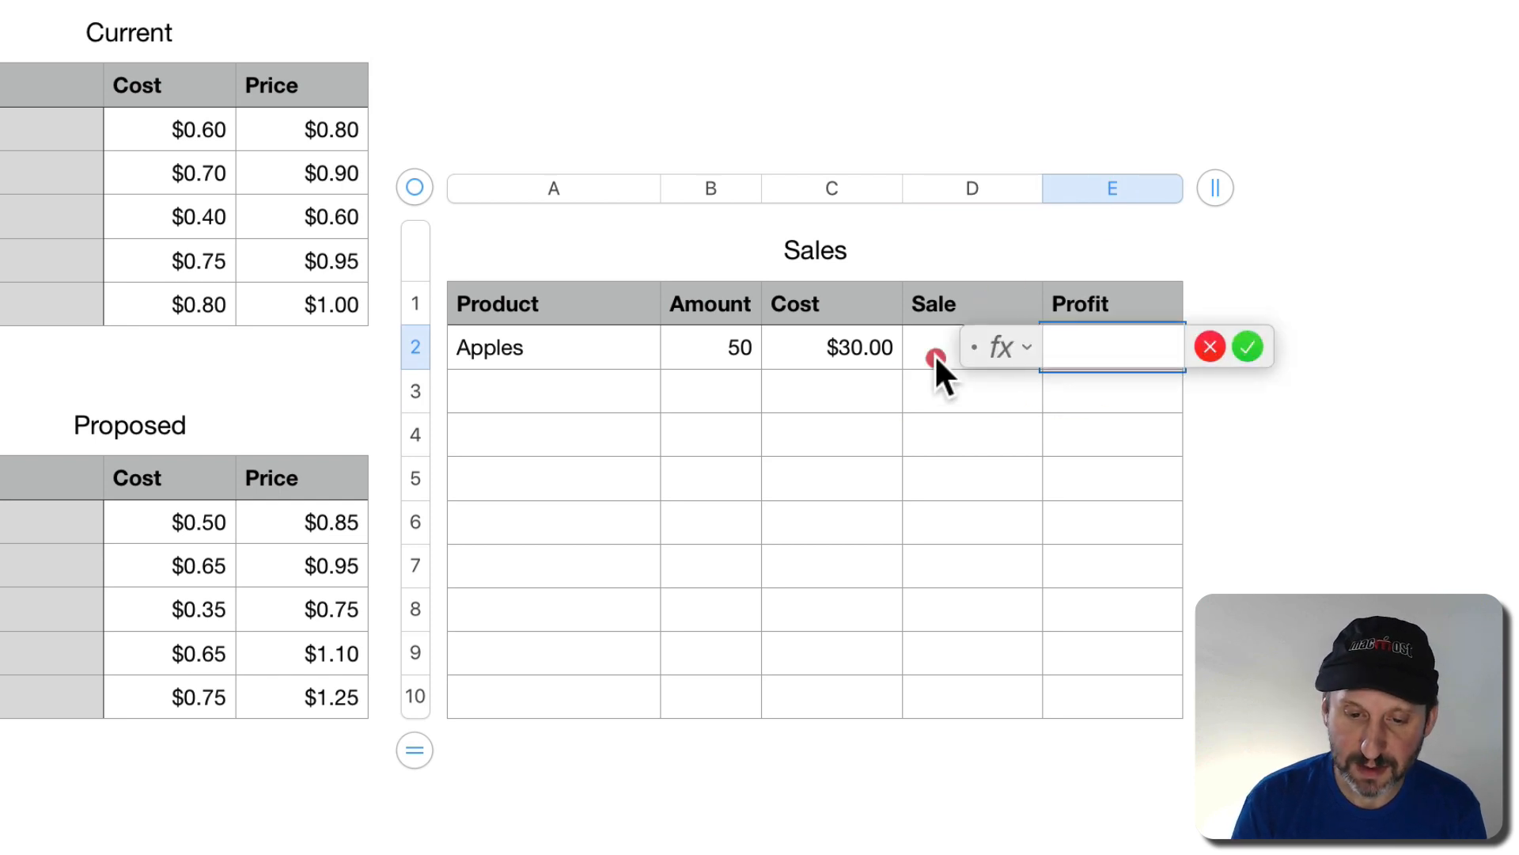
left_click(934, 354)
type("-")
left_click(848, 342)
key("Return")
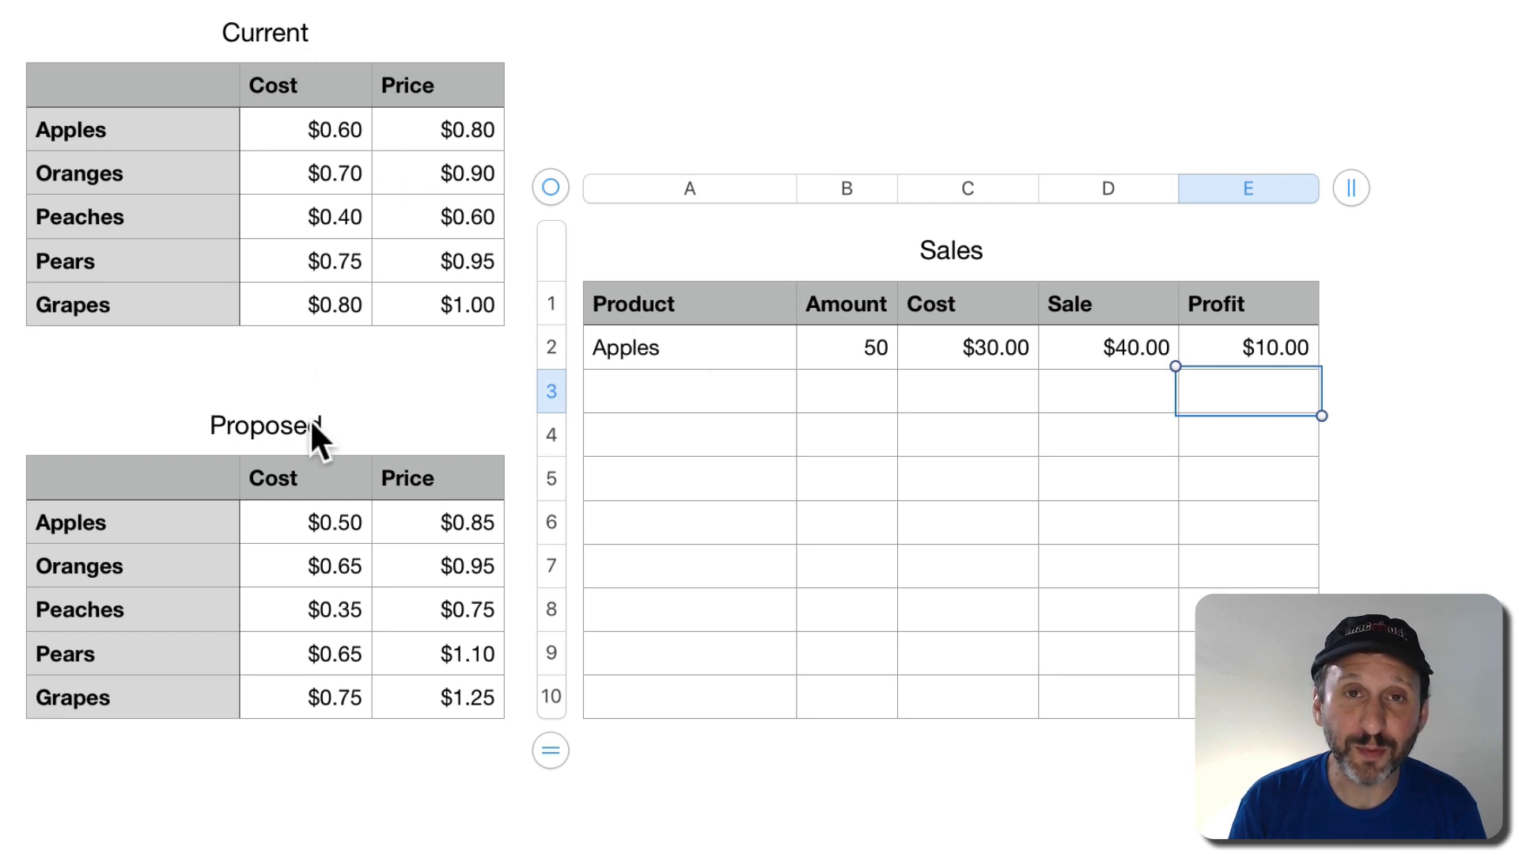
Change the table name in the cost formula in cell C2 of the Sales table to Proposed
left_click(986, 348)
left_click(986, 348)
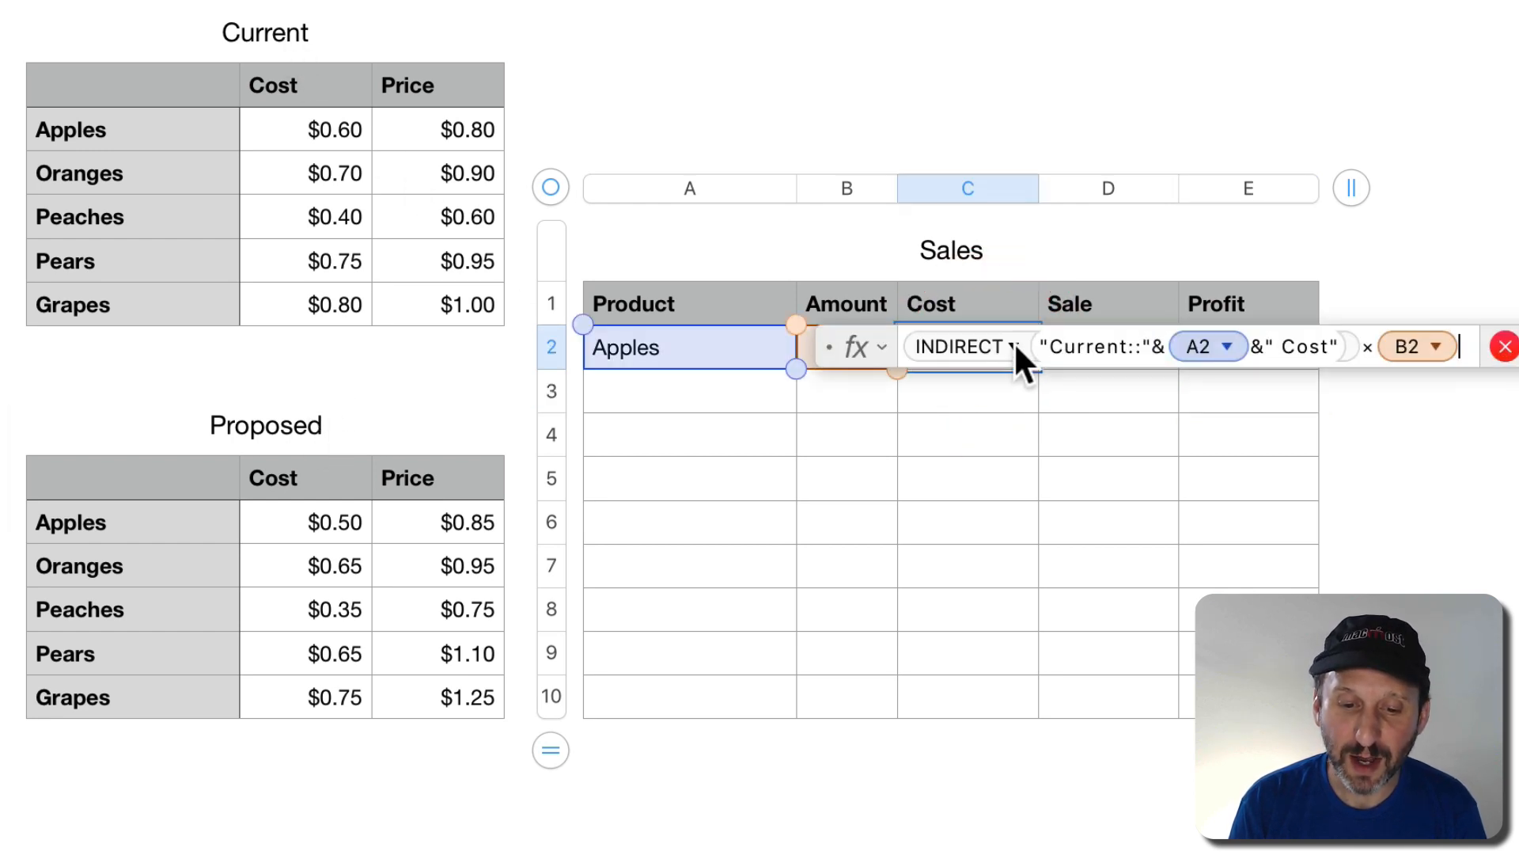
double_click(1082, 345)
type("Prop")
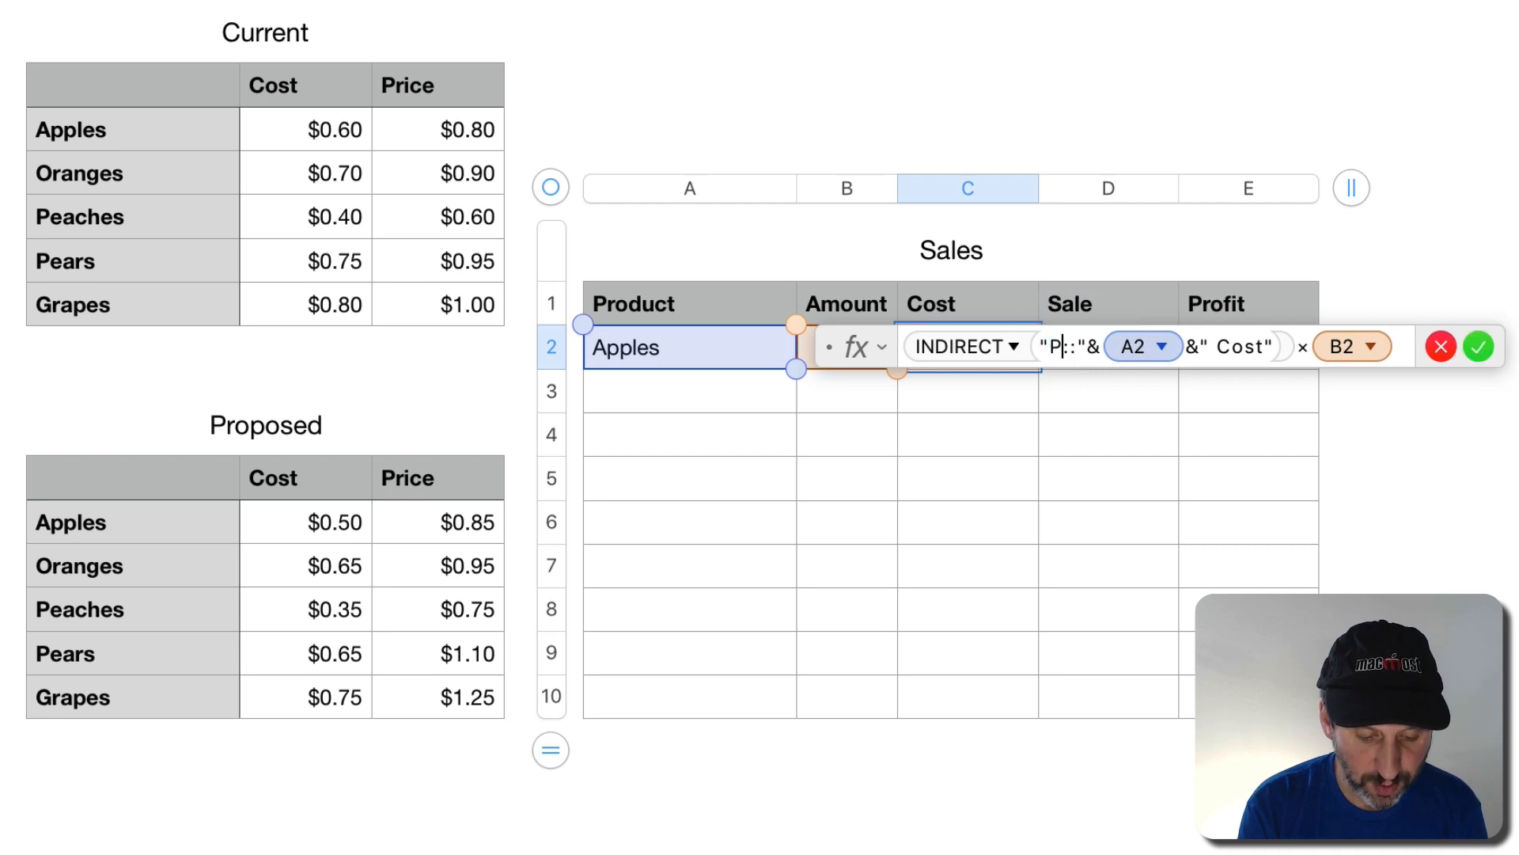
type("osed")
key("Return")
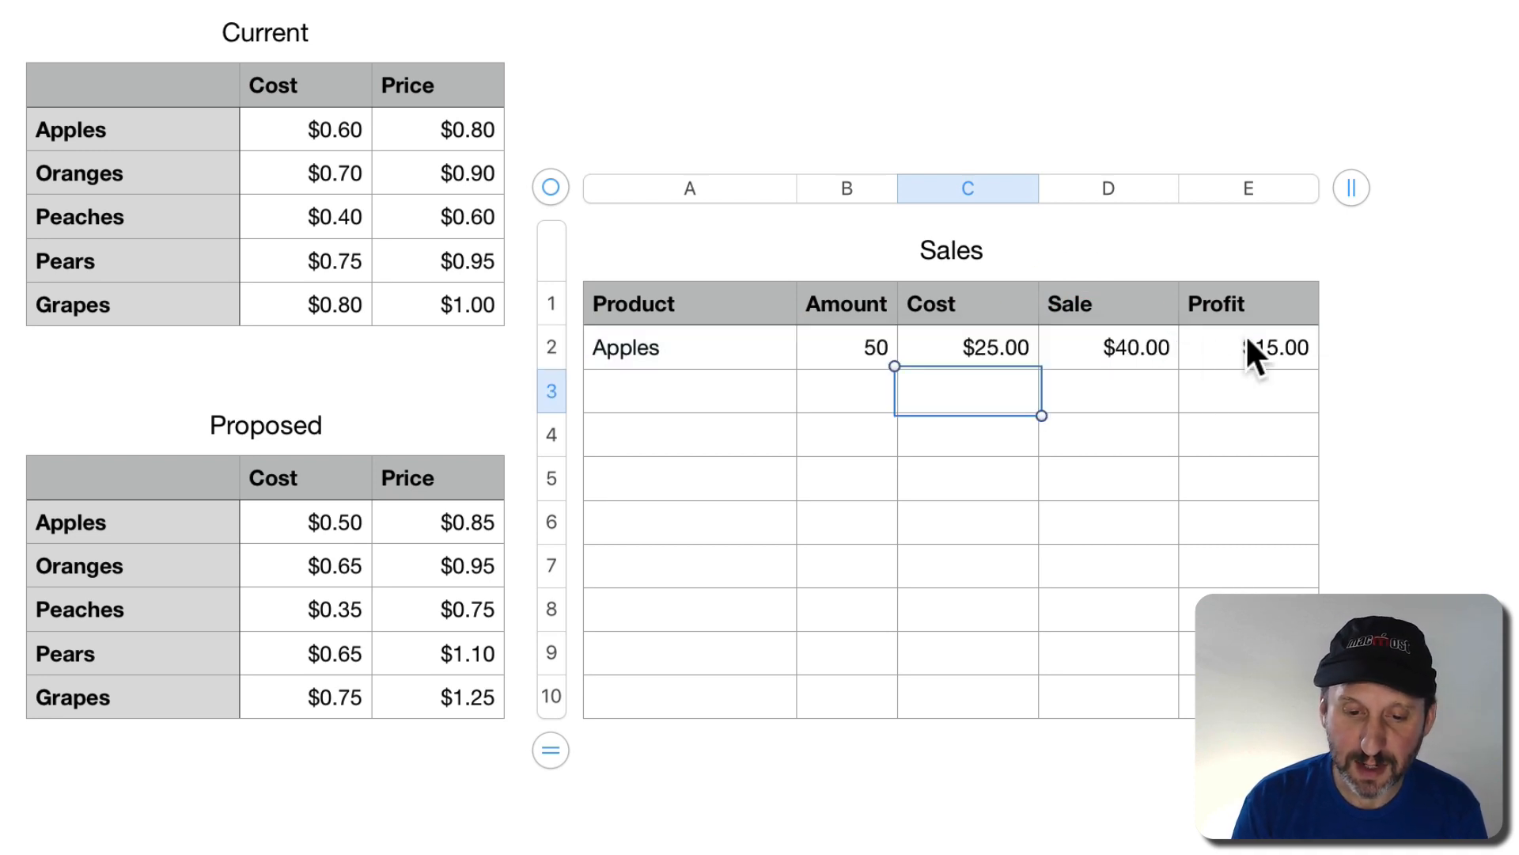
Change the table name in the sale formula in cell D2 of the Sales table to Proposed
left_click(1133, 346)
left_click(1133, 347)
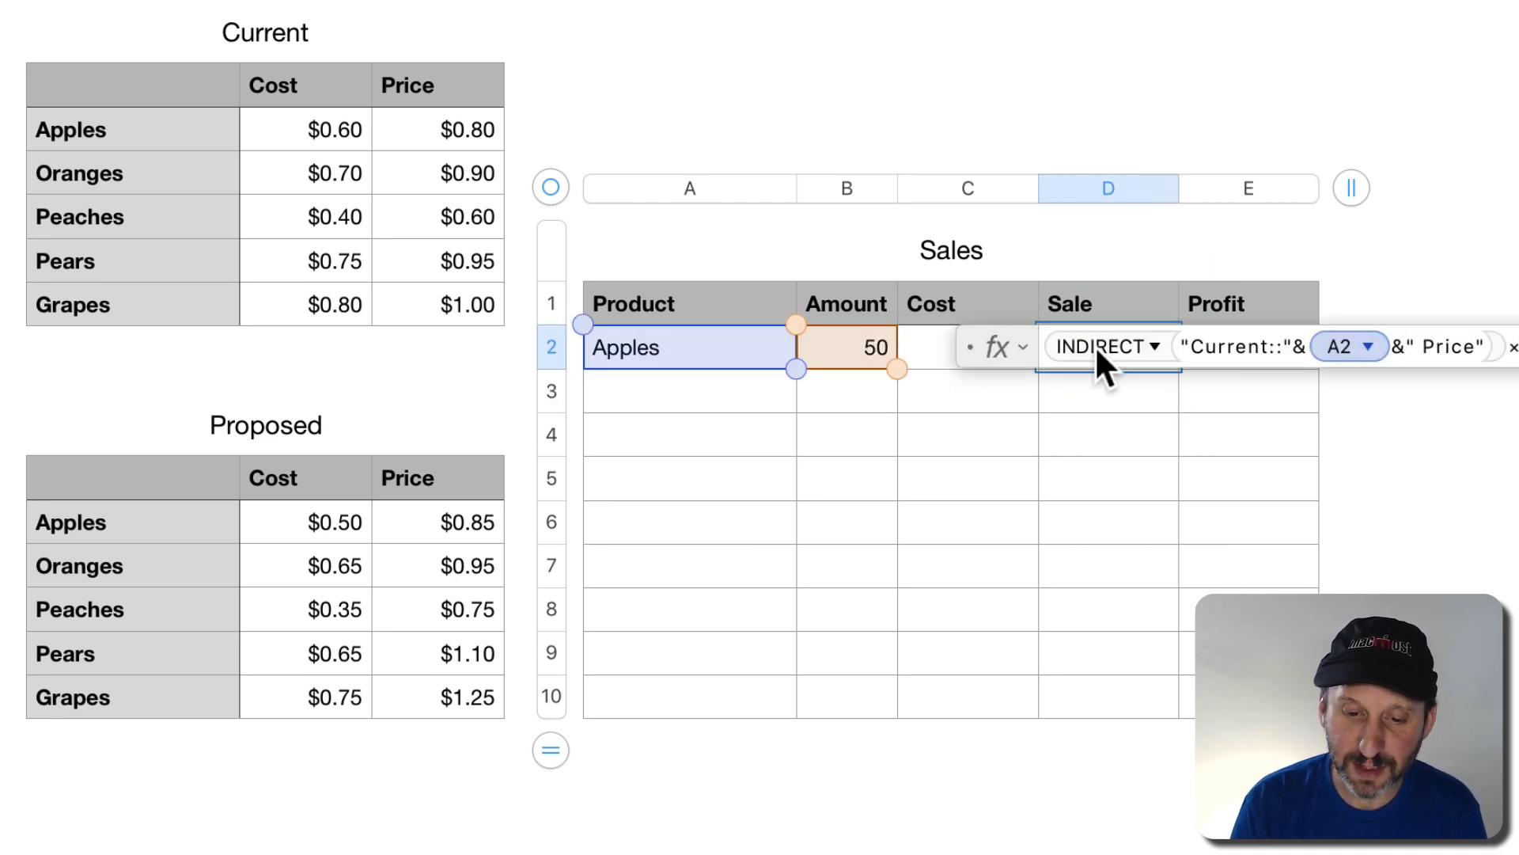
double_click(1232, 347)
type("Proposed")
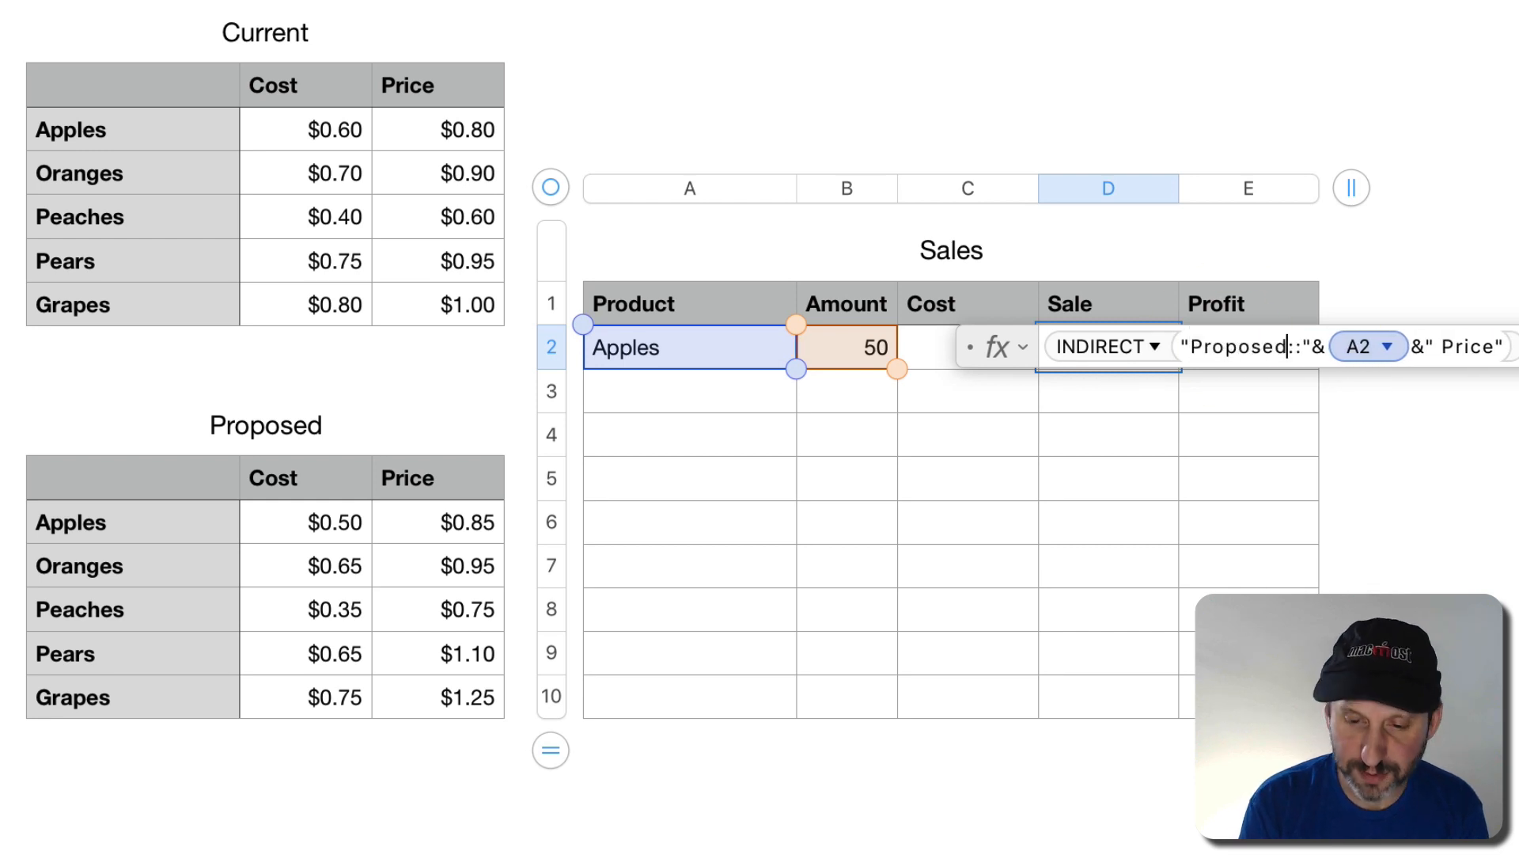
key("Return")
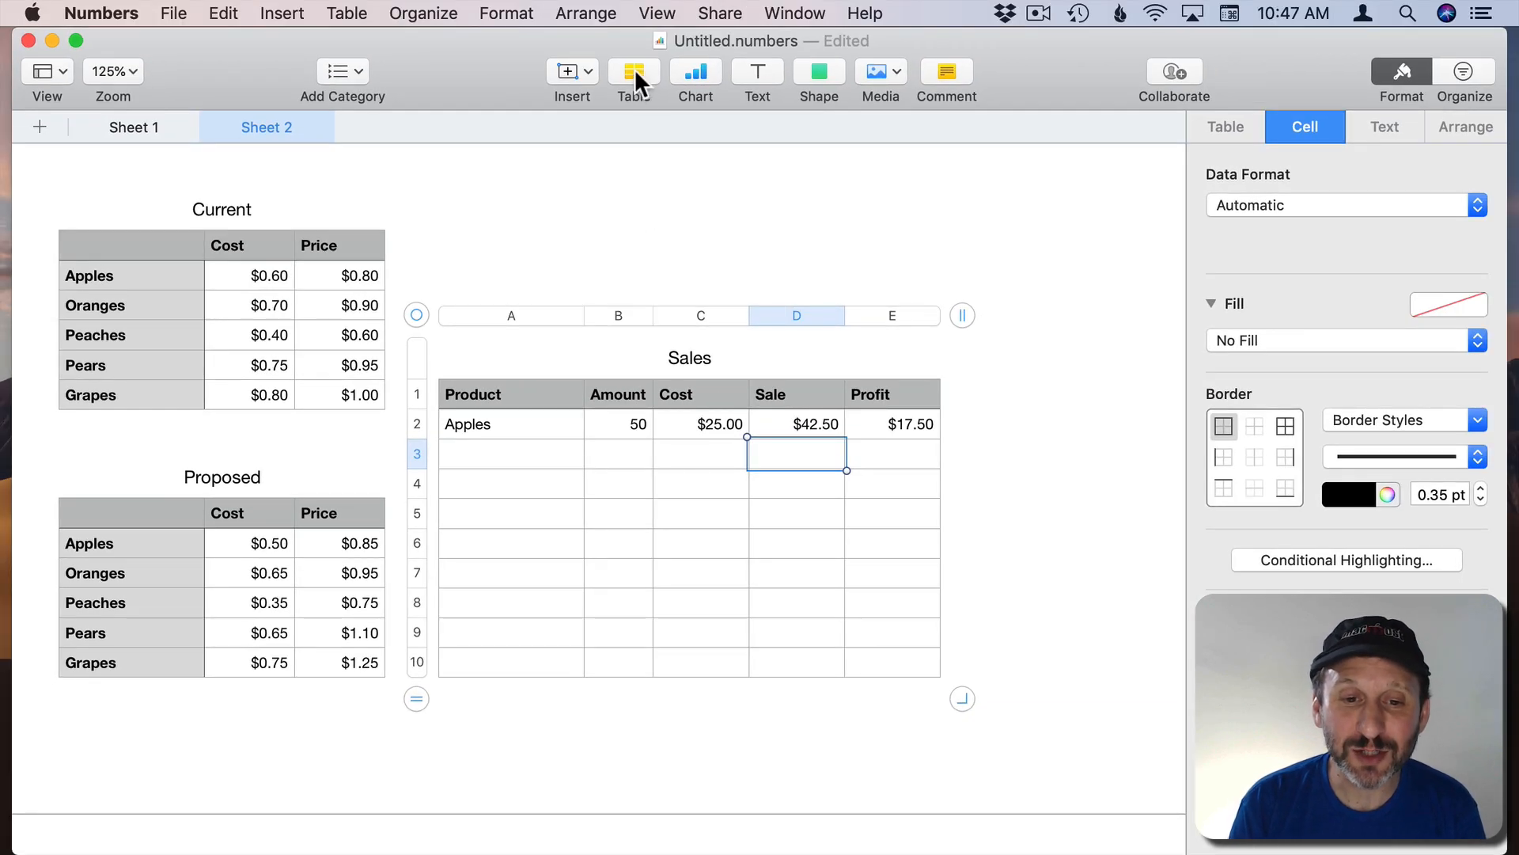
Add a plain table without headers to the sheet and reduce it to one row and one column
left_click(635, 69)
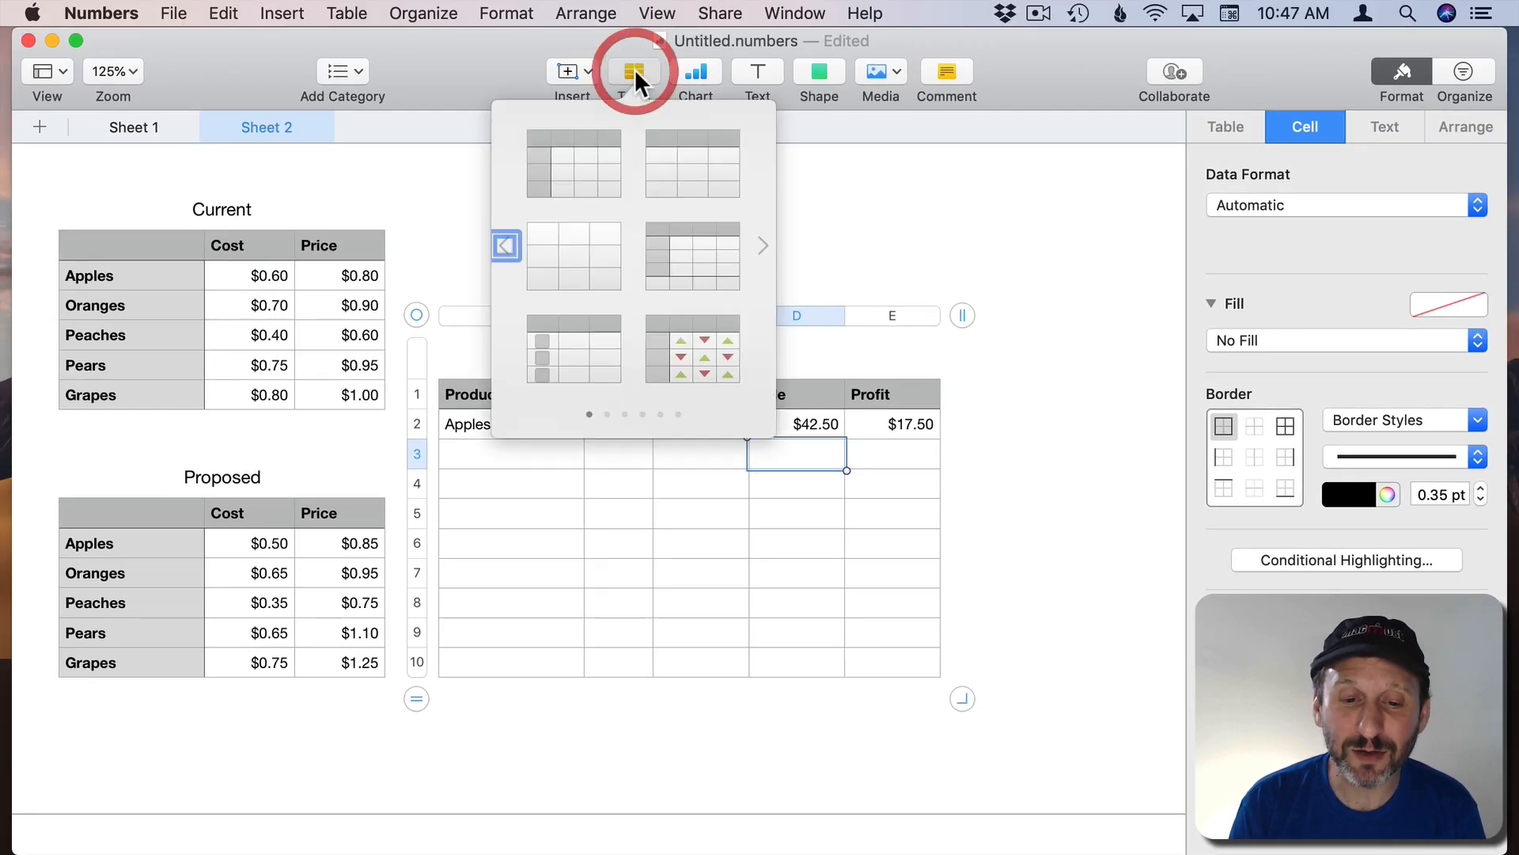
left_click(584, 260)
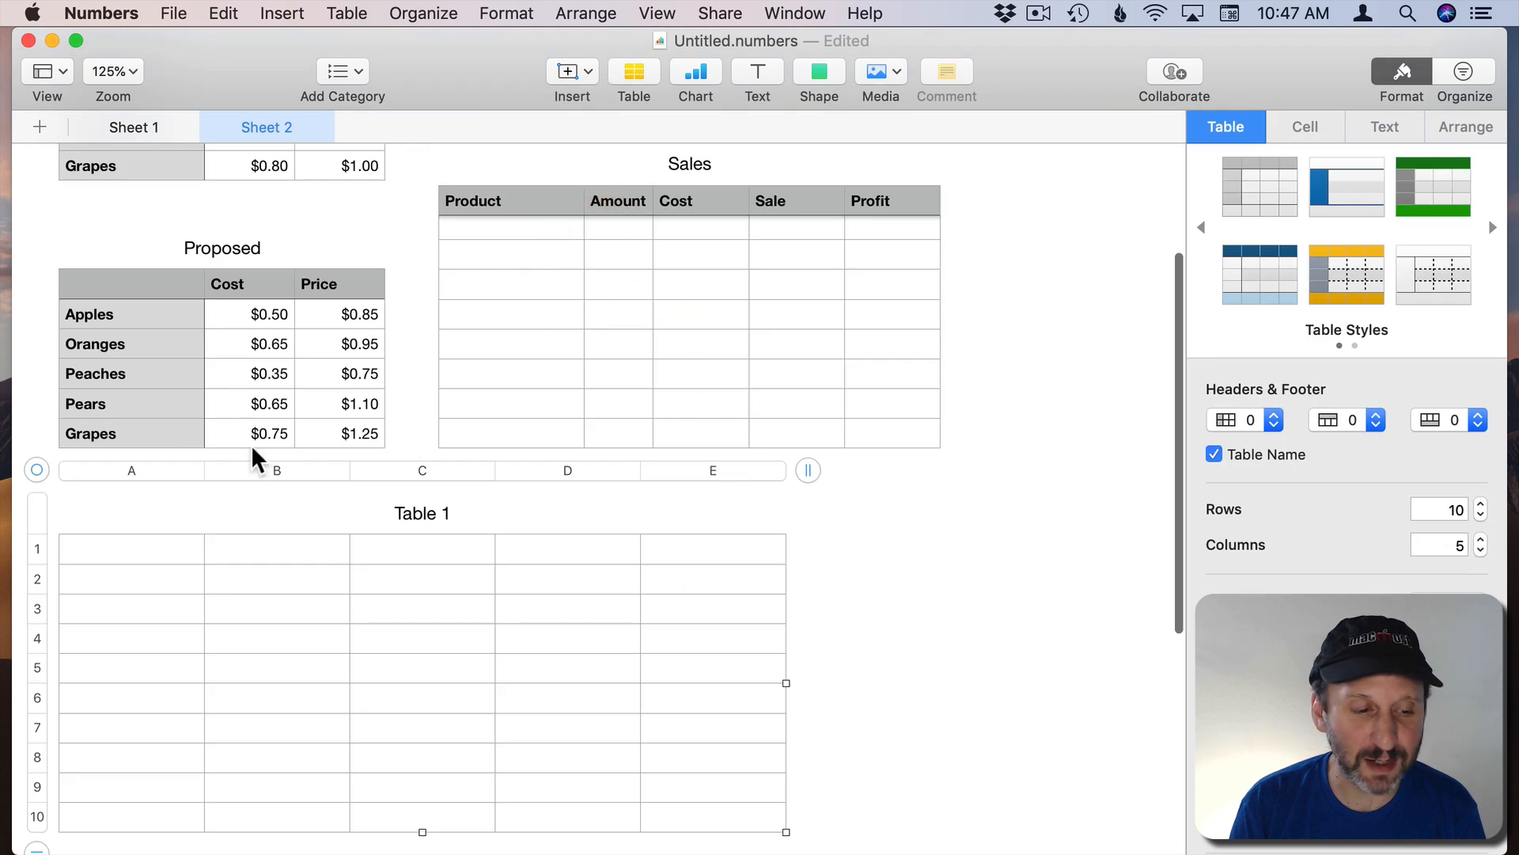
left_click_drag(805, 470, 348, 482)
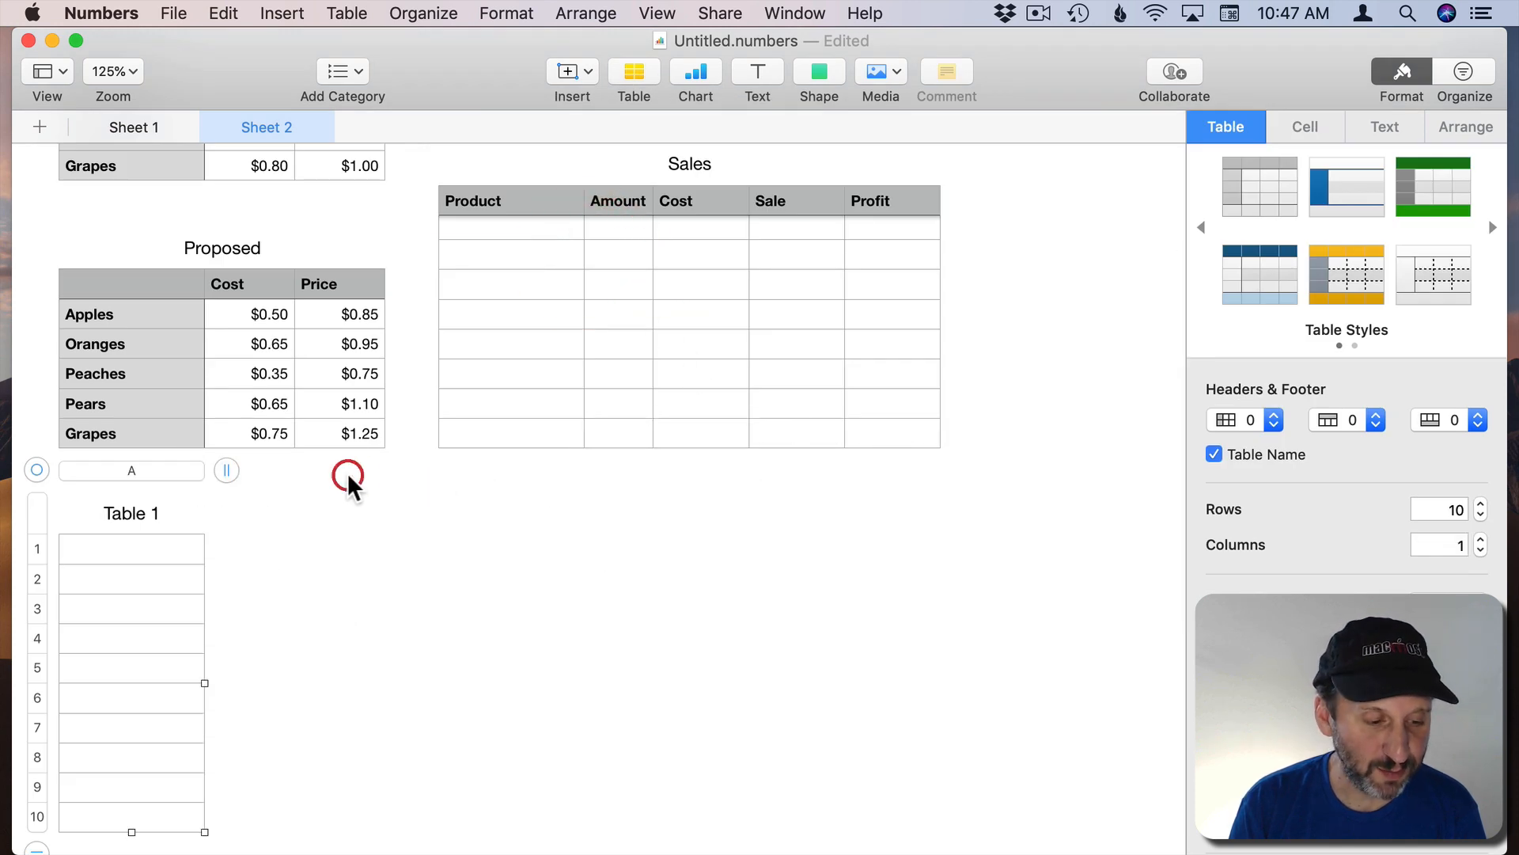
left_click_drag(37, 847, 43, 554)
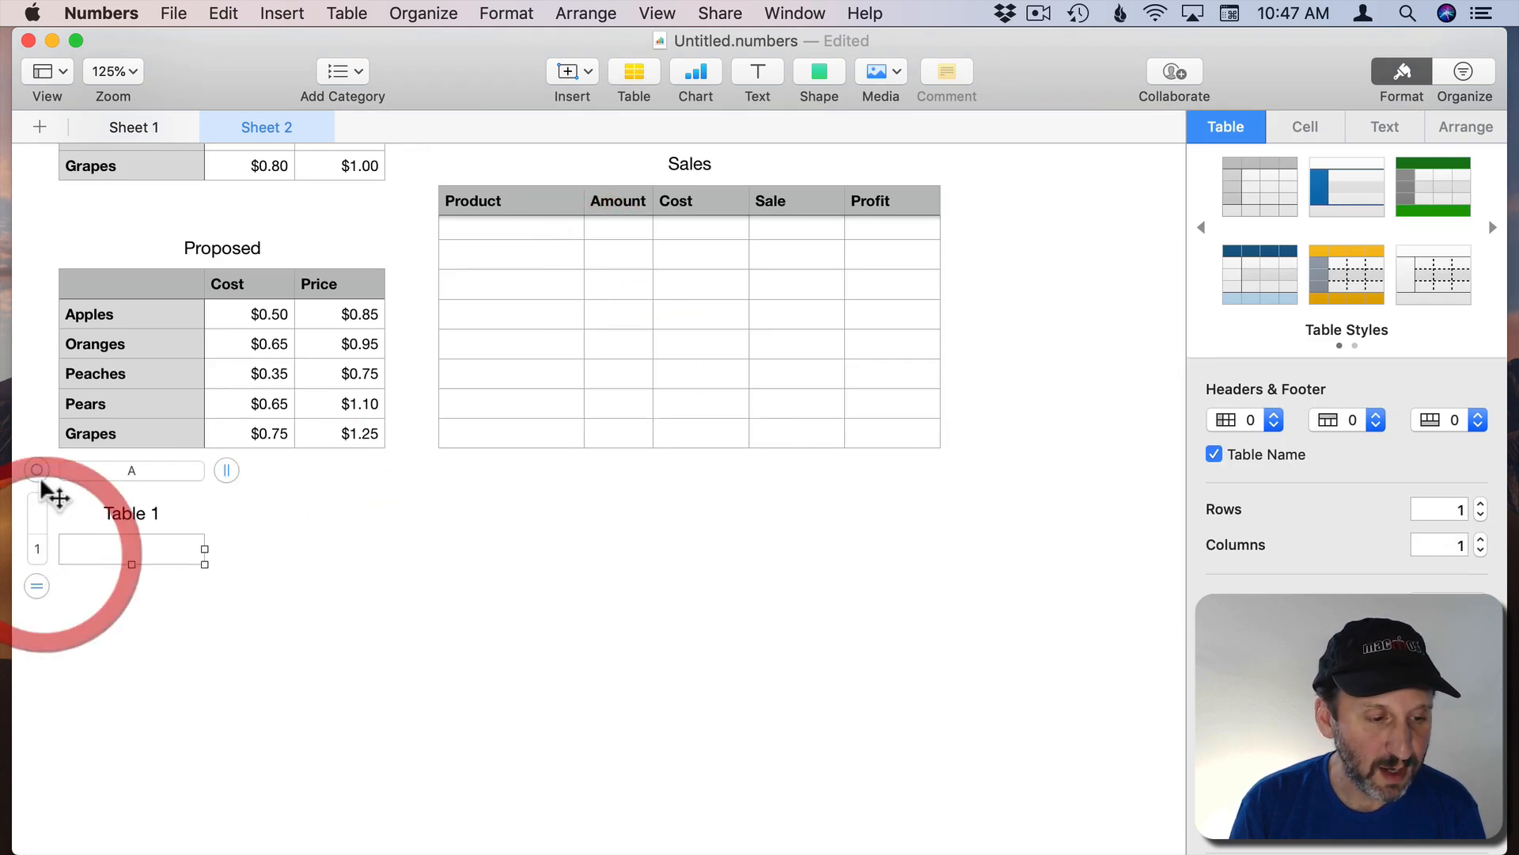
Move the one-cell table above the Sales table and rename it Which Type
left_click_drag(42, 480, 439, 153)
left_click(654, 222)
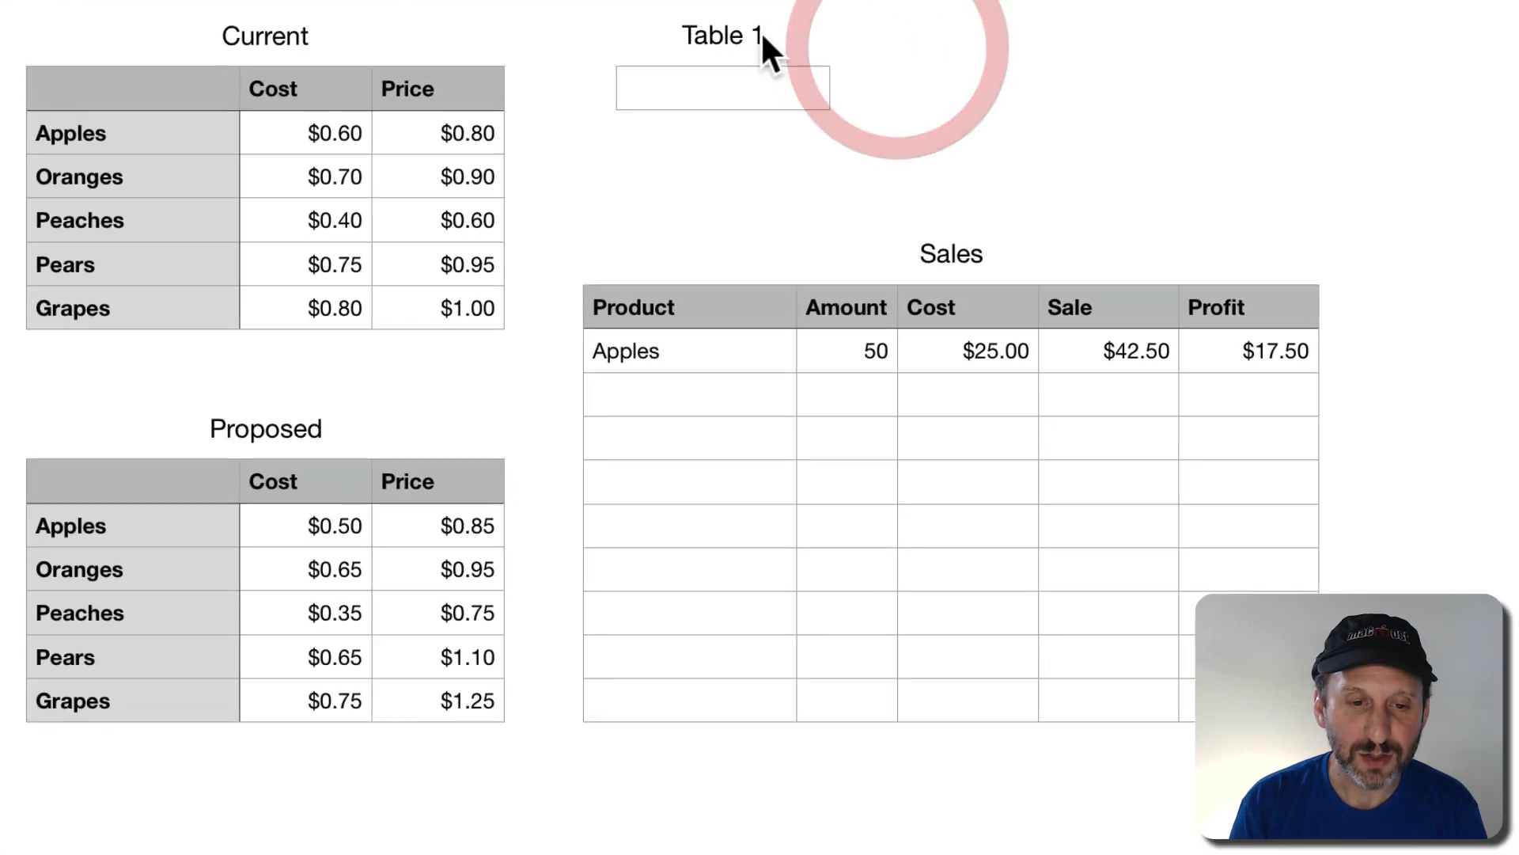
left_click(762, 31)
double_click(761, 32)
type("Which ")
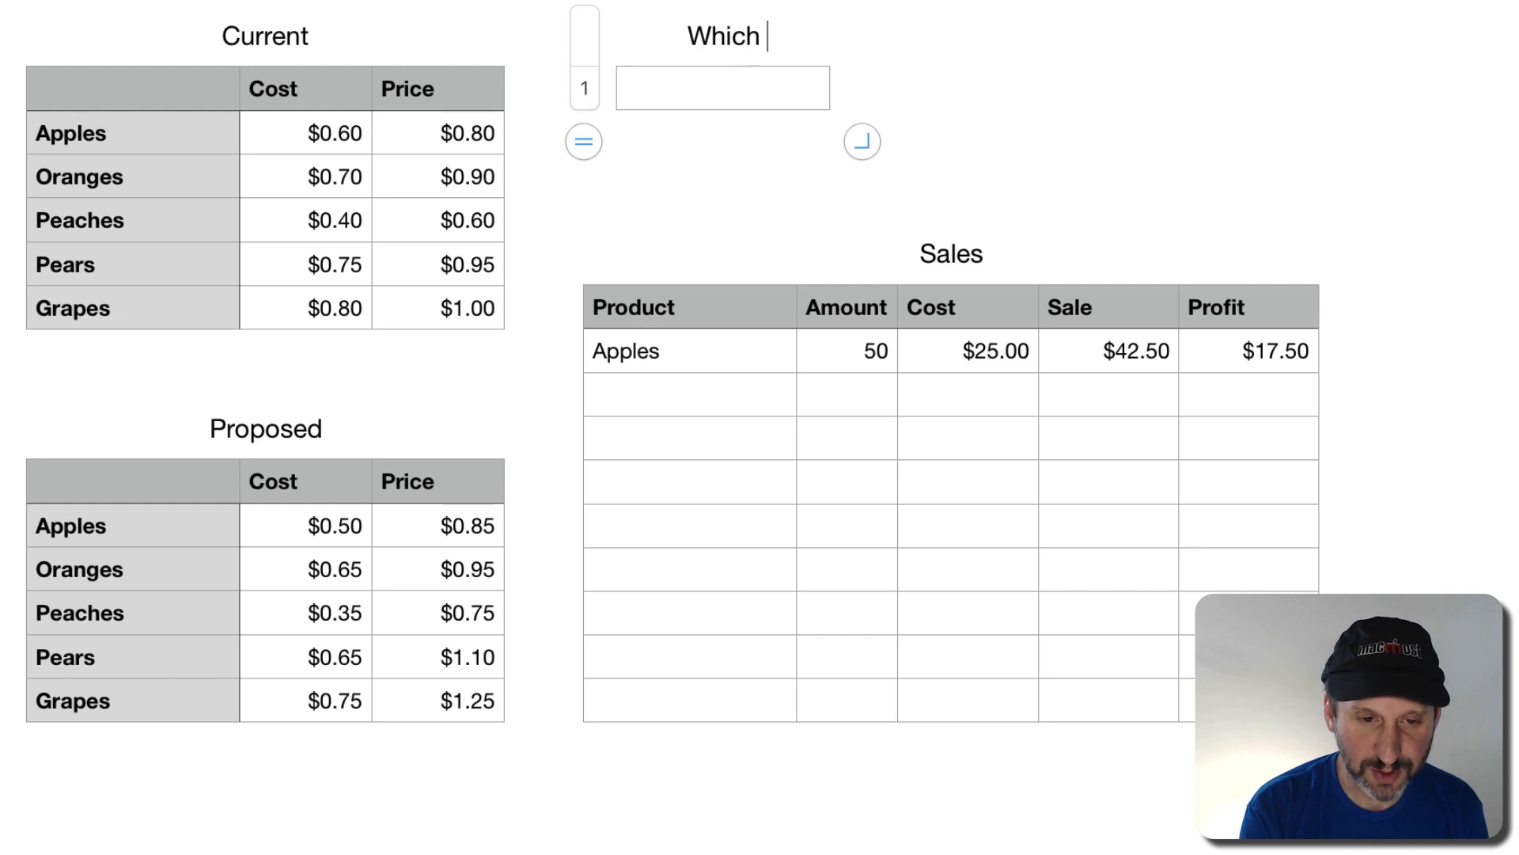
type("Type")
key("Escape")
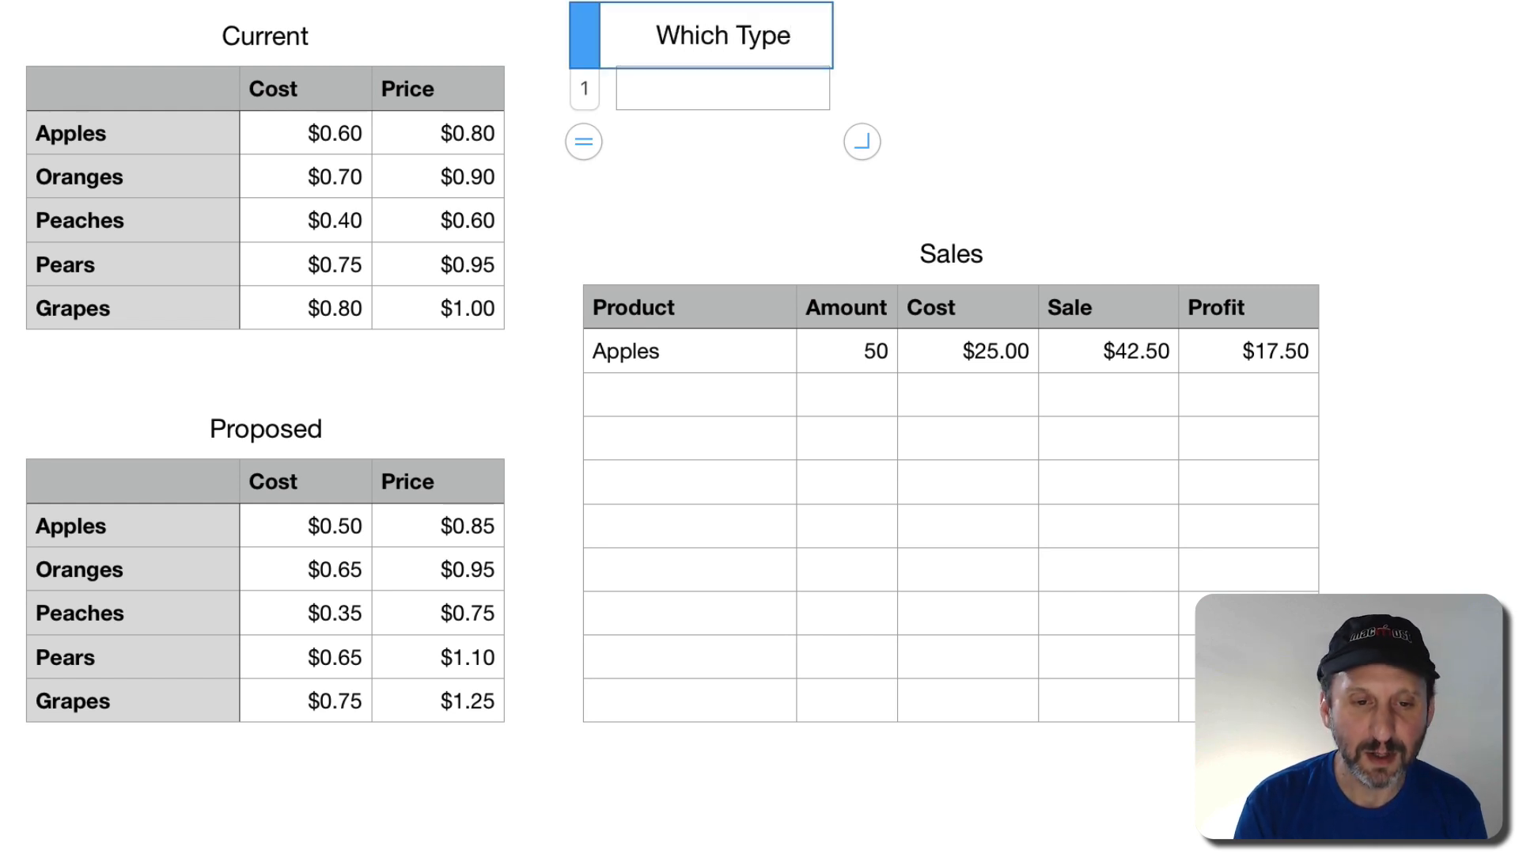
Enter Current in the single cell of the Which Type table
left_click(740, 162)
left_click(728, 88)
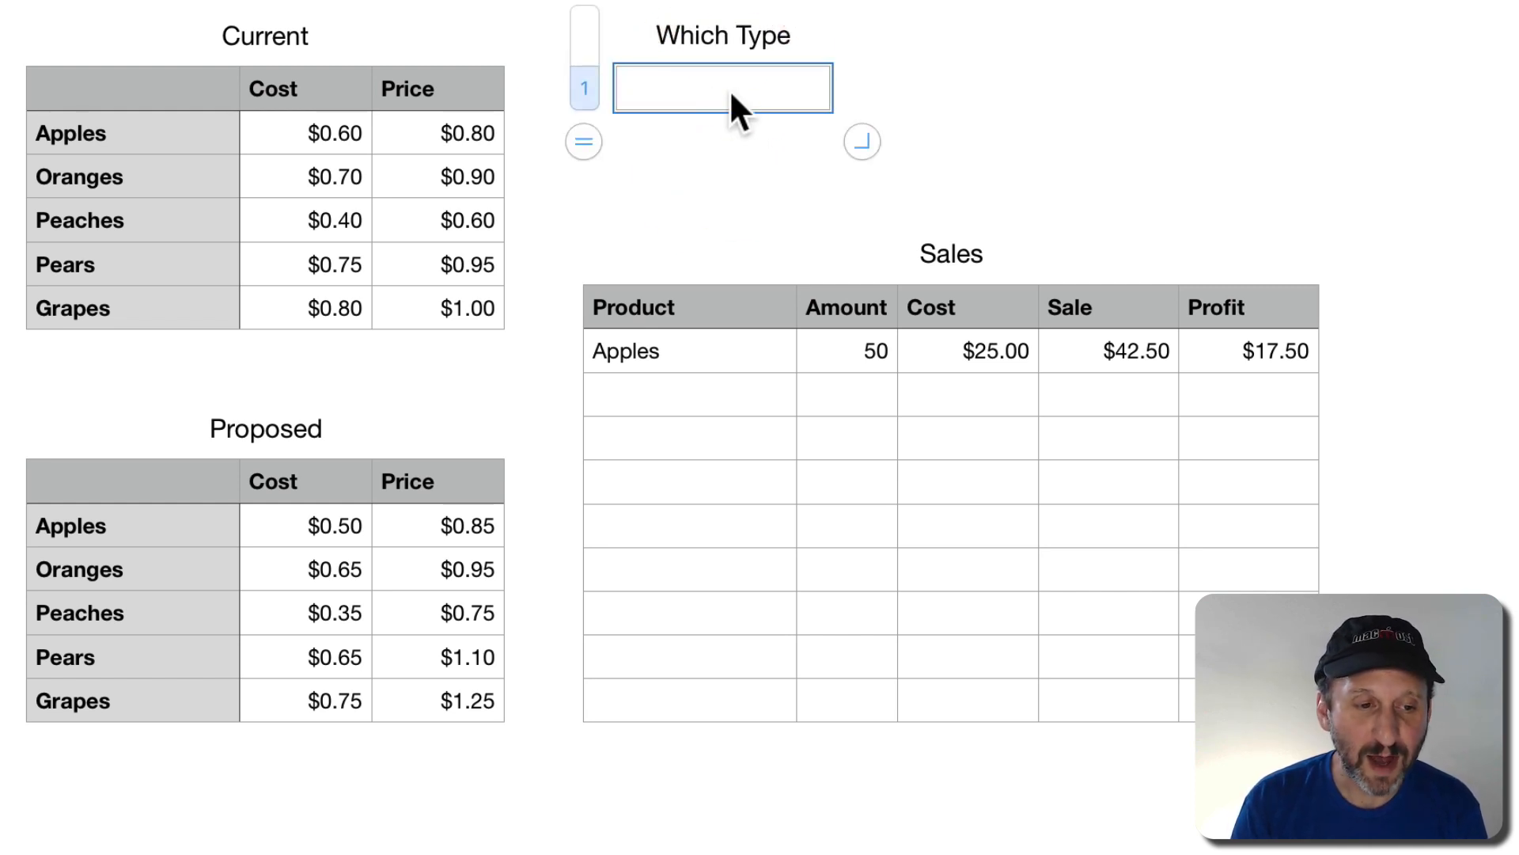
type("Current")
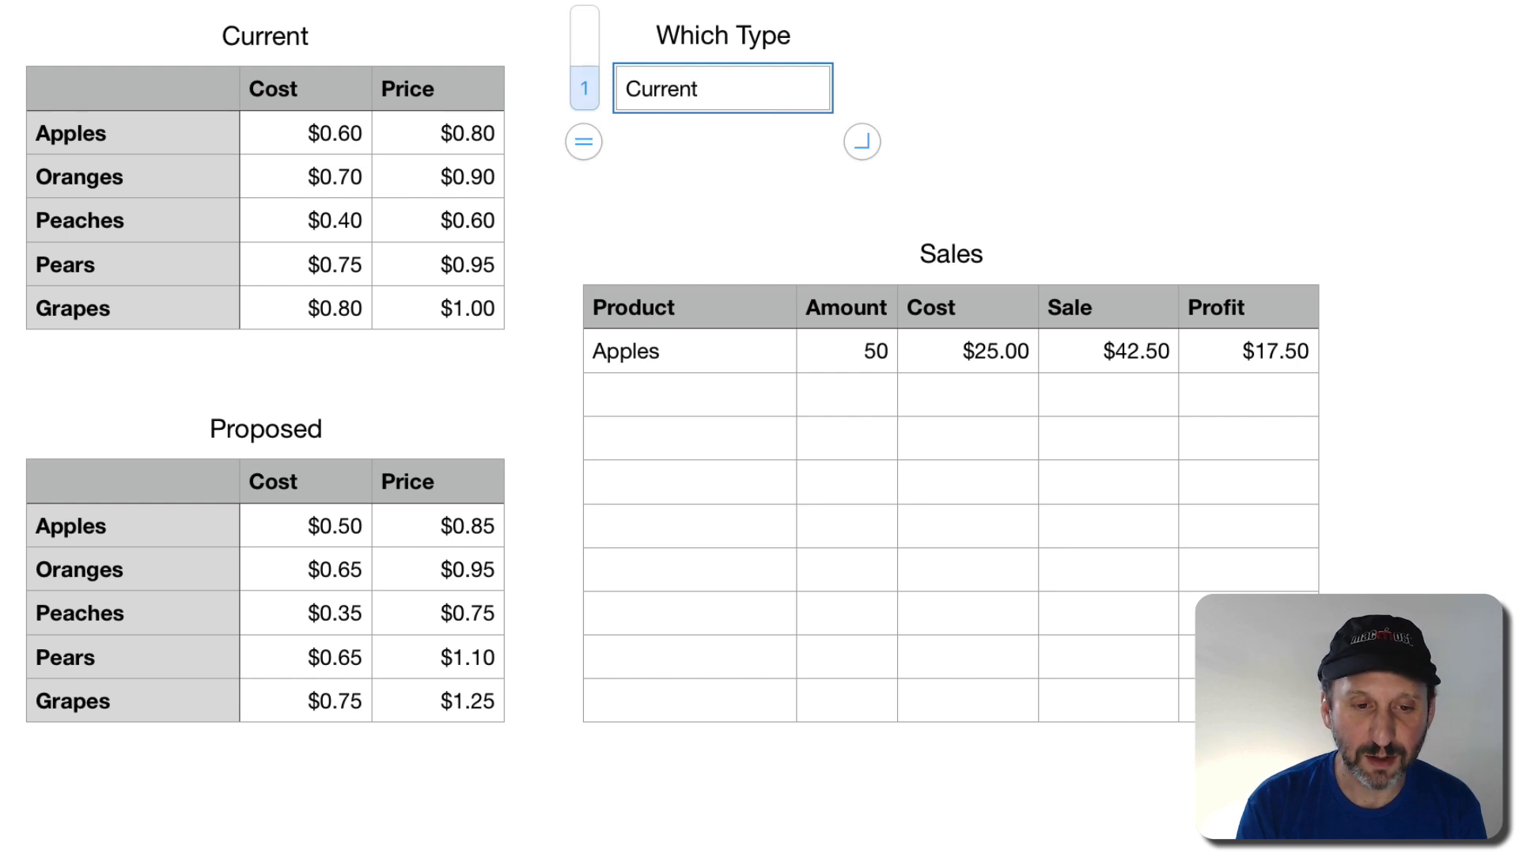
Replace the text Proposed in the C2 formula of the Sales table with Which Type::A1, joined by & to the "::" string
left_click(963, 344)
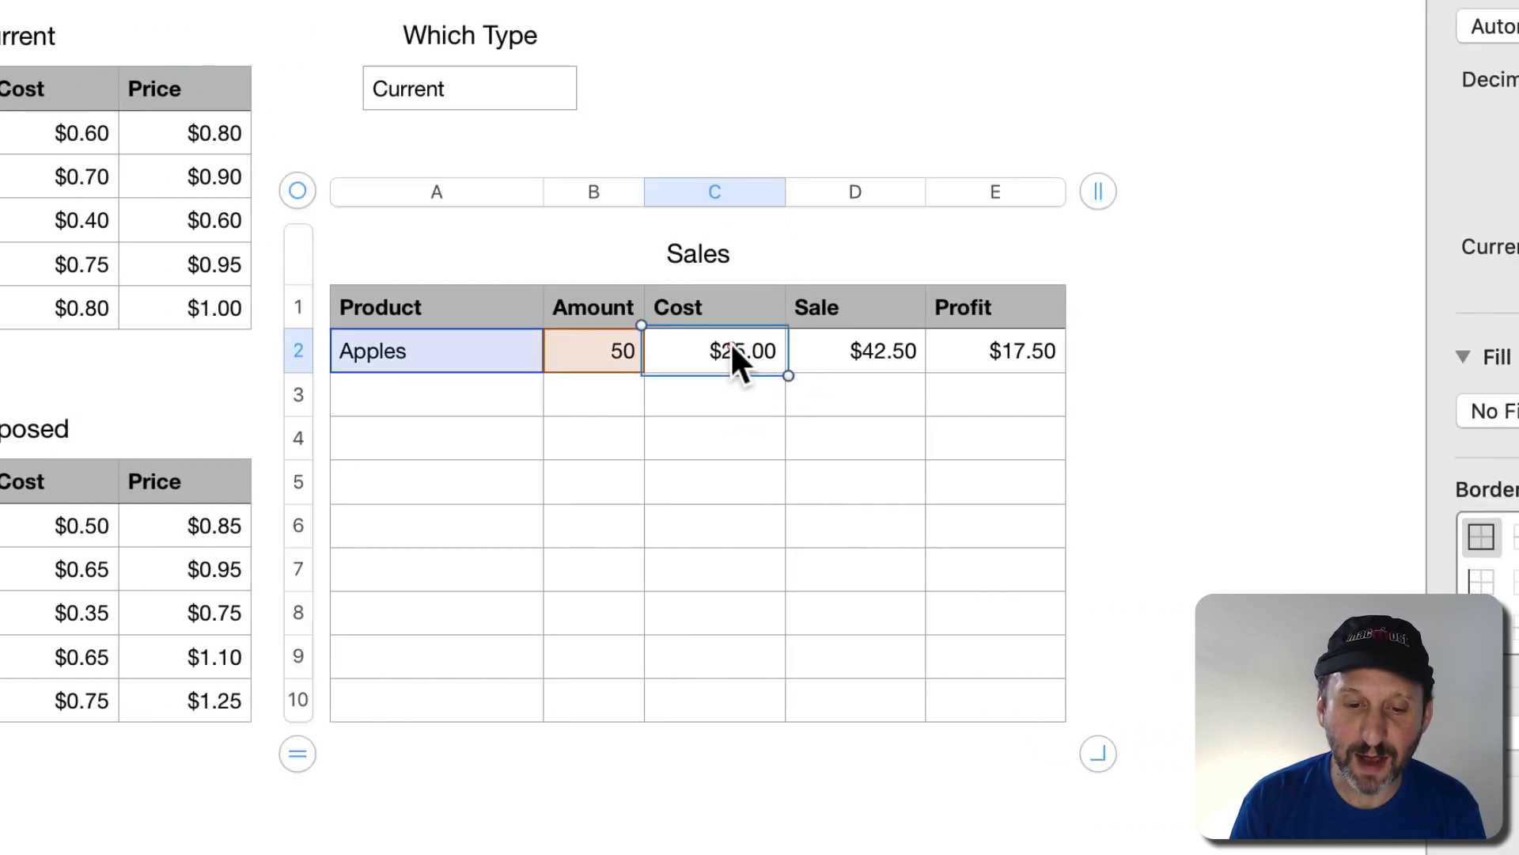
double_click(949, 342)
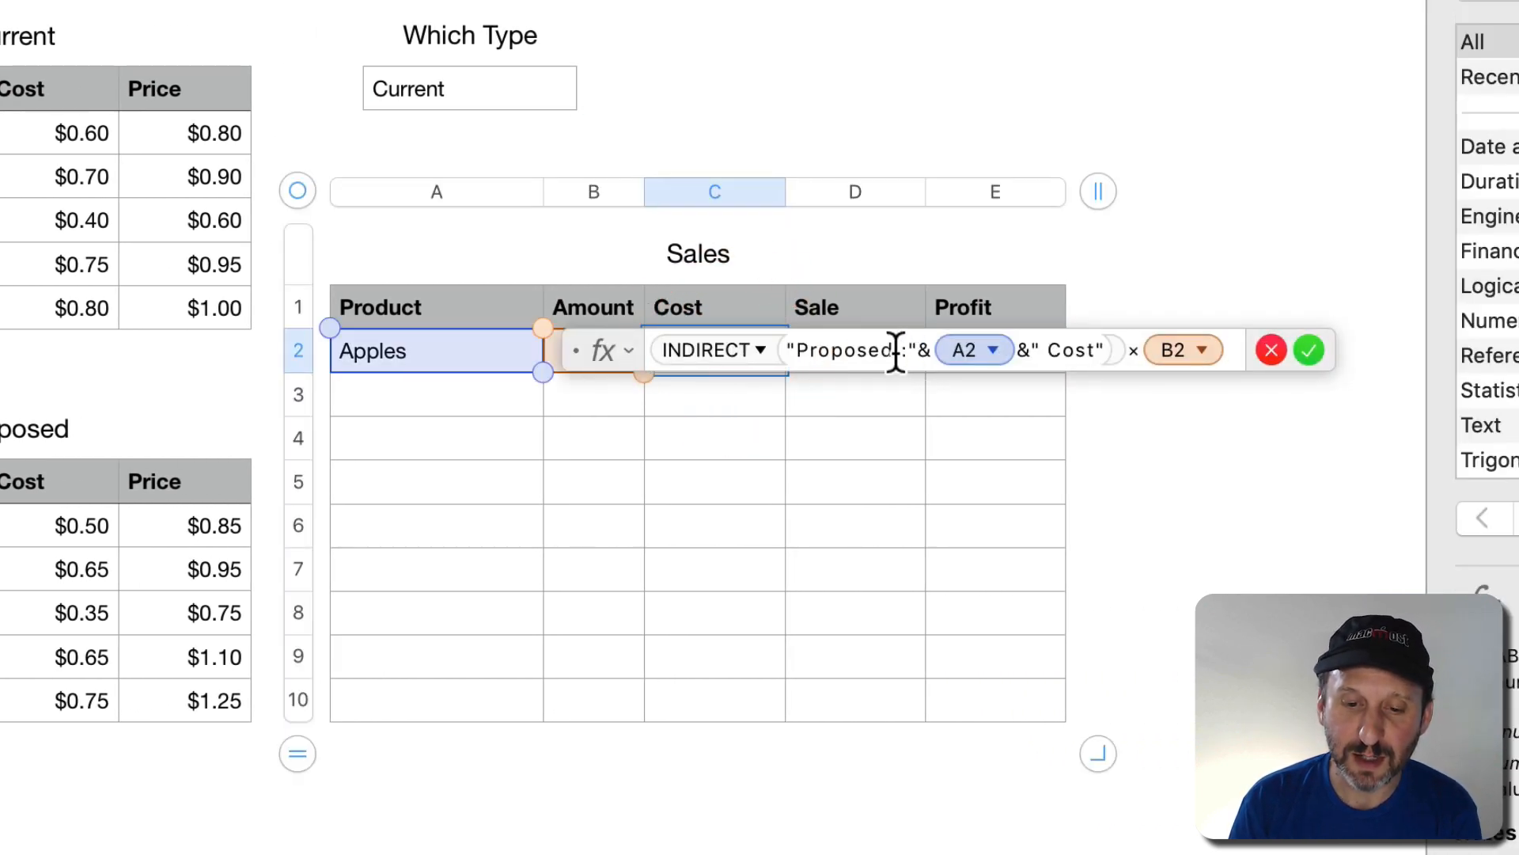
left_click_drag(894, 350, 804, 350)
key("BackSpace")
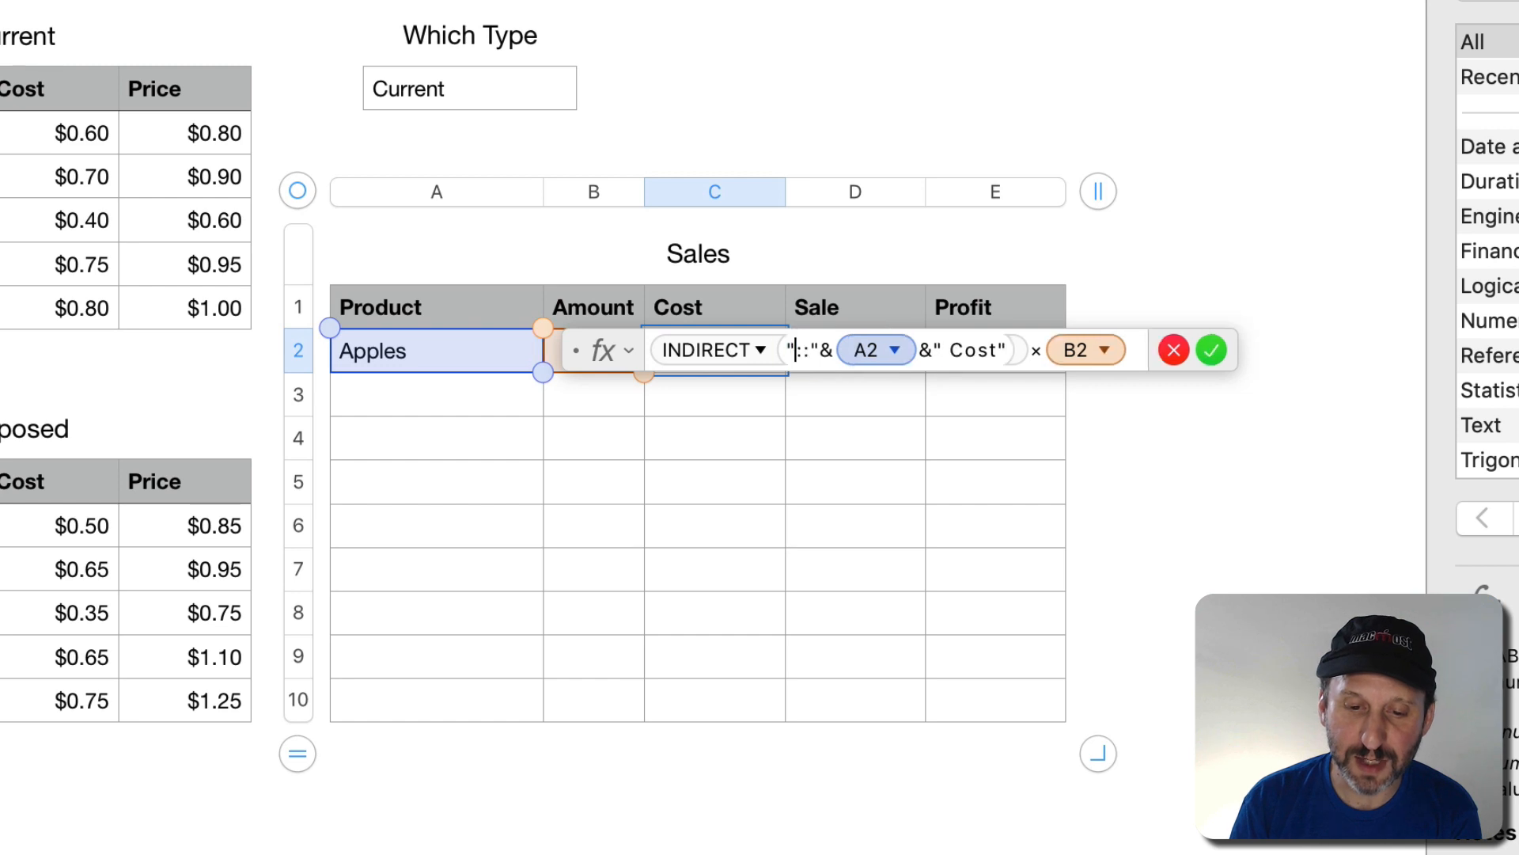
left_click(790, 351)
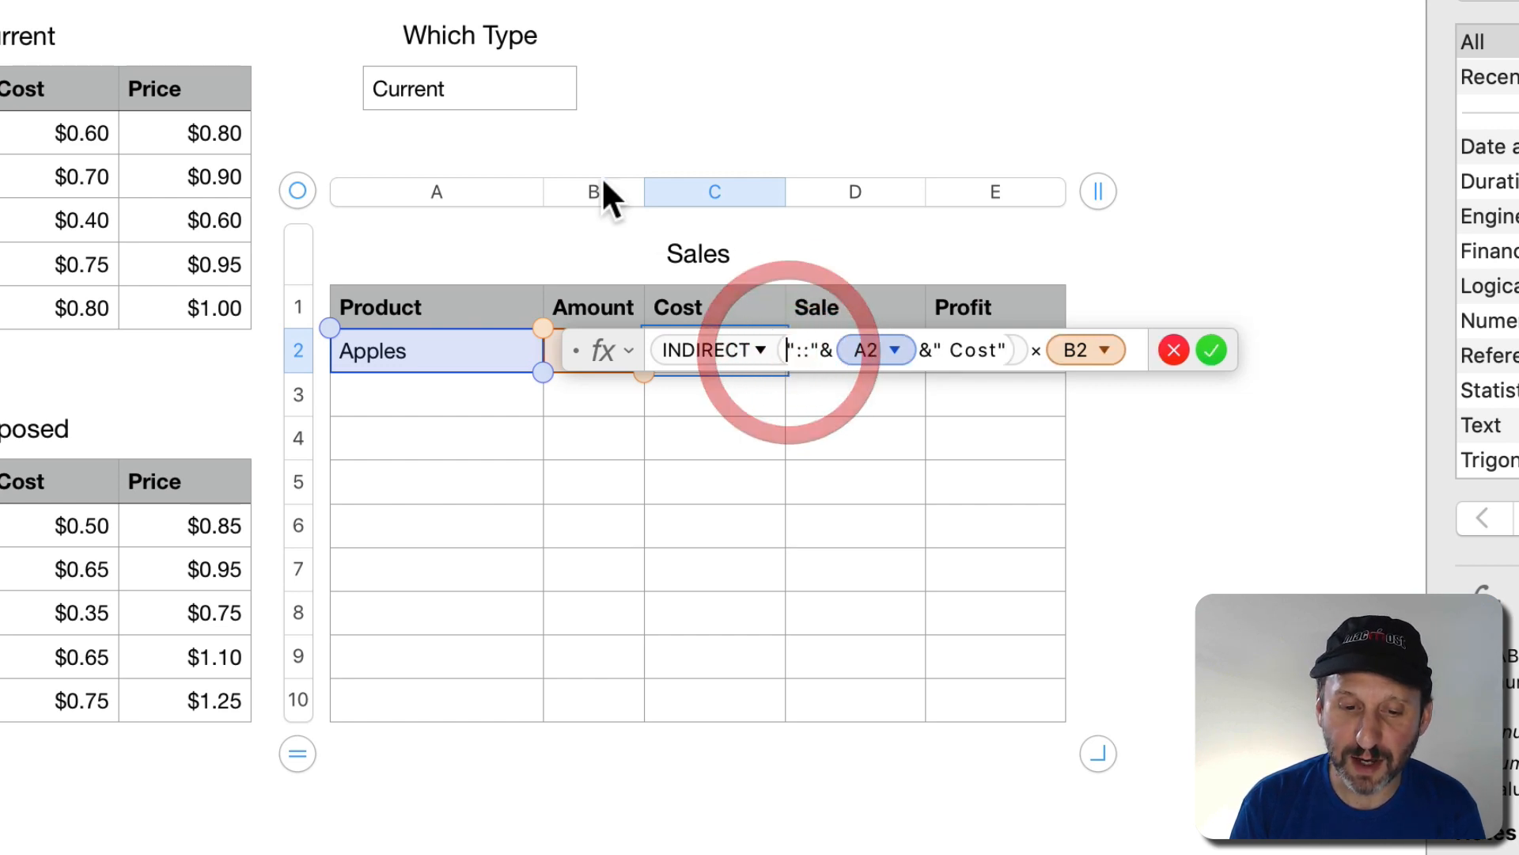
left_click(473, 87)
key("BackSpace")
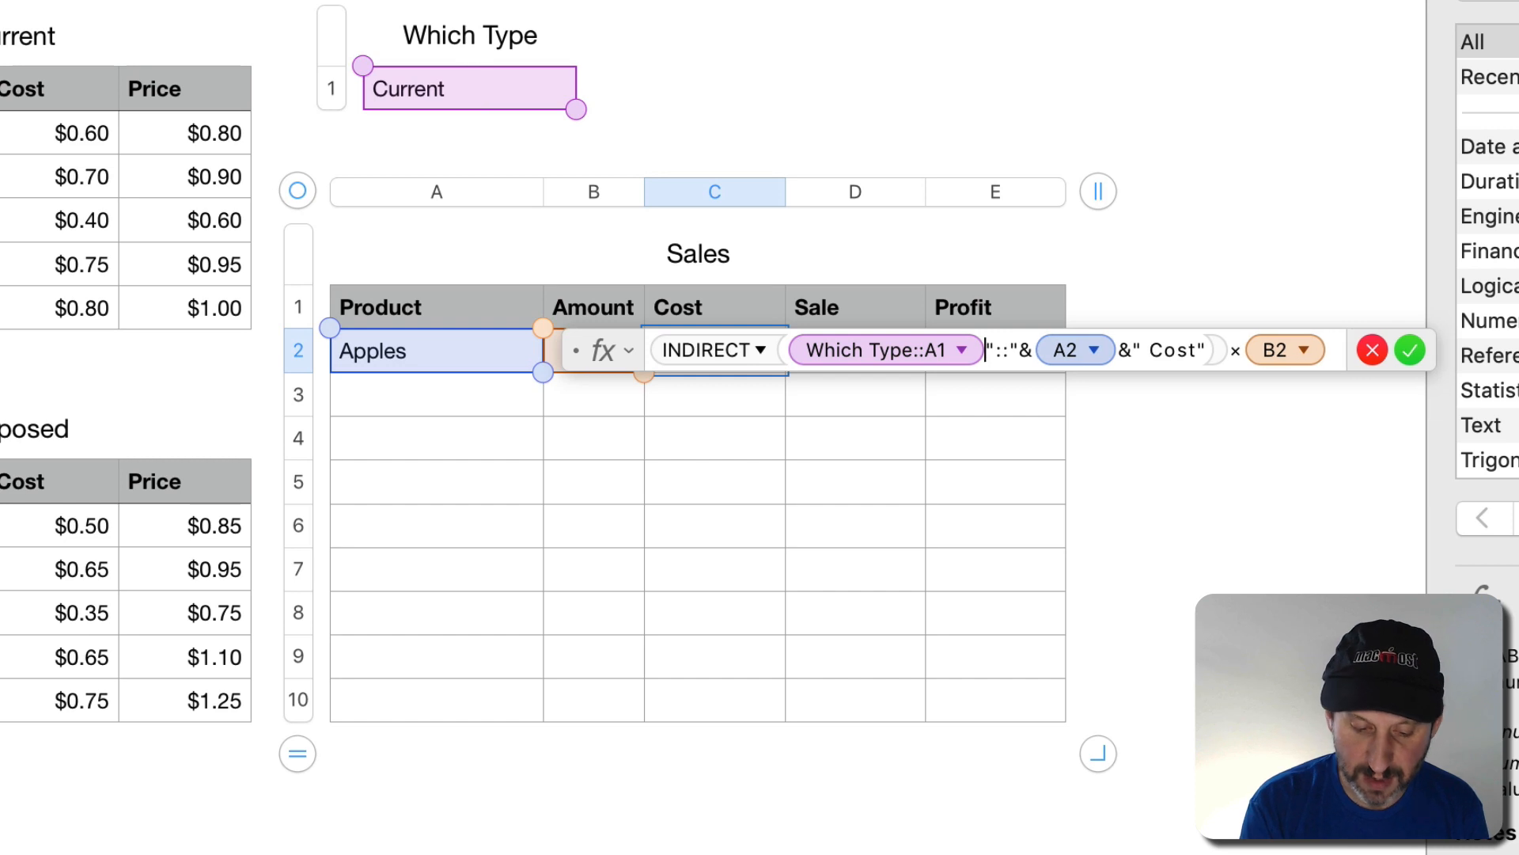
type("&")
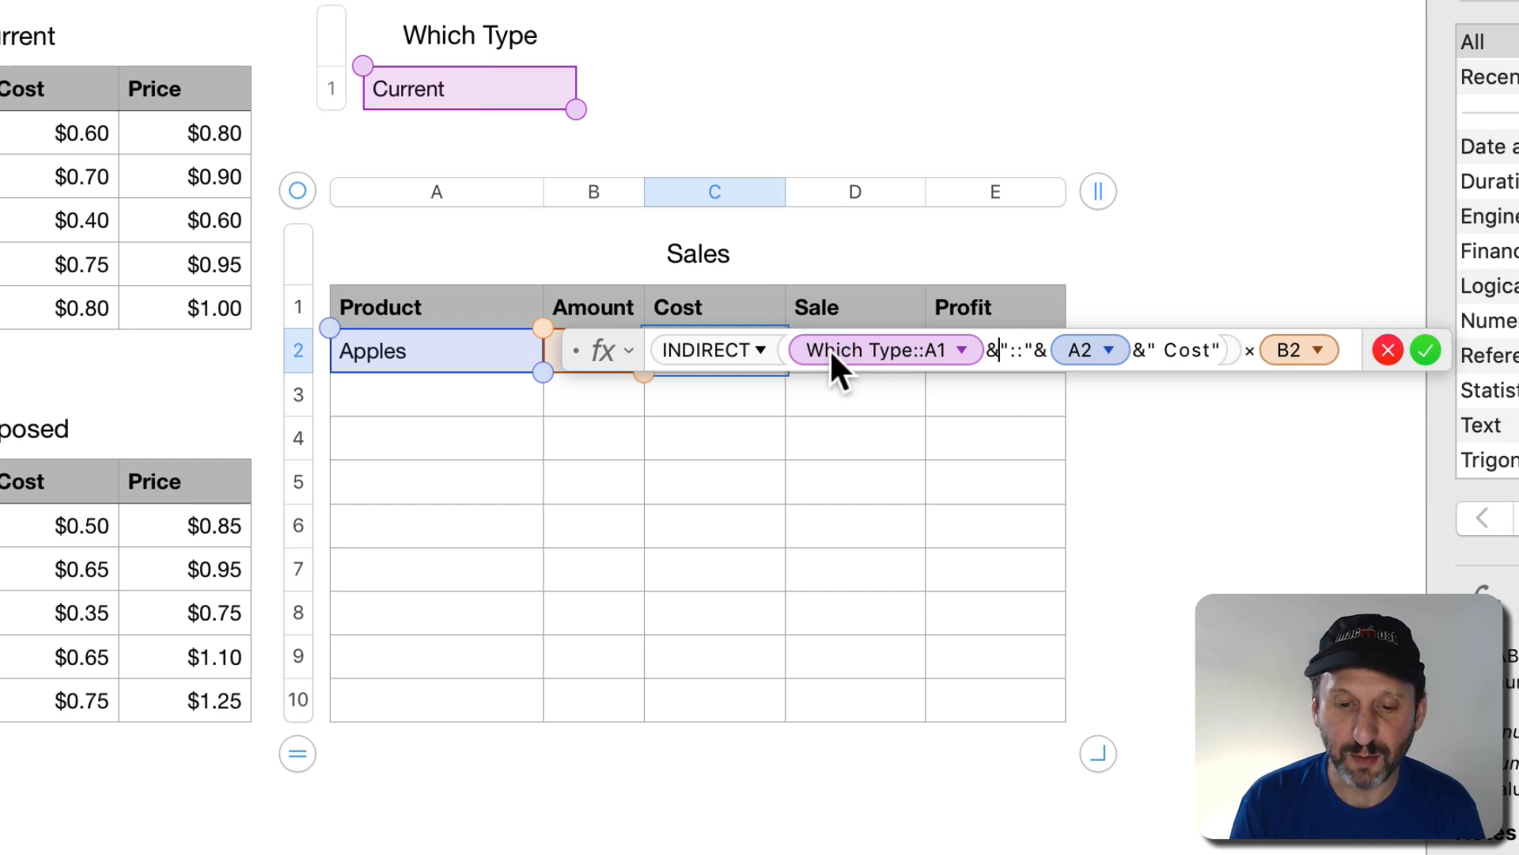
left_click(1011, 352)
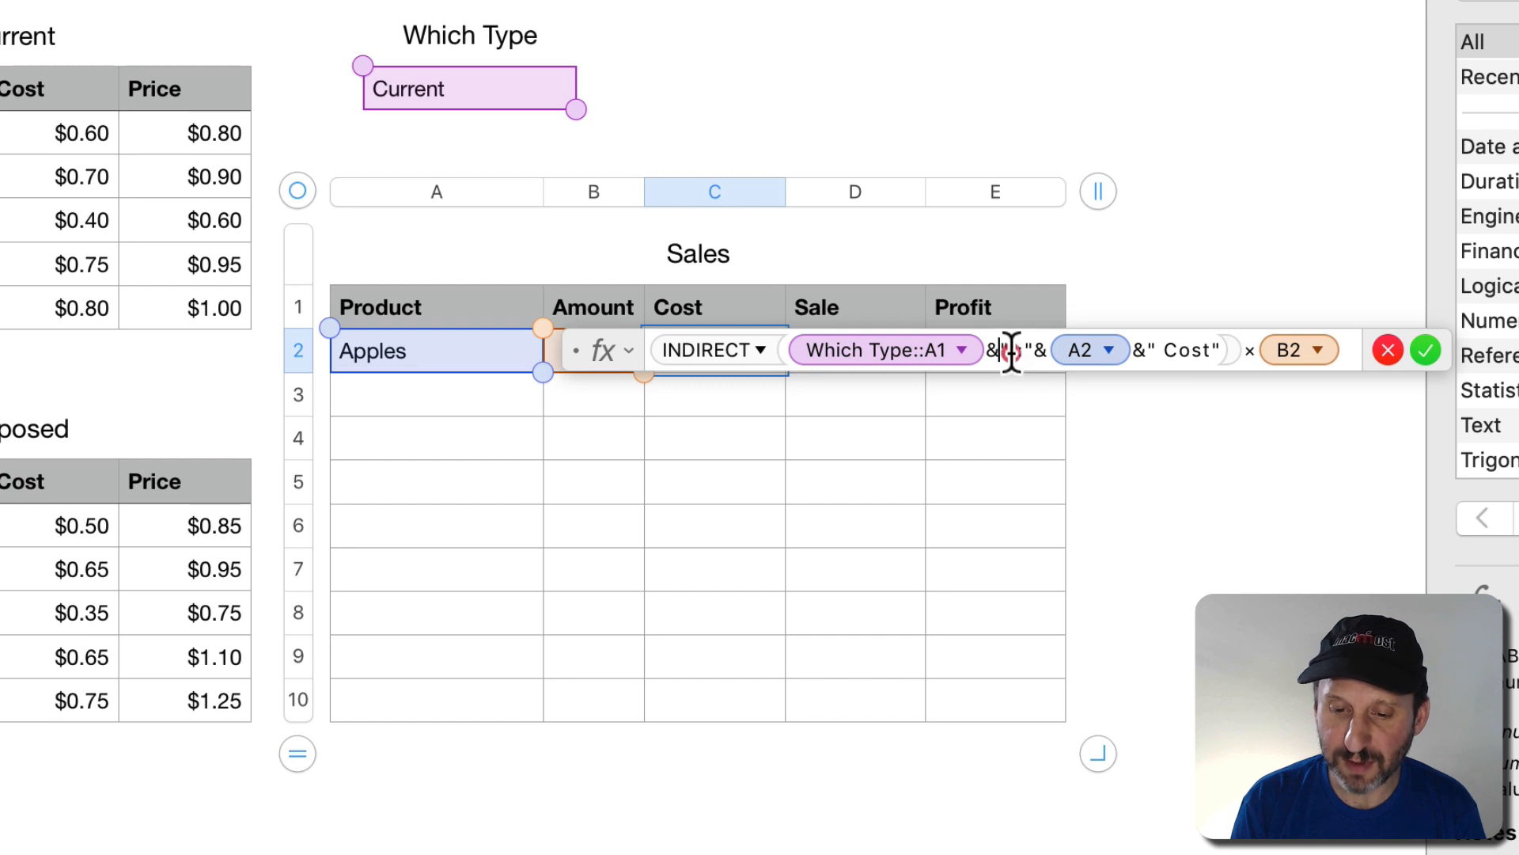
left_click_drag(1011, 352, 1031, 353)
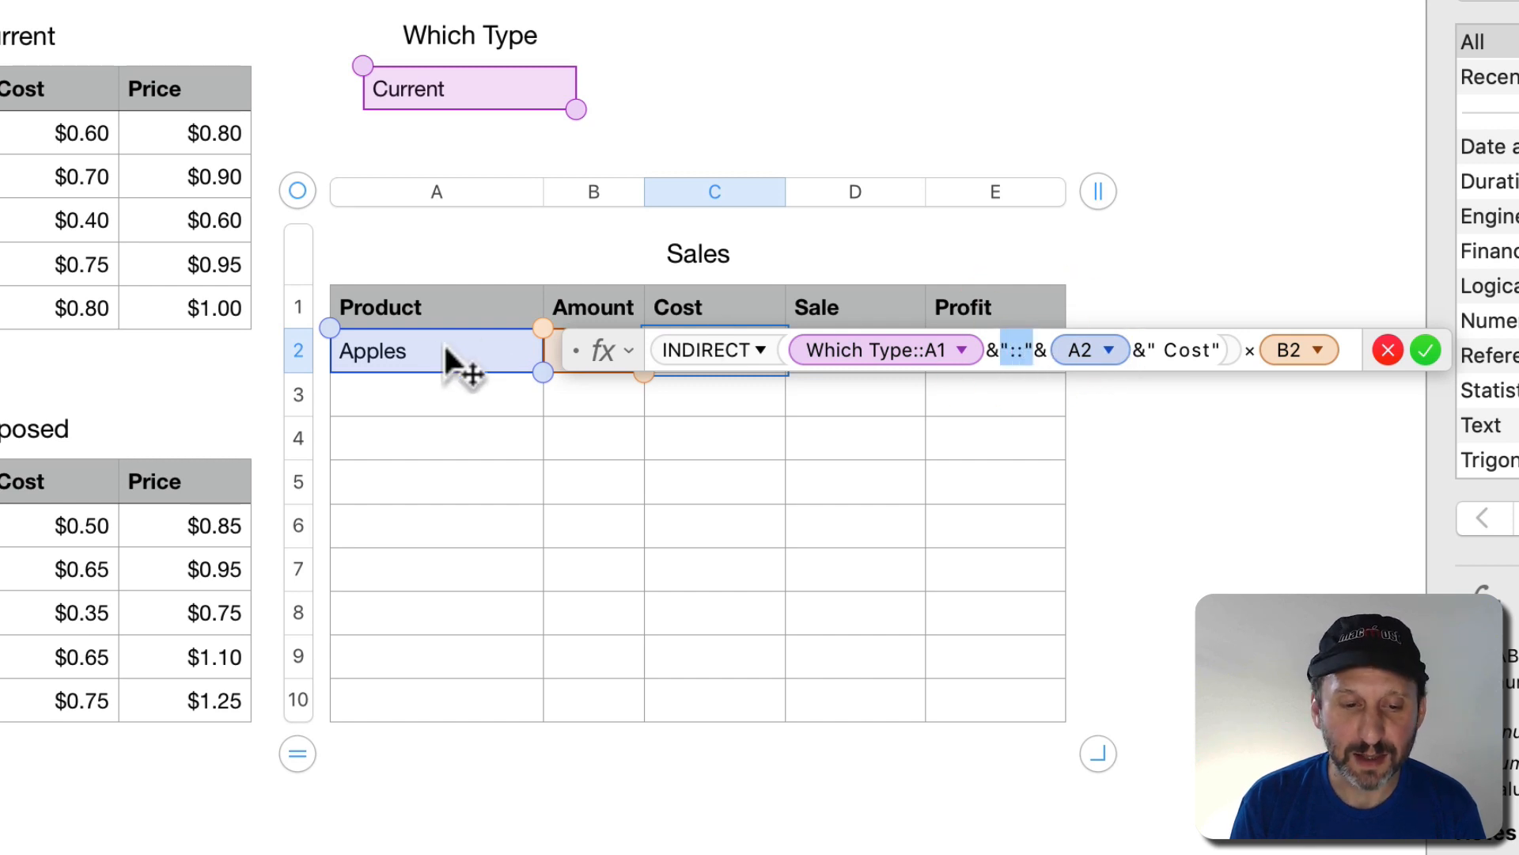
Preserve the row and column of the Which Type A1 reference in the C2 formula and accept the formula
left_click(961, 349)
left_click(884, 430)
left_click(869, 471)
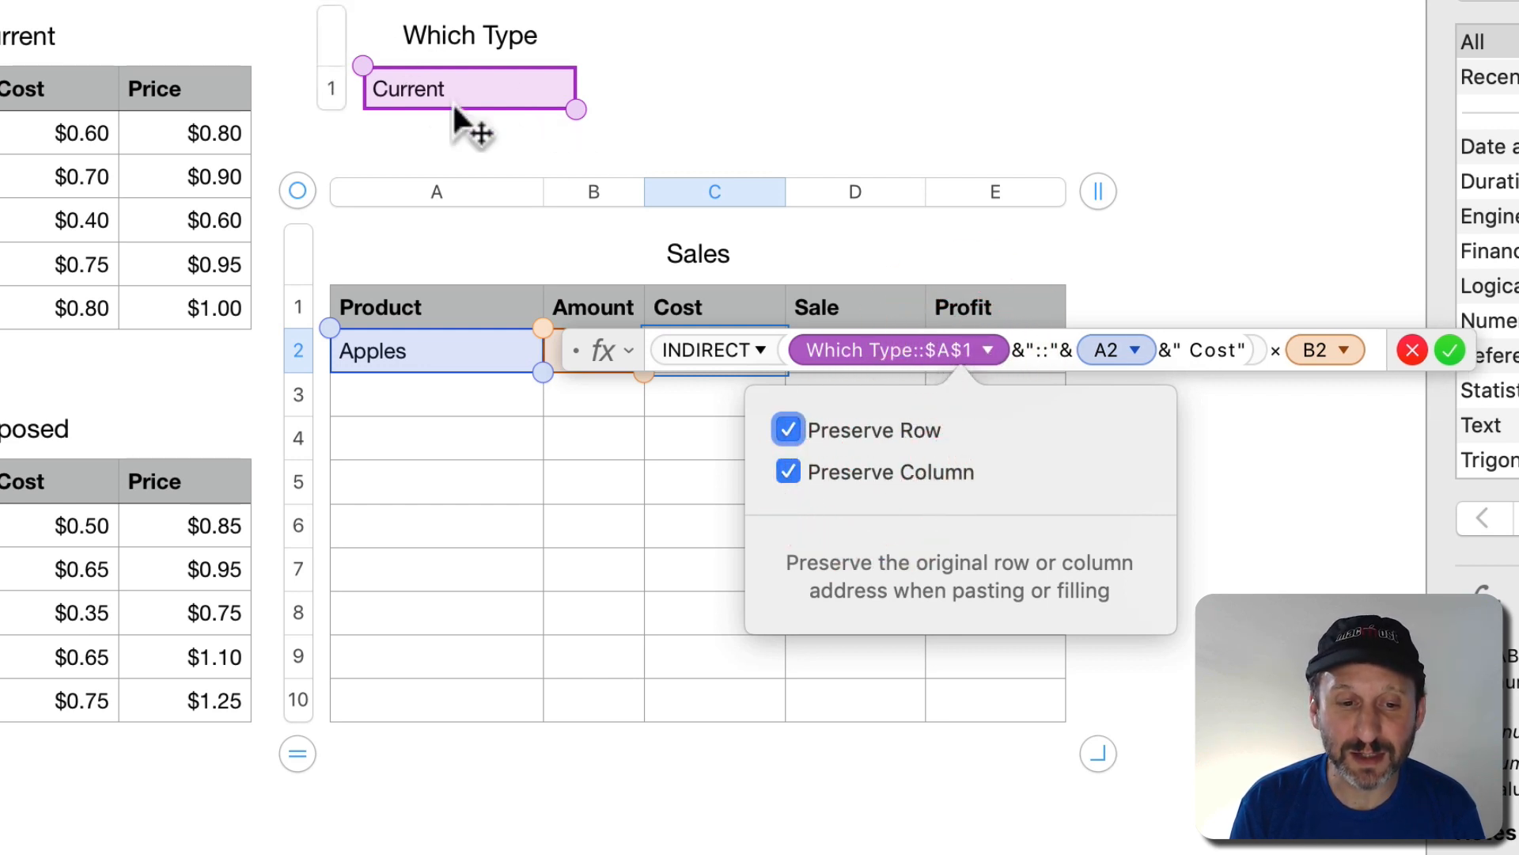
left_click(1442, 348)
left_click(1450, 350)
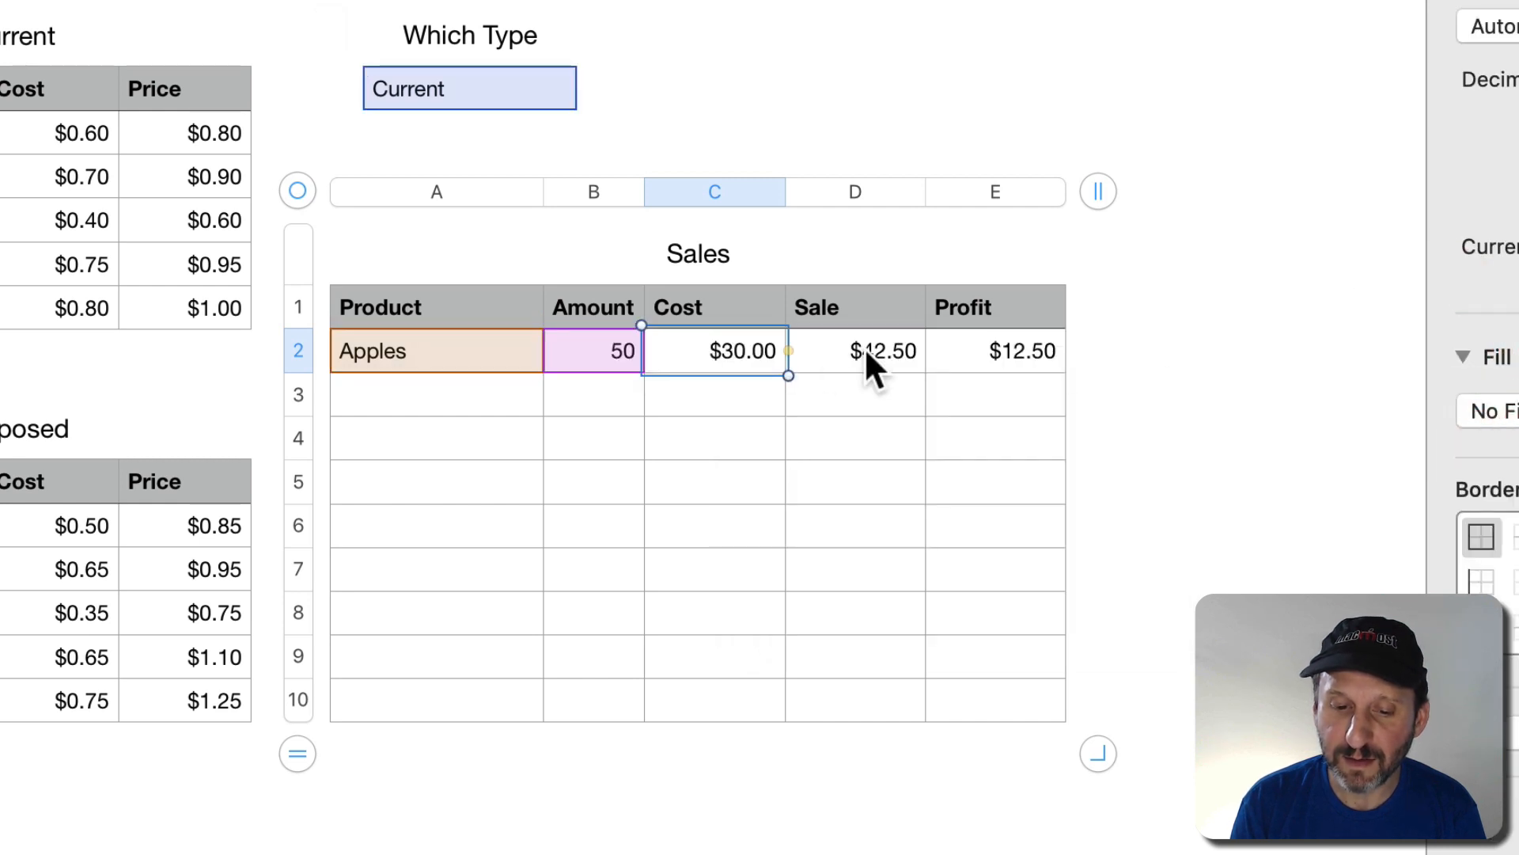
Replace the text Proposed in the D2 formula of the Sales table with Which Type::A1, joined by & to the "::" string
double_click(825, 350)
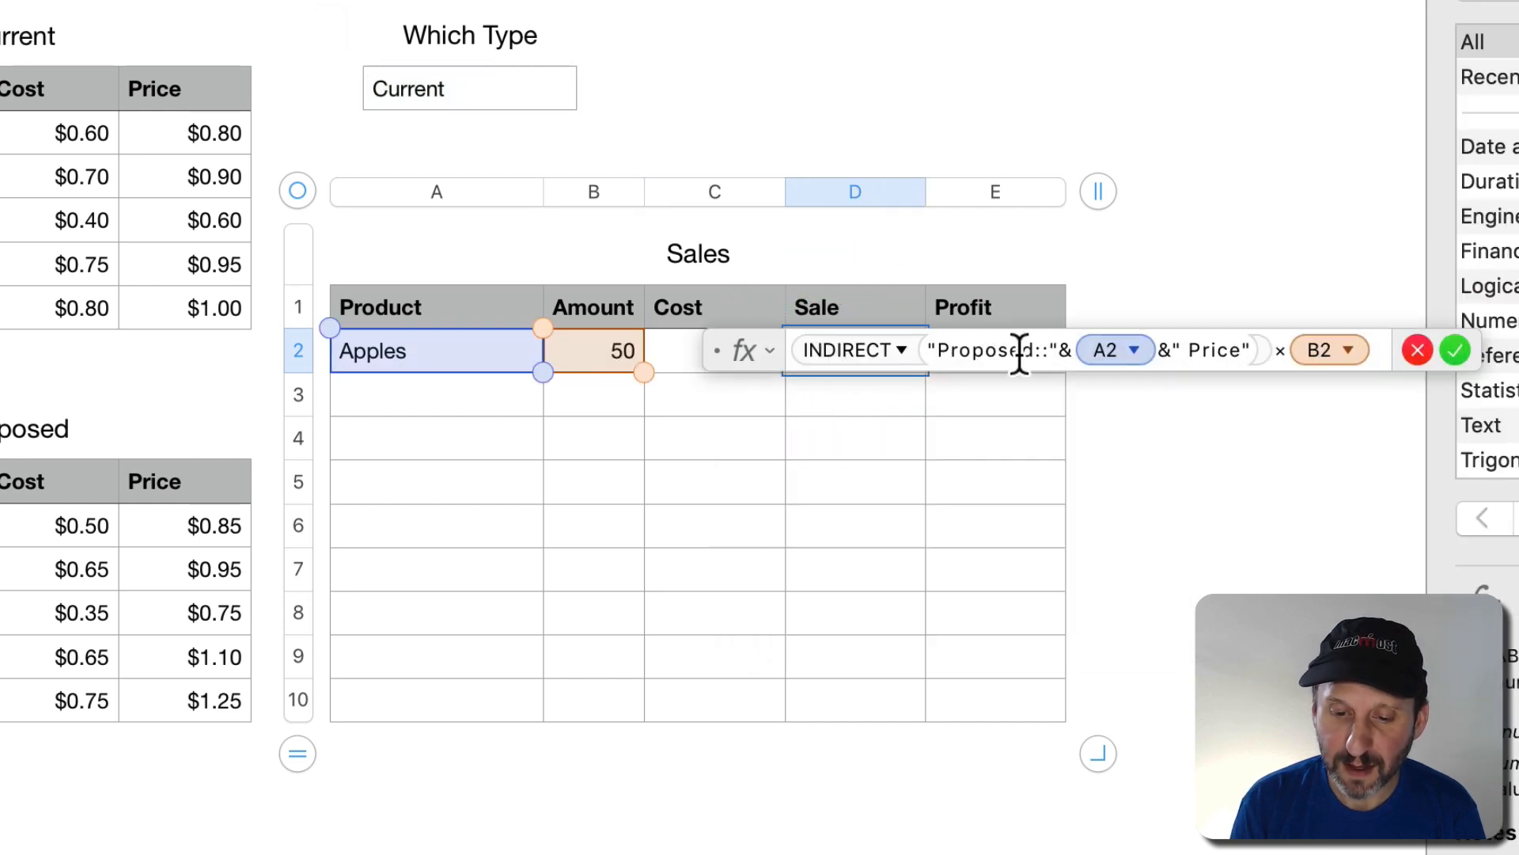
left_click_drag(1039, 350, 936, 350)
key("BackSpace")
key("Left")
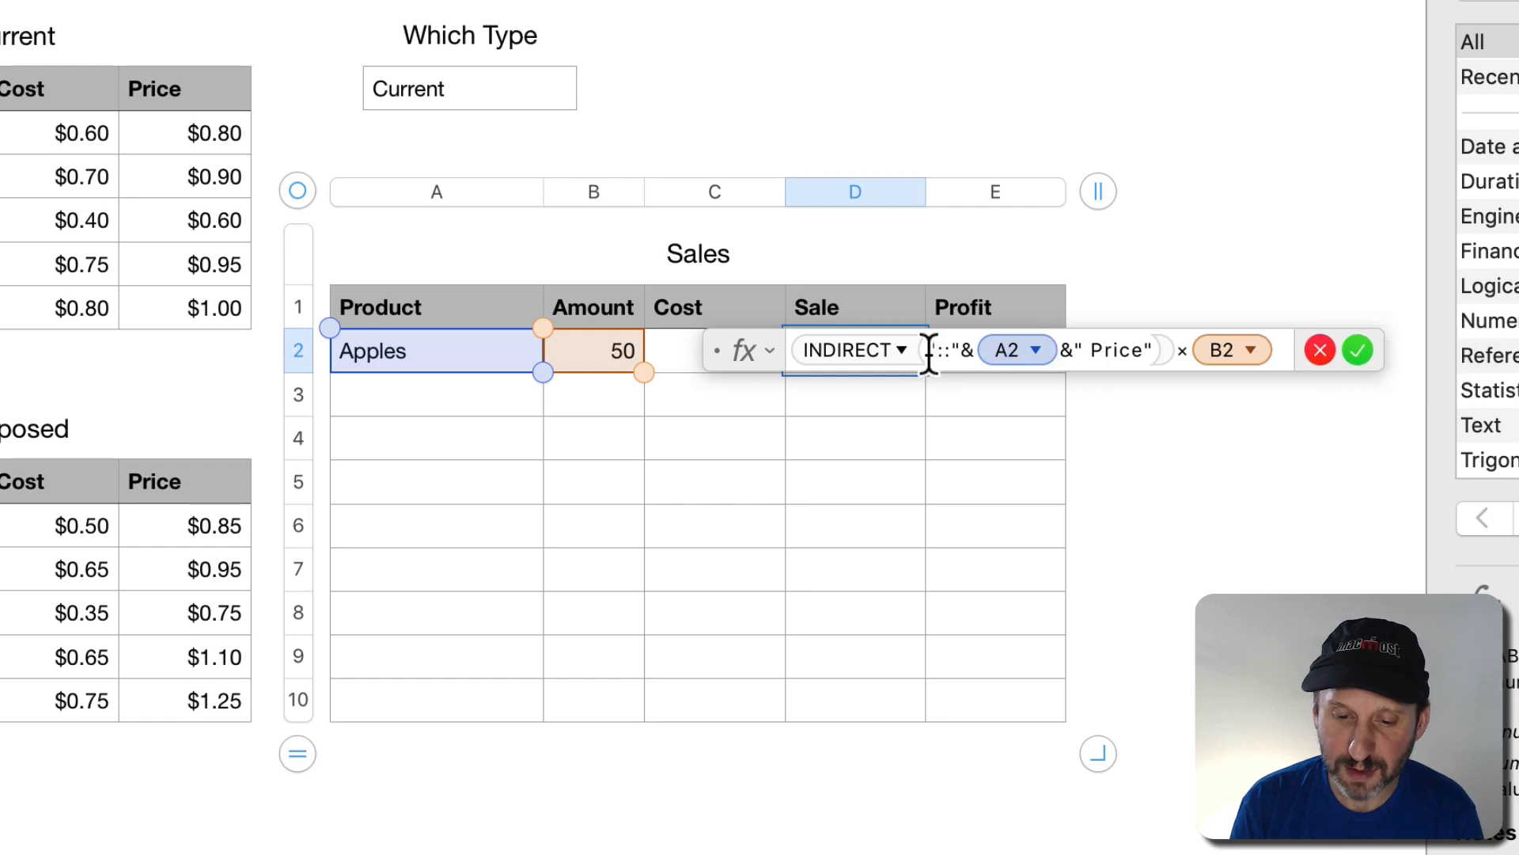
left_click(446, 89)
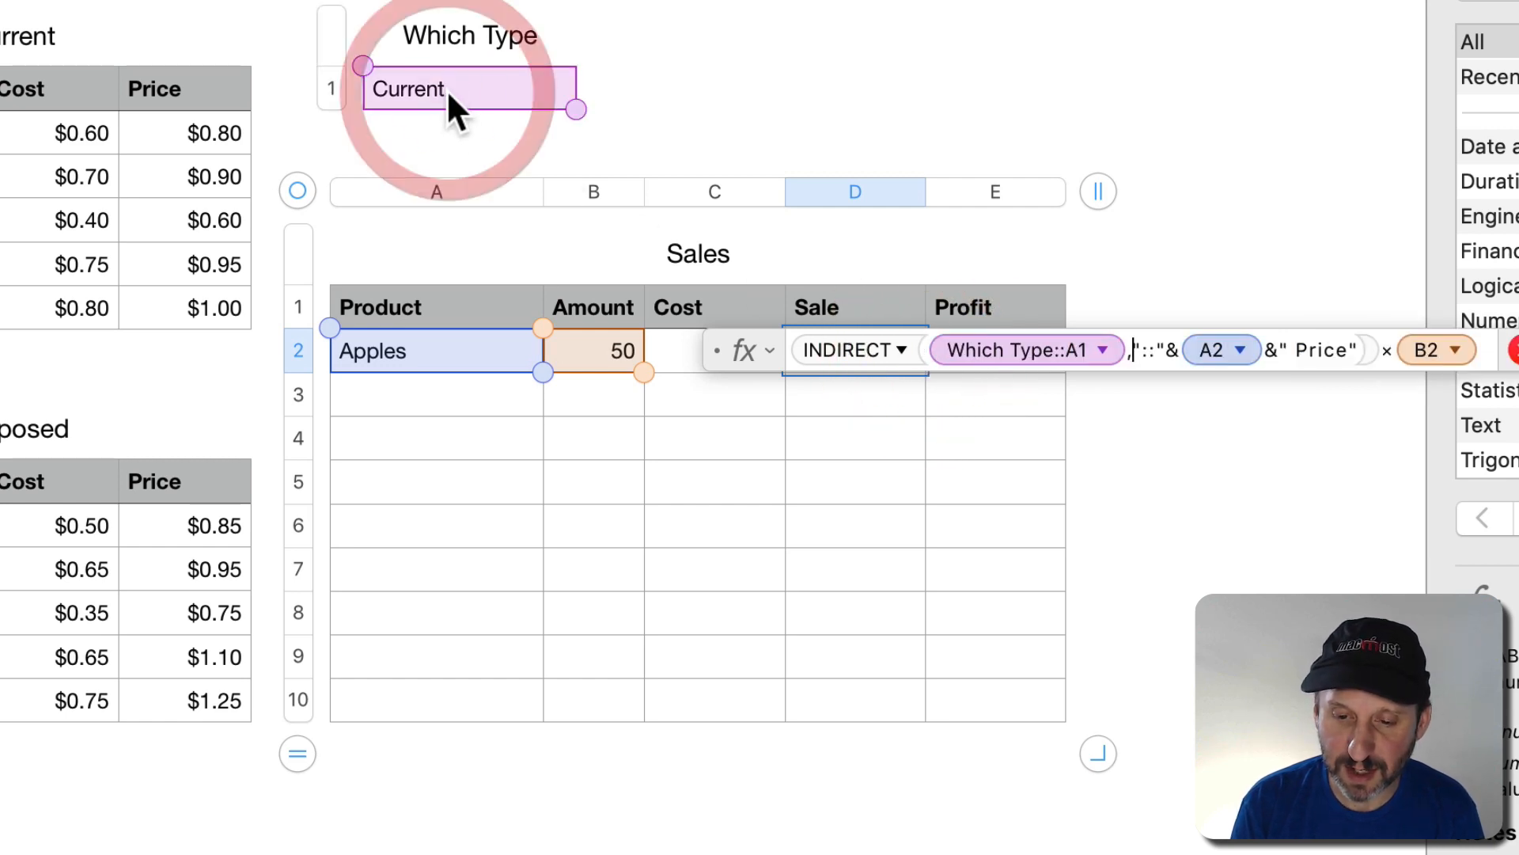
type("&")
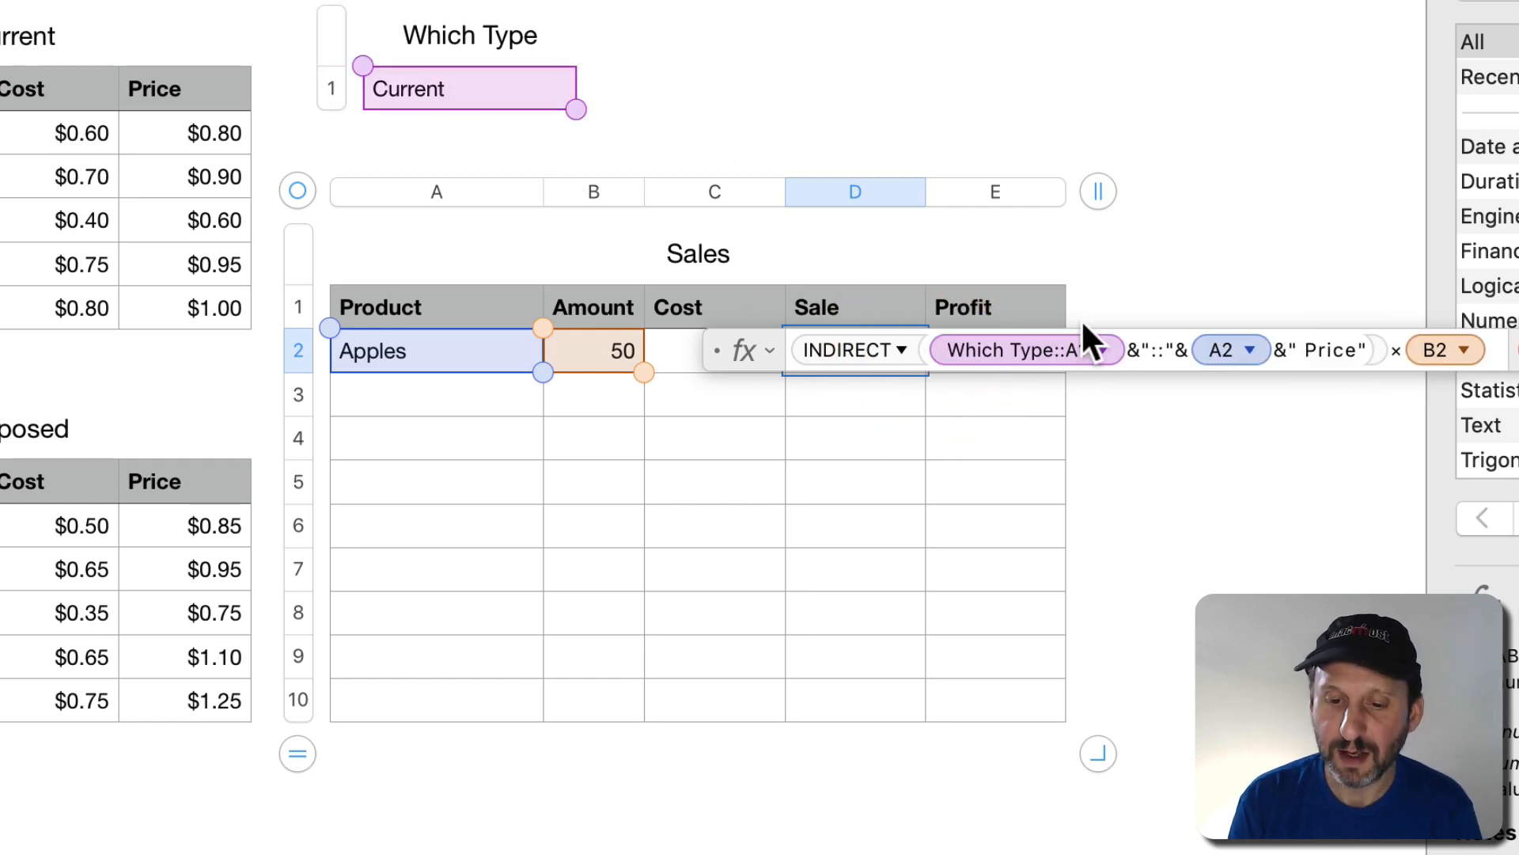
Preserve the row and column of the Which Type A1 reference in the D2 formula and accept the formula
left_click(1102, 350)
left_click(1028, 430)
left_click(1024, 473)
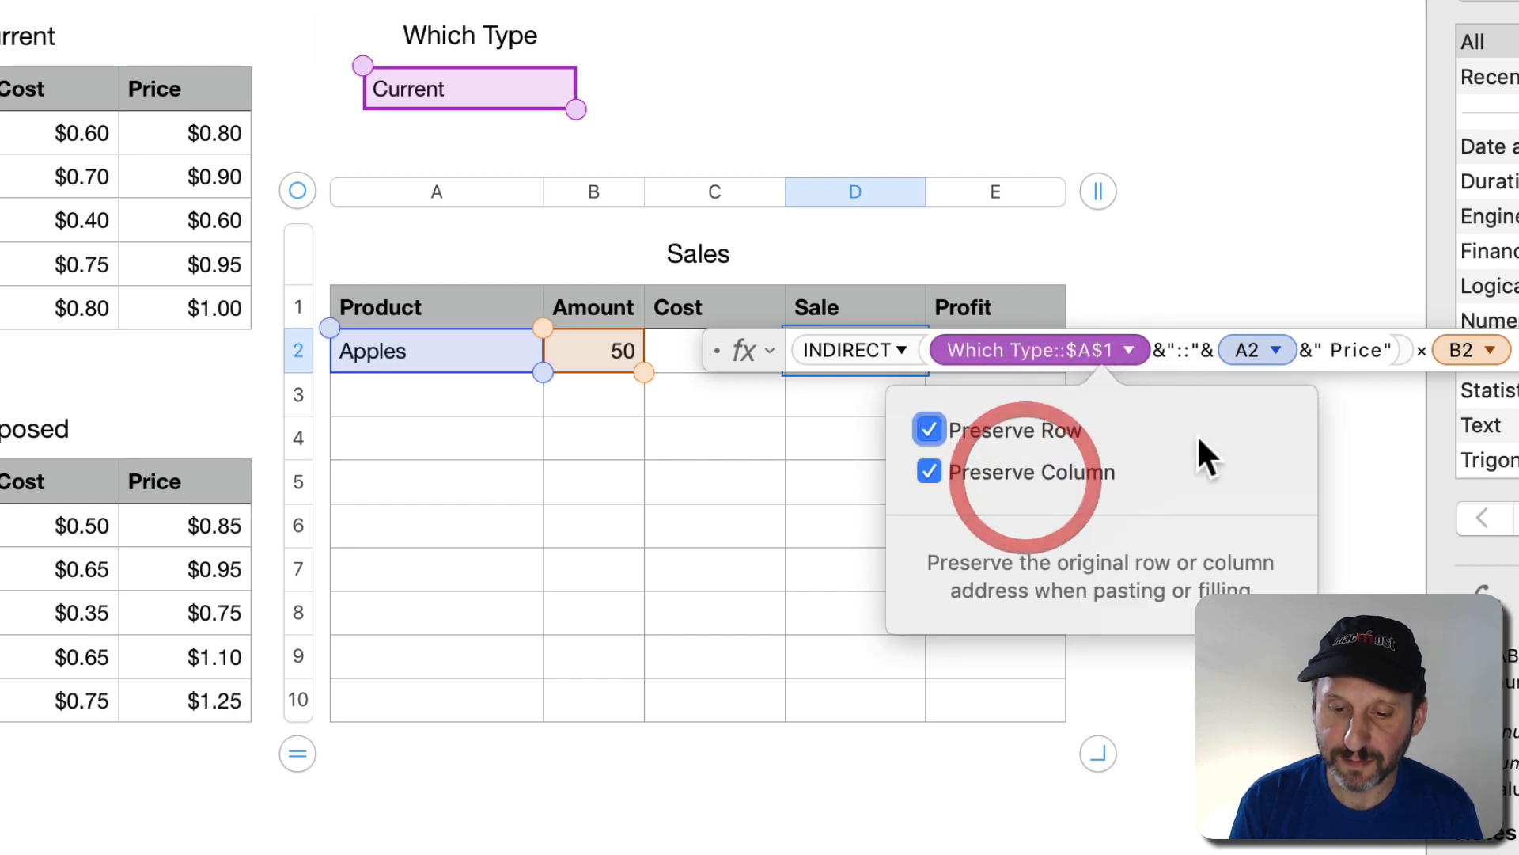
key("Escape")
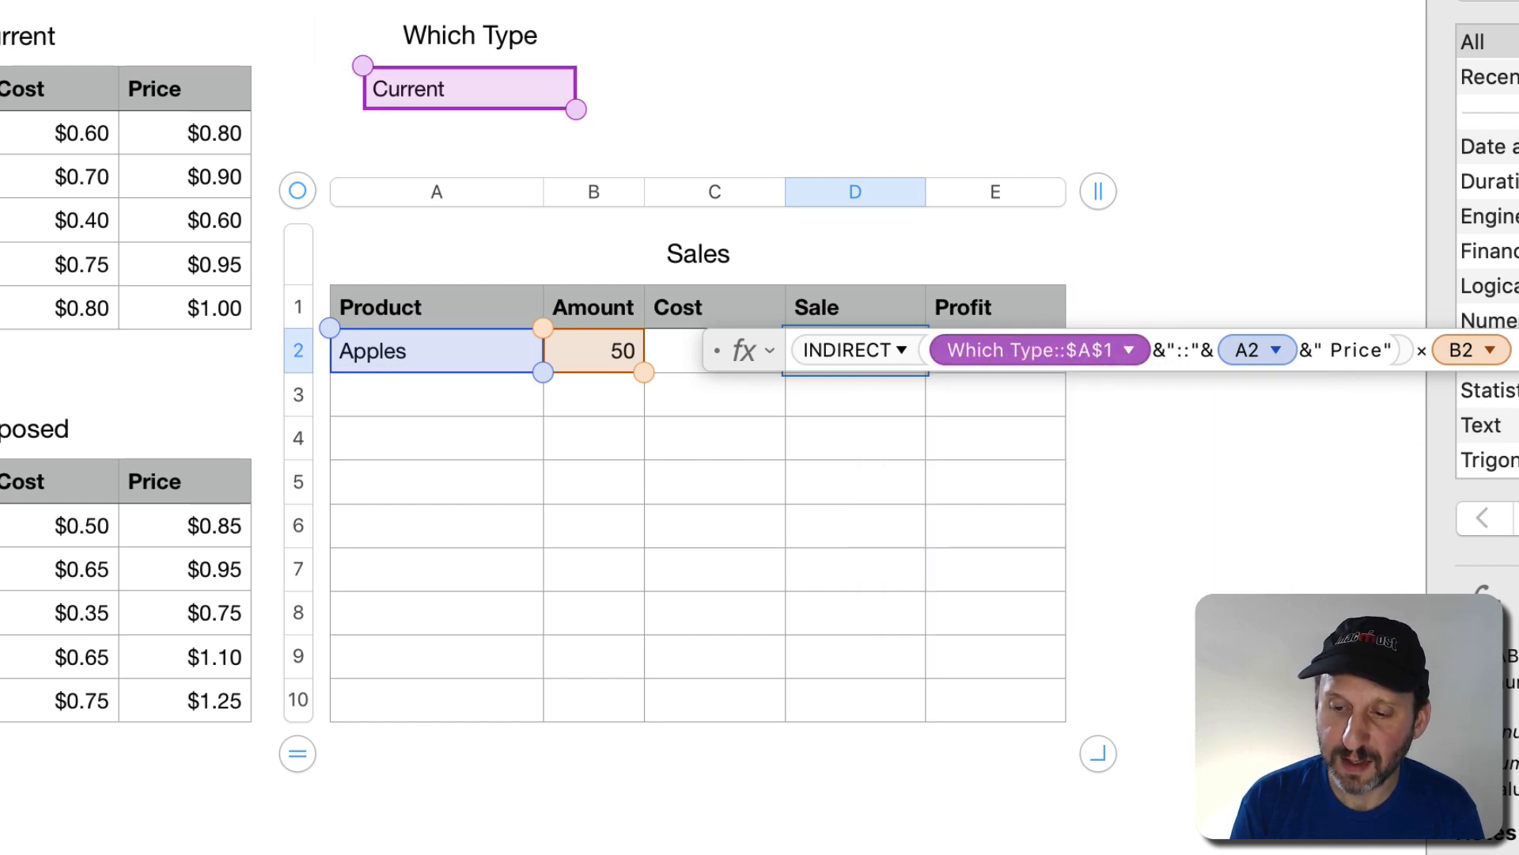
key("Return")
Replace the text in the Which Type cell with Proposed and check the Cost and Sale cells of the Apples row
left_click(981, 348)
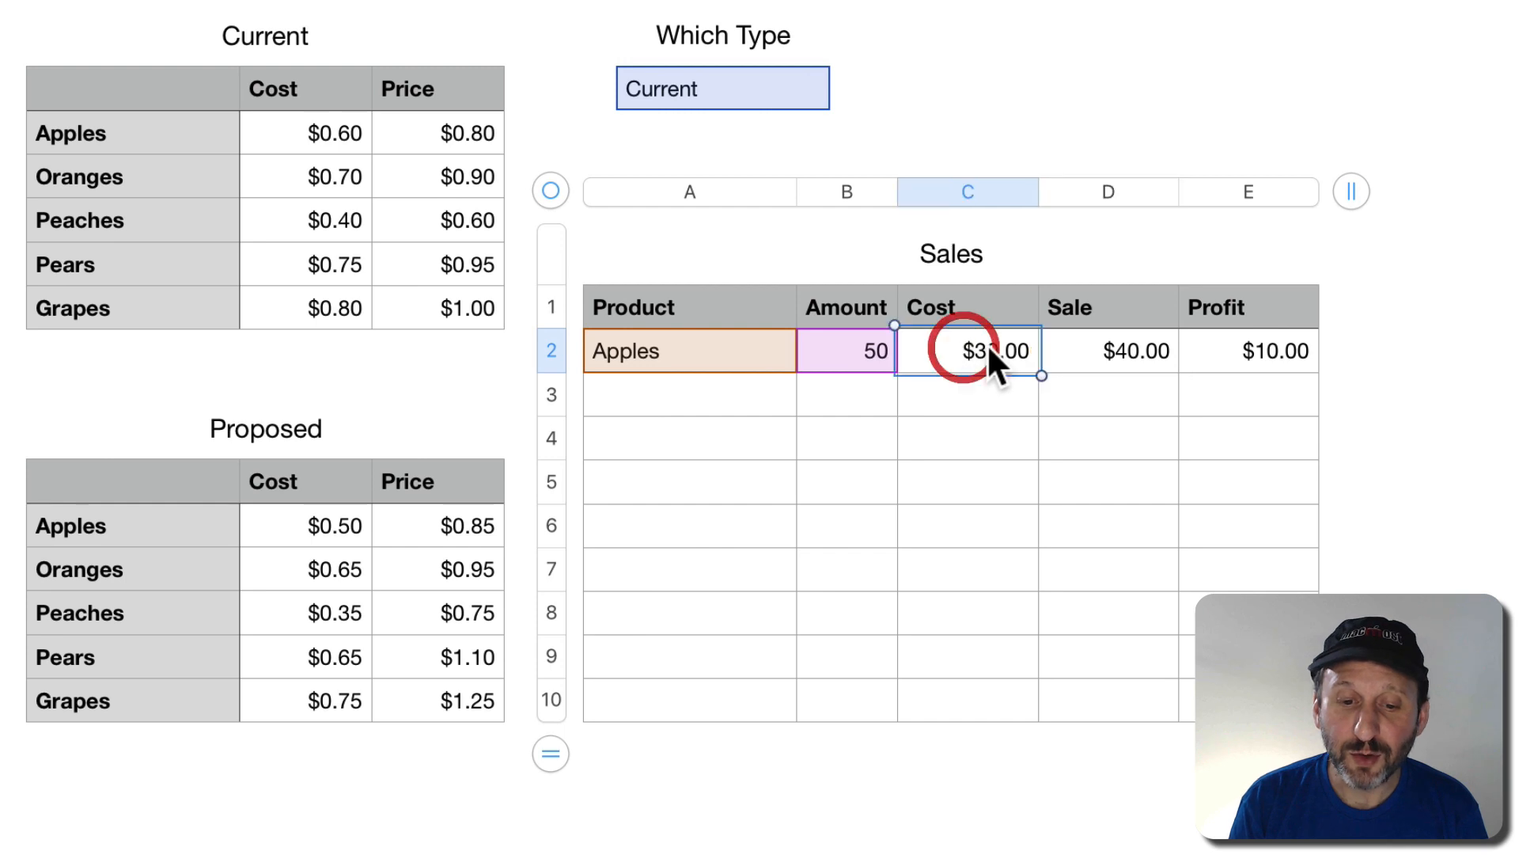
left_click(1105, 343)
left_click(984, 350)
left_click(692, 89)
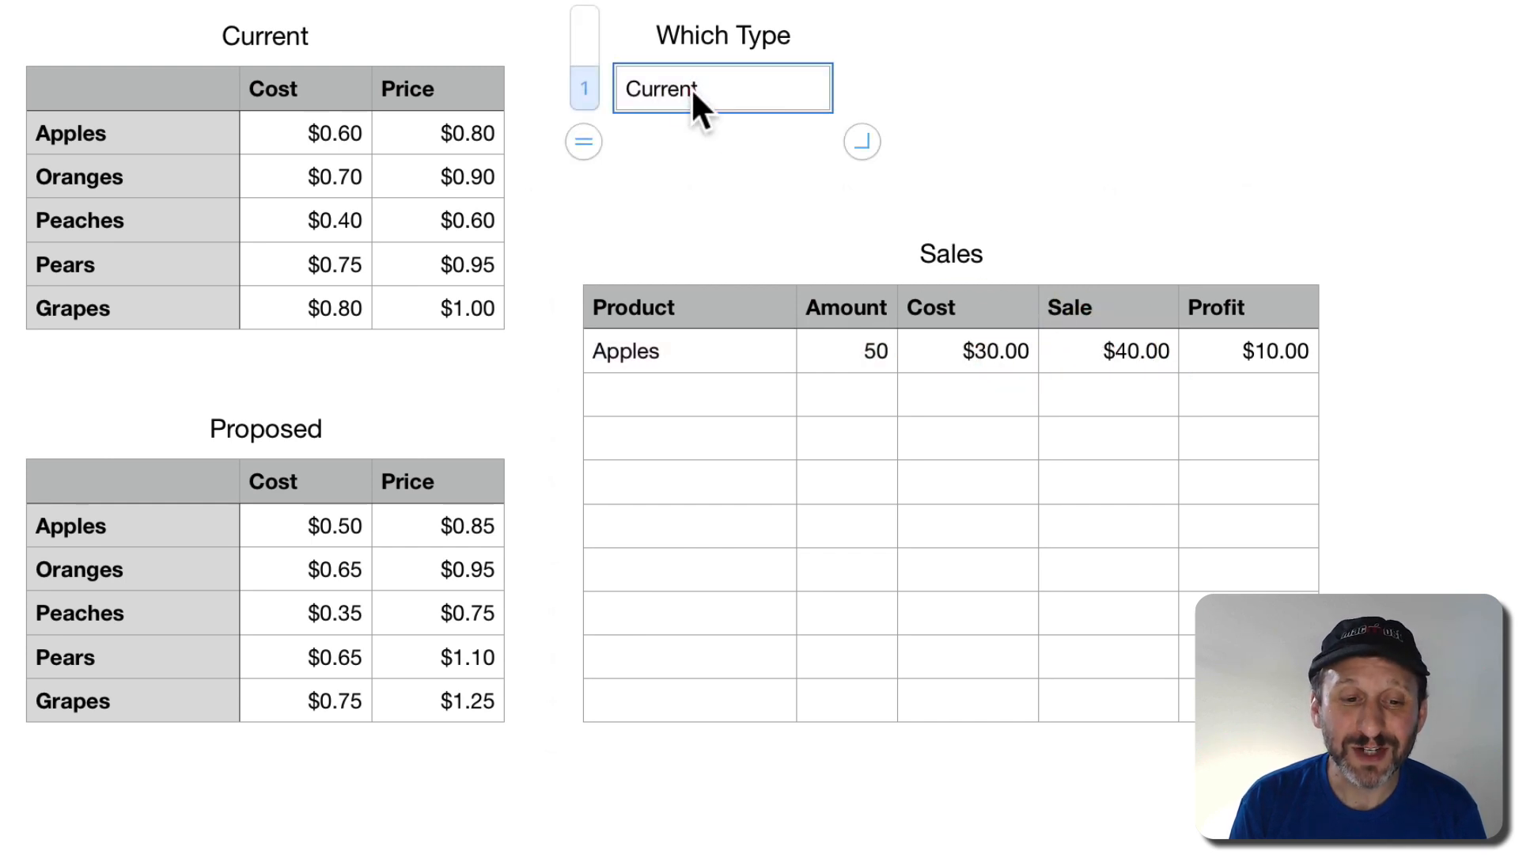
left_click(693, 89)
double_click(693, 89)
type("Proposed")
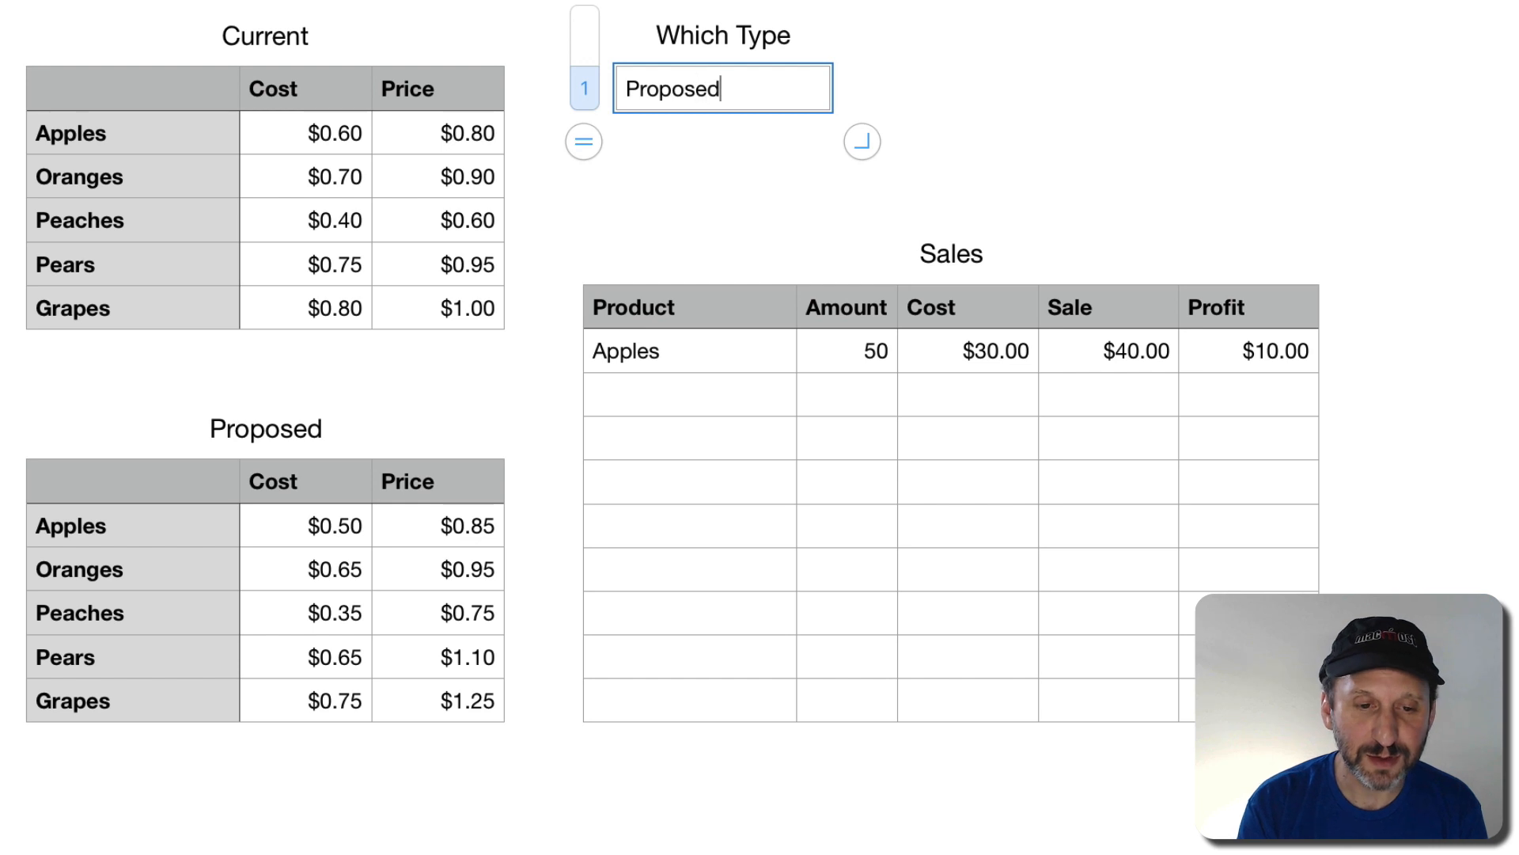
key("Return")
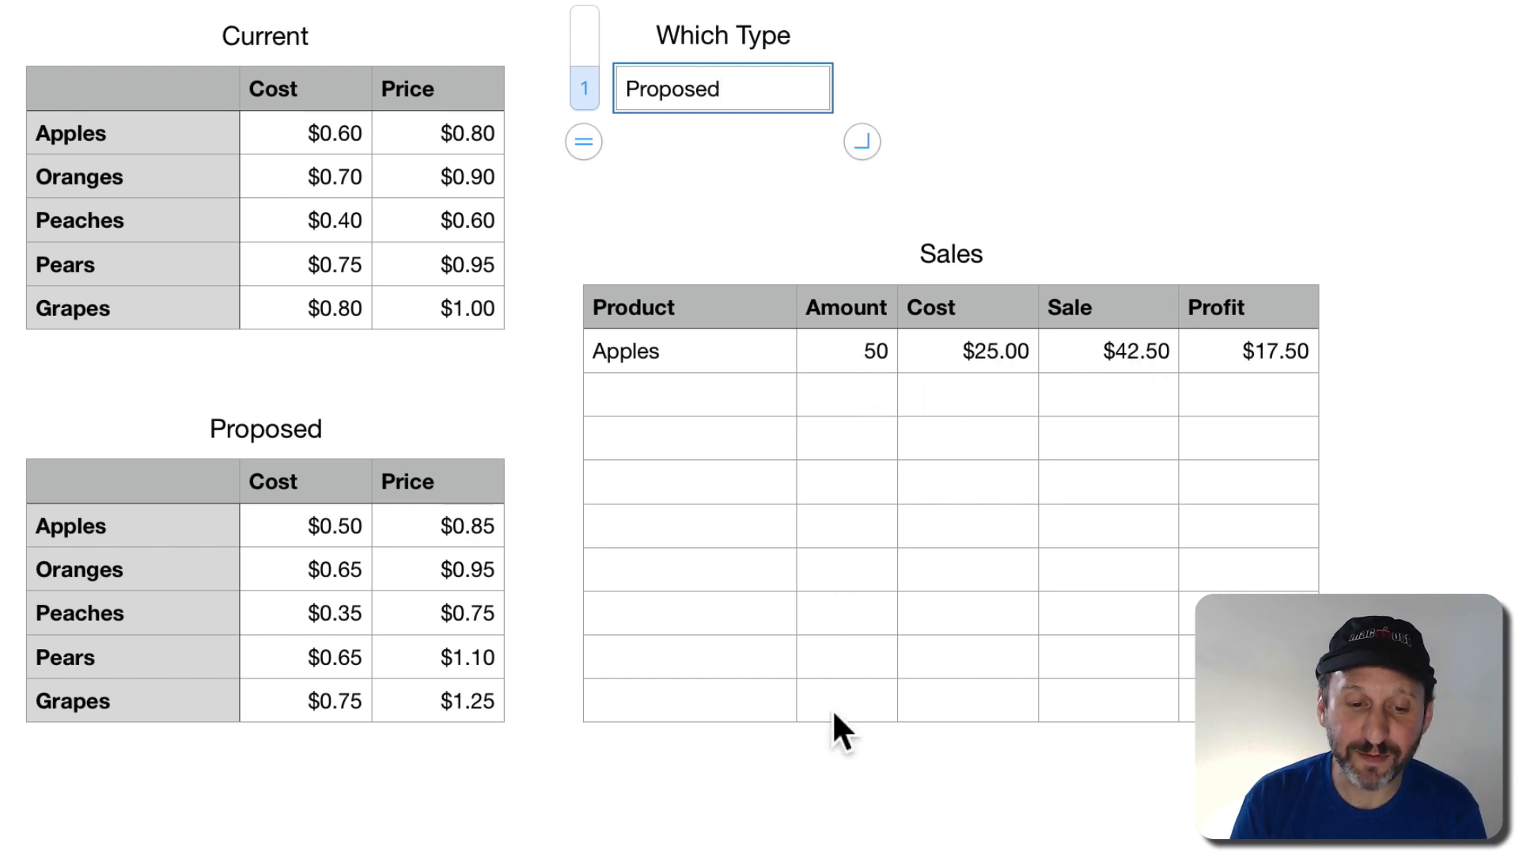
left_click(947, 349)
left_click(1122, 355)
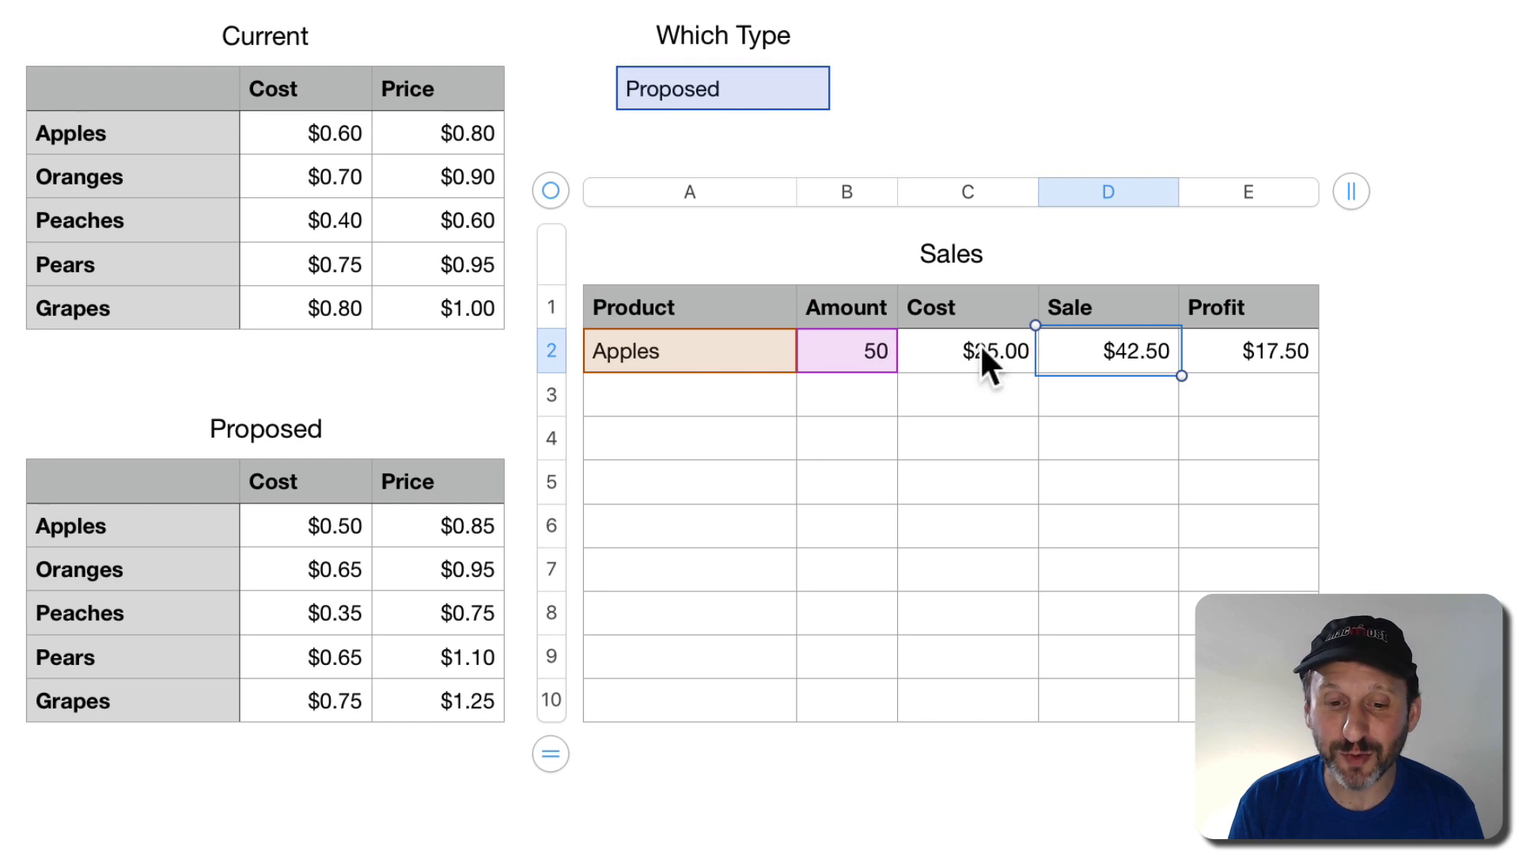
Format the Which Type cell as a pop-up menu and add Current as its second item
left_click(758, 91)
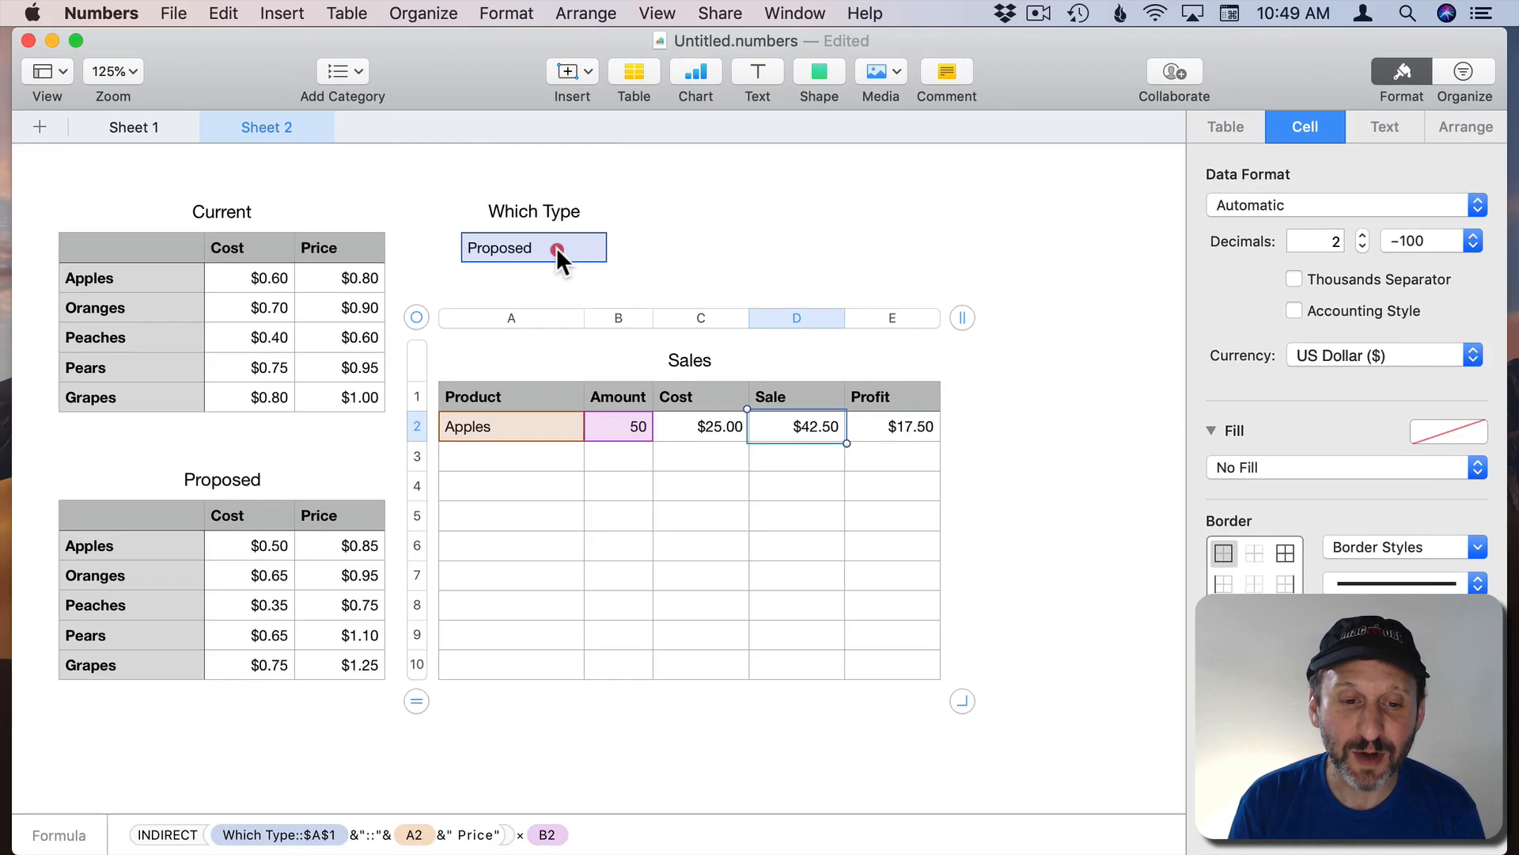
left_click(1276, 207)
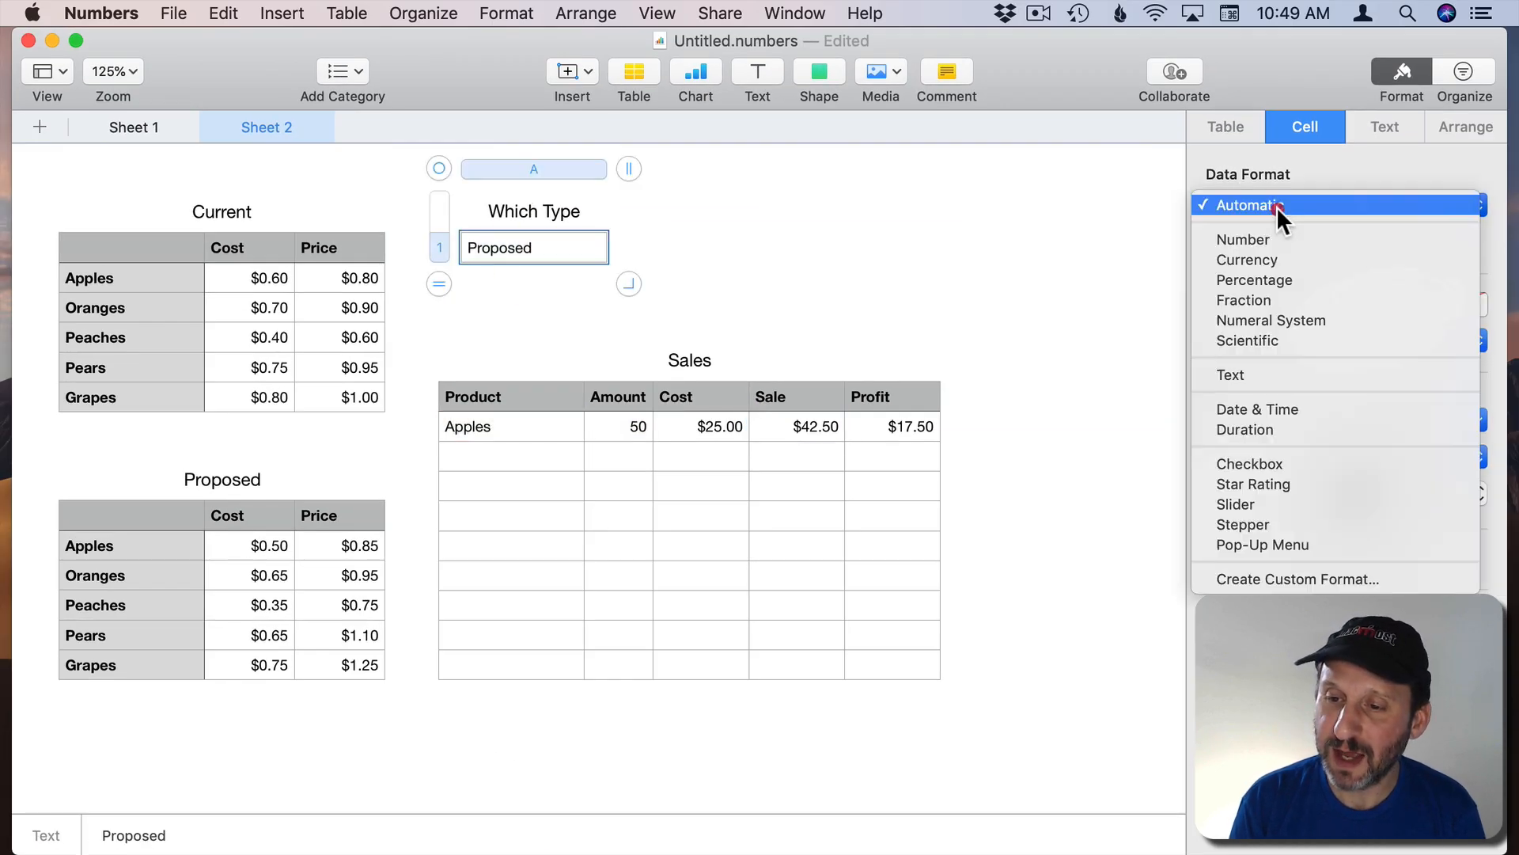
left_click(1283, 543)
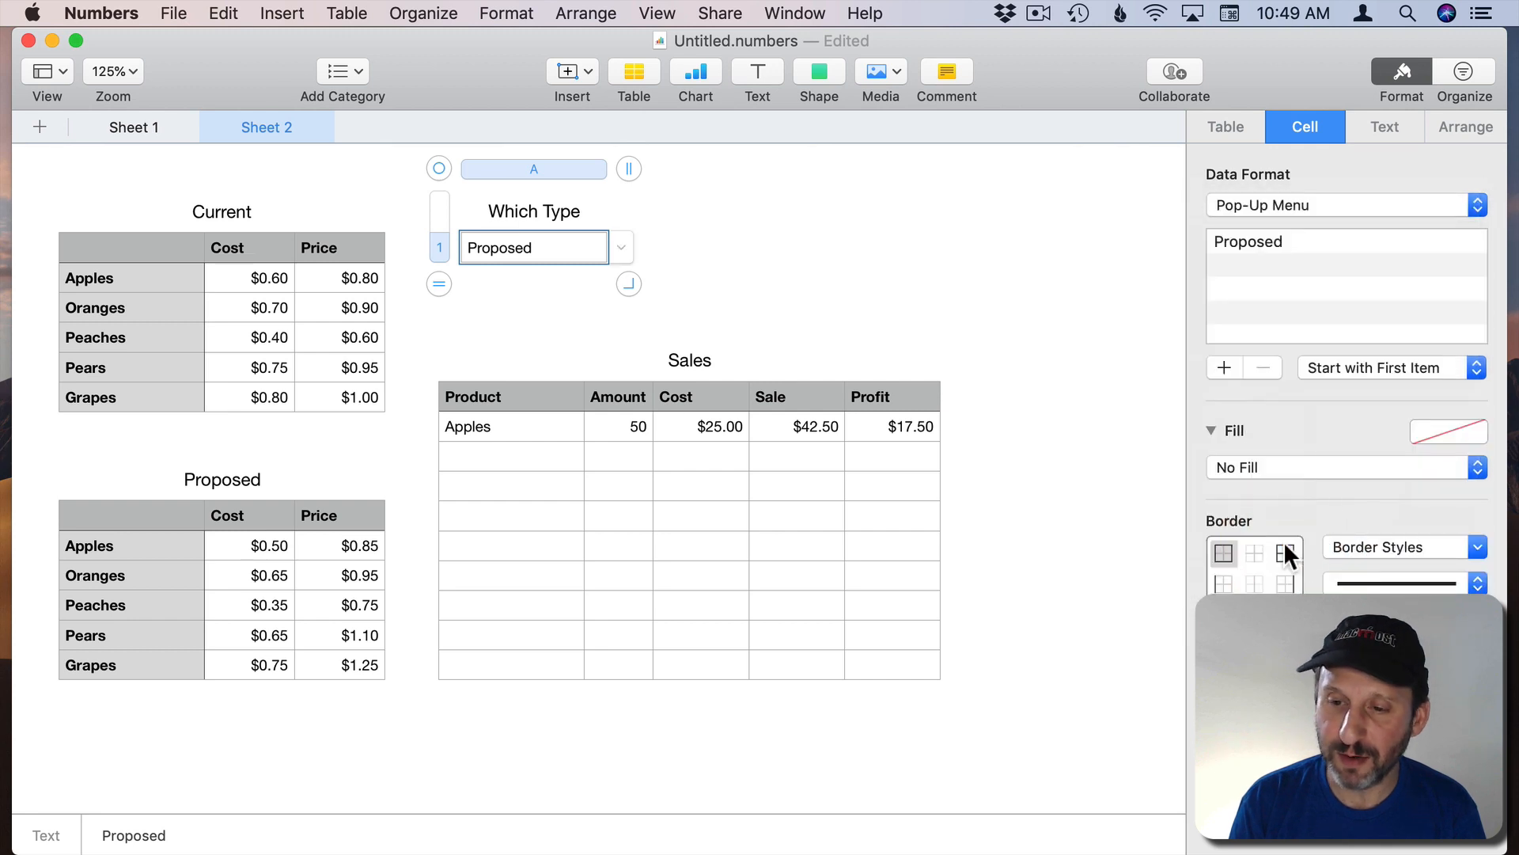
left_click(1224, 367)
type("C")
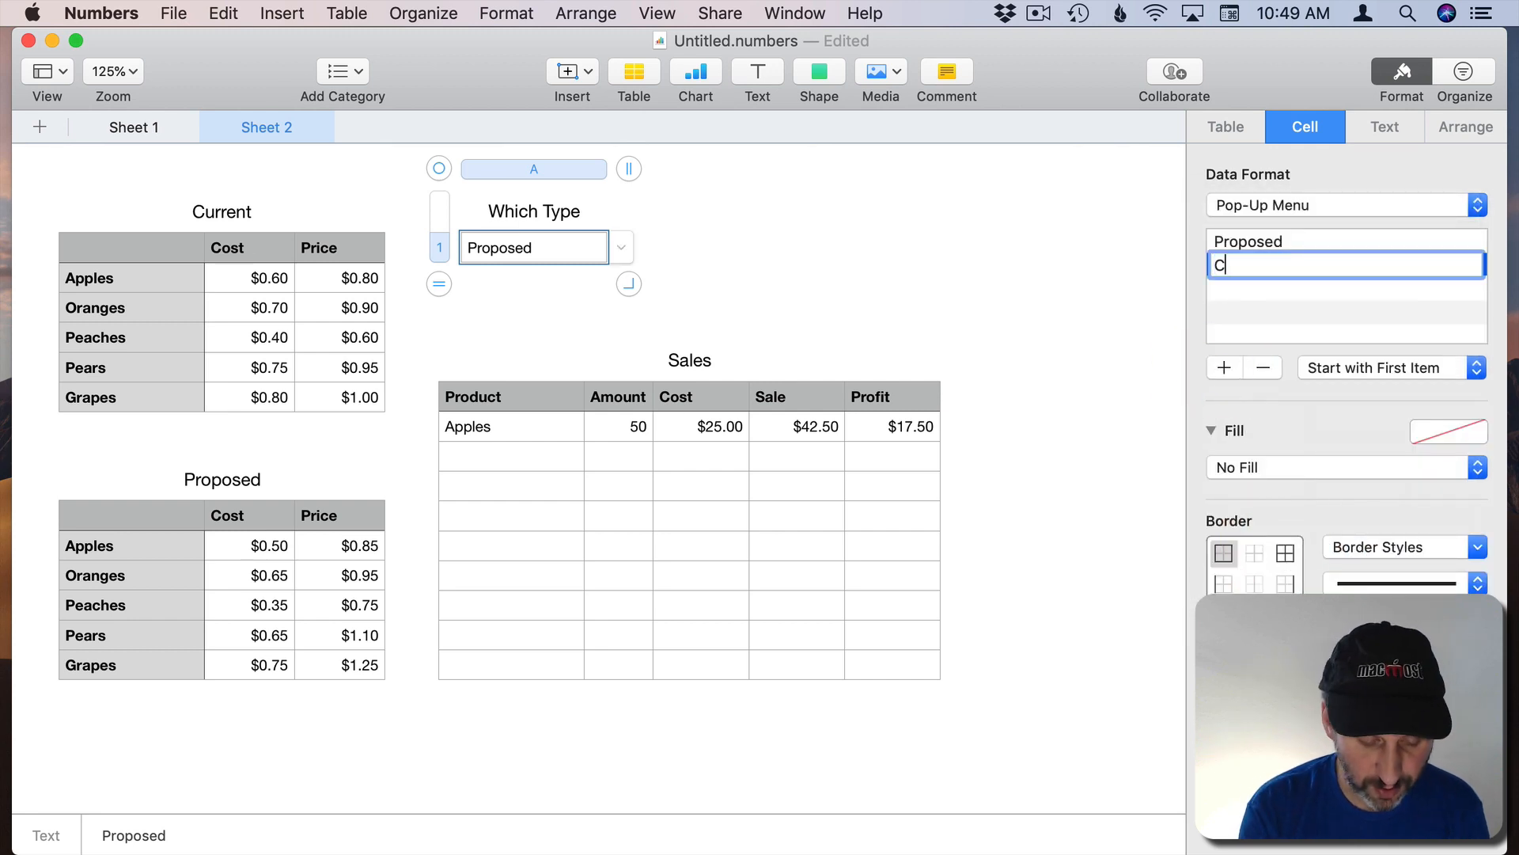
type("urrent")
key("Return")
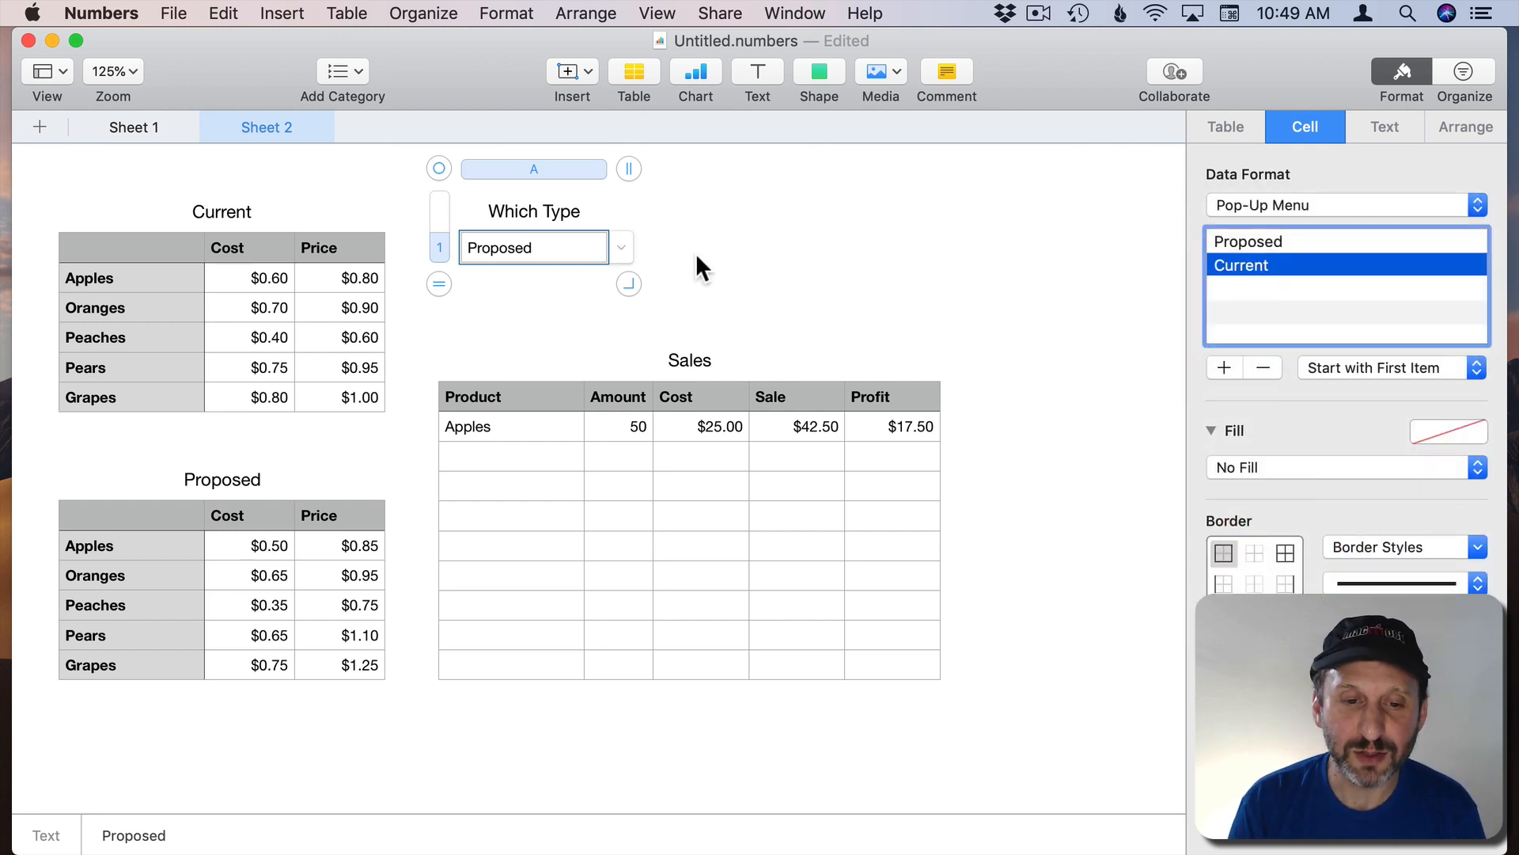
Test the Which Type pop-up cell by choosing Current and switching it back to Proposed
left_click(696, 253)
left_click(586, 253)
left_click(615, 246)
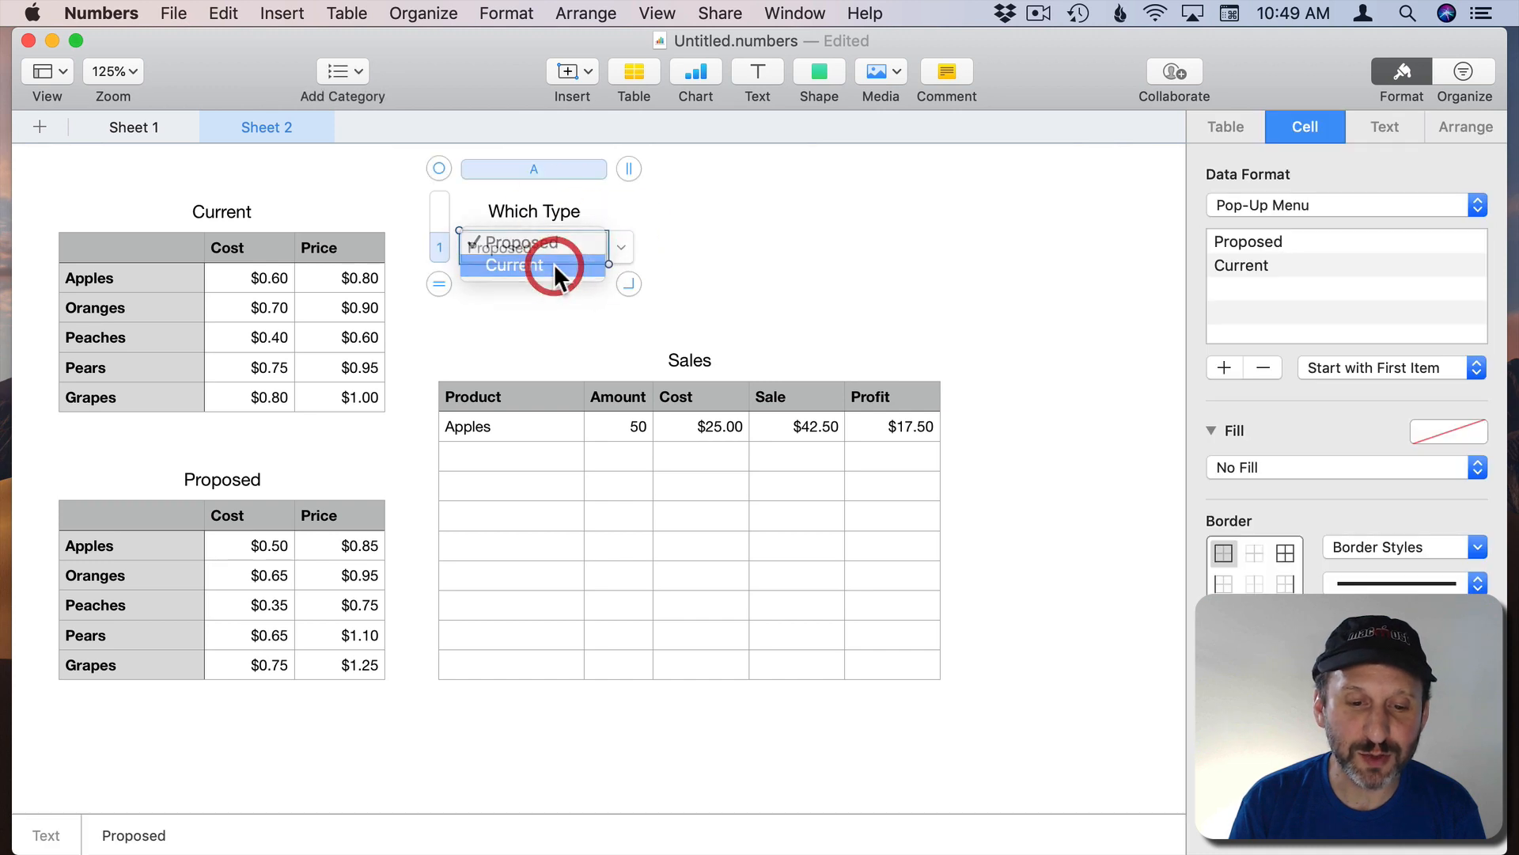
left_click(554, 265)
left_click(615, 247)
left_click(557, 218)
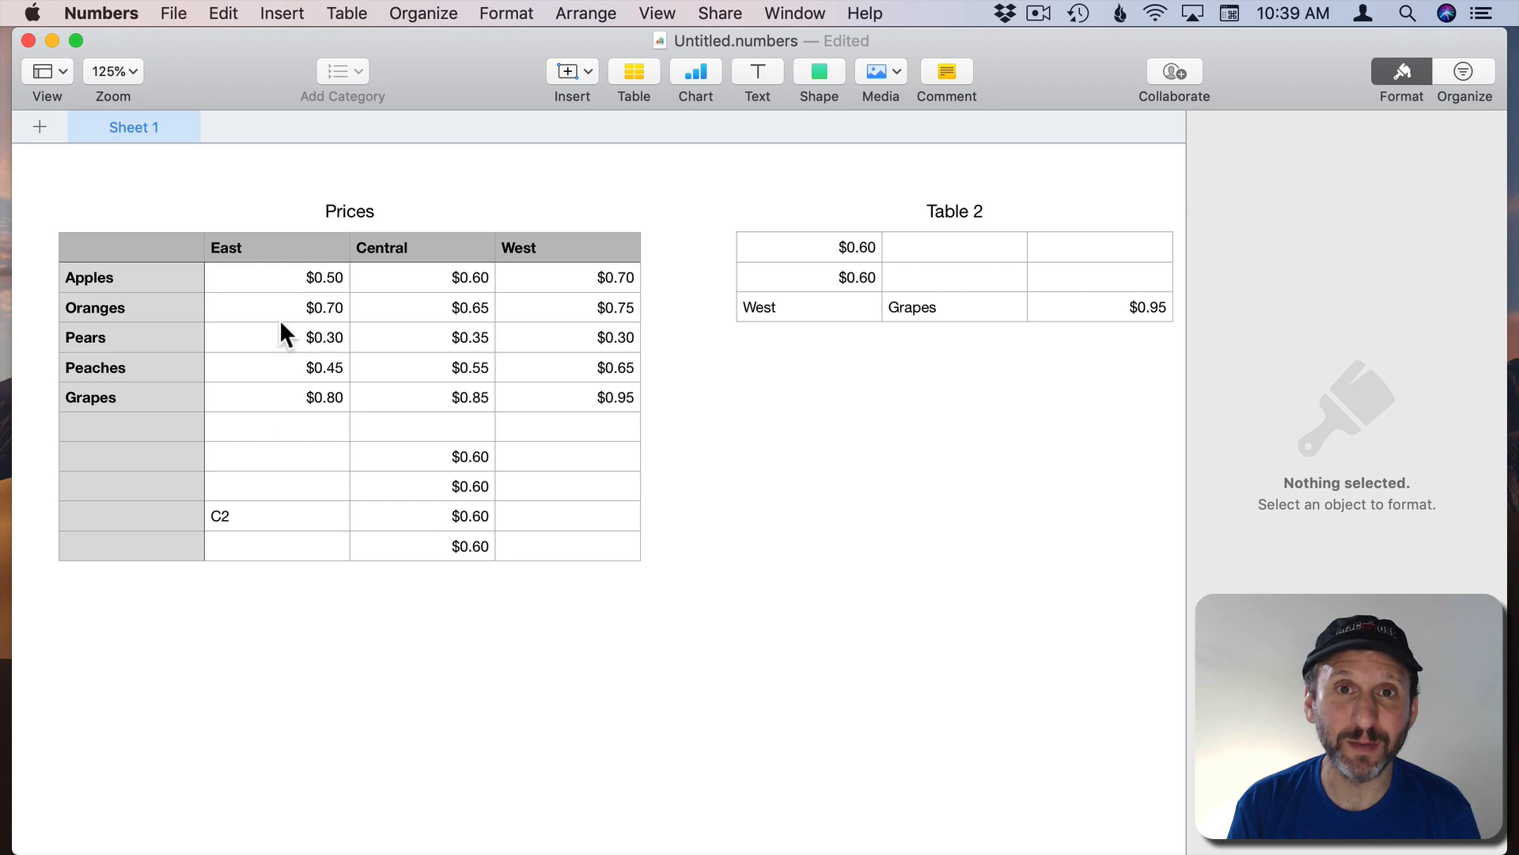
Clear the Central and West columns of the Prices table and remove columns C and D from it
left_click(405, 311)
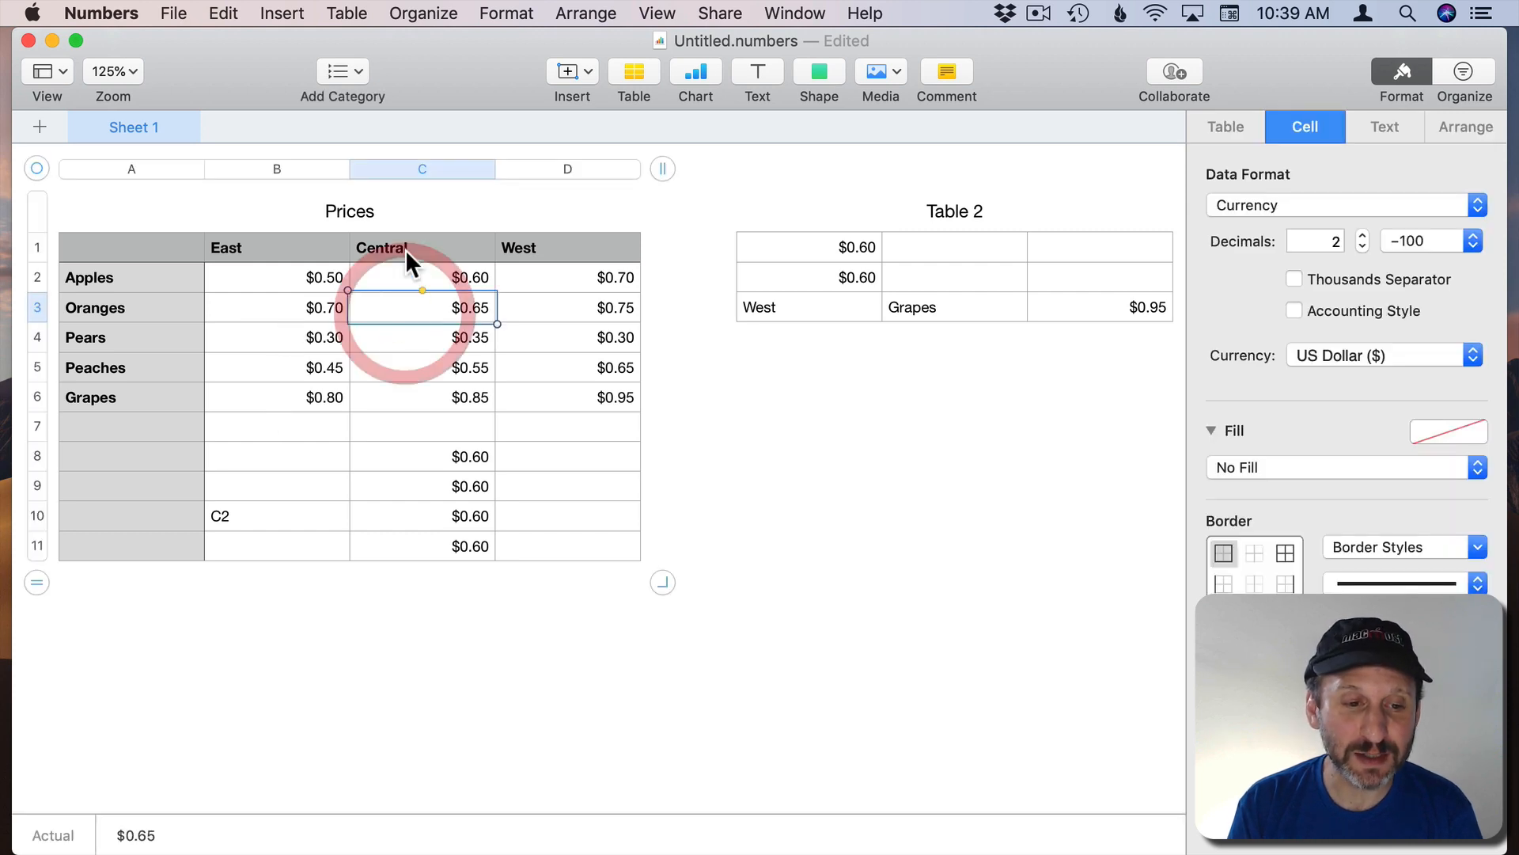
left_click(405, 251)
left_click(581, 547, "shift")
key("Delete")
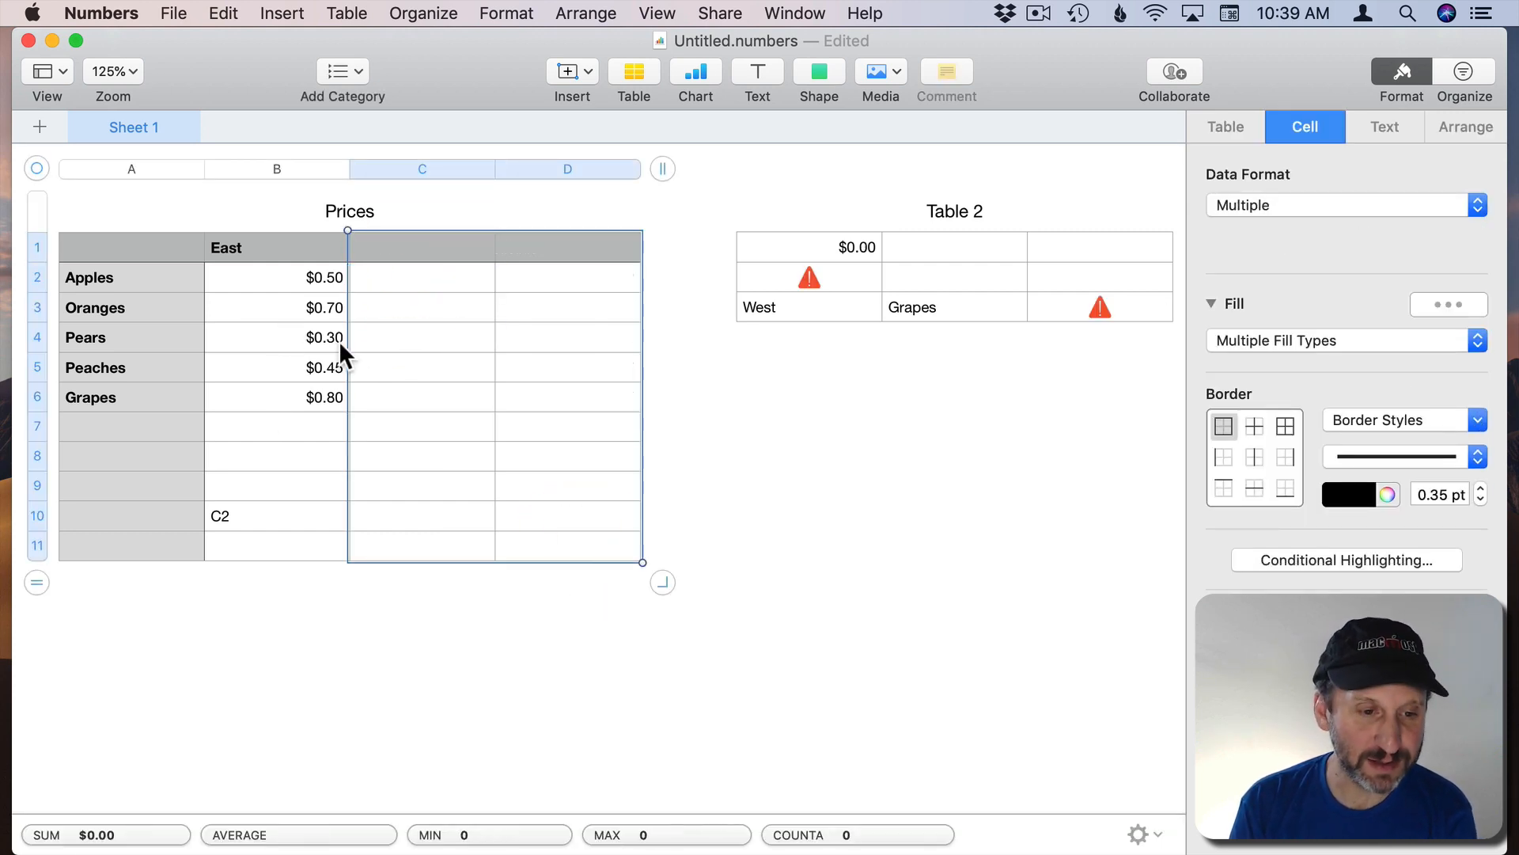
left_click_drag(630, 166, 348, 173)
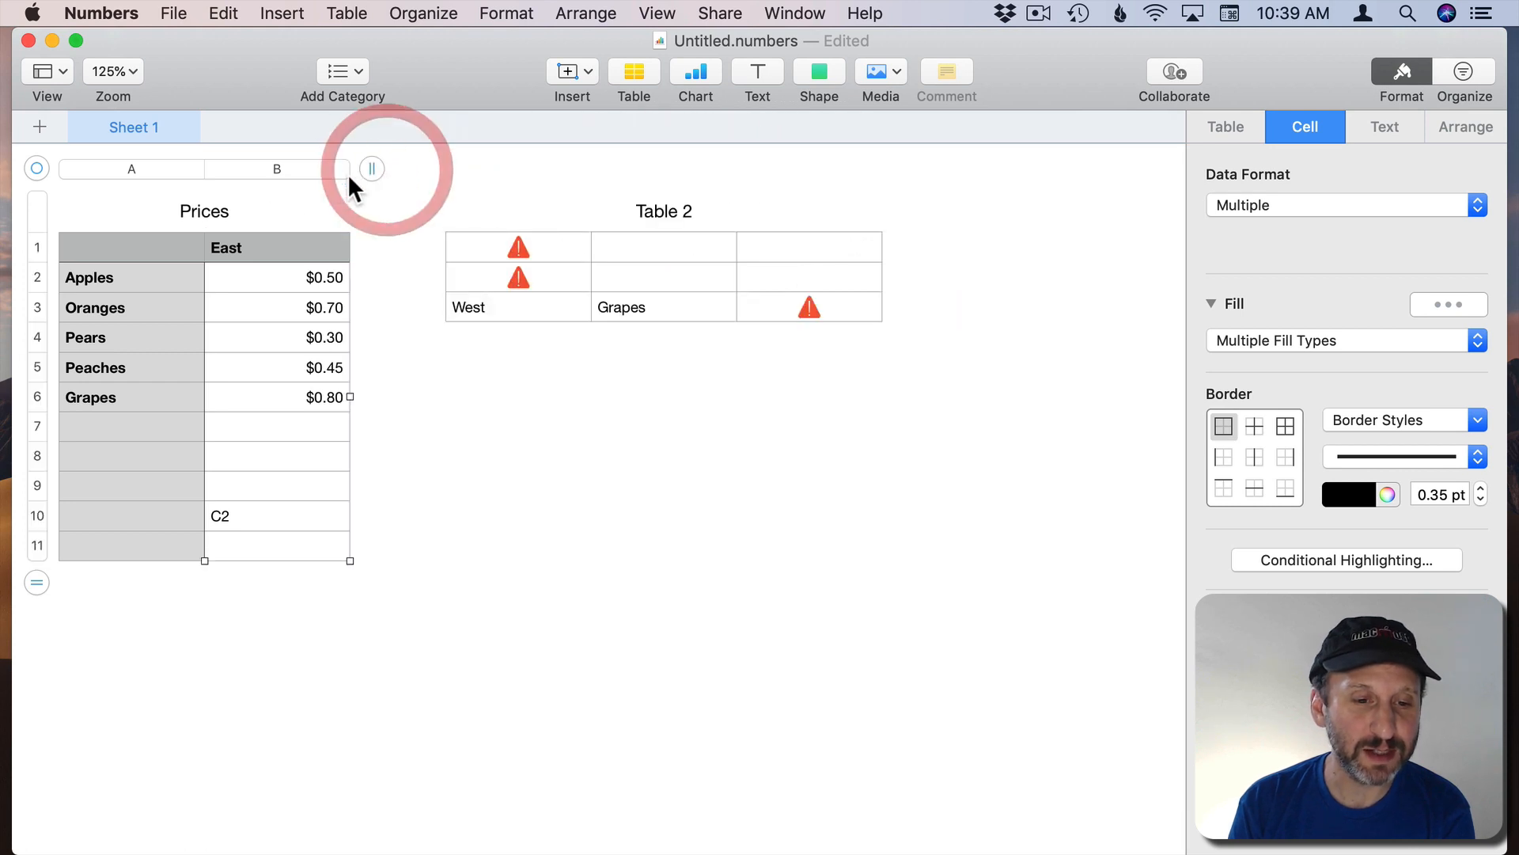
Delete the header row of the Prices table and clear the cell containing the text C2
left_click(49, 248)
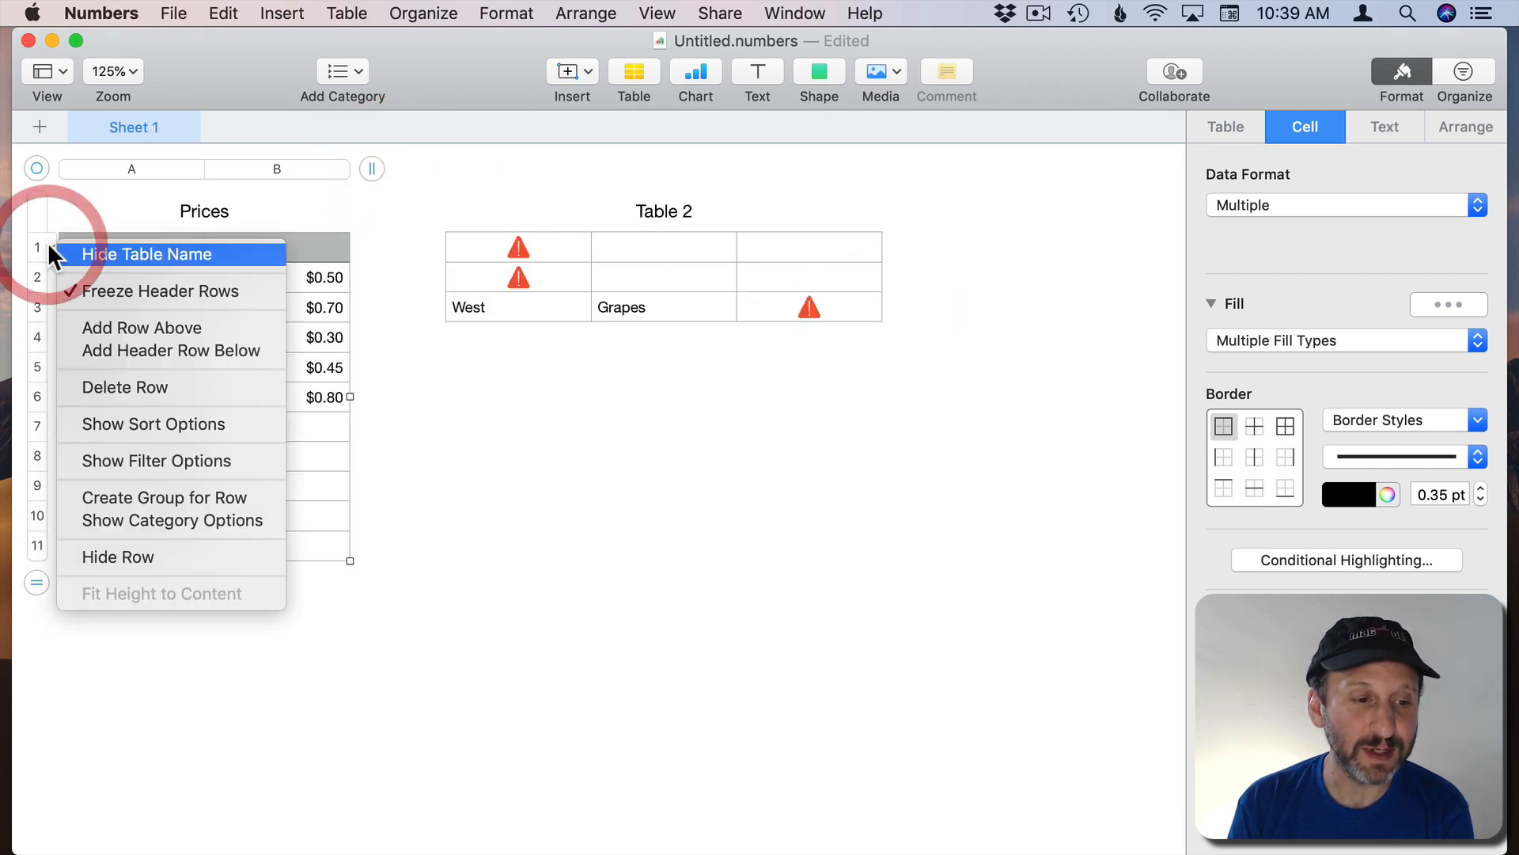
left_click(111, 389)
left_click(229, 483)
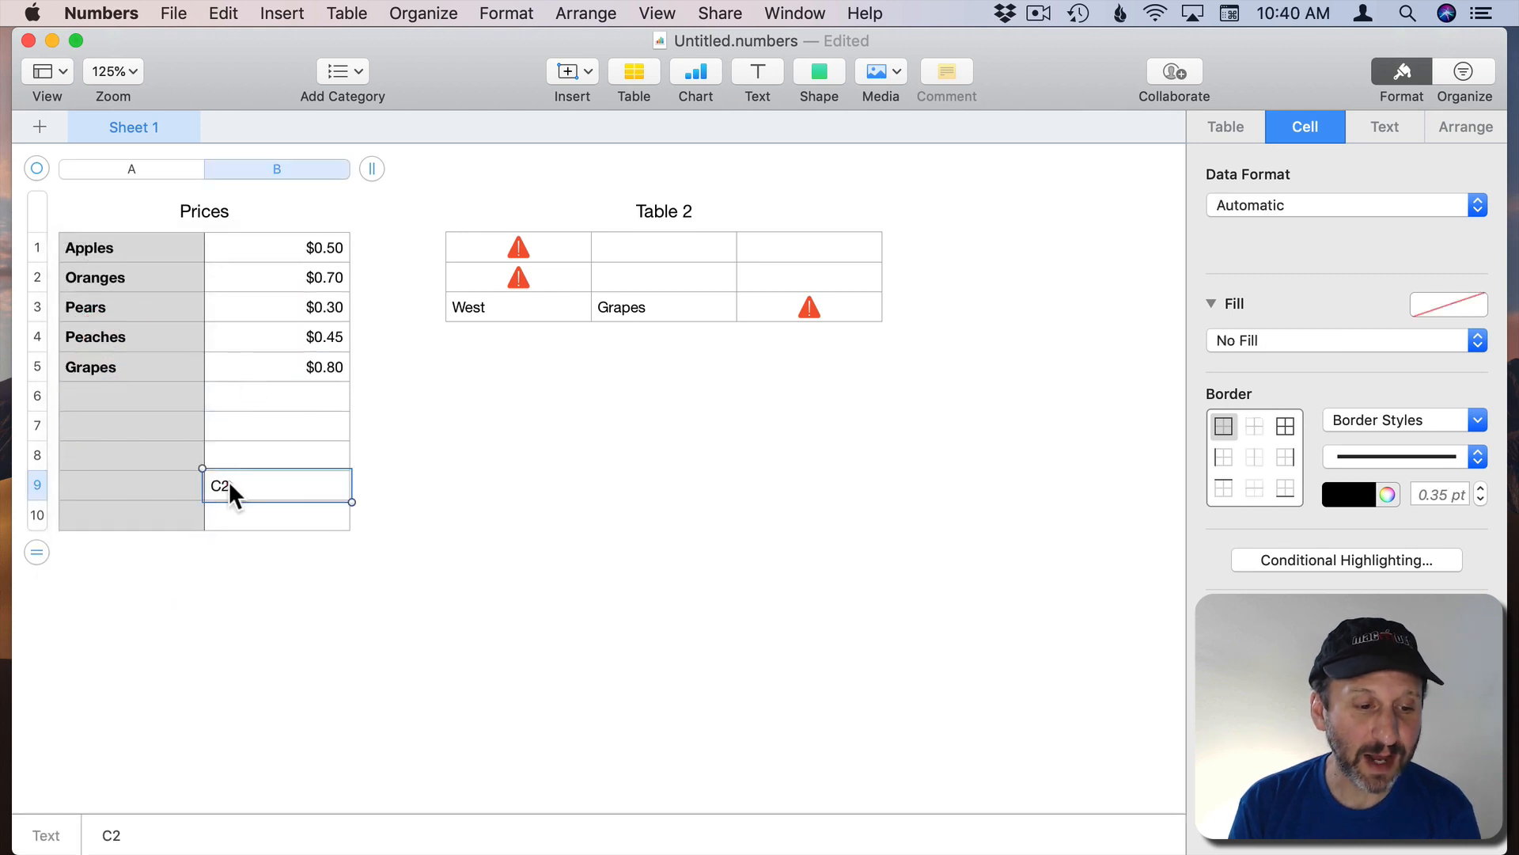
key("BackSpace")
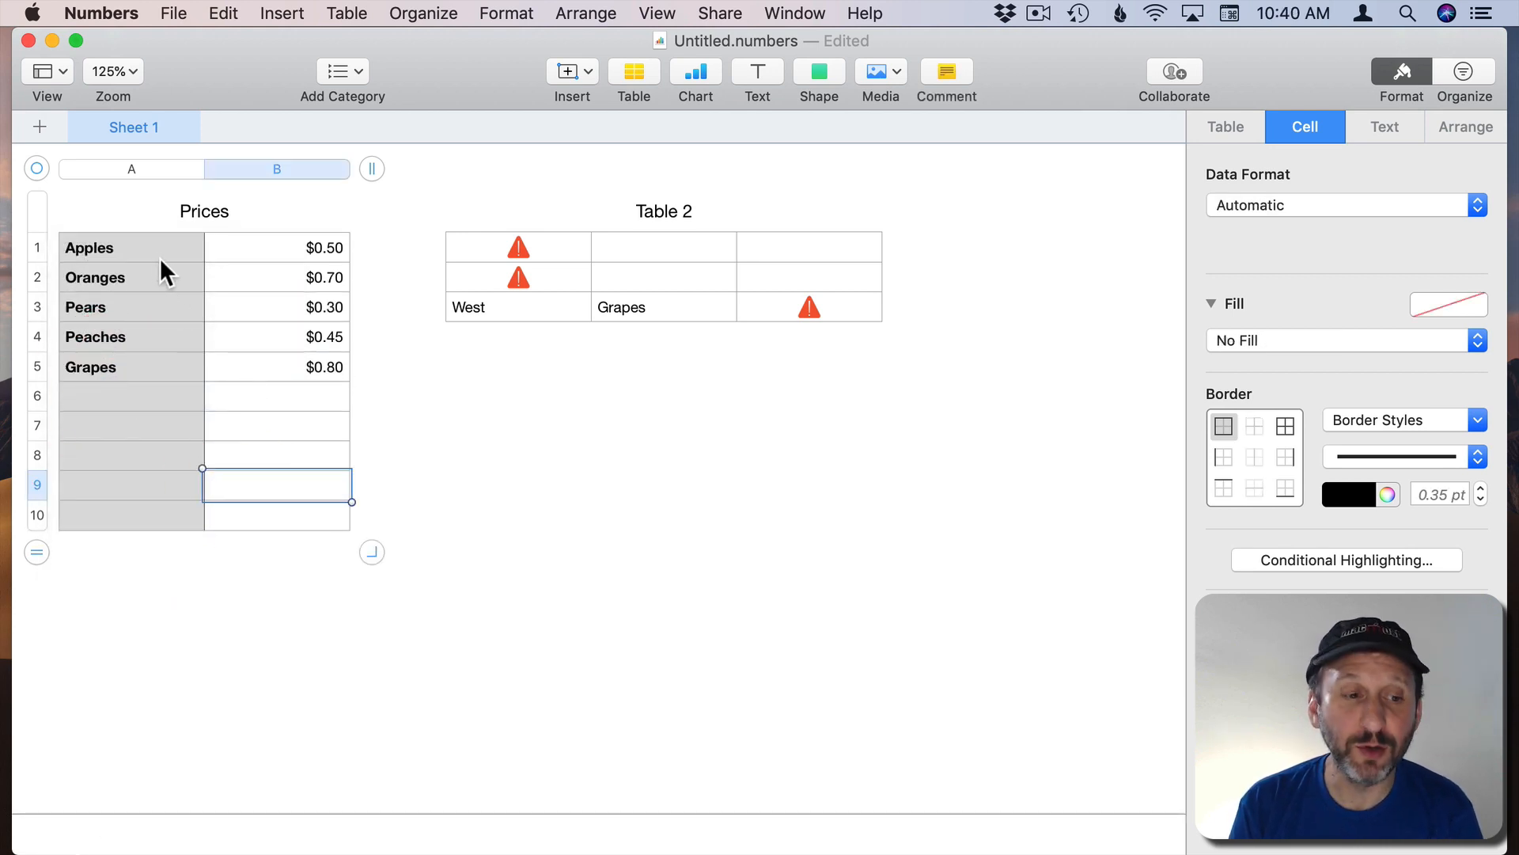
Clear the contents of cells A1, C3, B3, A3 and A2 in Table 2
left_click(535, 249)
key("BackSpace")
left_click(809, 301)
key("BackSpace")
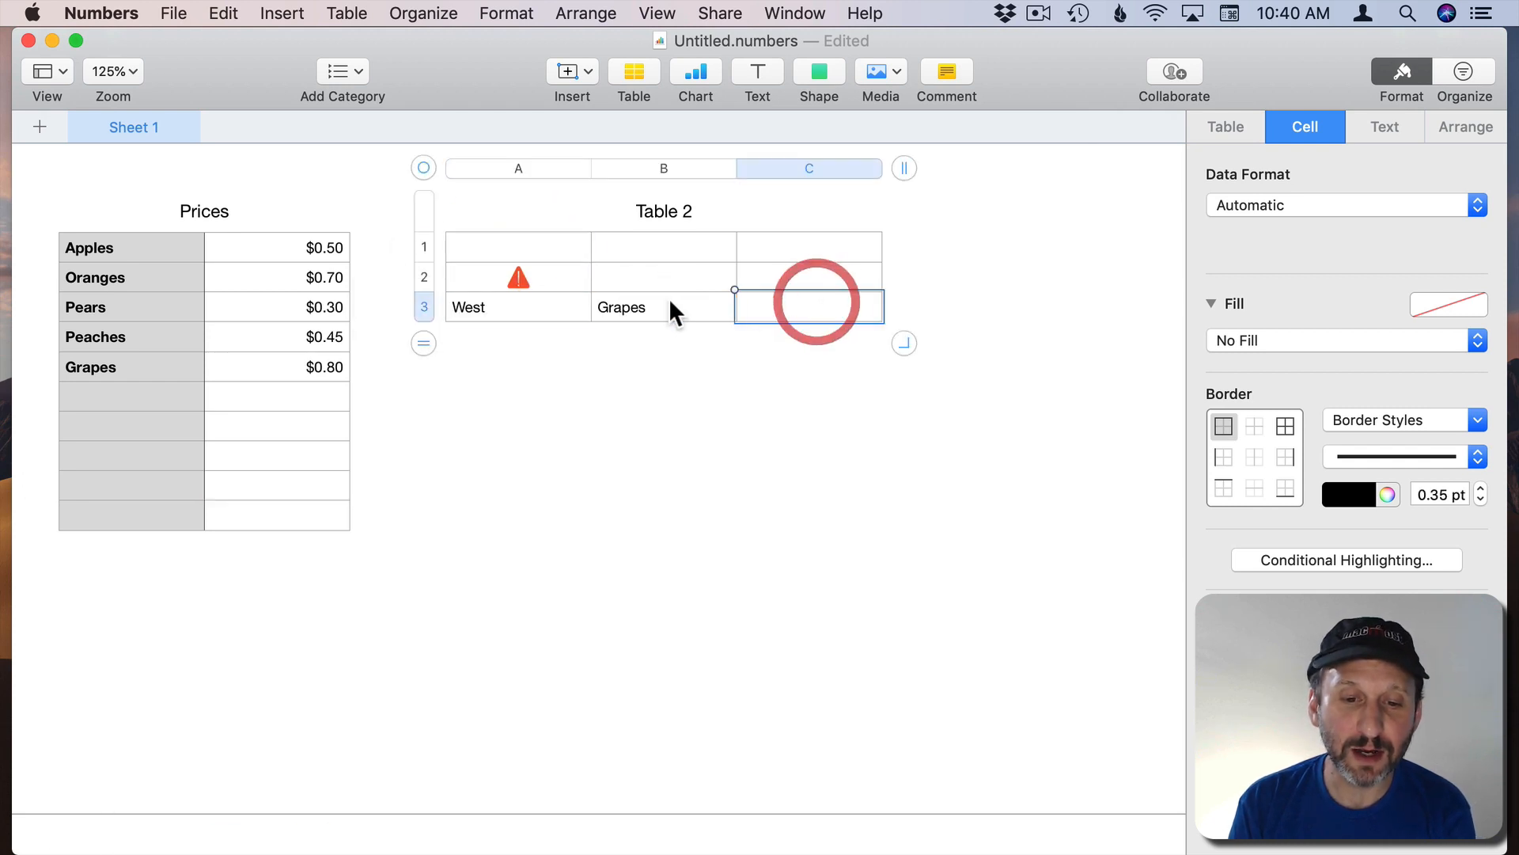
left_click(657, 305)
key("BackSpace")
left_click(558, 307)
key("BackSpace")
left_click(559, 277)
key("BackSpace")
Enter the formula INDIRECT("Apples") in cell A1 of Table 2
left_click(546, 239)
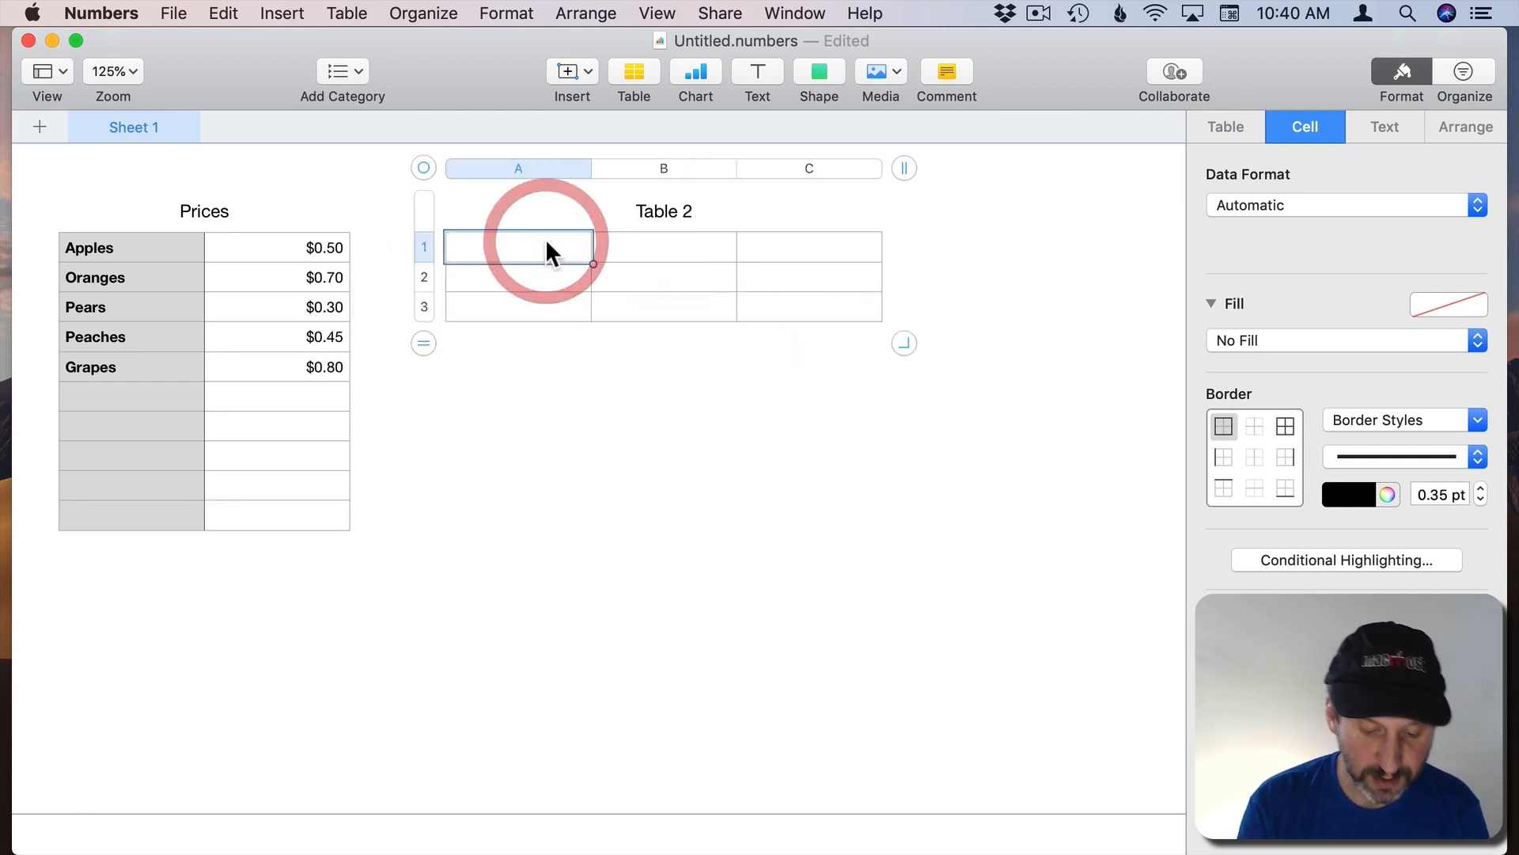
key("equal")
type("INDIRECT")
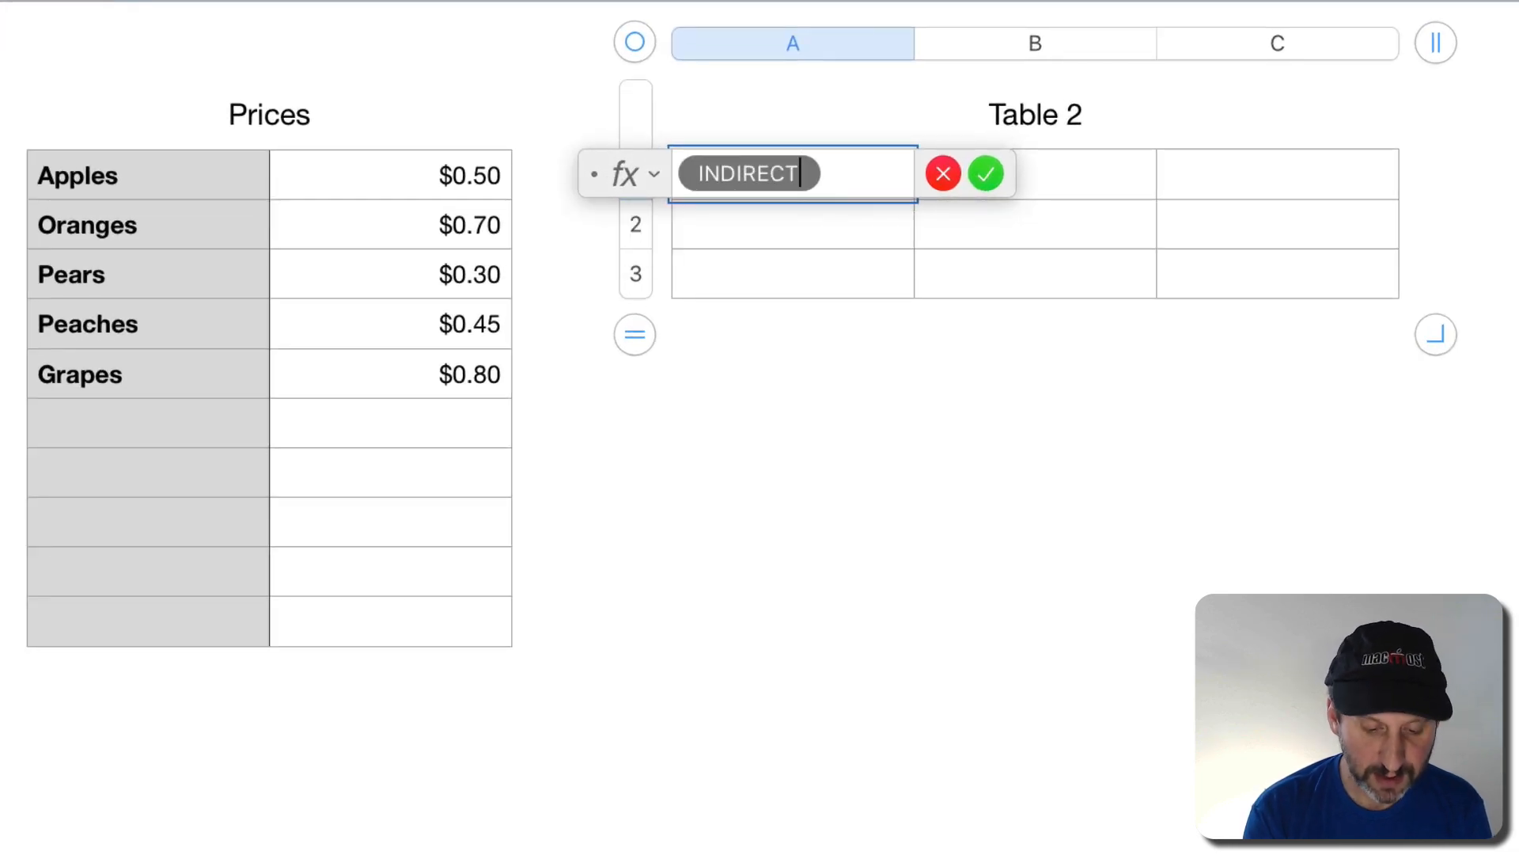
key("Return")
type("\"Apples\"")
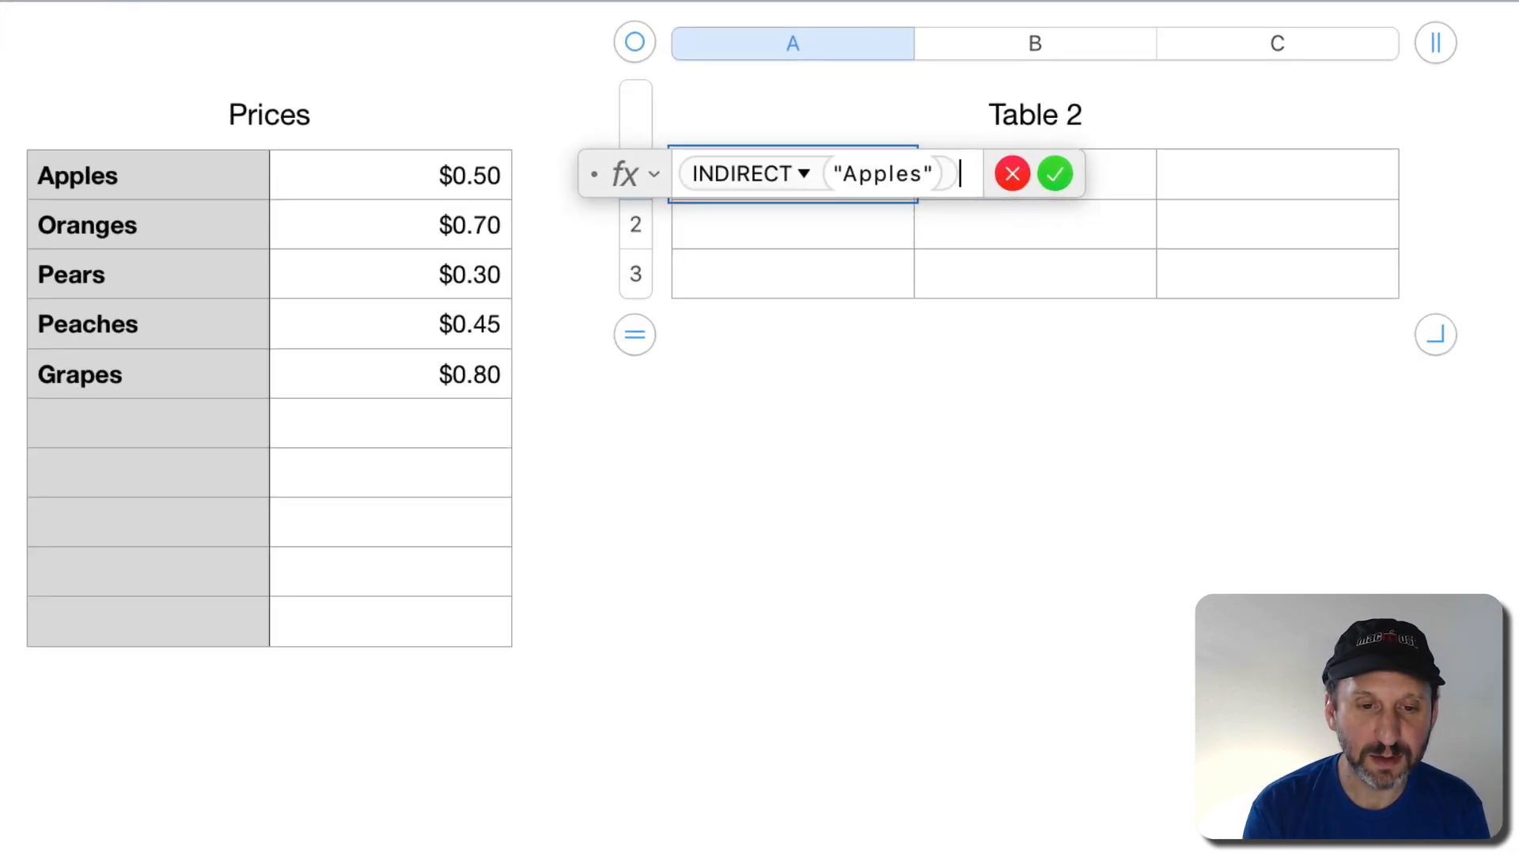
key("Return")
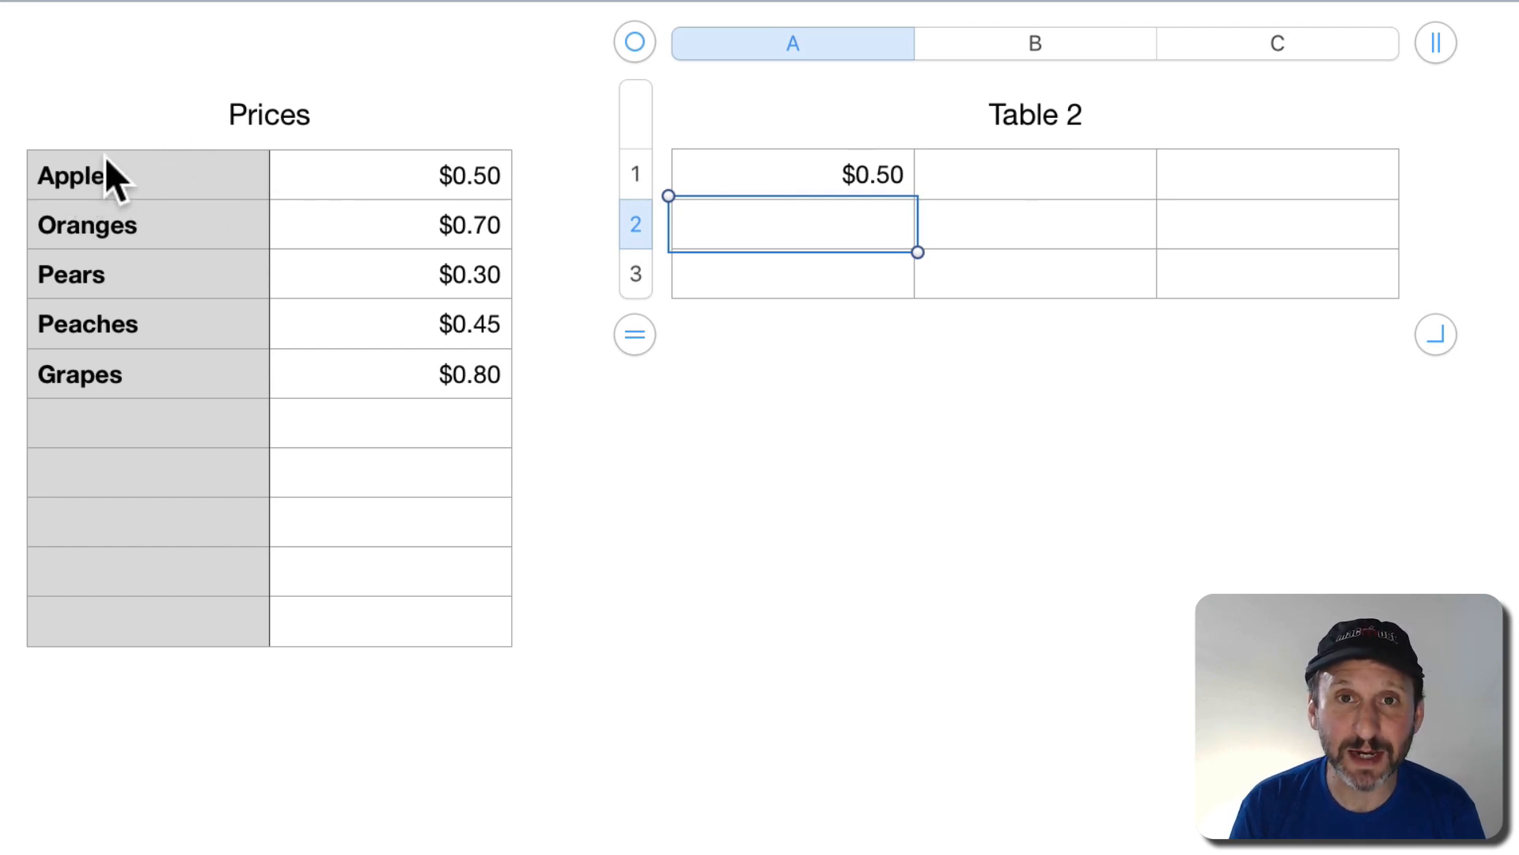
Check the Apples label and price in the Prices table, and replace the formula in Table 2 cell A1 with the text Apples
left_click(86, 176)
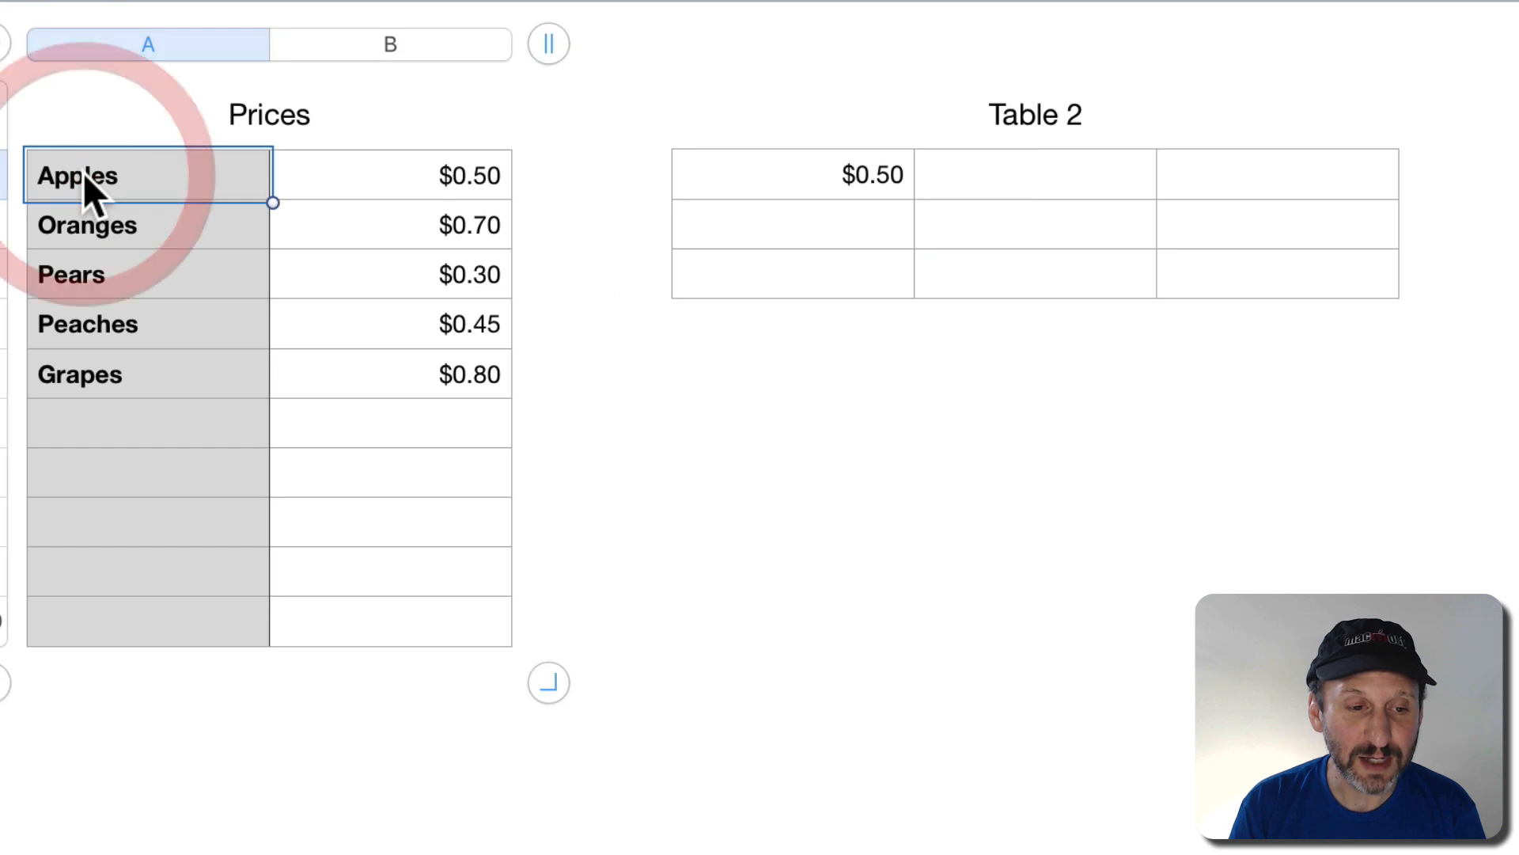
left_click(383, 187)
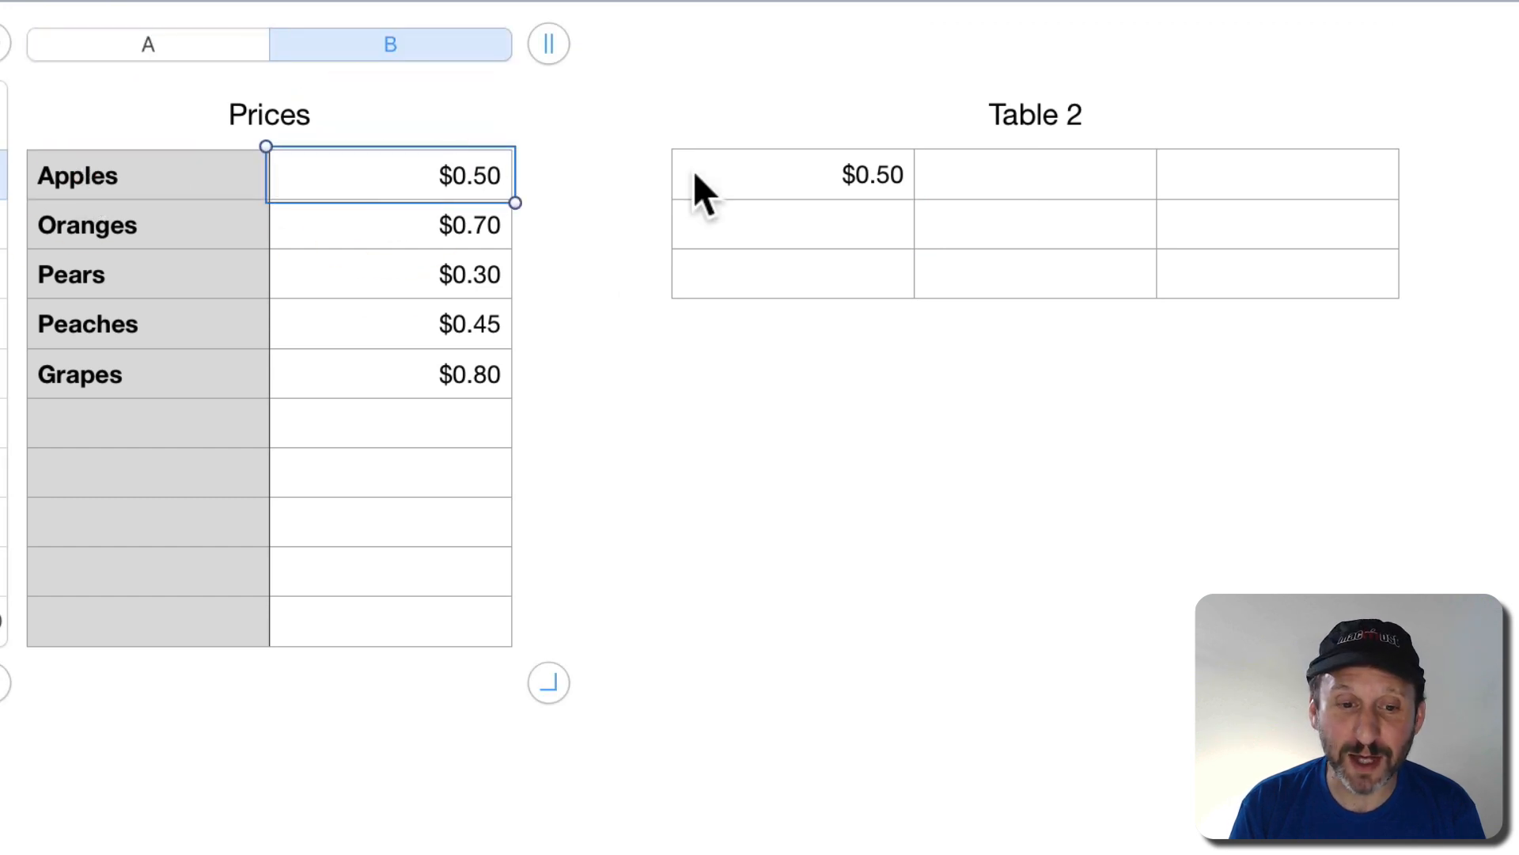
left_click(854, 172)
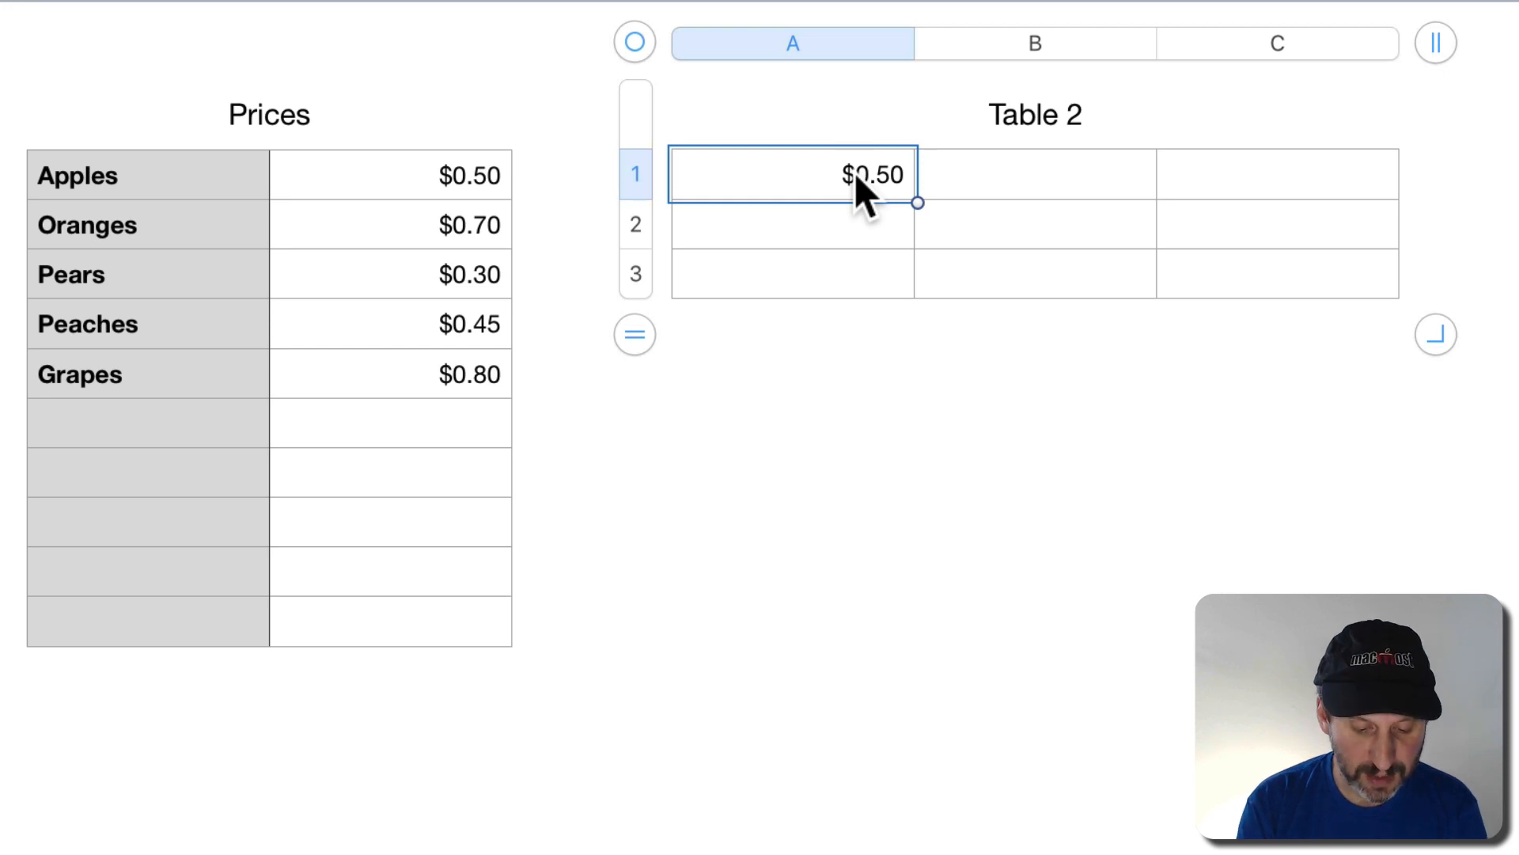
type("Apples")
key("Tab")
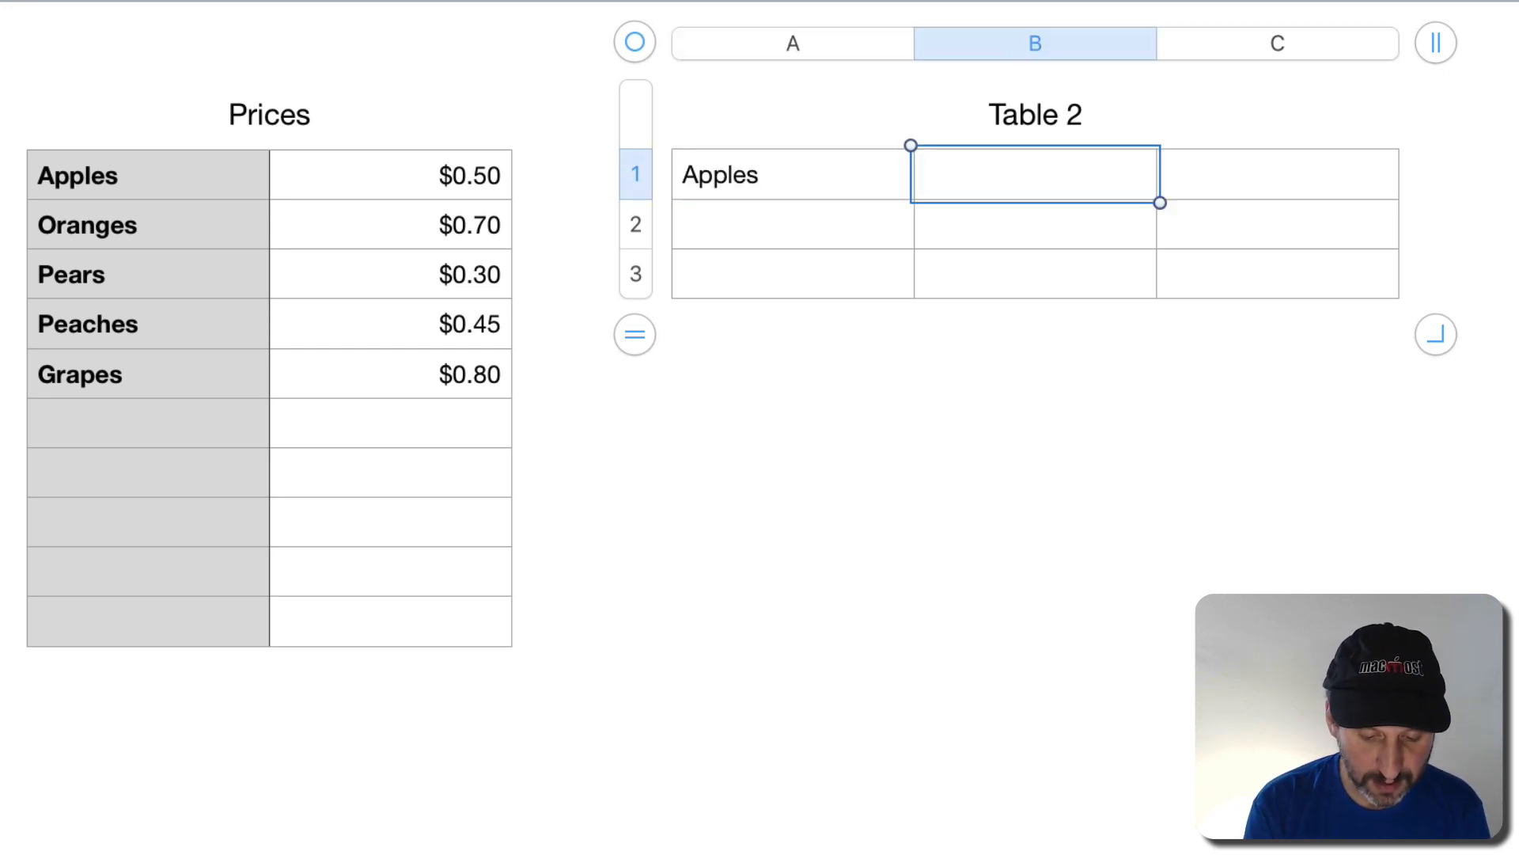
Enter the formula INDIRECT(A1) in cell B1 of Table 2, referring to the product name beside it
type("=INDIRECT")
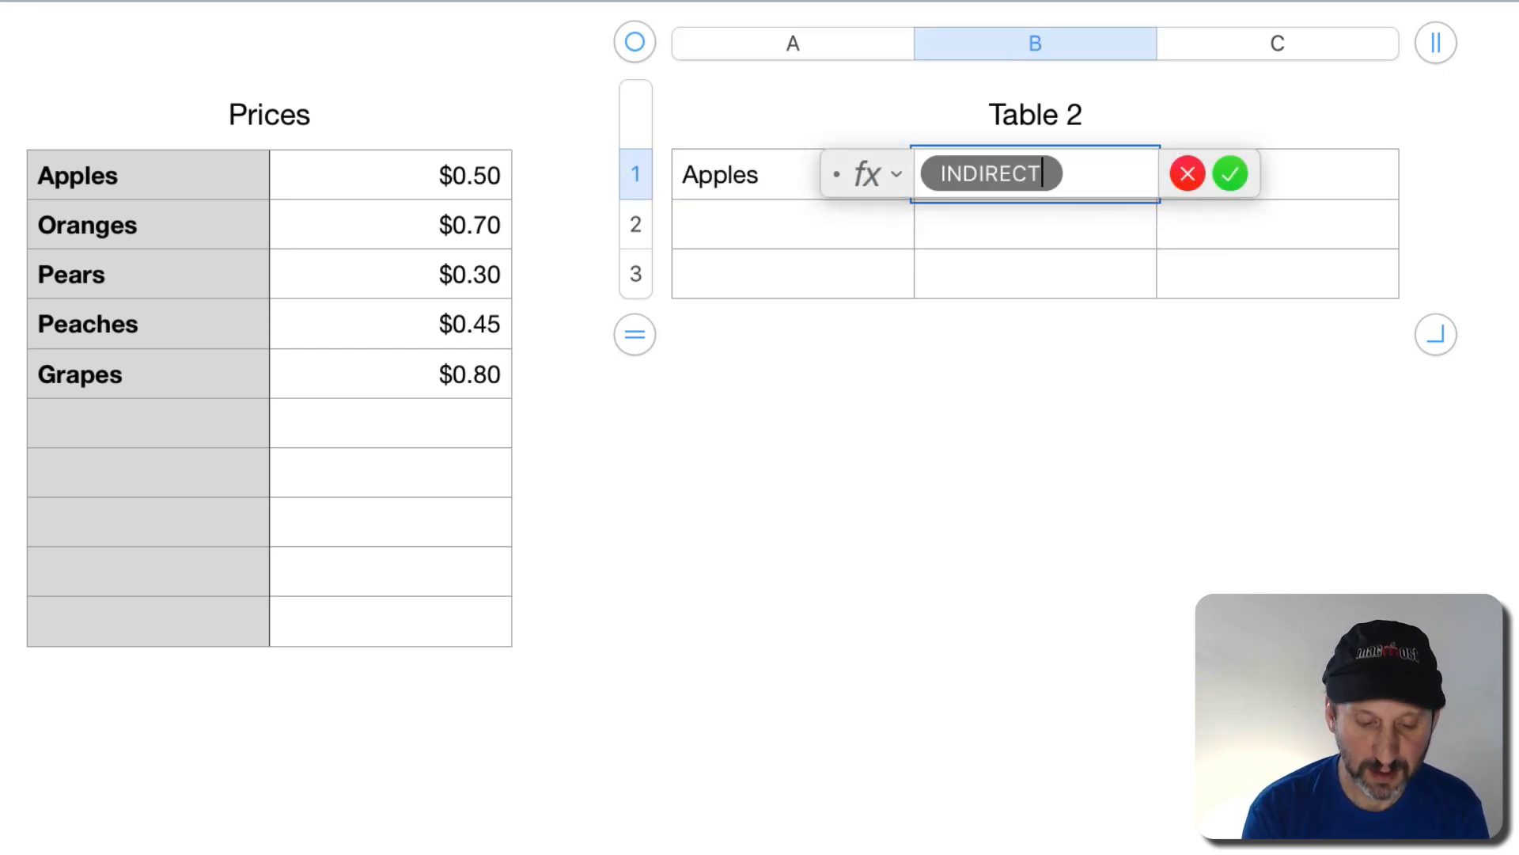
type("(")
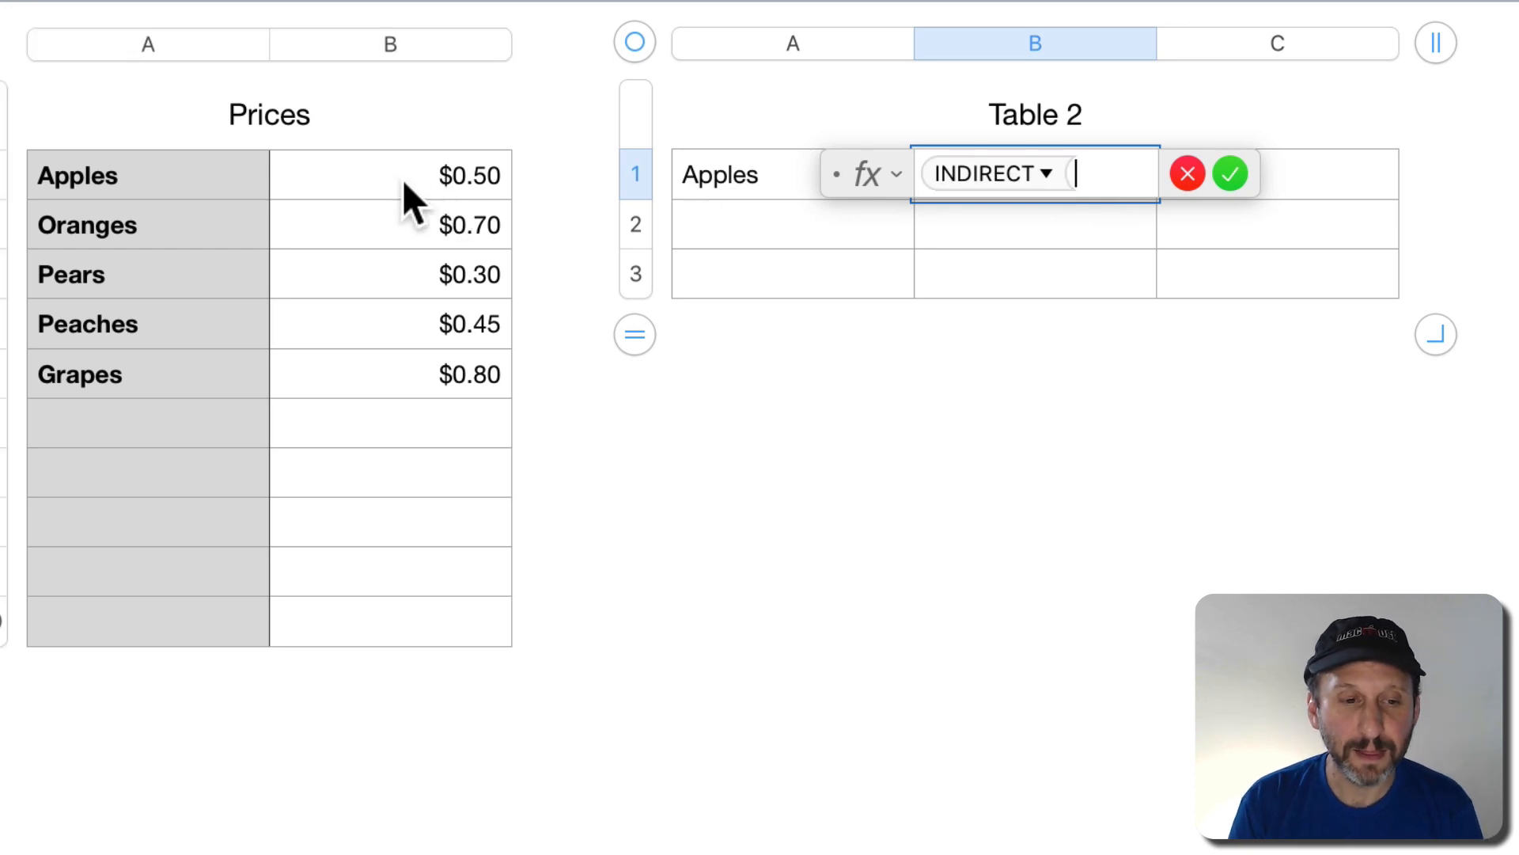
left_click(712, 177)
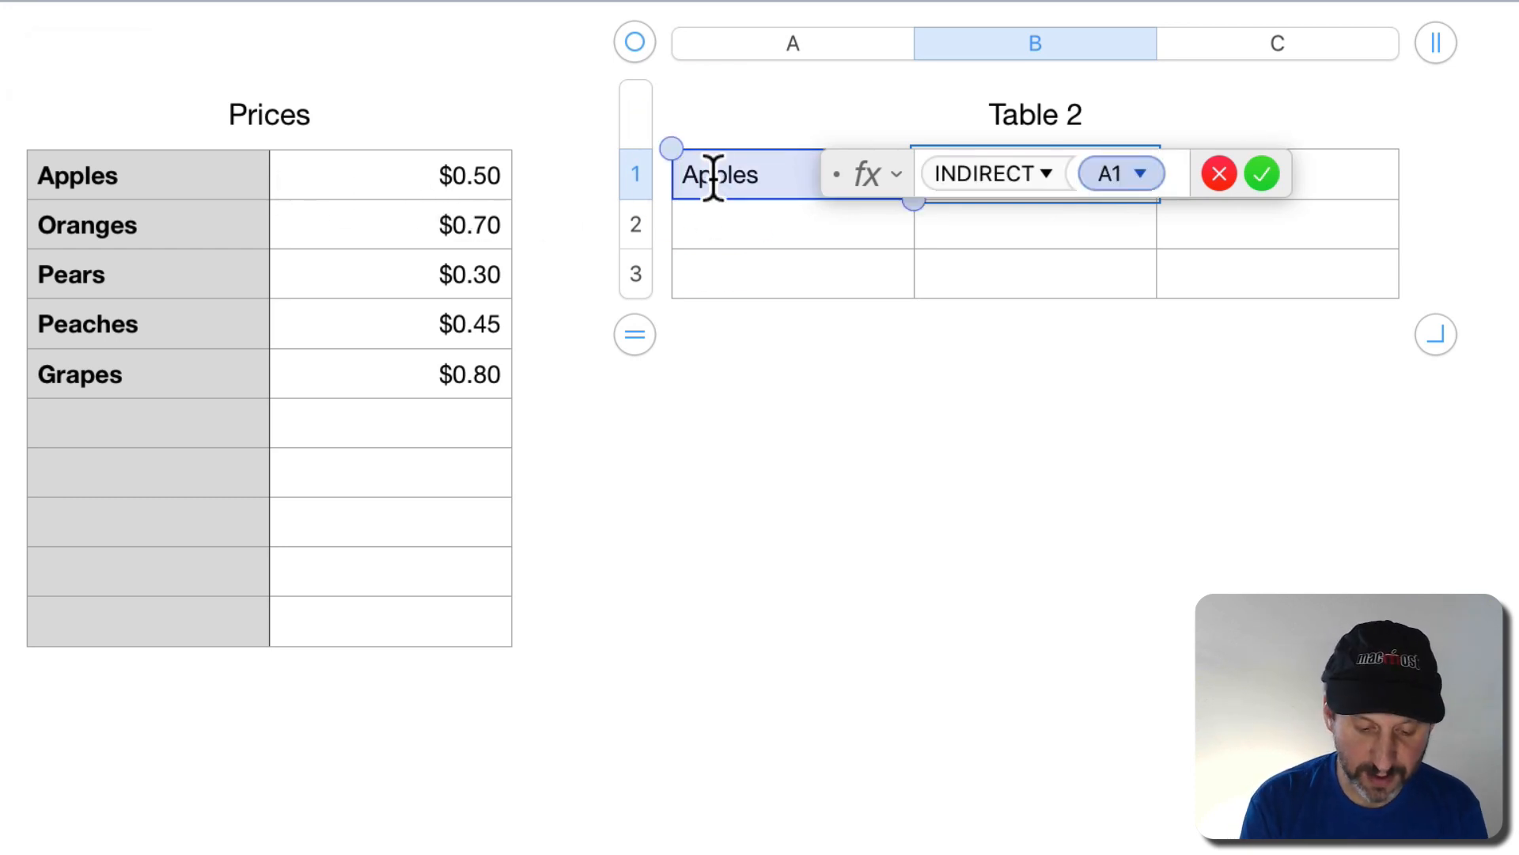
type(")")
key("Return")
Replace the product name in cell A1 of Table 2 with Oranges
left_click(771, 173)
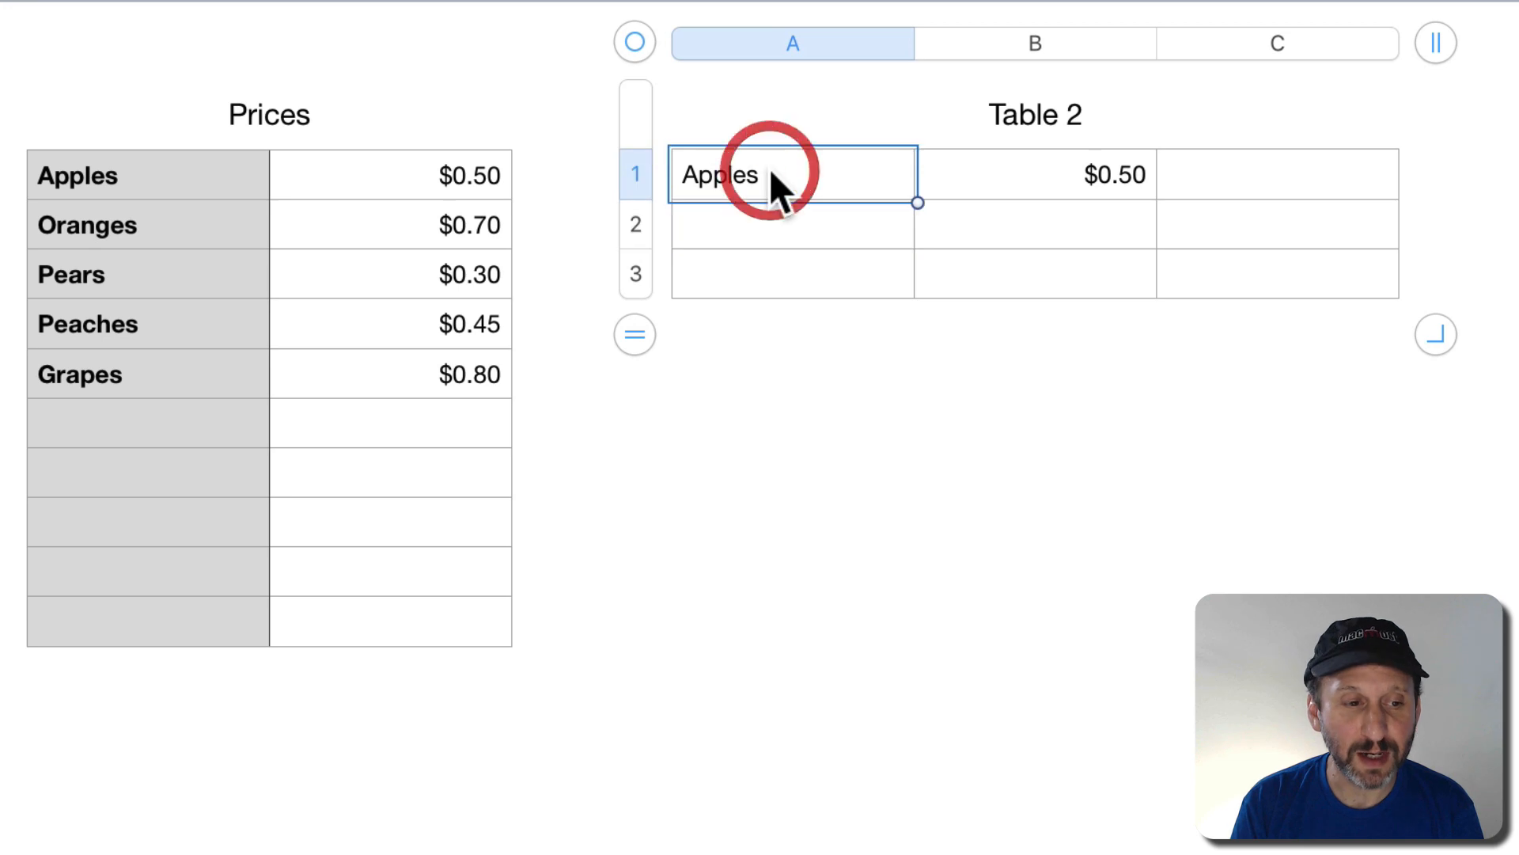
left_click(772, 172)
key("super+a")
type("Oranges")
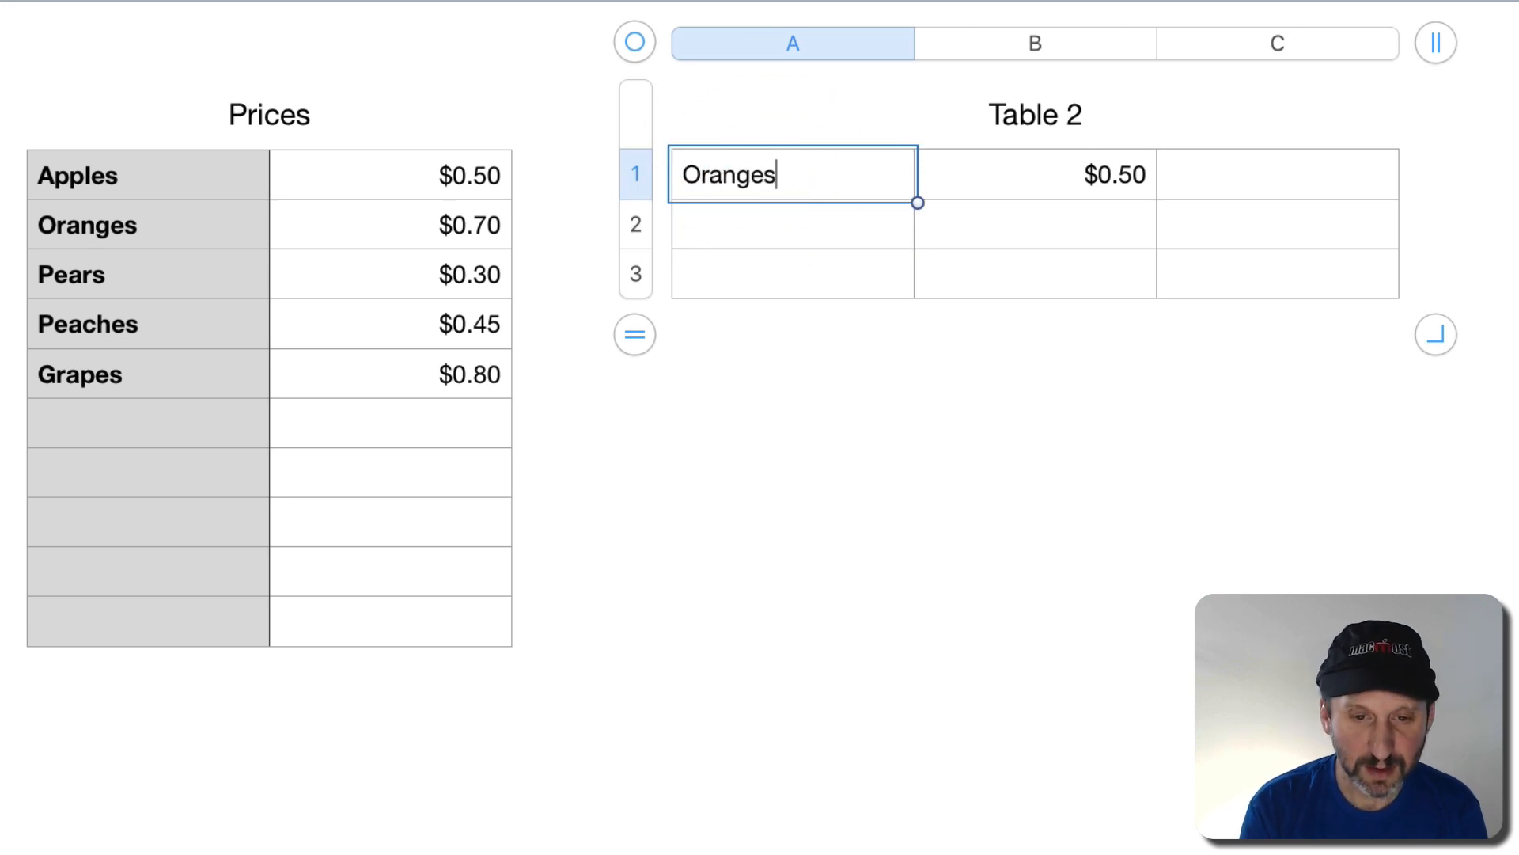
key("Return")
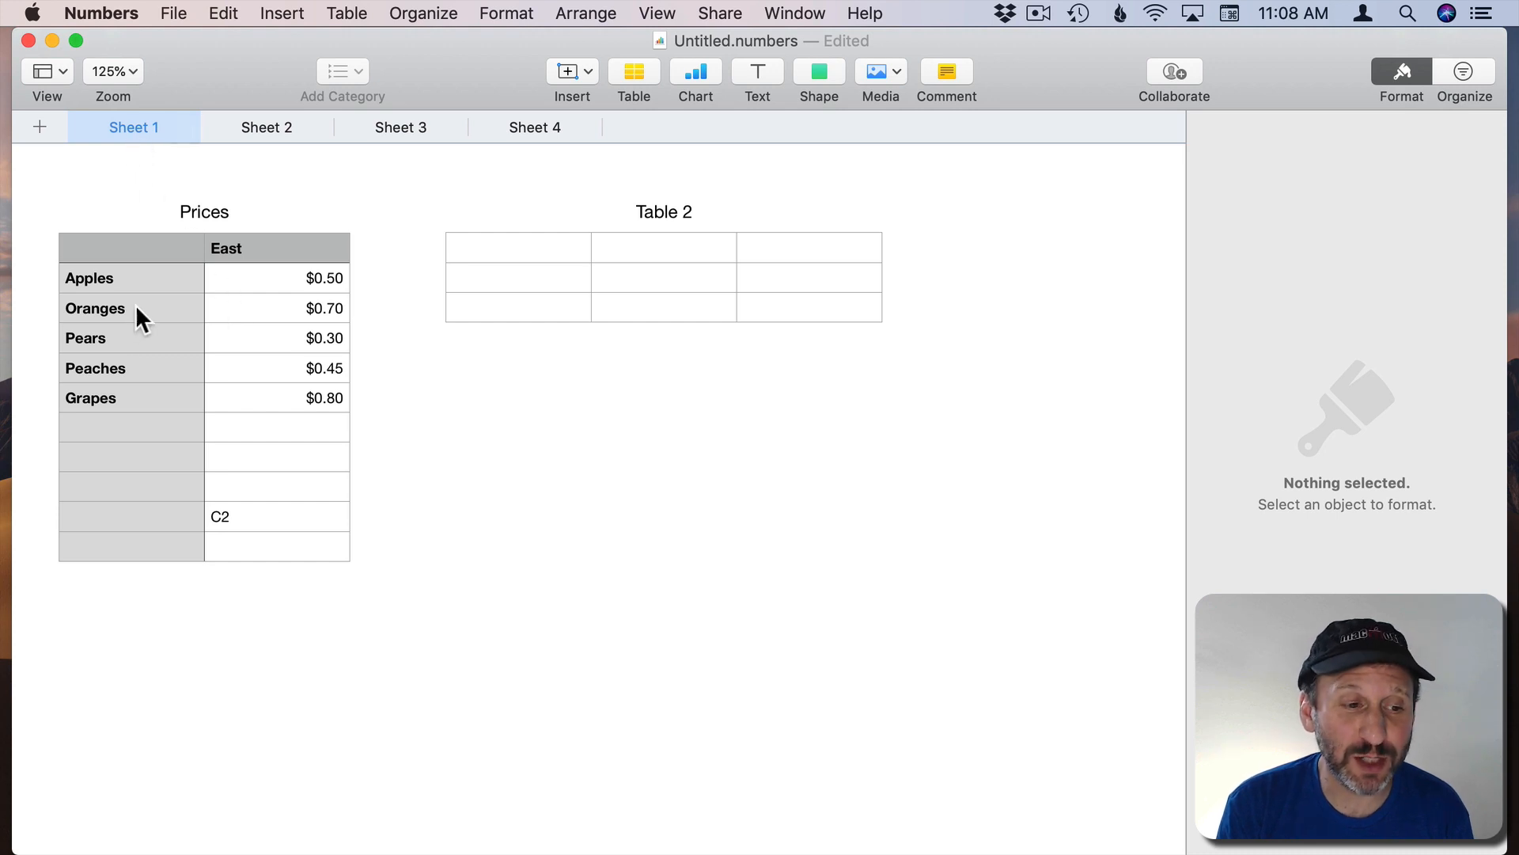
Compare the East price of Apples in the Prices tables on Sheet 1 and Sheet 3
left_click(275, 281)
left_click(405, 125)
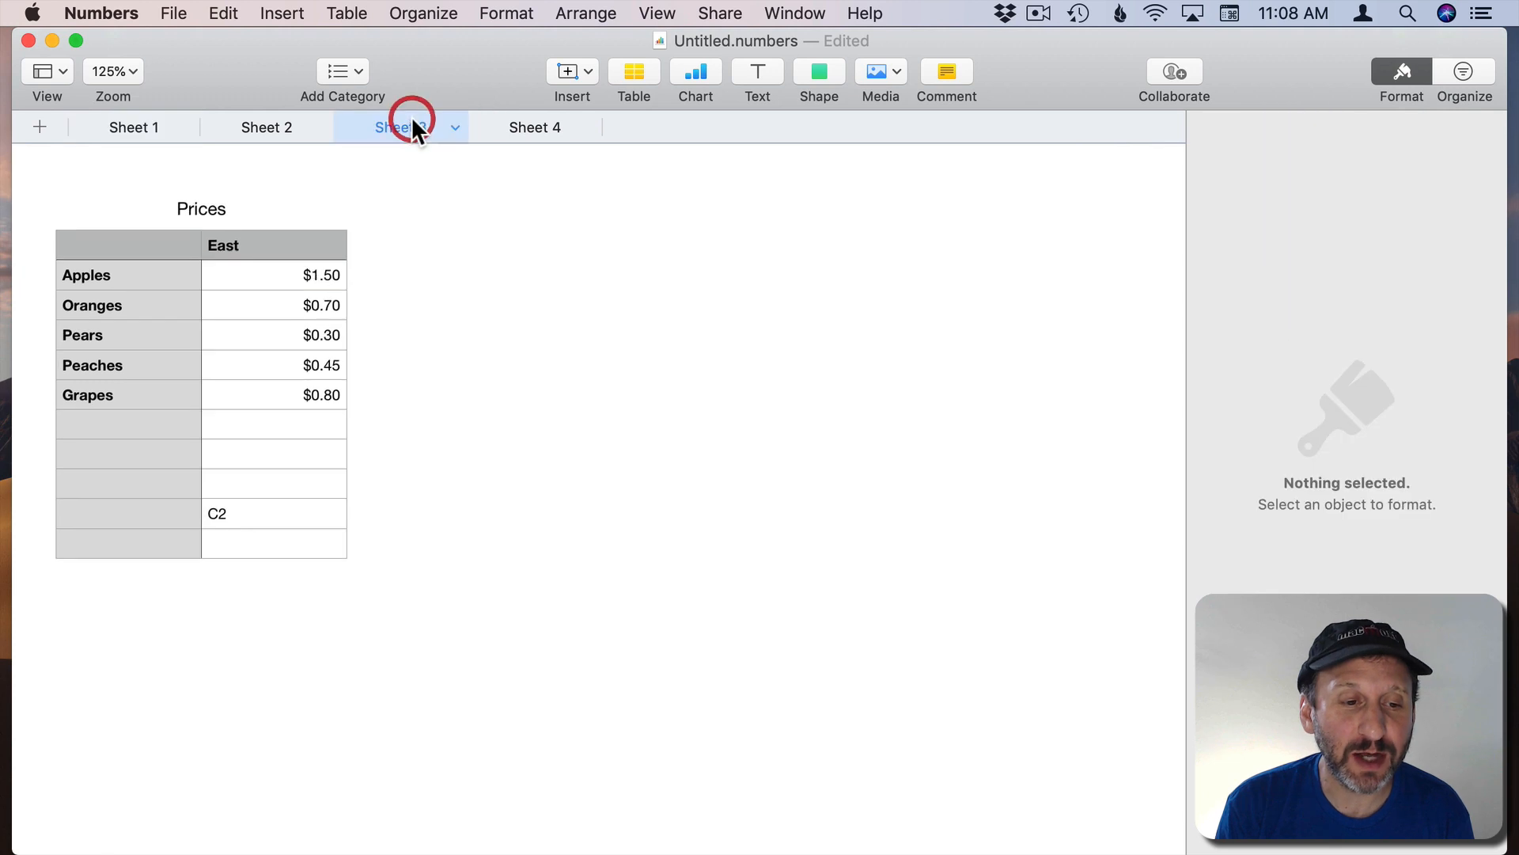
left_click(254, 277)
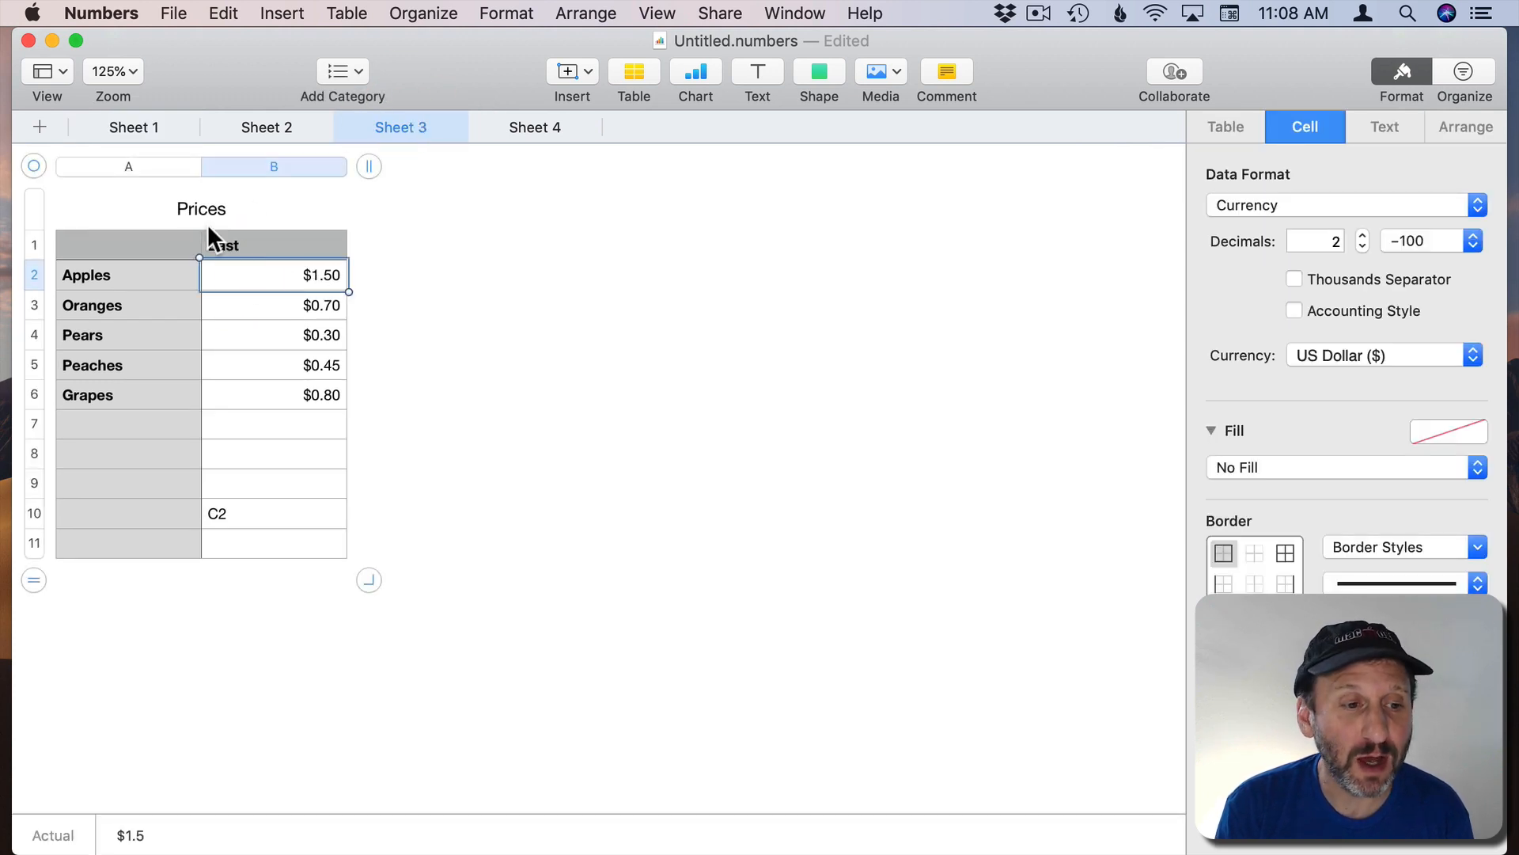
Try a direct reference to the Sheet 1 Apples price in cell B2 of Table 1 on Sheet 4
left_click(523, 119)
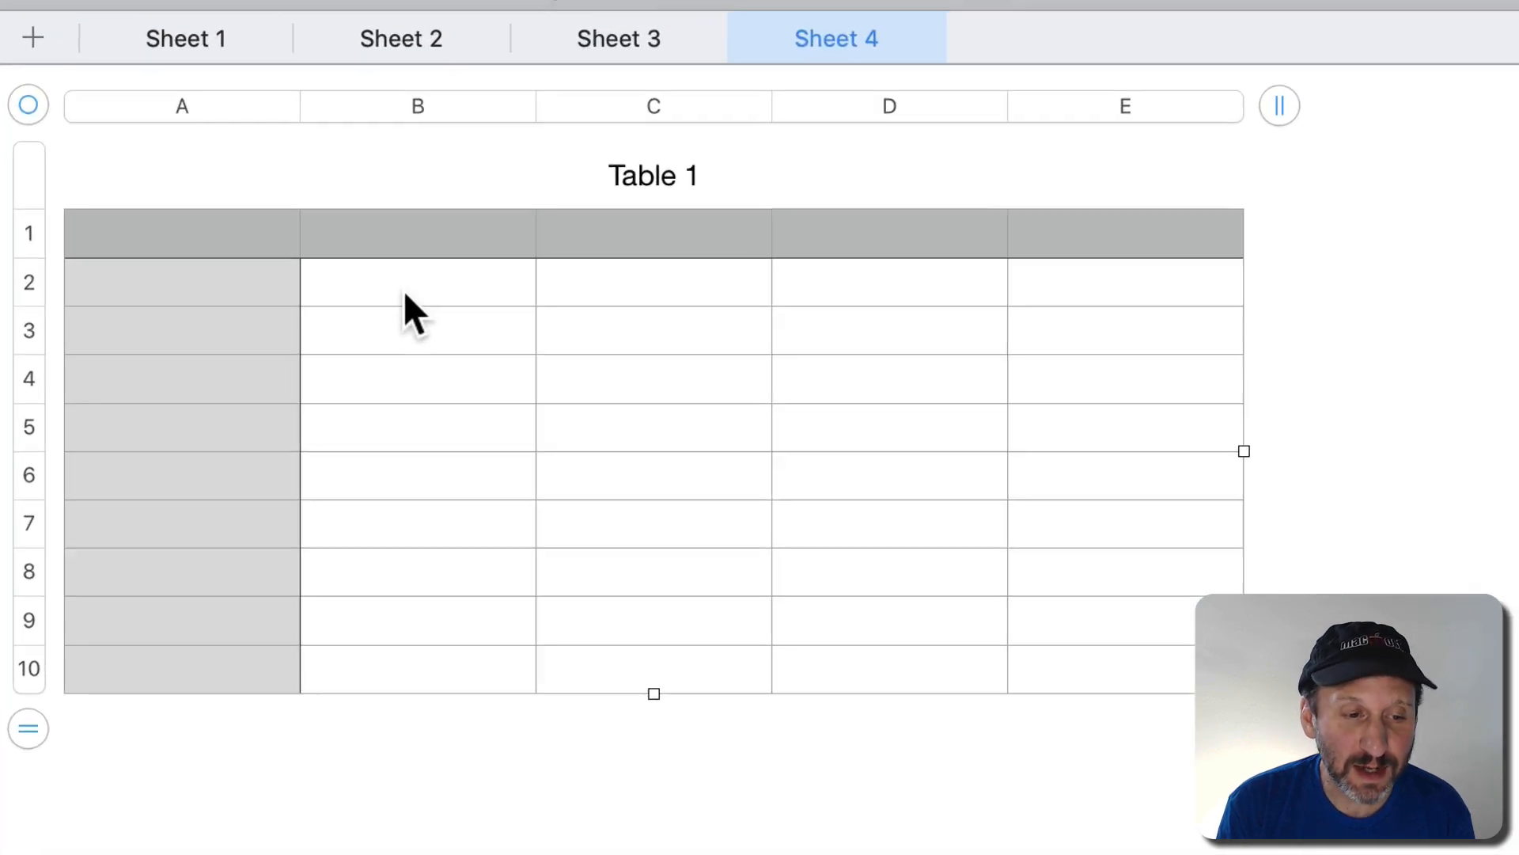
left_click(268, 281)
type("=")
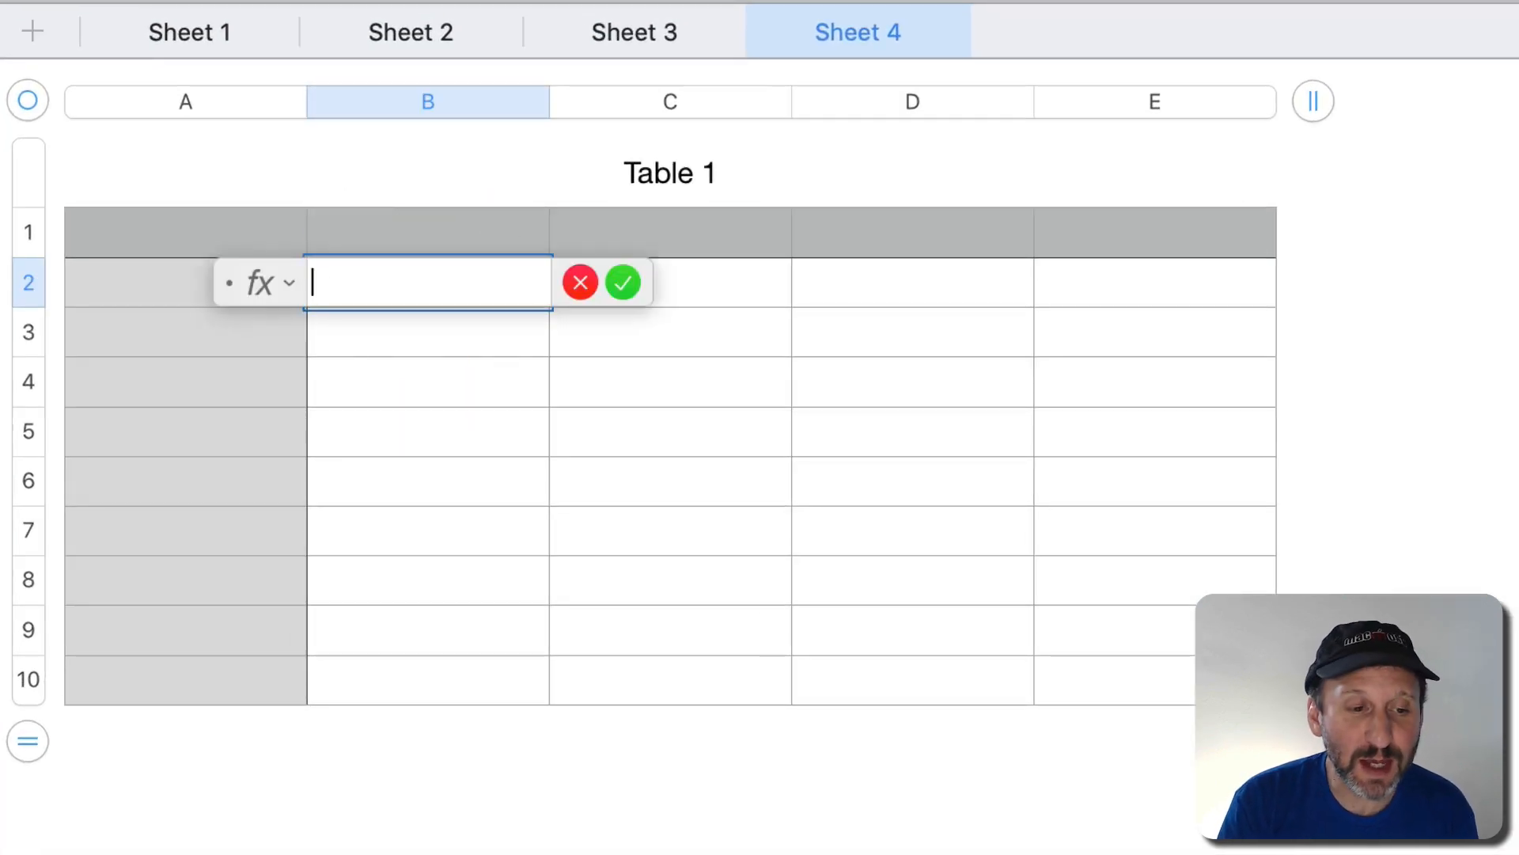
left_click(203, 38)
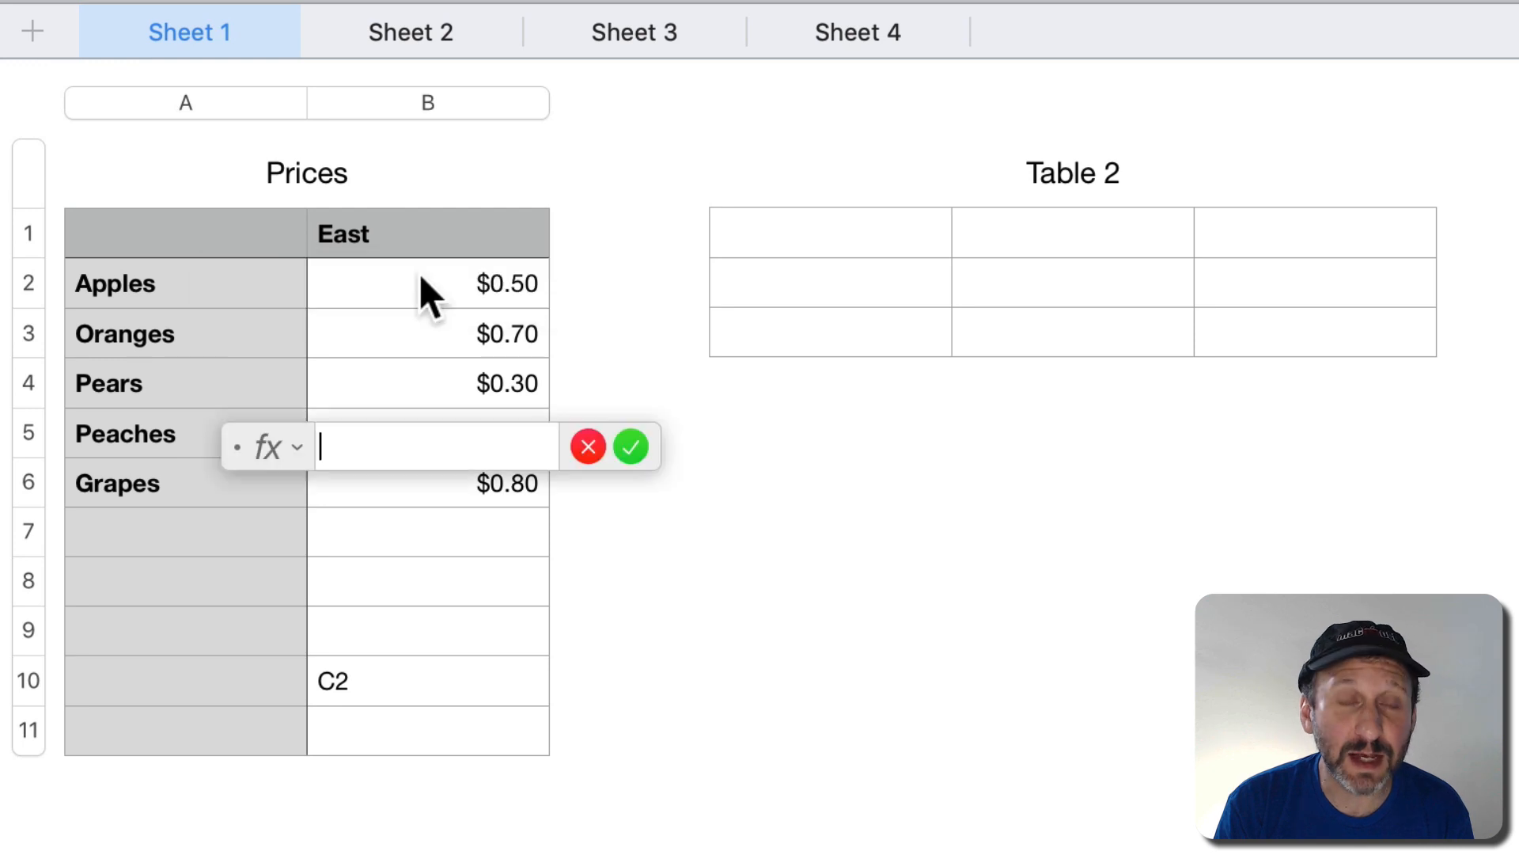
left_click(421, 278)
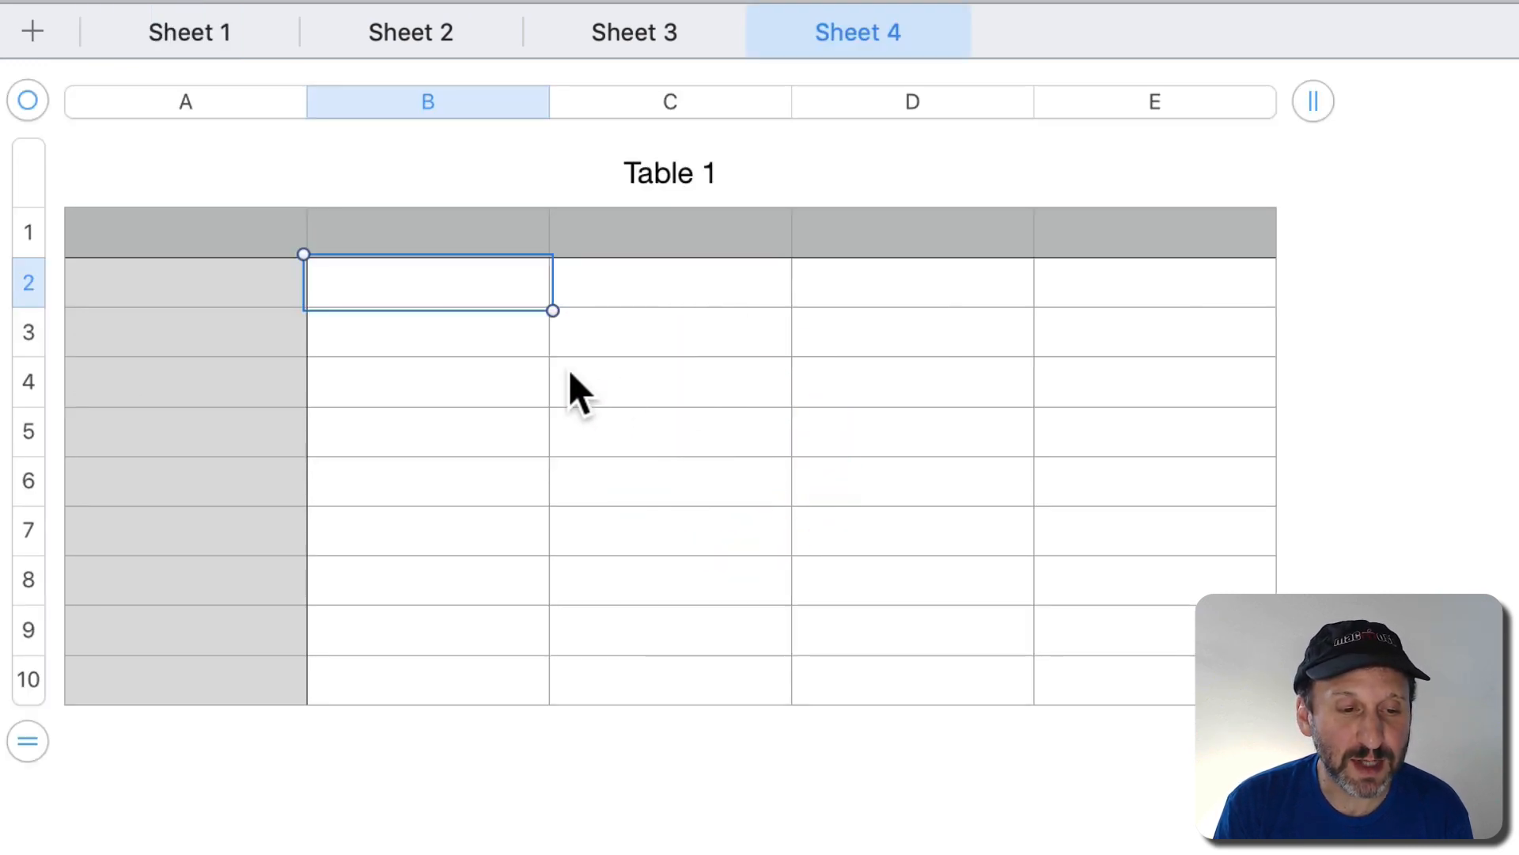
Enter the formula INDIRECT("Sheet 1::Prices::East Apples") in cell B2 of Table 1 on Sheet 4
type("=INDIRECT")
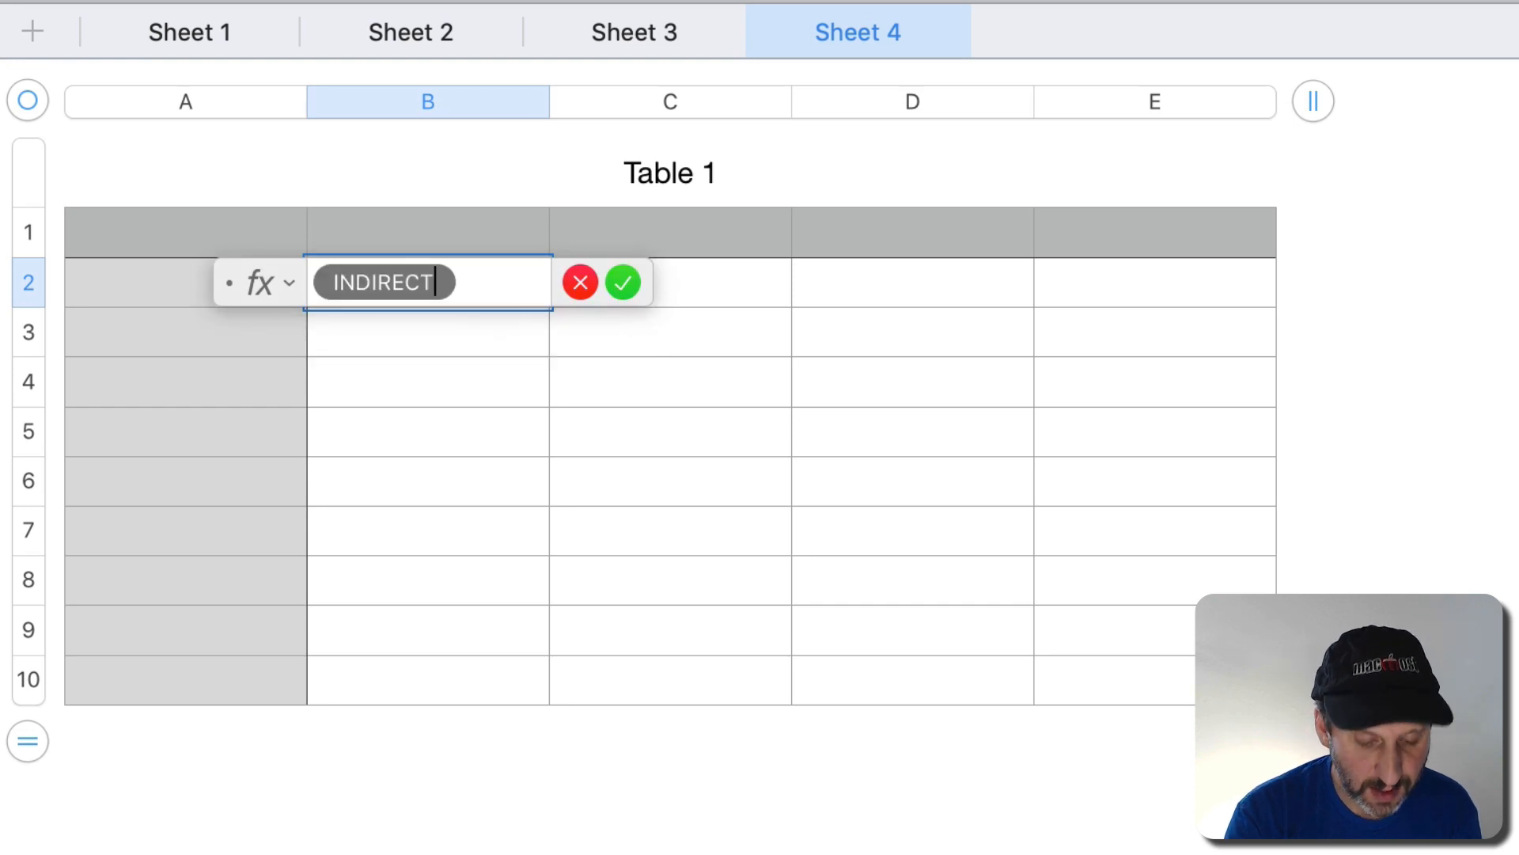
key("Return")
type("\"")
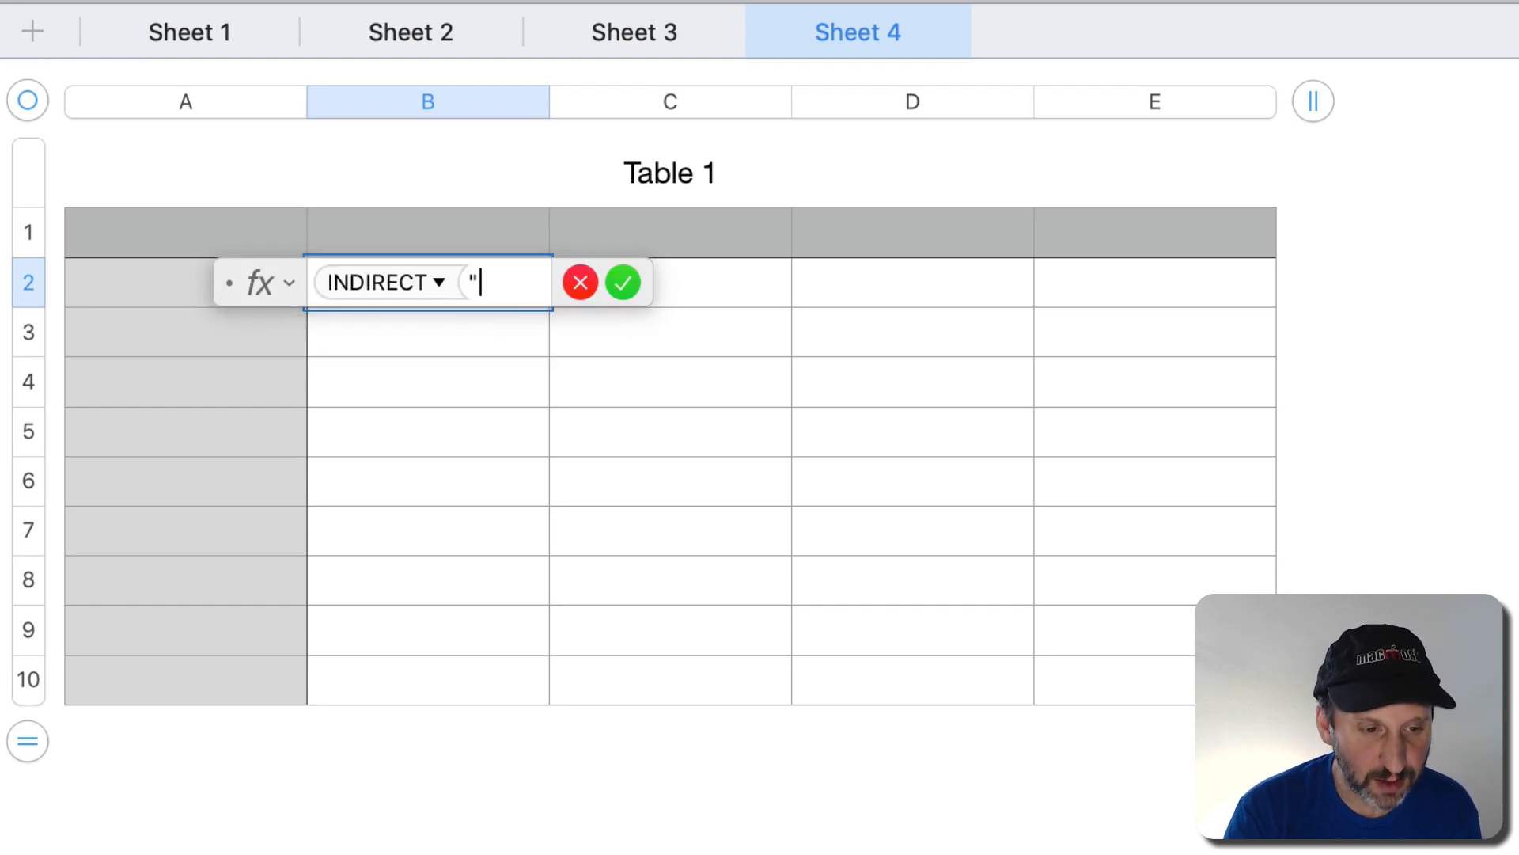
type("Sheet 1")
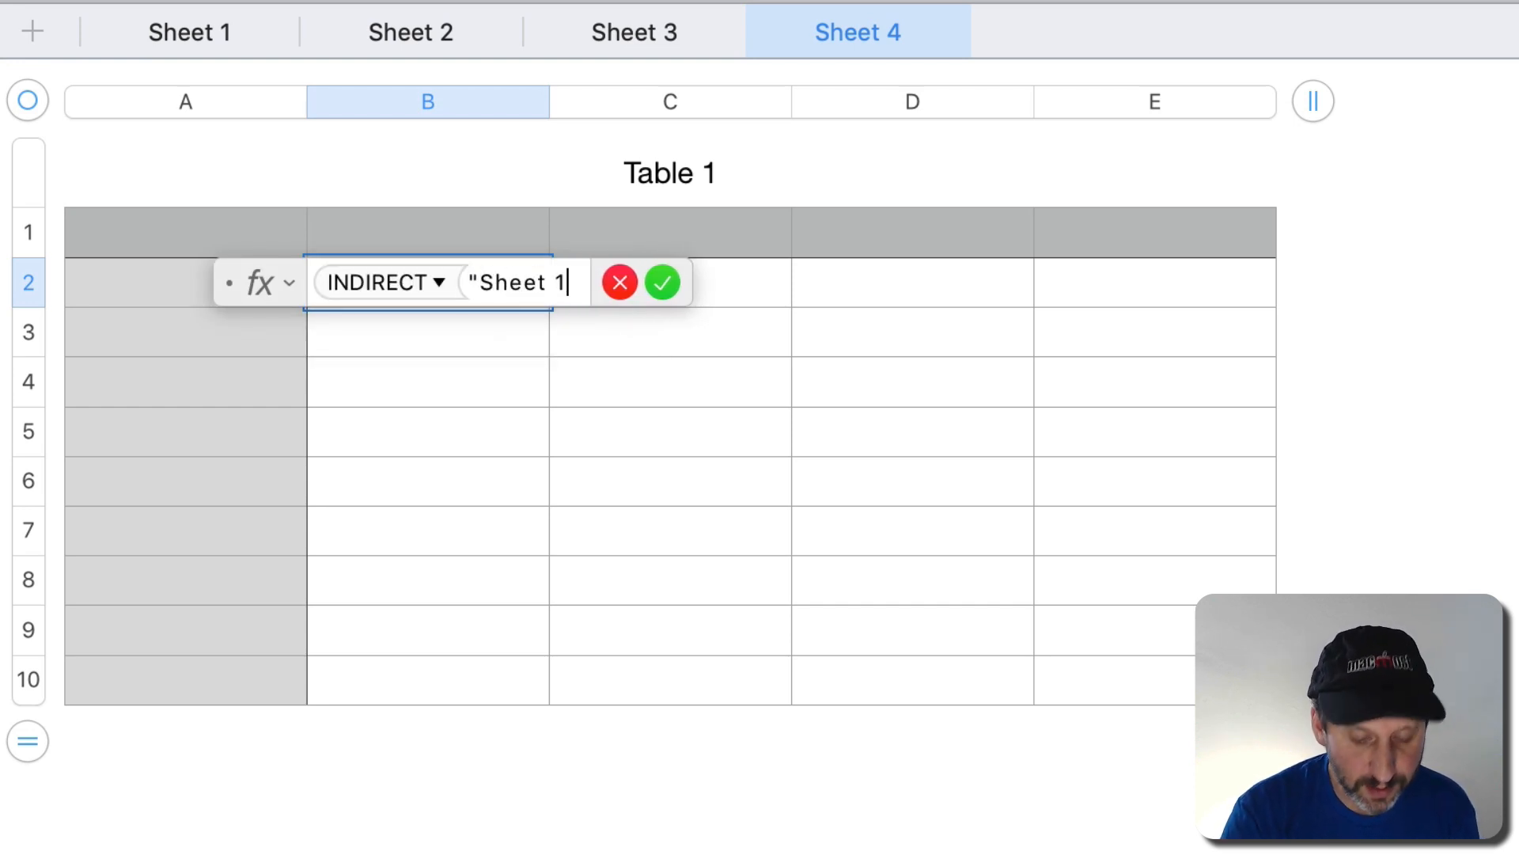
type("::Pric")
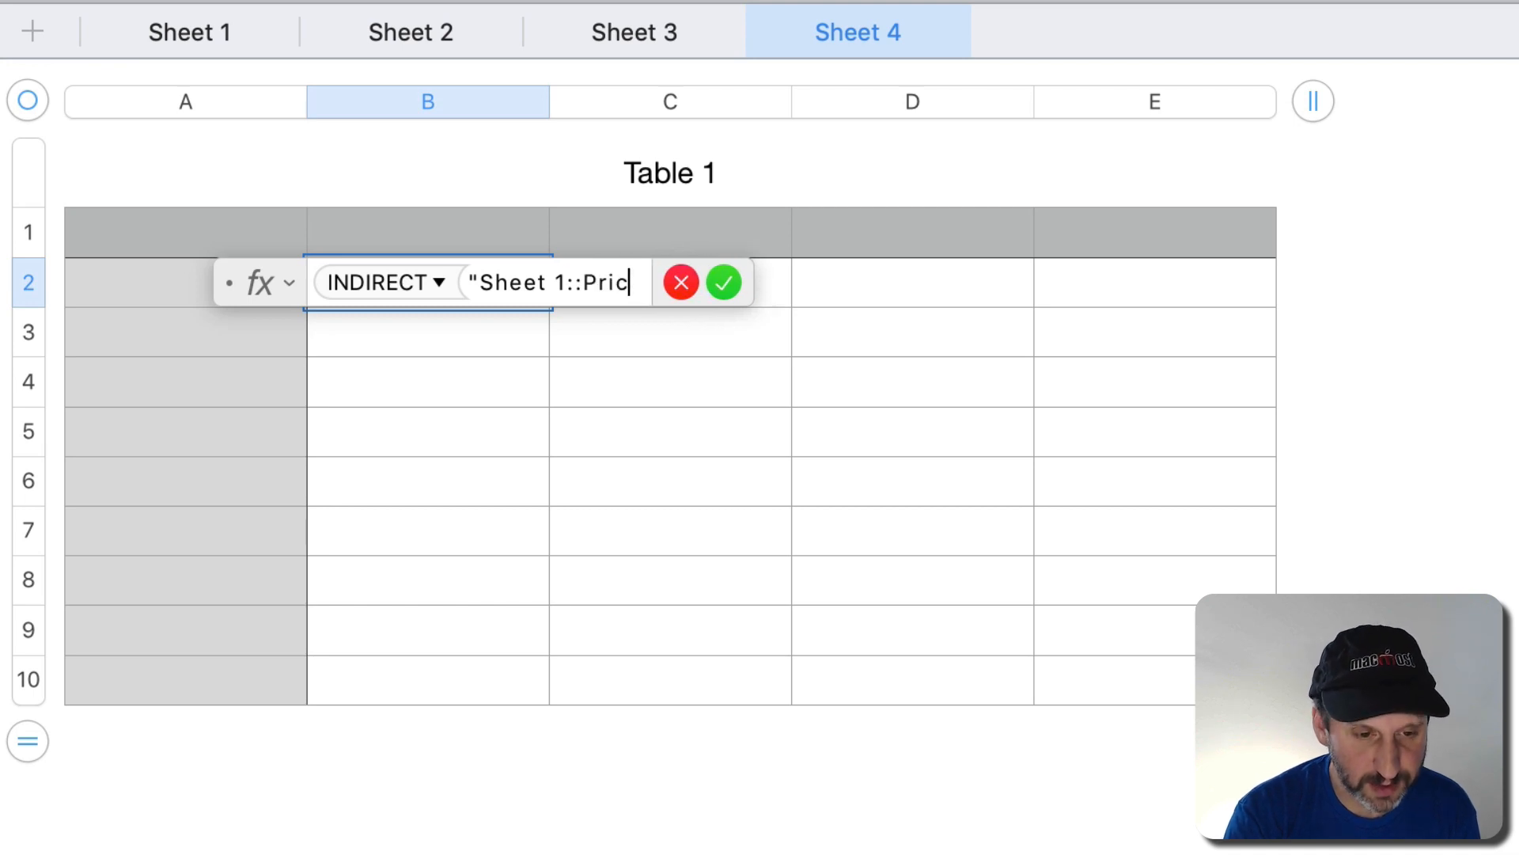
type("es::Ea")
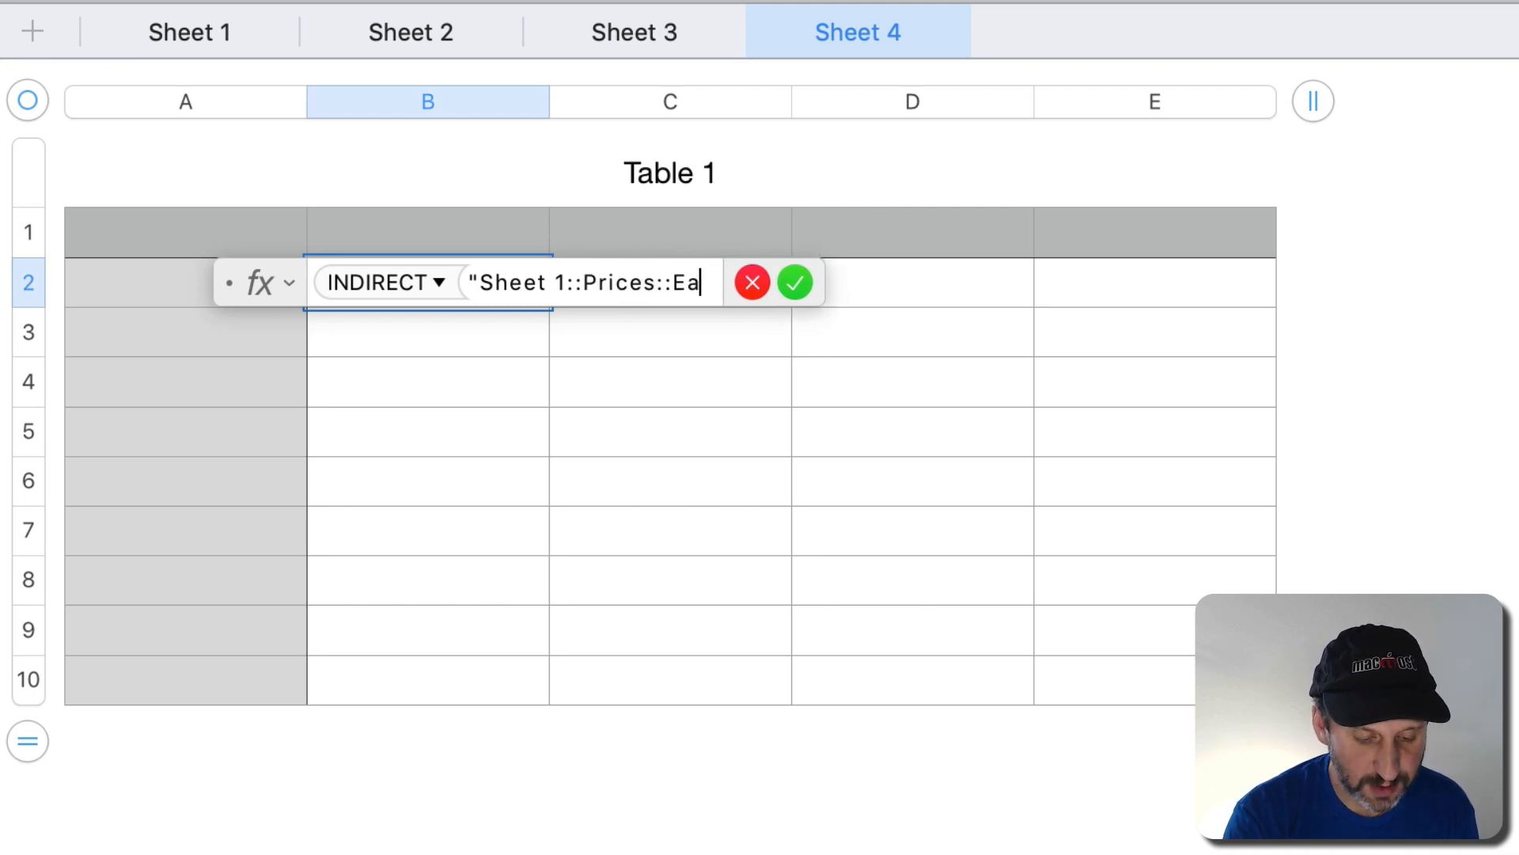
type("st Apples\"")
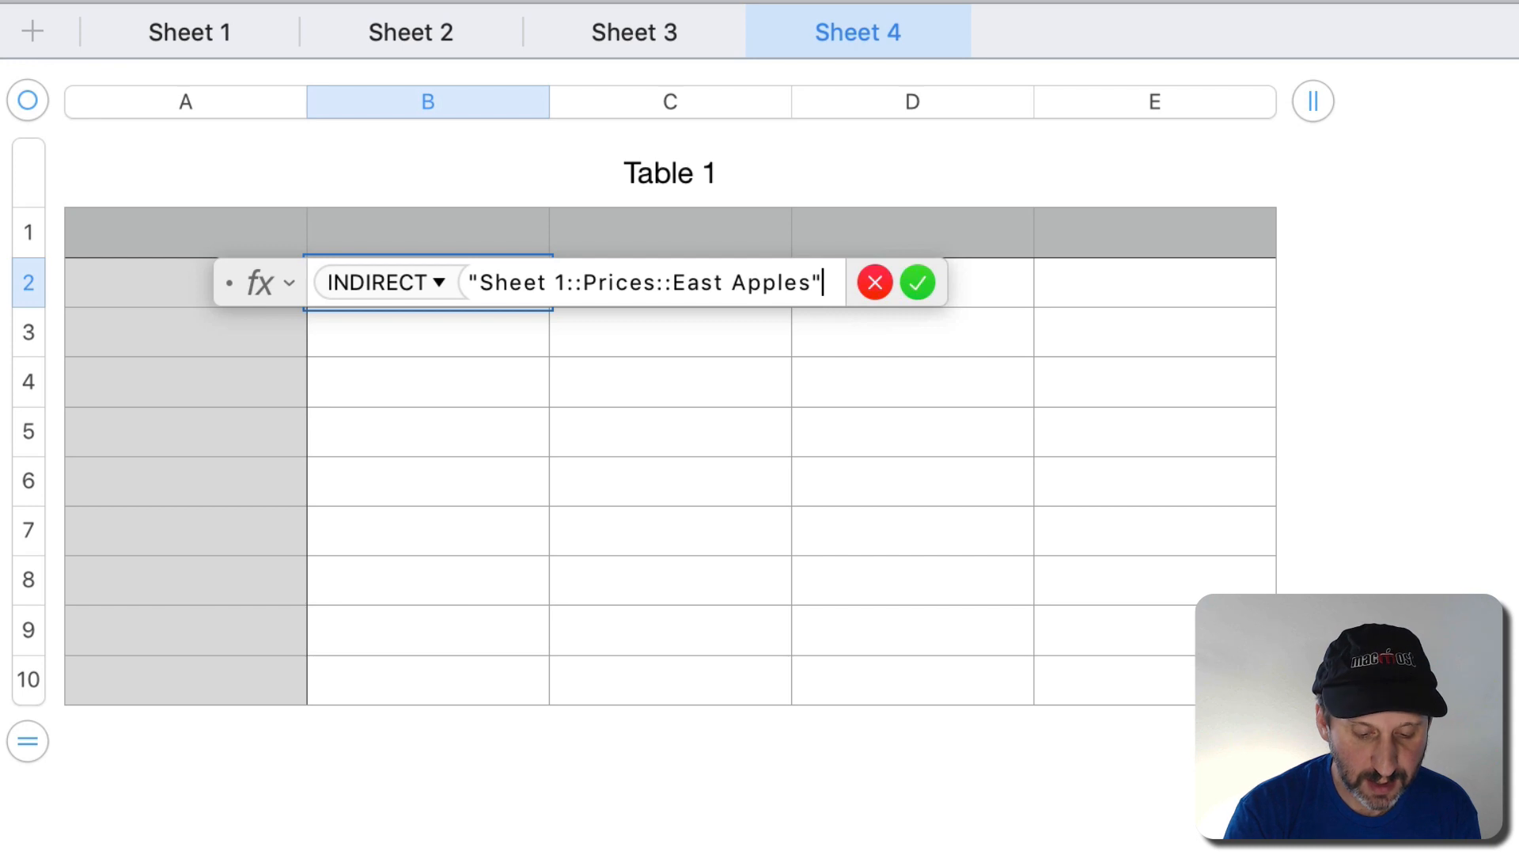
key("Return")
Change the sheet name inside the INDIRECT formula in cell B2 to Sheet 3
double_click(496, 287)
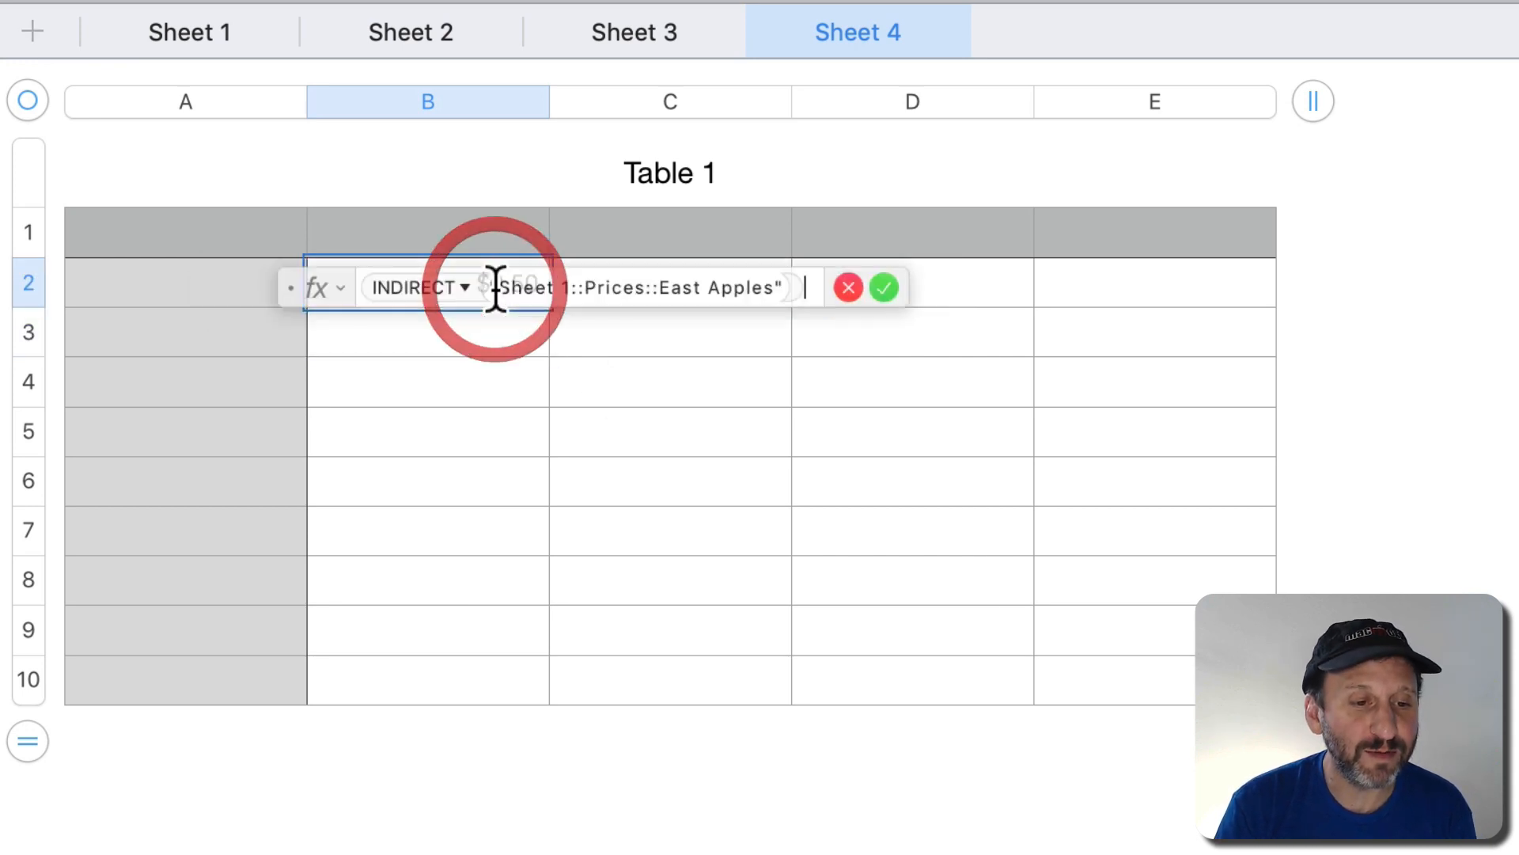
left_click_drag(555, 291, 569, 292)
type("3")
key("Return")
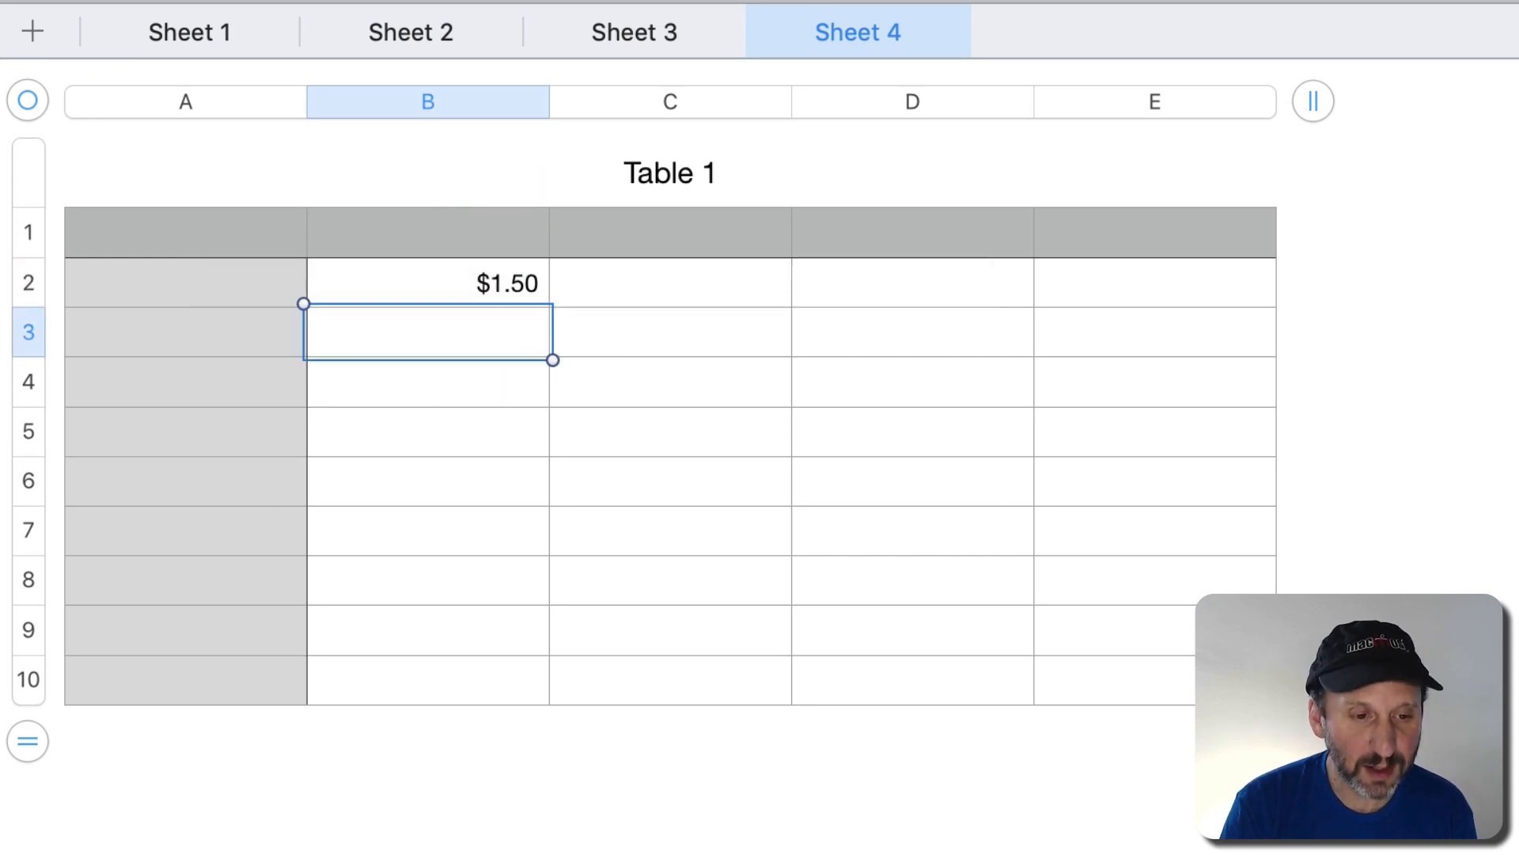
Rename Sheet 3 as Future
double_click(629, 34)
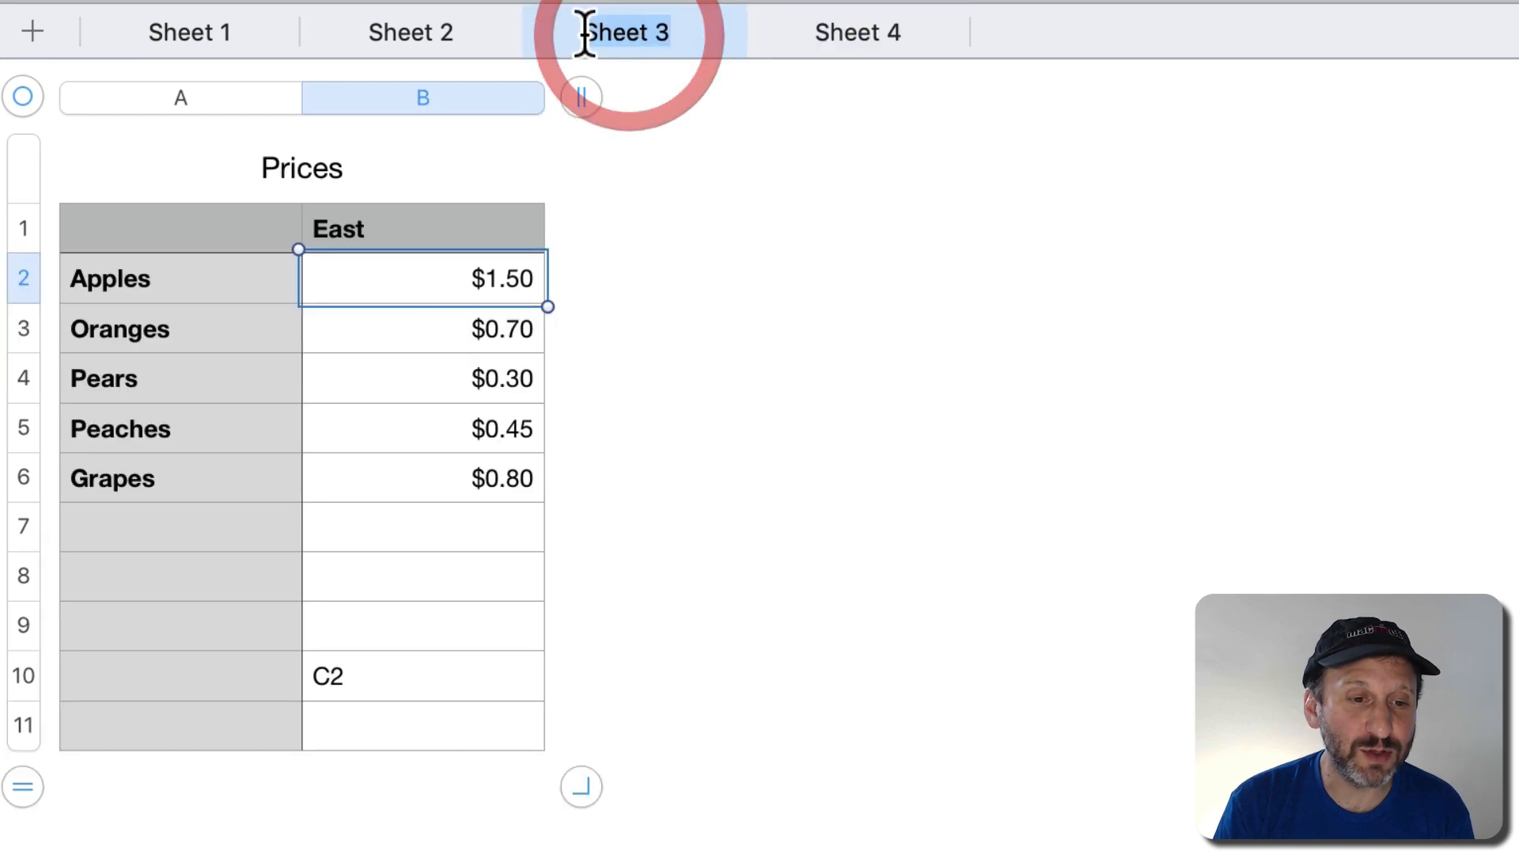
type("Future")
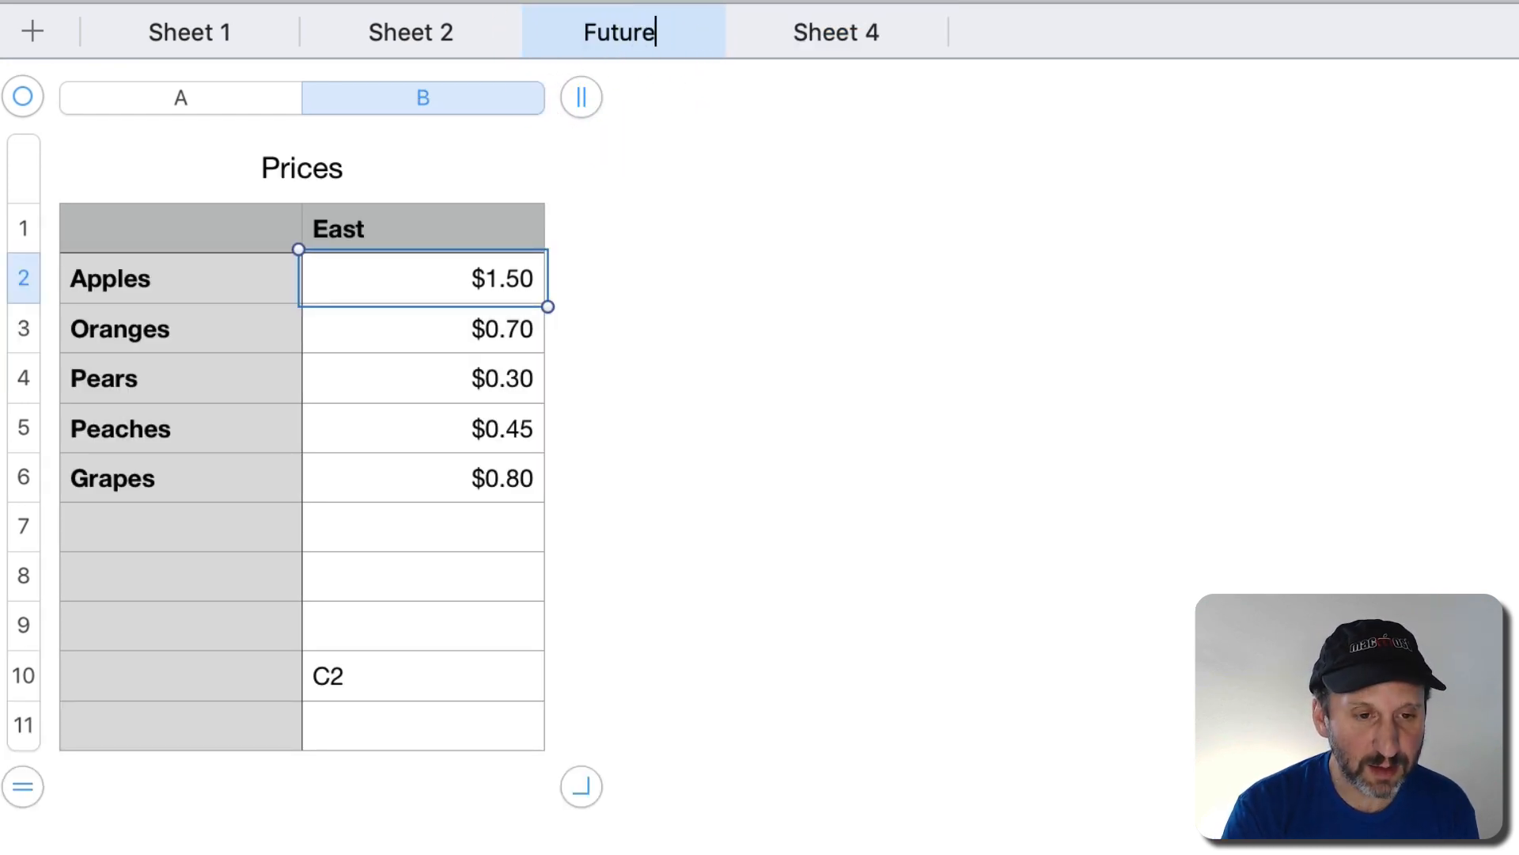
key("Return")
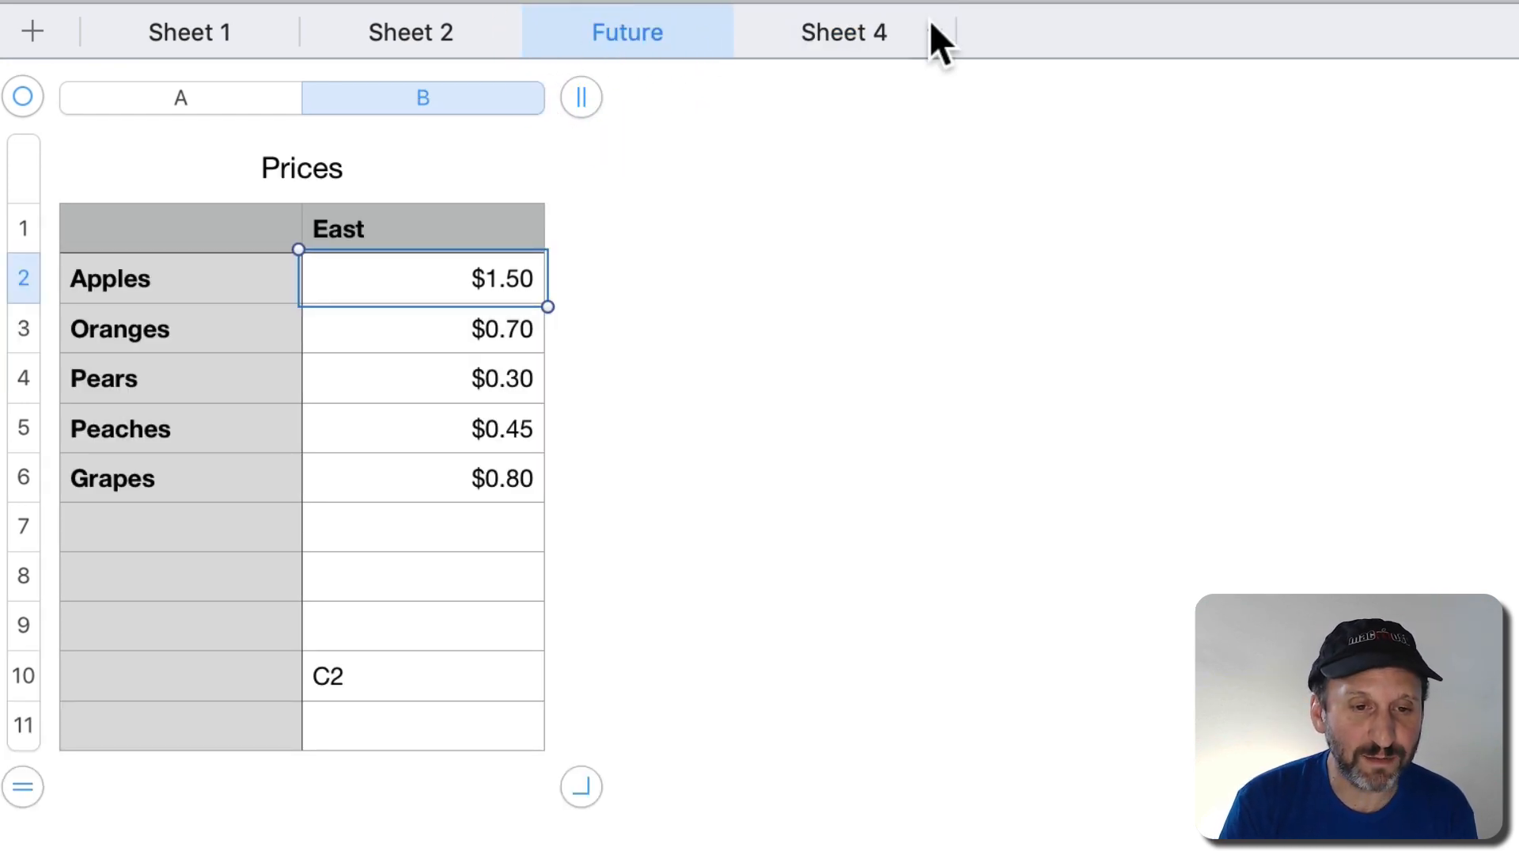
Update the INDIRECT formula in cell B2 on Sheet 4 to use the sheet name Future
left_click(815, 32)
left_click(443, 286)
double_click(444, 286)
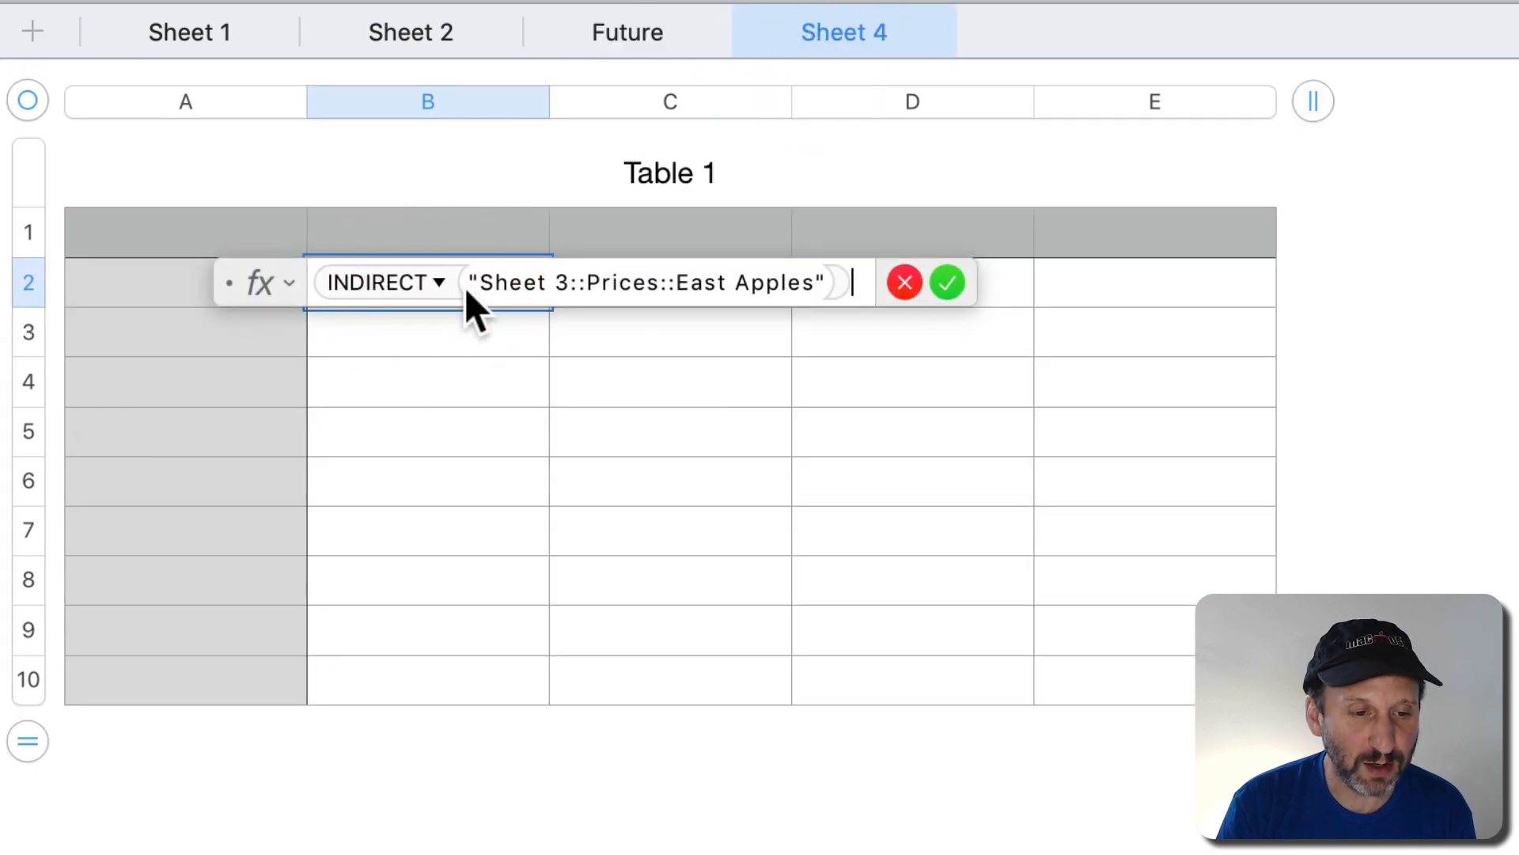
left_click_drag(479, 282, 567, 283)
type("Future")
key("Return")
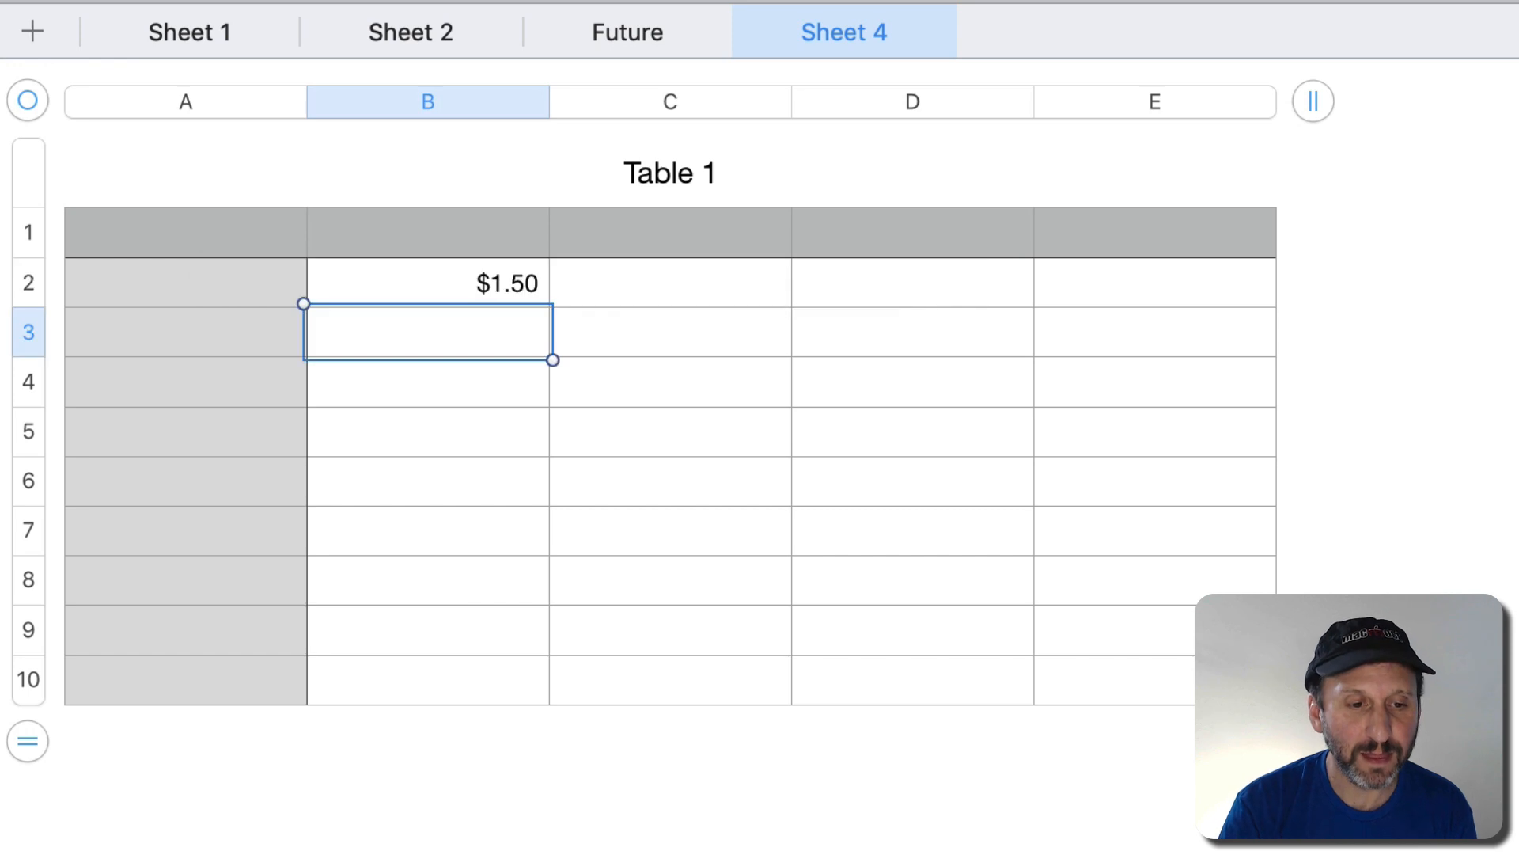